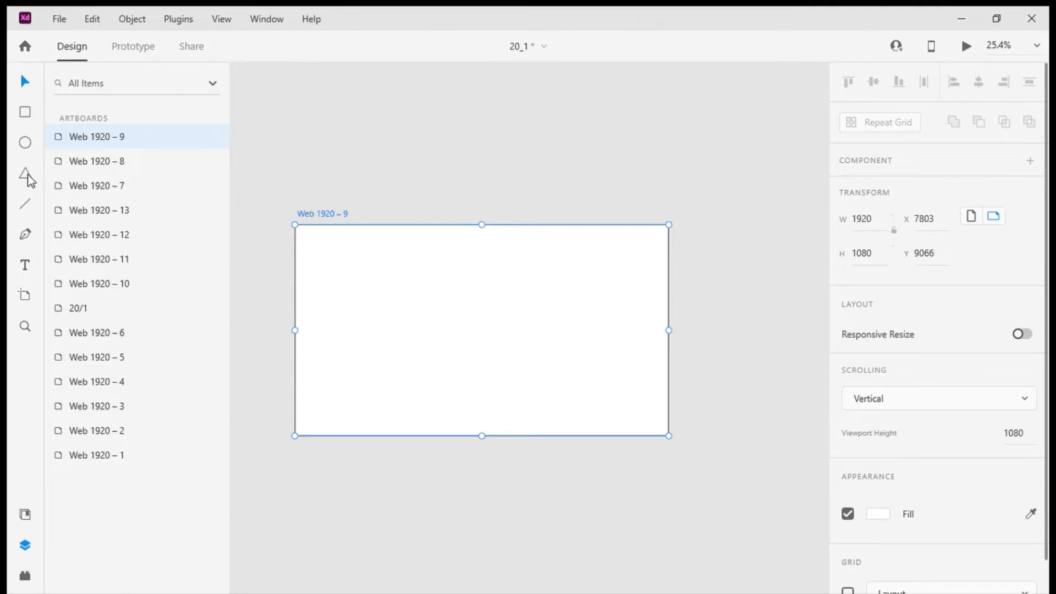
# Step: Draw a polygon about 470 × 479 near the middle of the Web 1920 – 9 artboard
pyautogui.click(28, 179)
pyautogui.scroll(-1, 464, 300)
pyautogui.scroll(3, 464, 301)
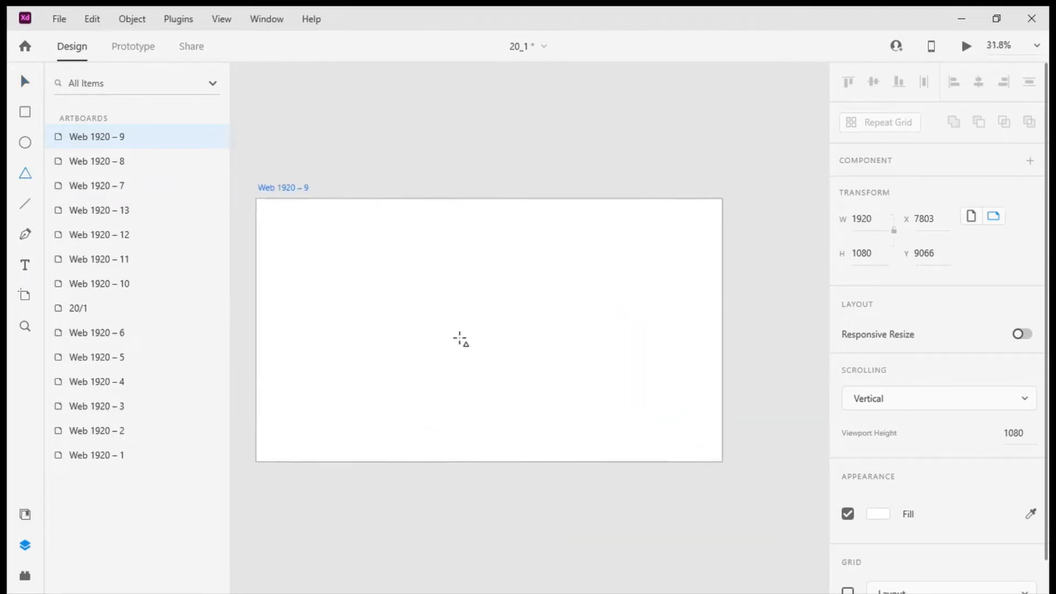
pyautogui.moveTo(474, 326); pyautogui.dragTo(544, 394)
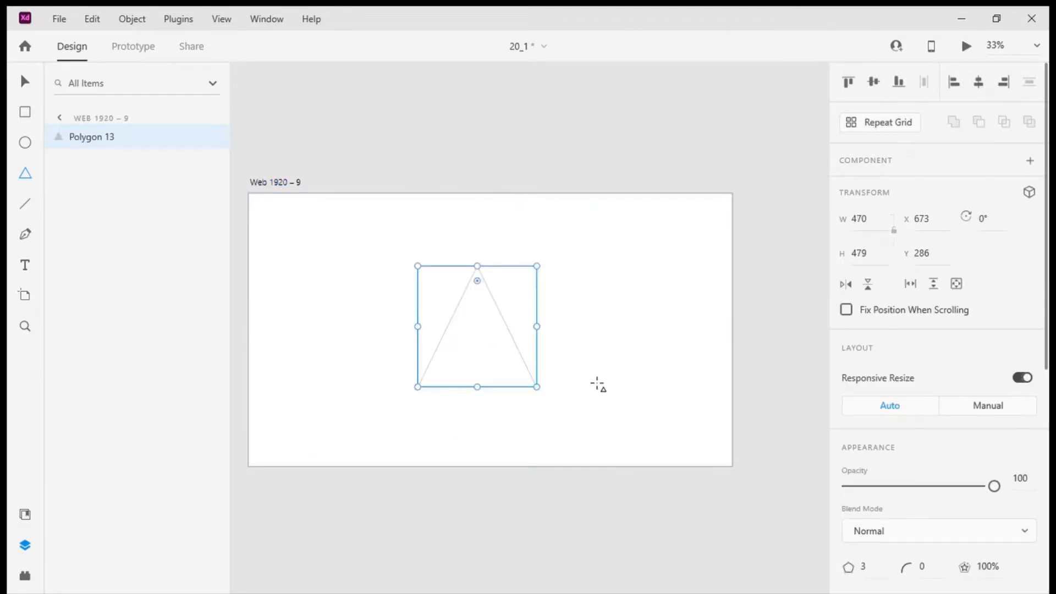
# Step: Give the polygon 5 corners and pull its sides inward into a star with a ratio of 47.21%
pyautogui.scroll(-5, 881, 374)
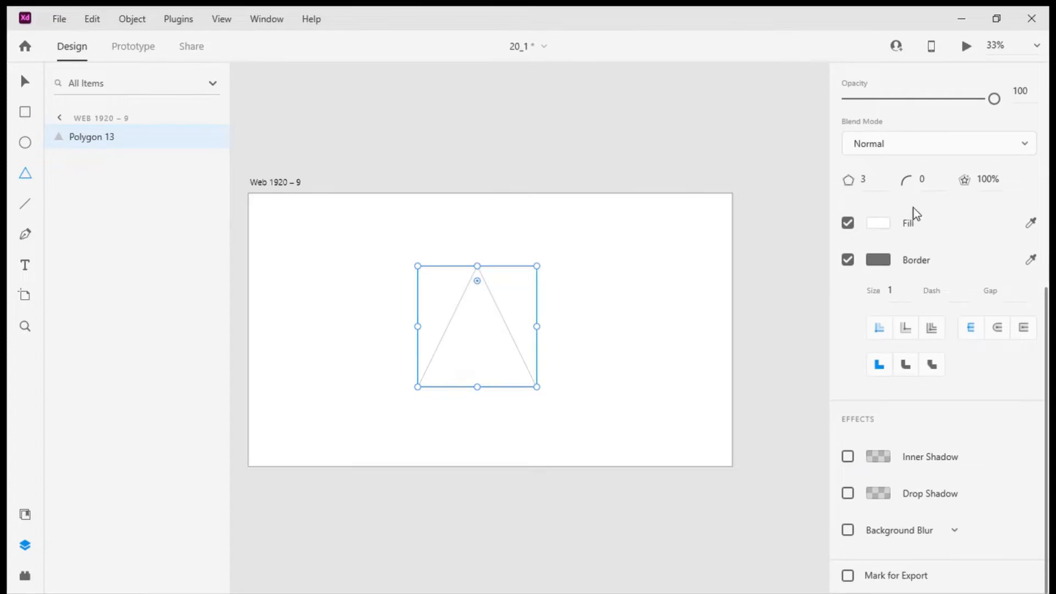
pyautogui.click(875, 184)
pyautogui.write('5')
pyautogui.press('Return')
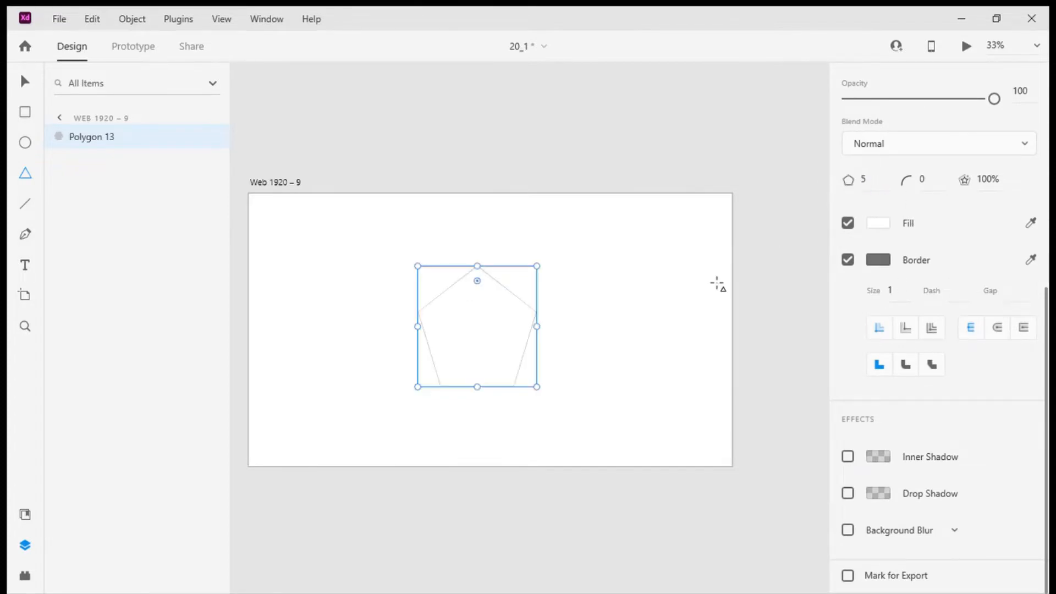
pyautogui.moveTo(508, 289); pyautogui.dragTo(491, 313)
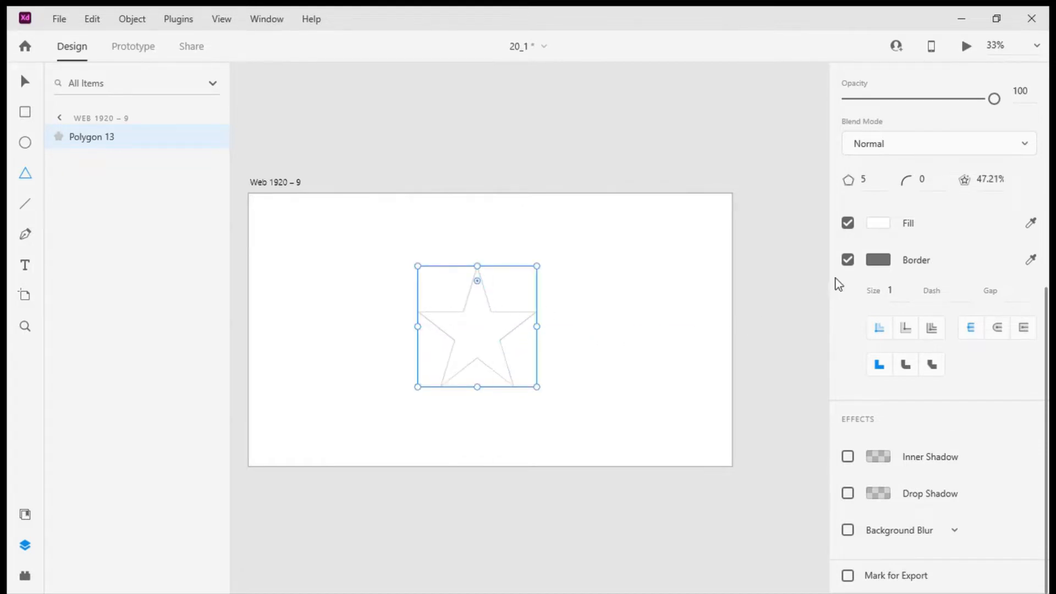
# Step: Set the star's corner radius to 10 and remove its border
pyautogui.click(929, 182)
pyautogui.write('5')
pyautogui.press('Return')
pyautogui.click(924, 180)
pyautogui.write('10')
pyautogui.press('Return')
pyautogui.click(848, 260)
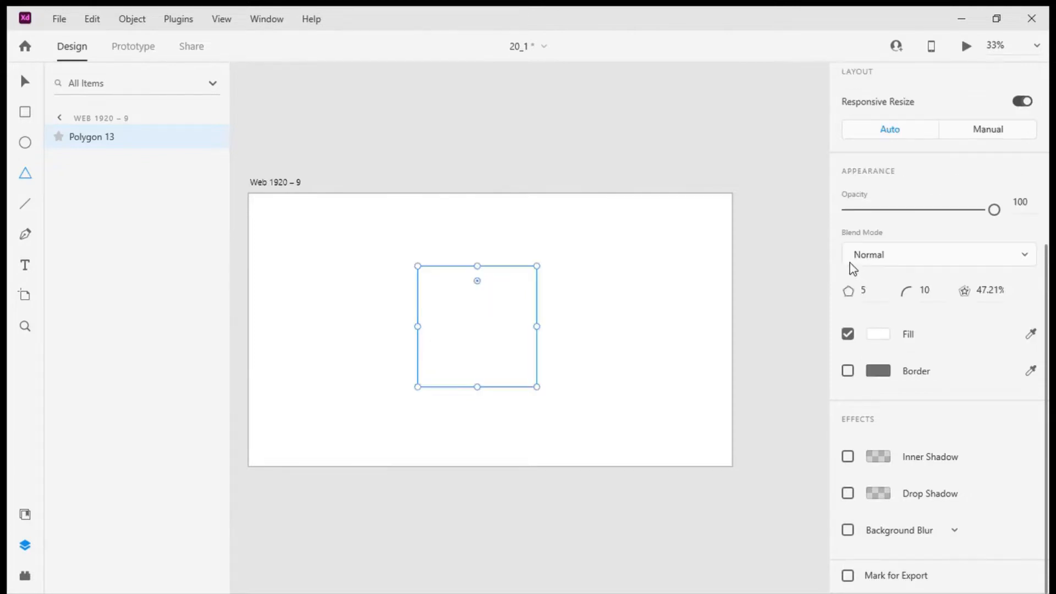
# Step: Add a drop shadow to the star with a Y offset of 0 and the blue colour #007DFB
pyautogui.click(850, 496)
pyautogui.scroll(-1, 905, 513)
pyautogui.click(952, 499)
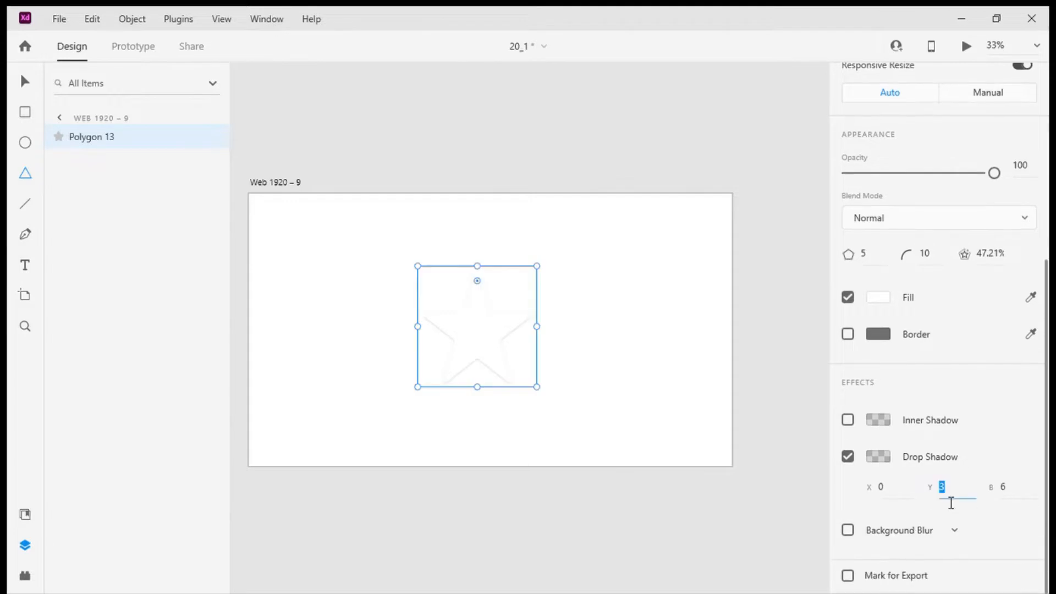
pyautogui.write('0')
pyautogui.press('Tab')
pyautogui.click(879, 459)
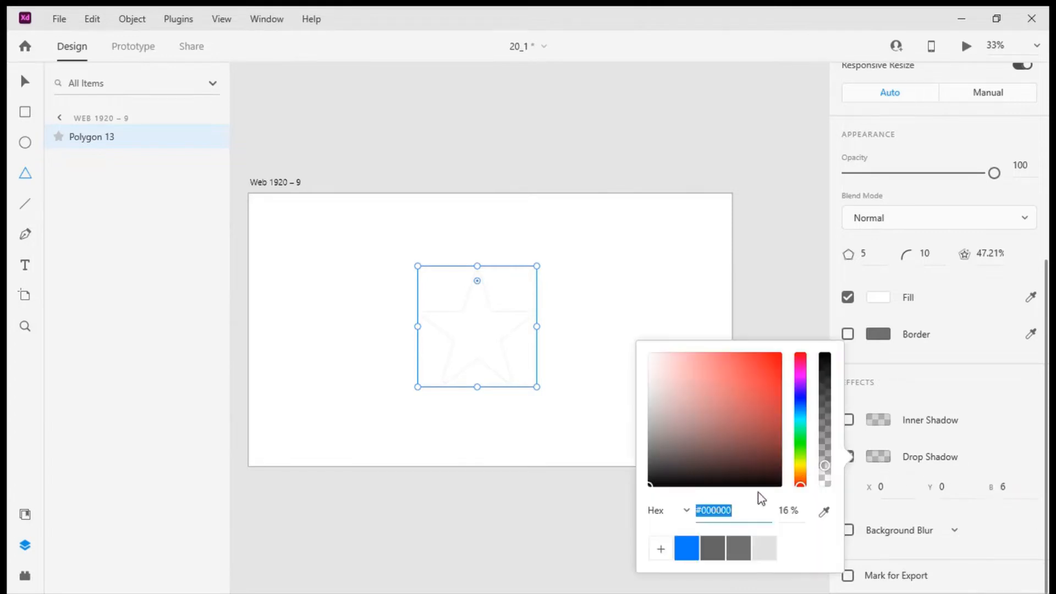
pyautogui.click(692, 552)
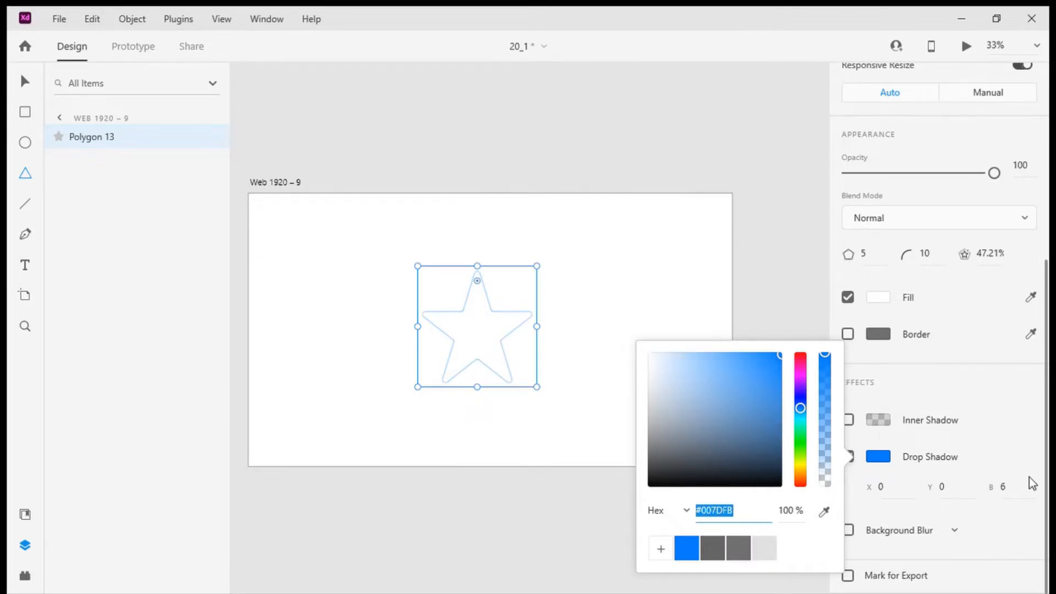
# Step: Try drop shadow blur values of 10, 0 and 20 on the star
pyautogui.click(1026, 491)
pyautogui.press('Return')
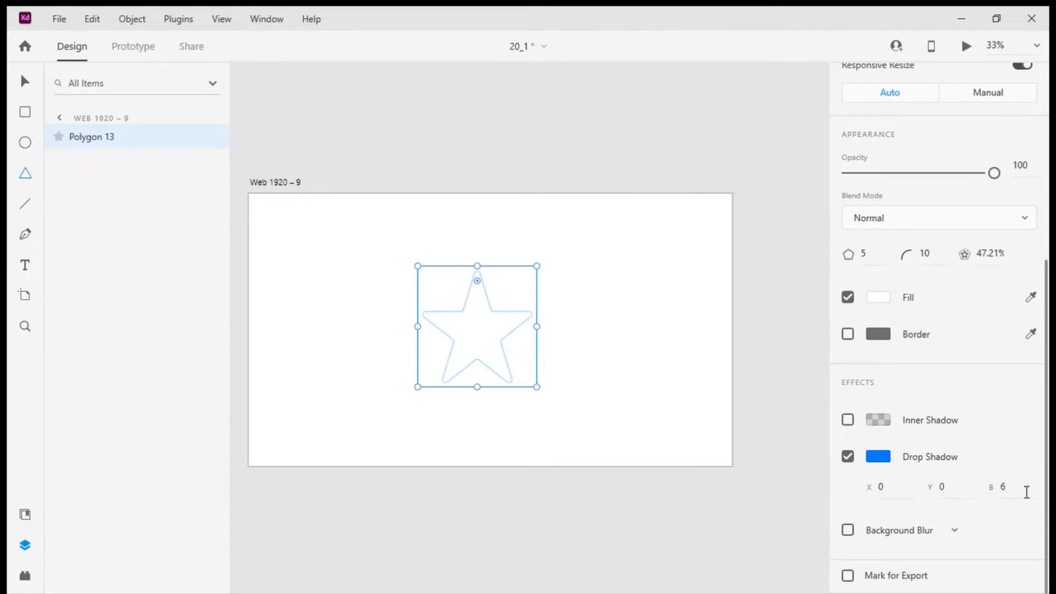
pyautogui.click(1026, 491)
pyautogui.write('10')
pyautogui.press('Return')
pyautogui.click(1026, 491)
pyautogui.write('0')
pyautogui.press('Return')
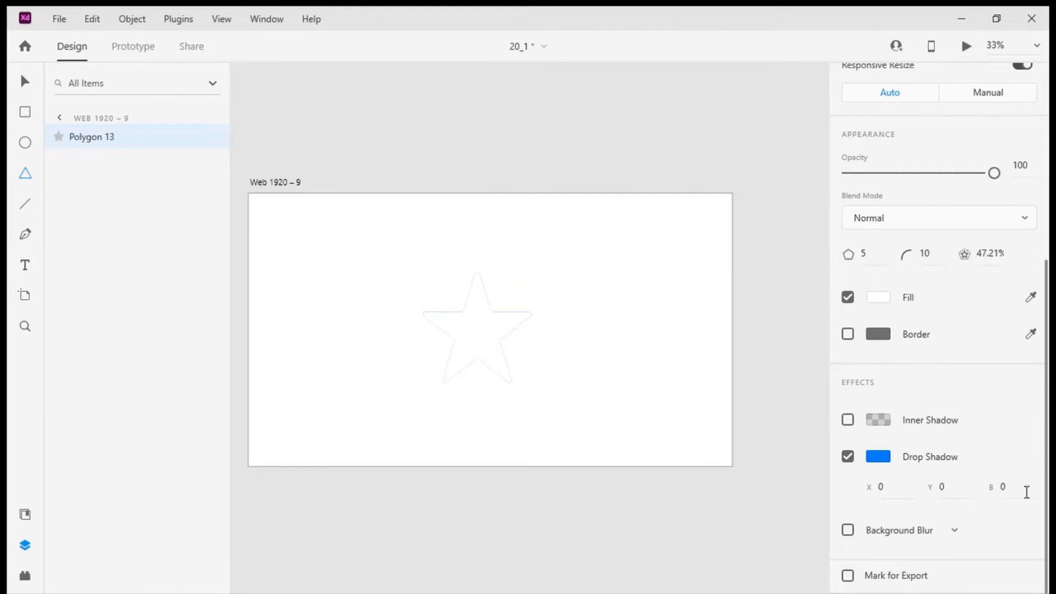
pyautogui.click(1027, 491)
pyautogui.write('20')
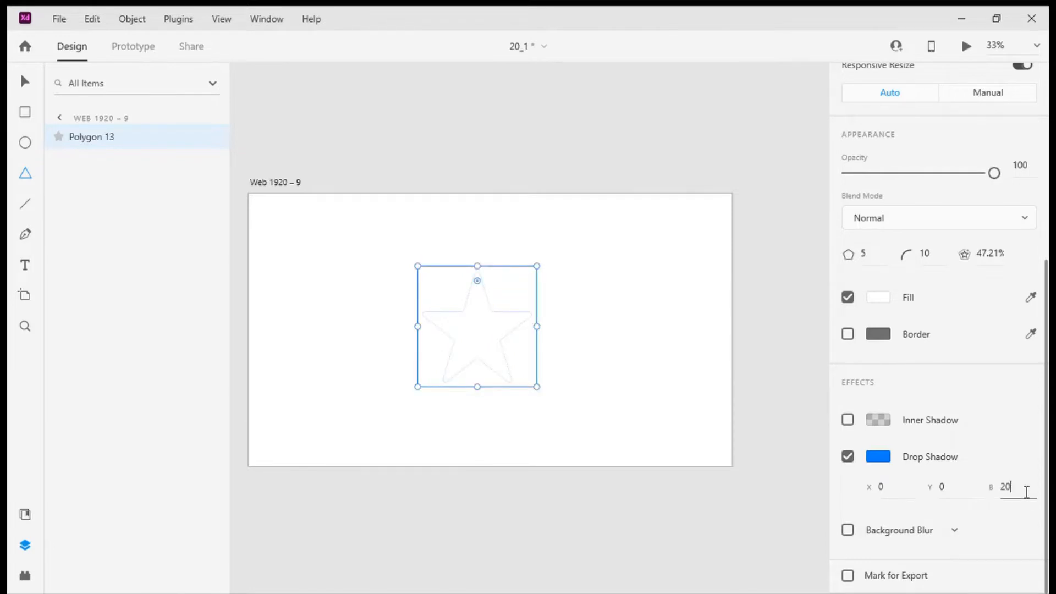
pyautogui.press('Return')
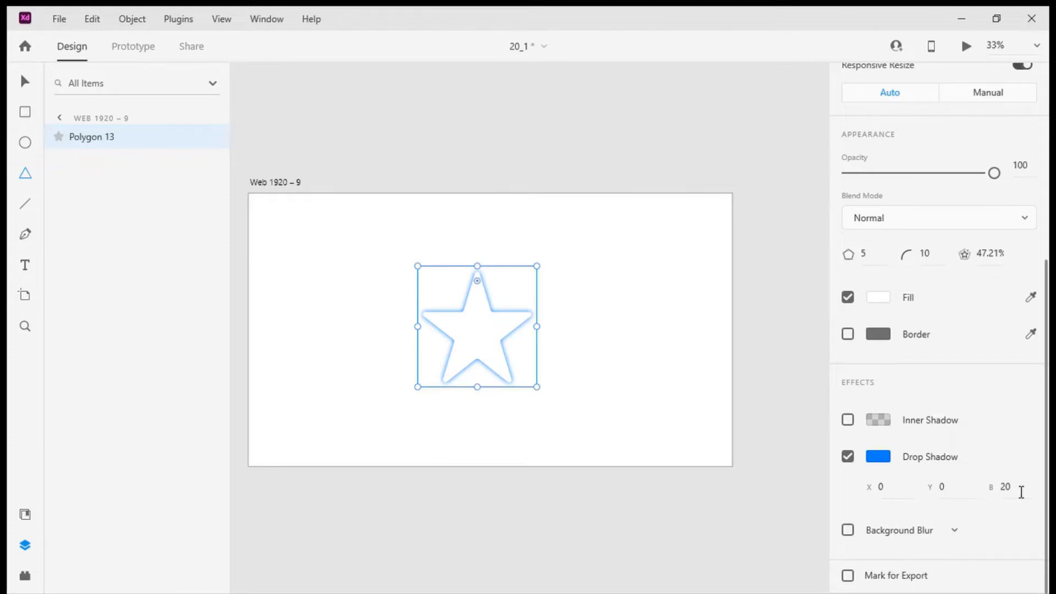
# Step: Set the star's drop shadow blur to 25
pyautogui.click(1026, 493)
pyautogui.write('25')
pyautogui.press('Return')
# Step: Duplicate the star in place and give the copy a border instead of its drop shadow
pyautogui.hotkey('ctrl', 'd')
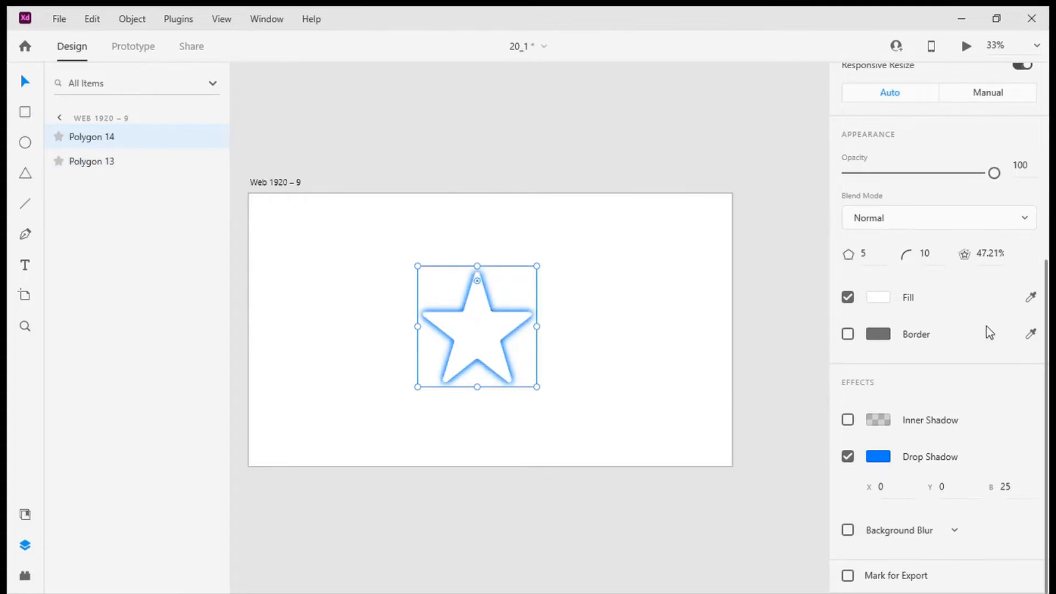
pyautogui.click(848, 457)
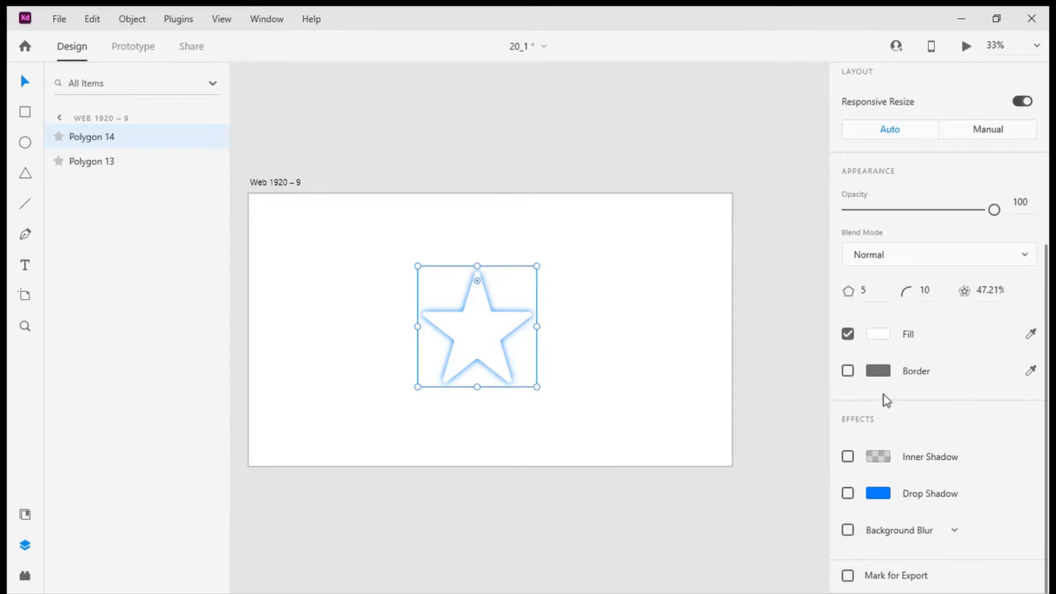
pyautogui.click(848, 371)
pyautogui.scroll(-3, 954, 442)
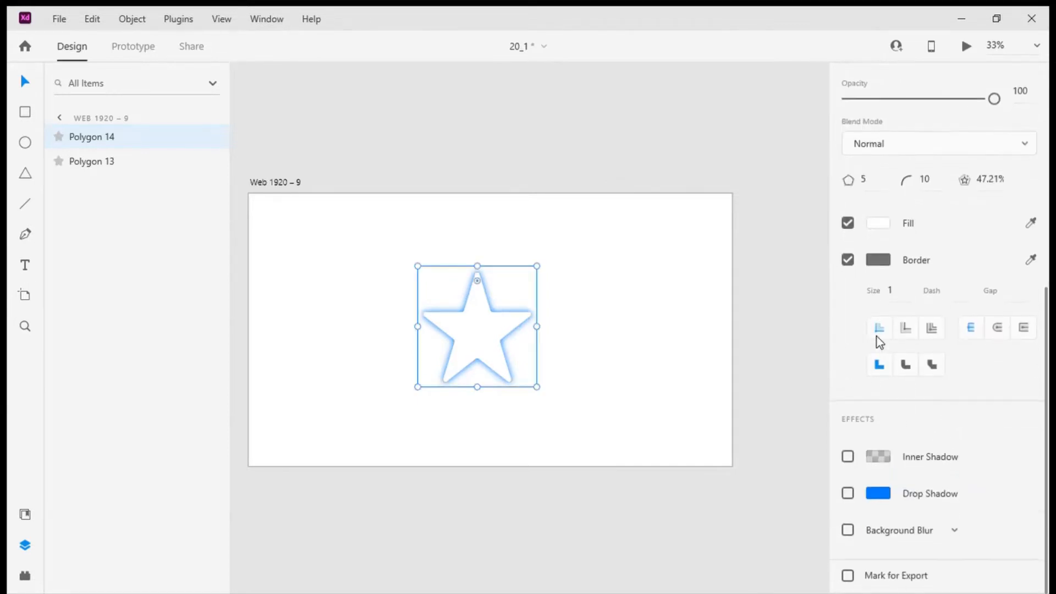
# Step: Set the border size of the star copy to 10
pyautogui.click(904, 306)
pyautogui.write('5')
pyautogui.press('Return')
pyautogui.click(904, 306)
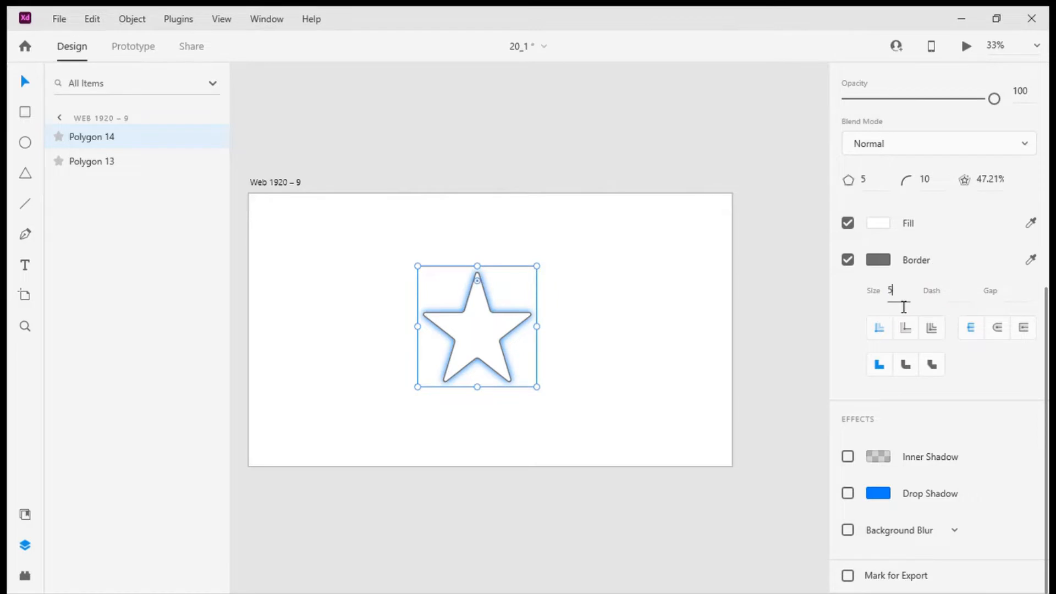
pyautogui.write('10')
pyautogui.press('Return')
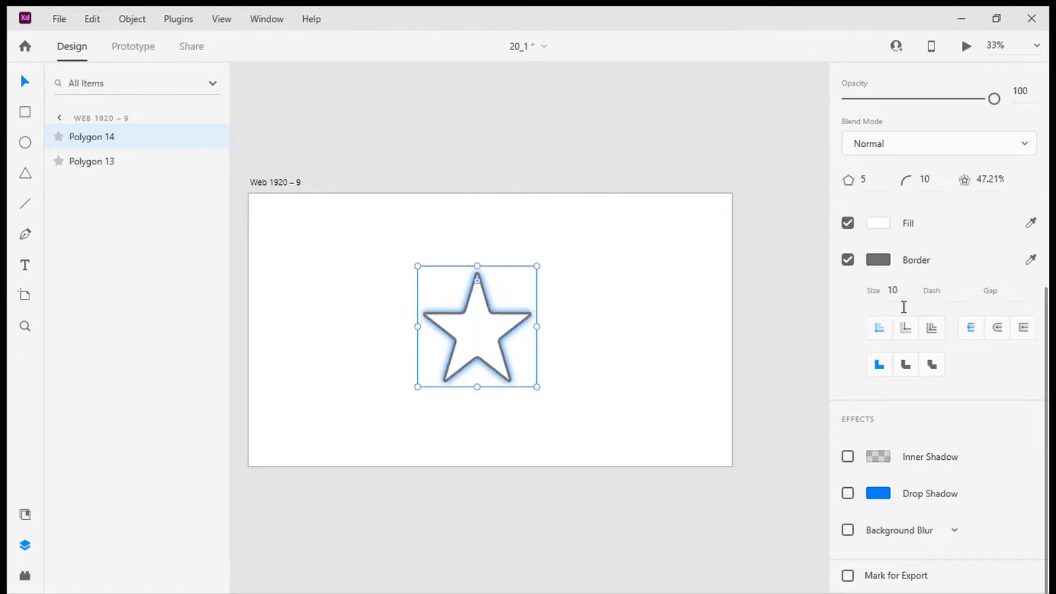
# Step: Set the copy's border gap to 10000 and its dash length to 250
pyautogui.click(1006, 291)
pyautogui.write('10000')
pyautogui.click(959, 292)
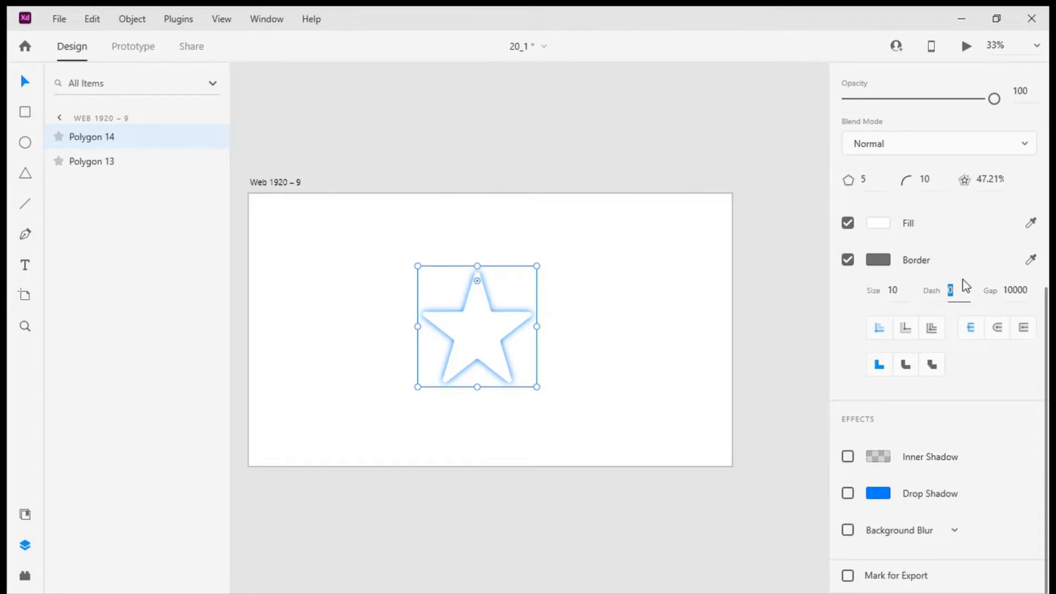
pyautogui.write('250')
pyautogui.press('Return')
# Step: Test the dash length by raising it in single steps and lowering it back to 250
pyautogui.click(965, 299)
pyautogui.press('Up')
pyautogui.press('Up')
pyautogui.press('Up')
pyautogui.press('Up')
pyautogui.press('Up')
pyautogui.press('Up')
pyautogui.press('Up')
pyautogui.press('Up')
pyautogui.press('Up')
pyautogui.press('Up')
pyautogui.press('Up')
pyautogui.press('Up')
pyautogui.press('Up')
pyautogui.press('Up')
pyautogui.press('Up')
pyautogui.press('Up')
pyautogui.press('Up')
pyautogui.press('Up')
pyautogui.press('Up')
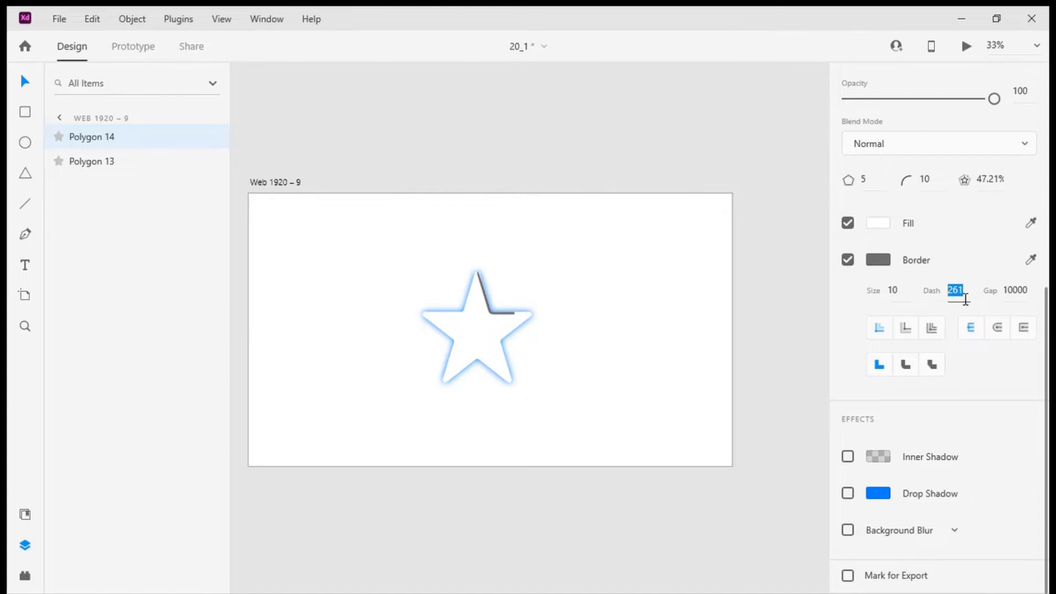
pyautogui.press('Down')
pyautogui.press('Down')
pyautogui.press('Down')
pyautogui.press('Down')
pyautogui.press('Down')
pyautogui.press('Down')
pyautogui.press('Down')
pyautogui.press('Down')
pyautogui.press('Down')
pyautogui.press('Down')
pyautogui.press('Down')
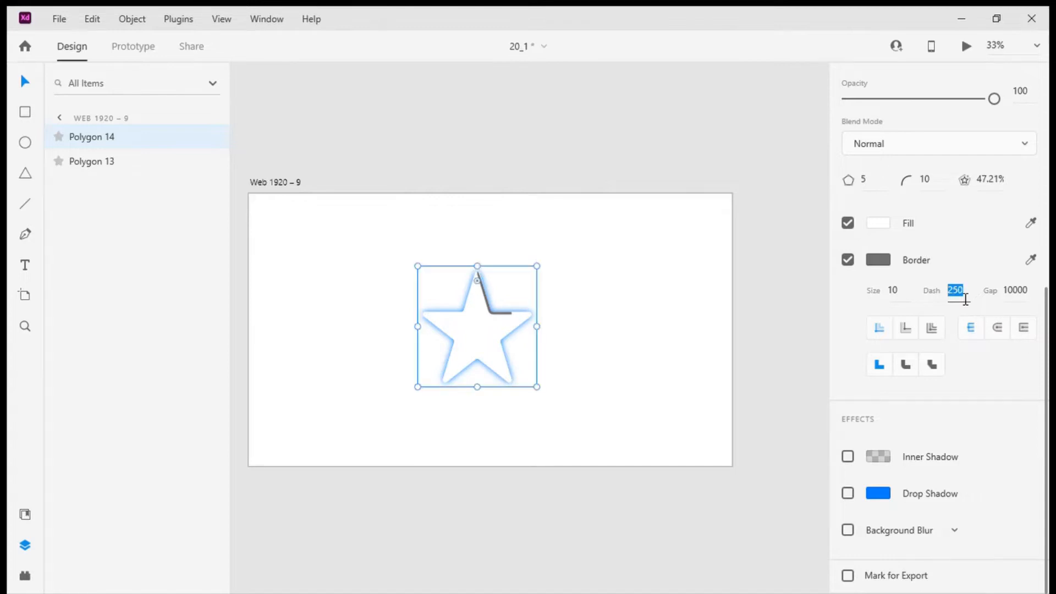
# Step: Try a dash length of 0 on the copy's border and check it at the star's top point
pyautogui.write('0')
pyautogui.press('Return')
pyautogui.scroll(5, 460, 312)
pyautogui.scroll(8, 529, 217)
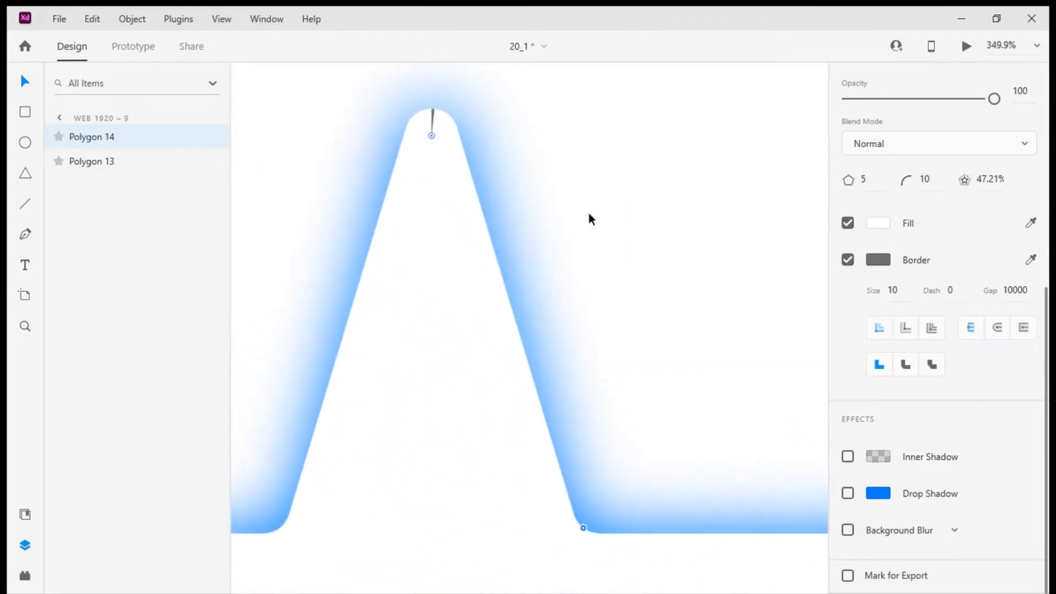
pyautogui.click(963, 295)
pyautogui.press('Return')
pyautogui.click(963, 295)
pyautogui.write('0')
pyautogui.press('Return')
# Step: Set the border's dash length to 20 and give the dash round caps
pyautogui.click(963, 294)
pyautogui.write('20')
pyautogui.press('Return')
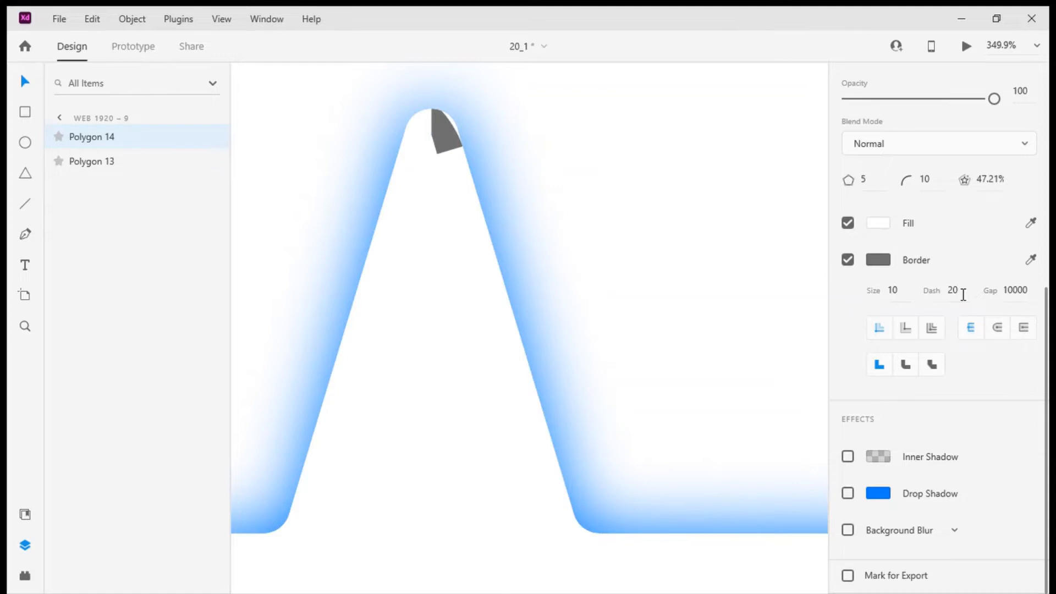
pyautogui.click(999, 330)
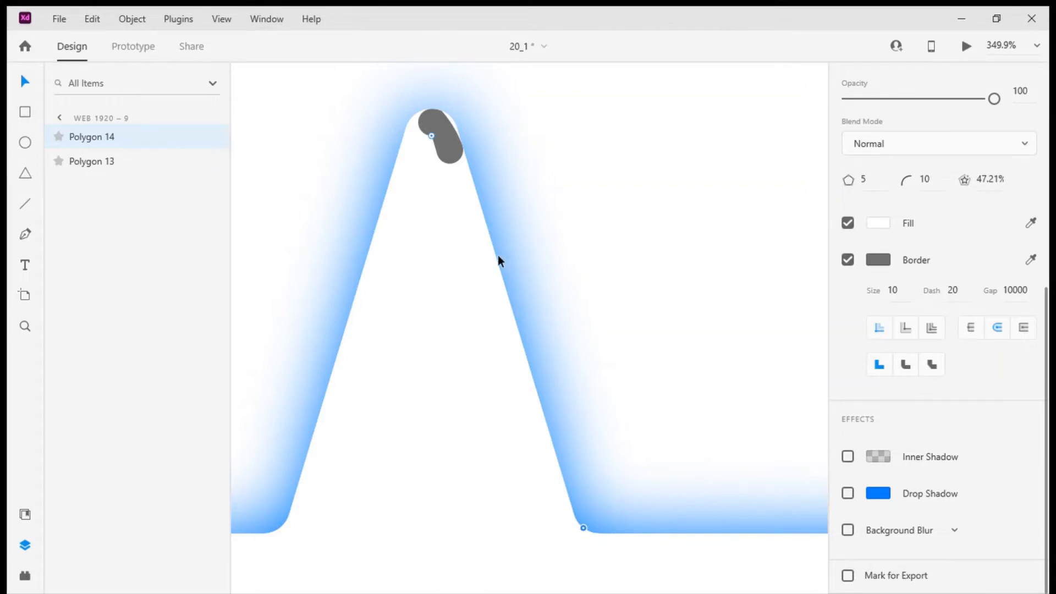
# Step: Compare the border and shadow settings of the two stacked stars, Polygon 13 and Polygon 14
pyautogui.click(109, 163)
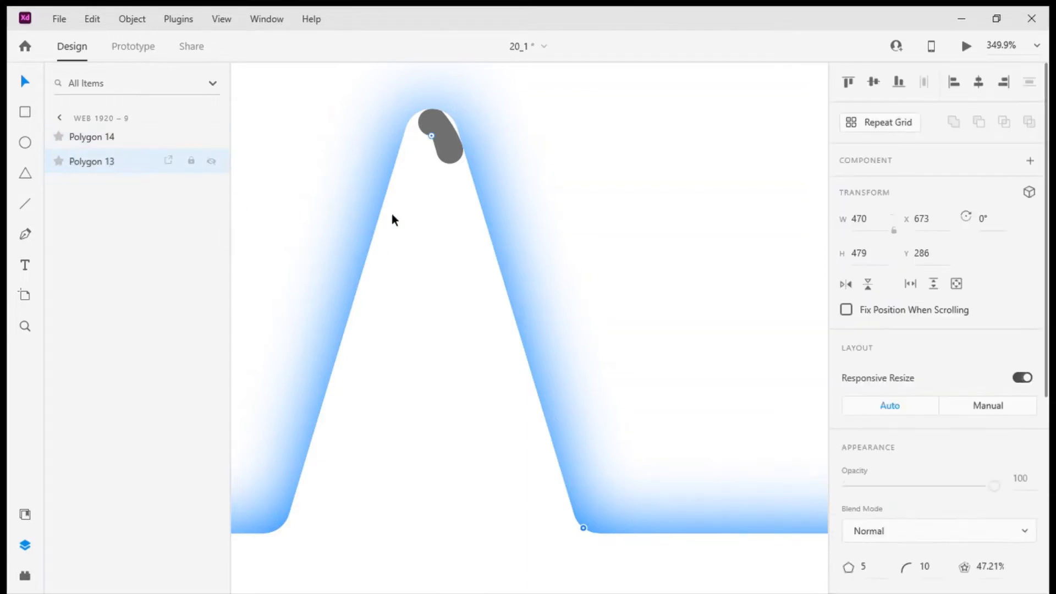
pyautogui.click(459, 227)
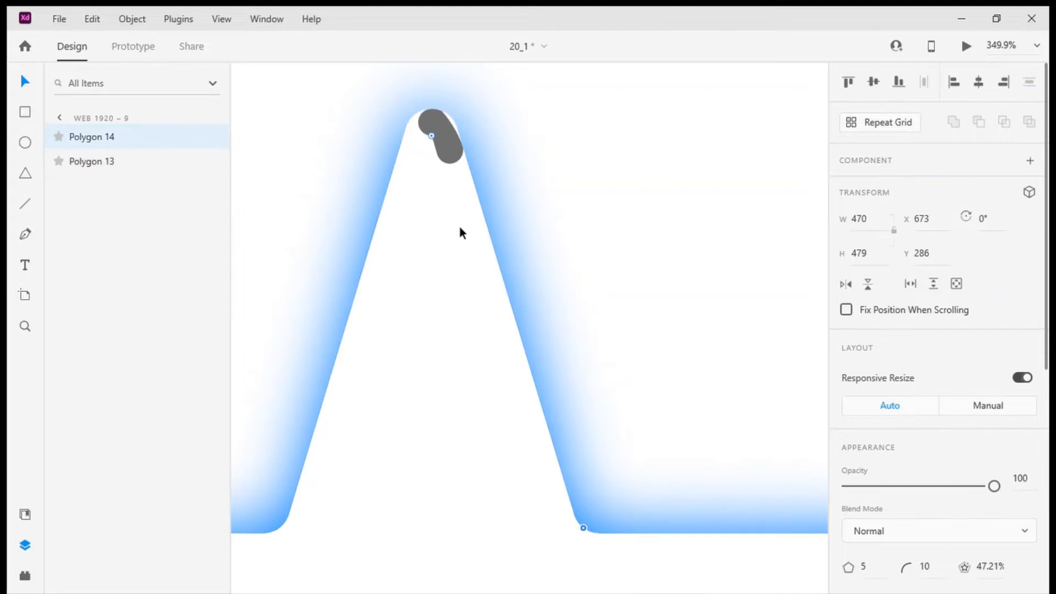
pyautogui.scroll(-7, 975, 362)
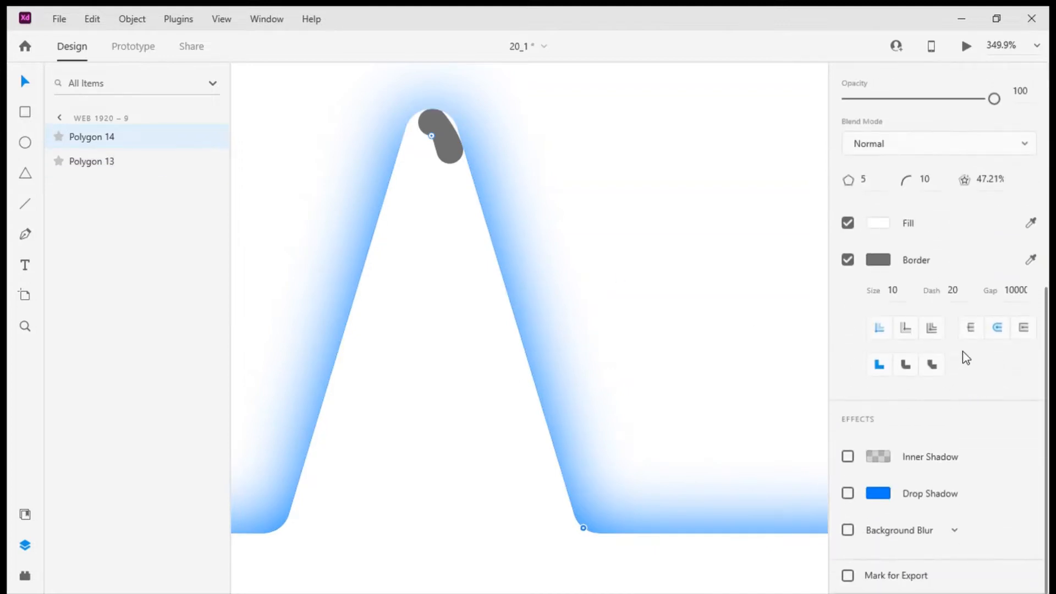
pyautogui.click(85, 160)
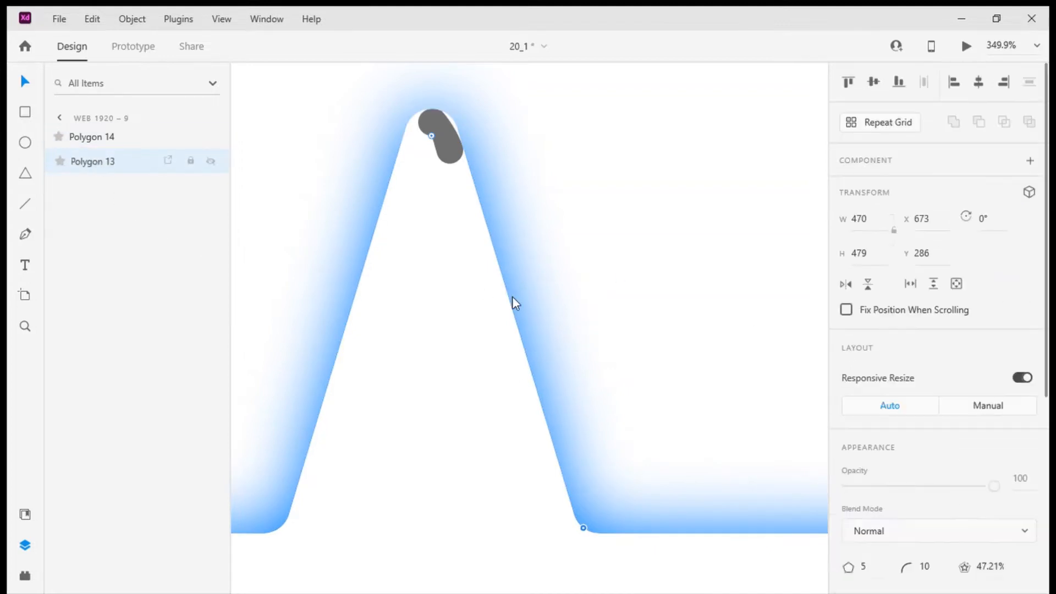
pyautogui.scroll(-6, 999, 408)
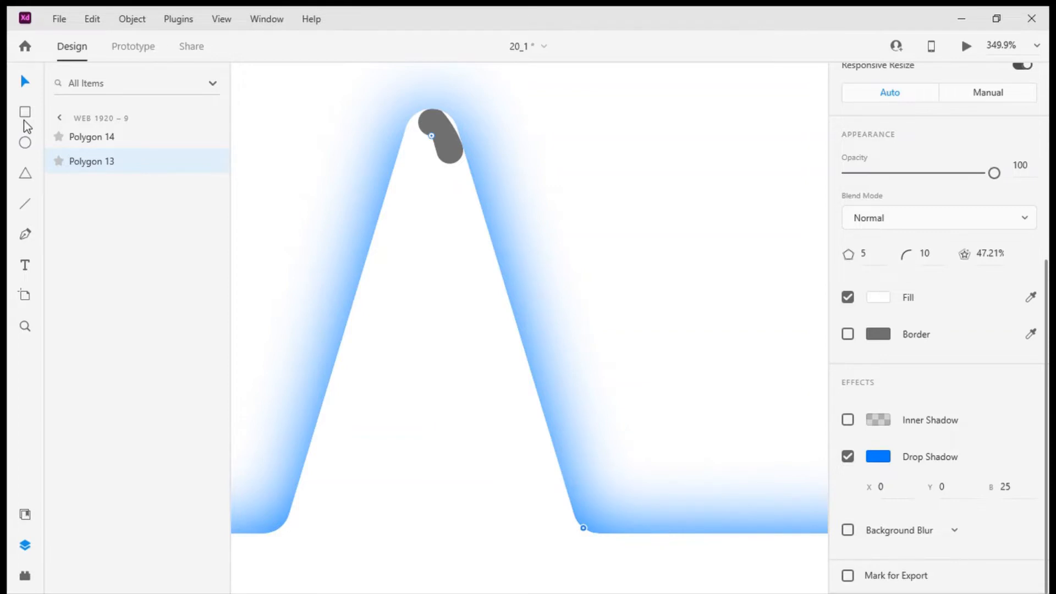
pyautogui.scroll(-5, 321, 221)
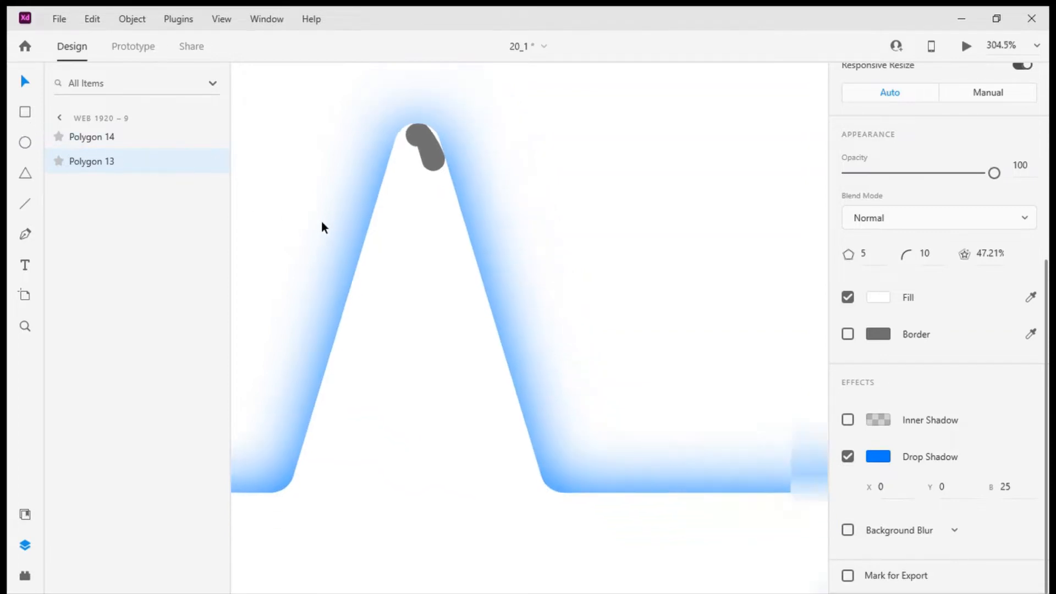
pyautogui.scroll(6, 321, 222)
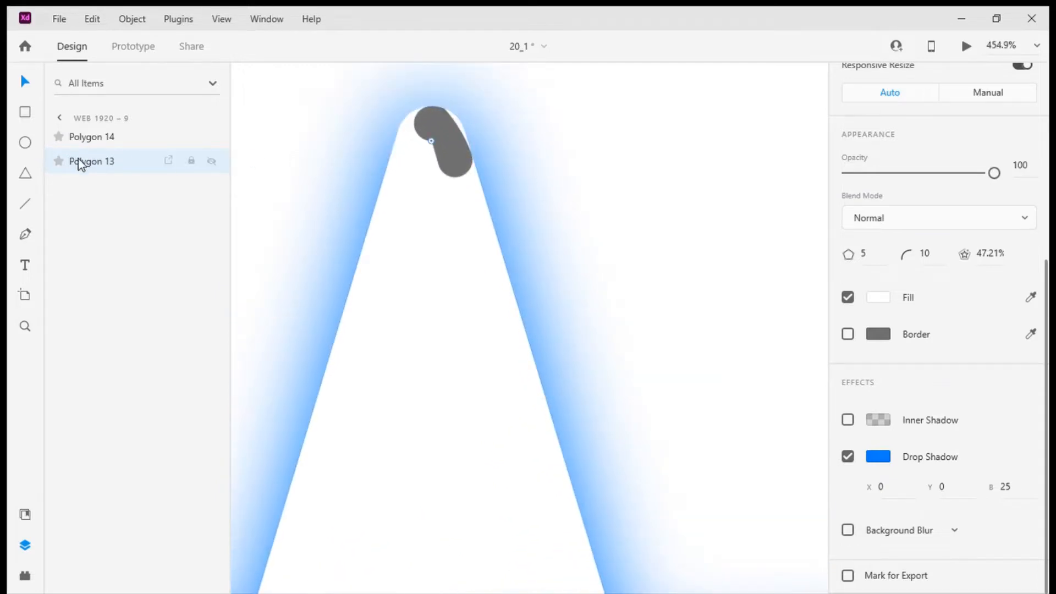
pyautogui.click(105, 137)
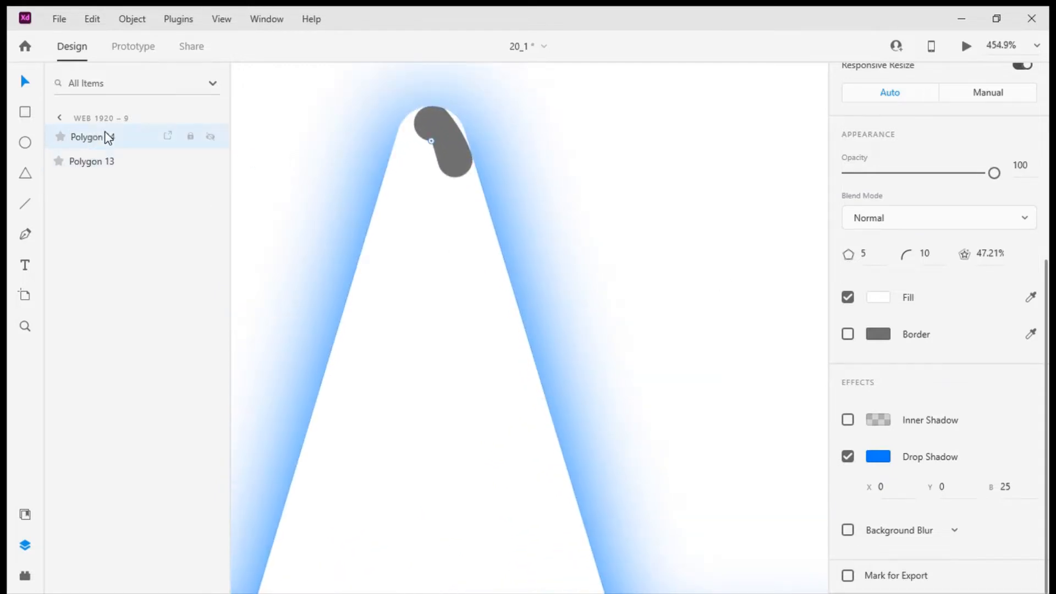
pyautogui.scroll(-6, 983, 381)
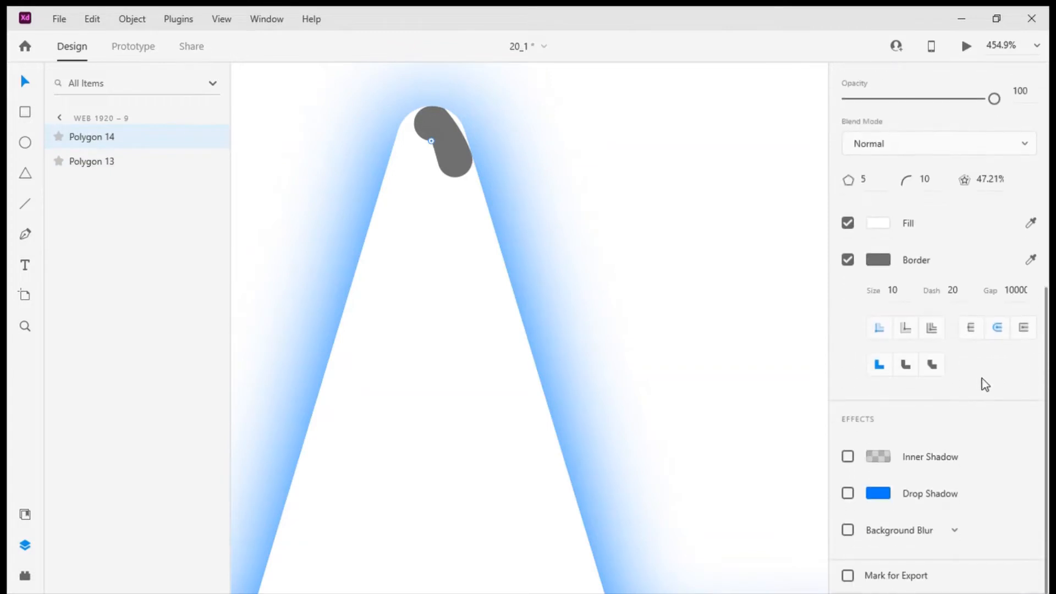
# Step: Try the butt cap and round join on Polygon 14's dashed border, restoring the miter join and round cap
pyautogui.click(972, 329)
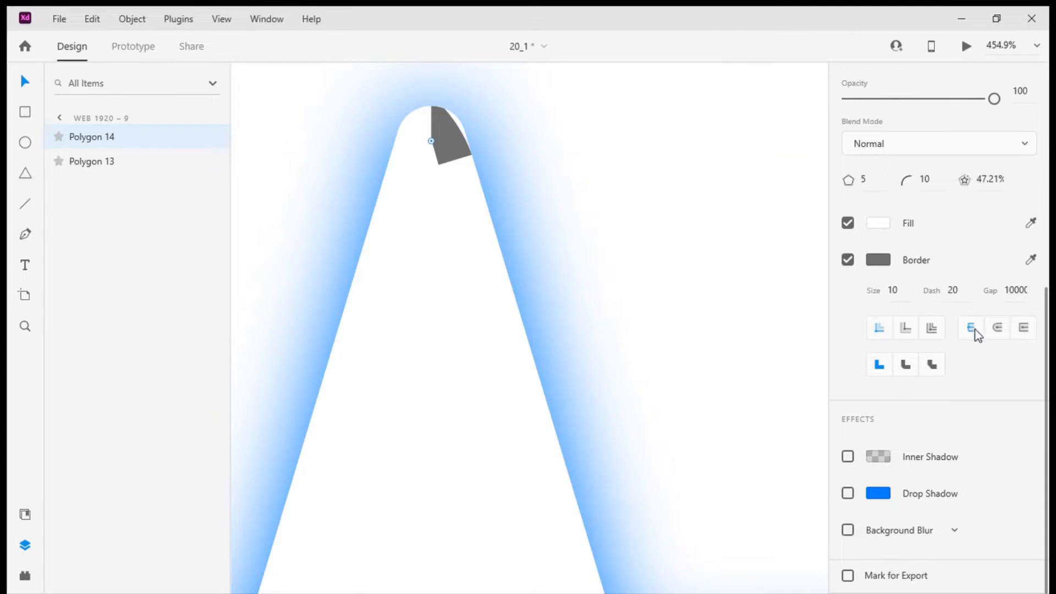
pyautogui.click(906, 370)
pyautogui.click(882, 365)
pyautogui.scroll(5, 880, 232)
pyautogui.scroll(-5, 883, 234)
pyautogui.click(999, 328)
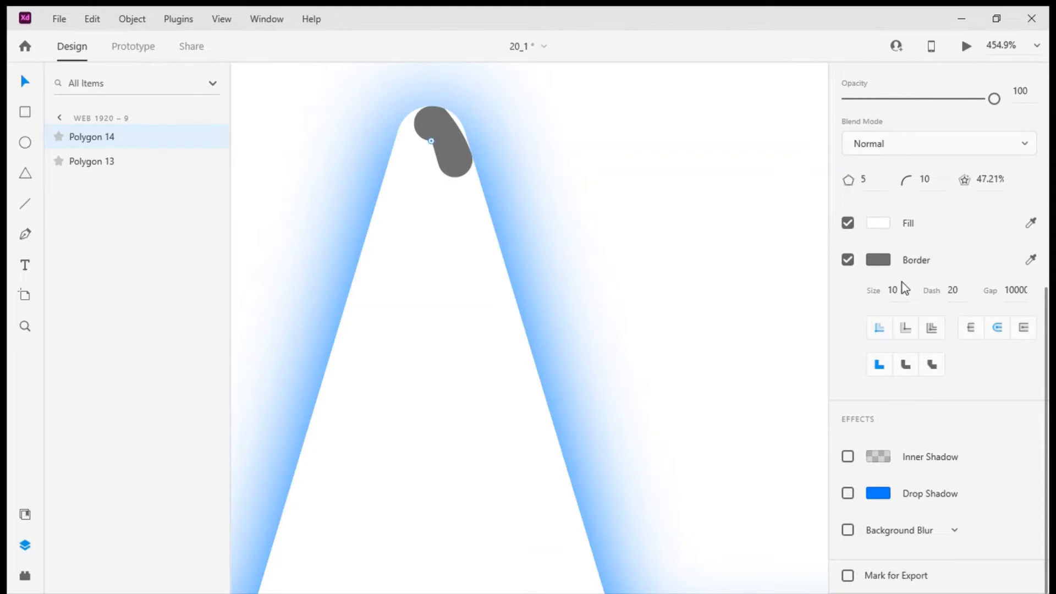
# Step: Try a border size of 5 on Polygon 14 and check the dash at the star's top point
pyautogui.scroll(7, 904, 286)
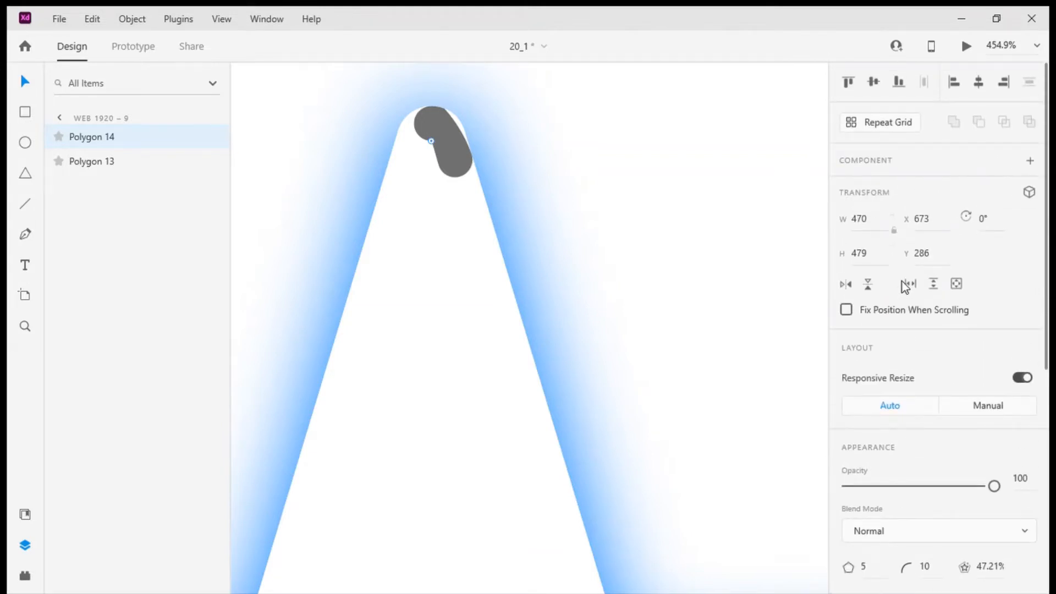
pyautogui.scroll(-7, 900, 298)
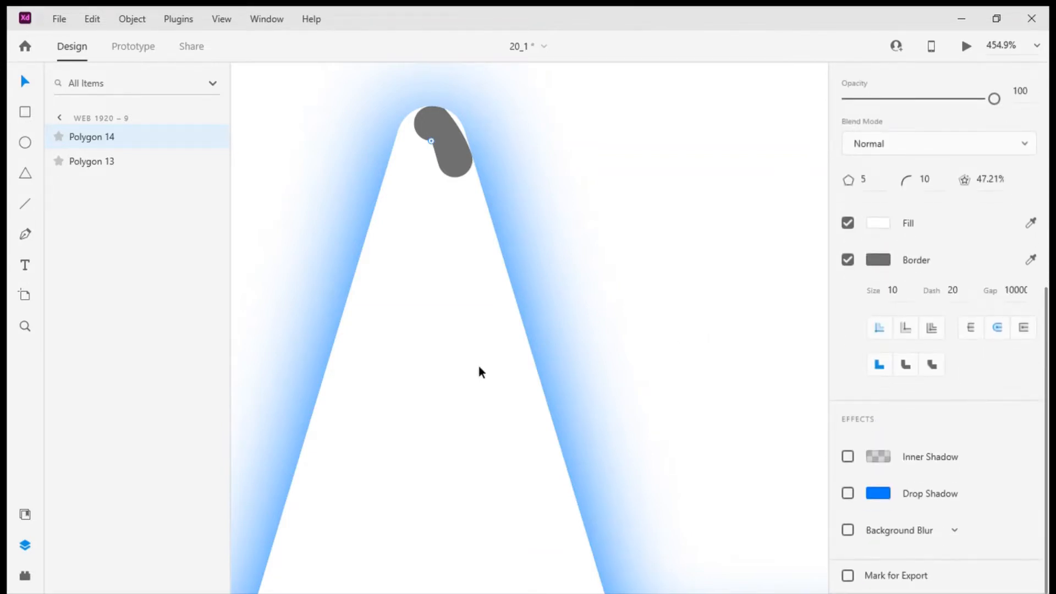
pyautogui.scroll(-8, 477, 364)
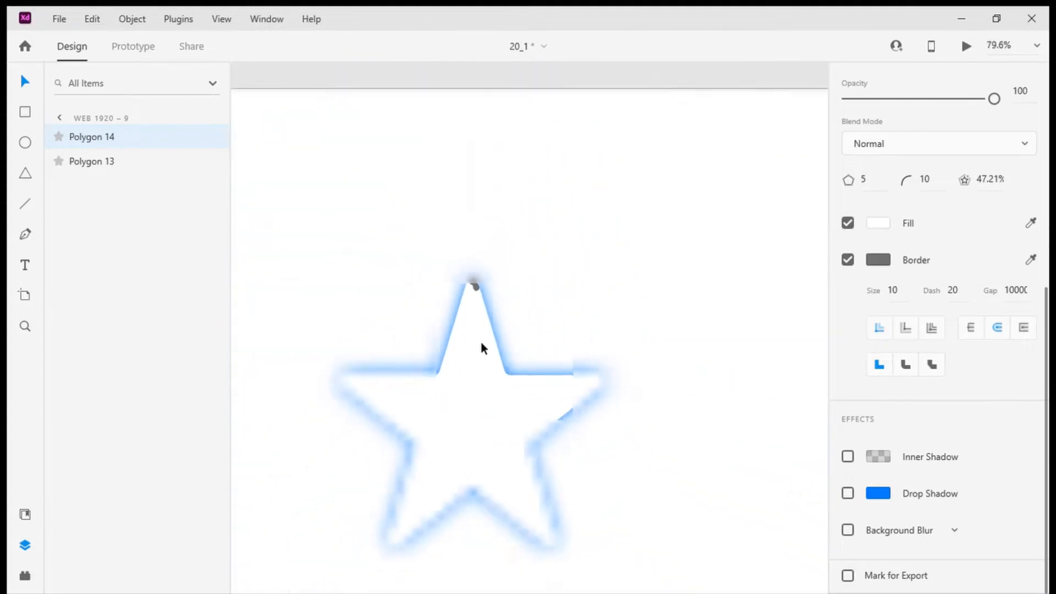
pyautogui.scroll(-1, 481, 348)
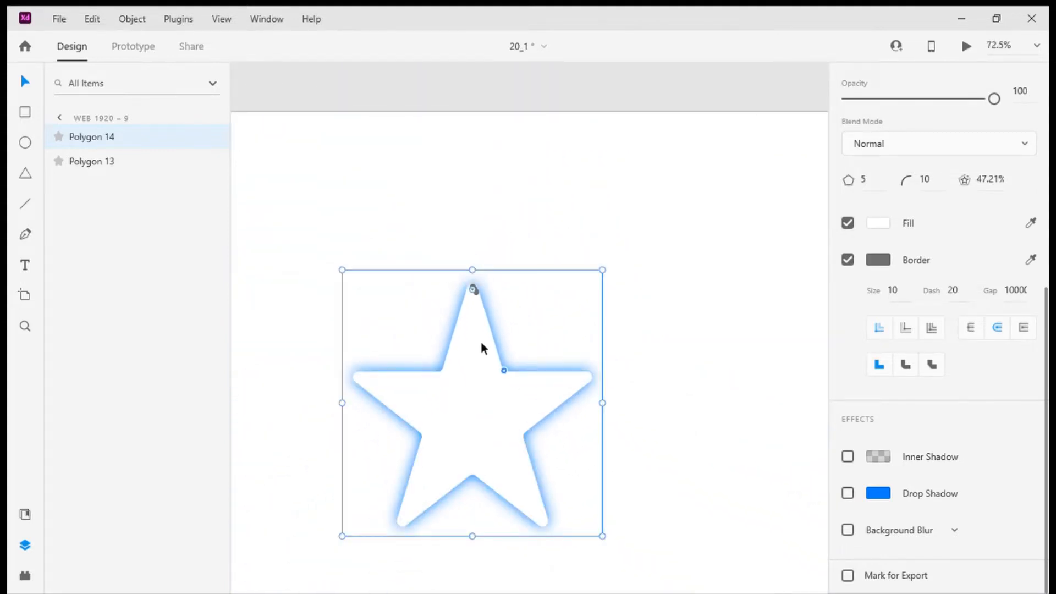
pyautogui.scroll(8, 472, 283)
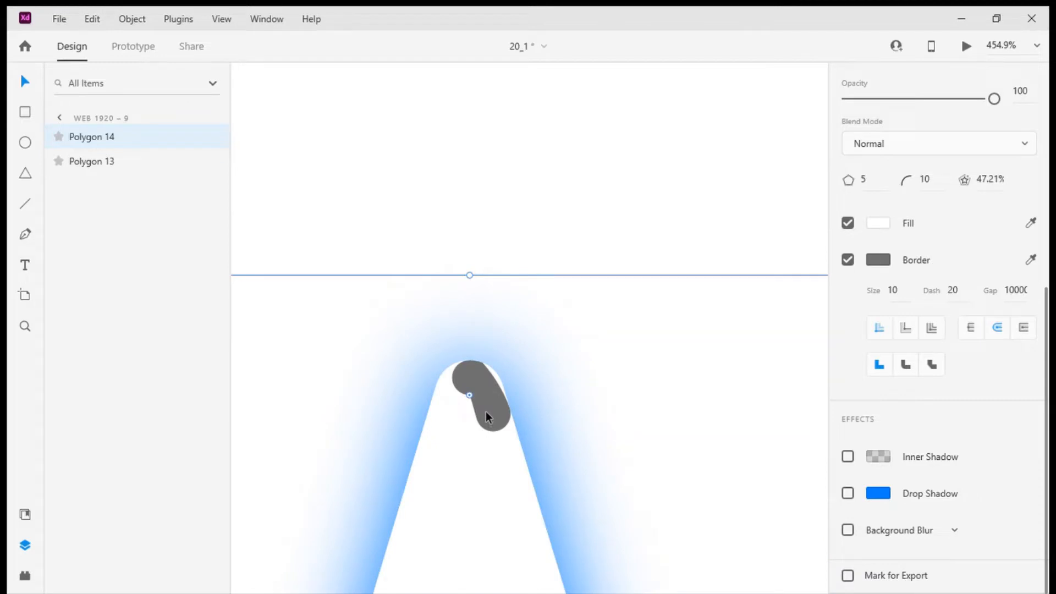
pyautogui.click(902, 300)
pyautogui.write('5')
pyautogui.press('Return')
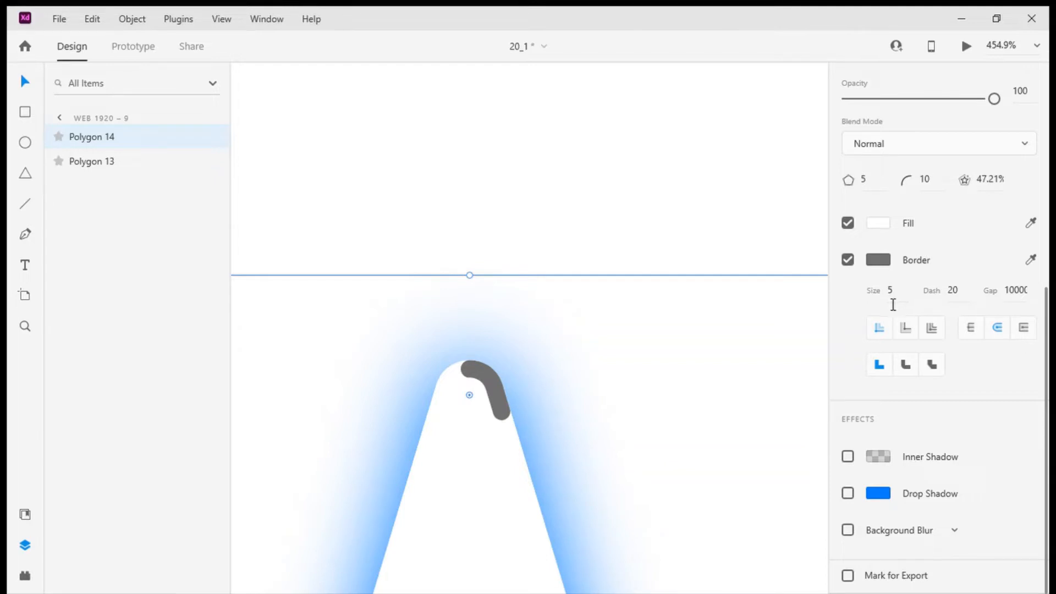
pyautogui.scroll(-1, 647, 390)
pyautogui.scroll(-4, 646, 389)
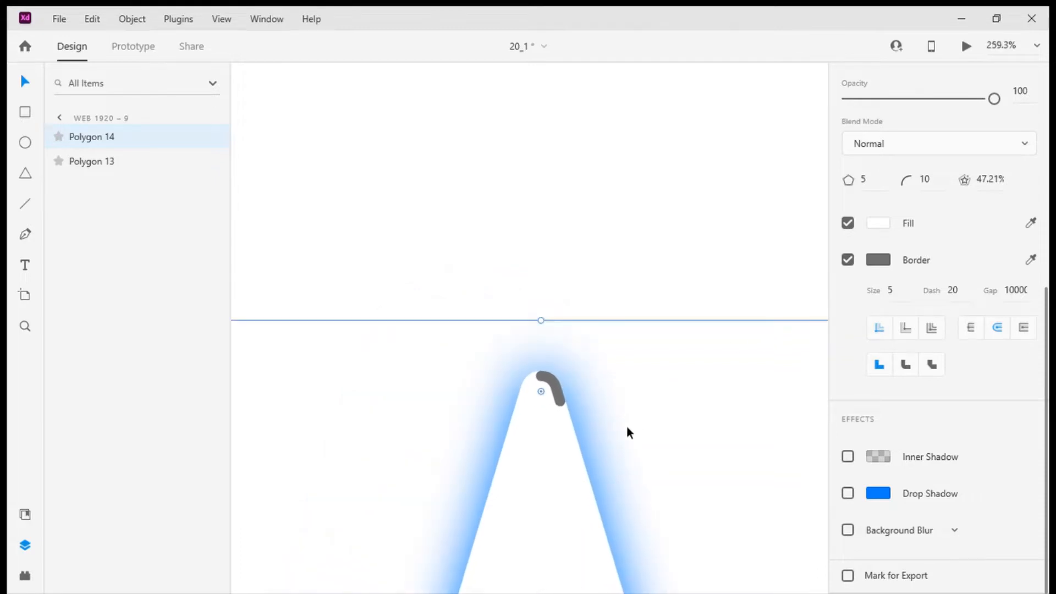
pyautogui.scroll(-2, 629, 439)
pyautogui.scroll(2, 629, 433)
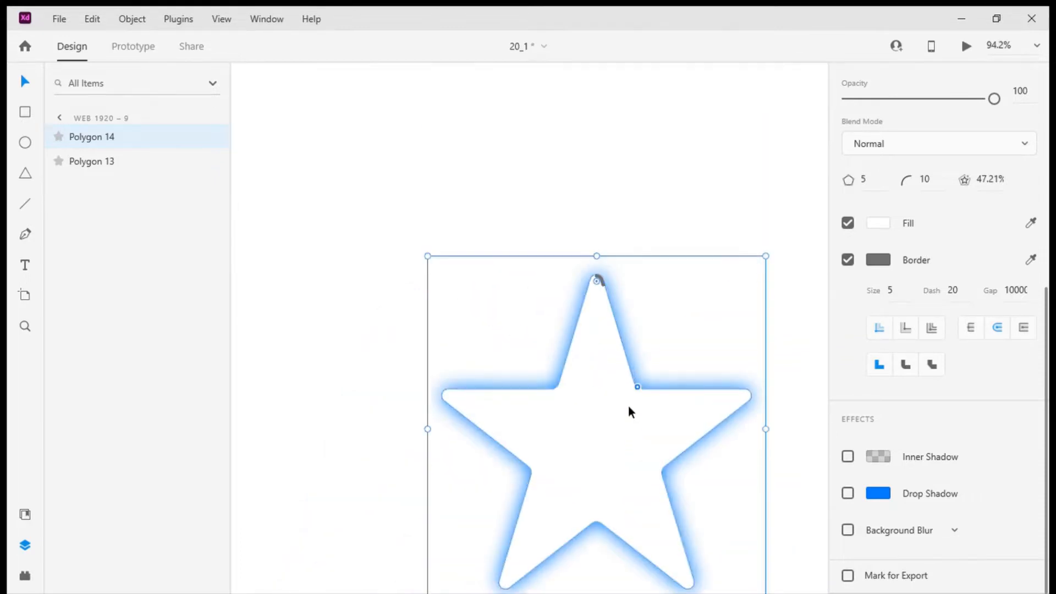
pyautogui.scroll(4, 619, 369)
pyautogui.scroll(3, 605, 128)
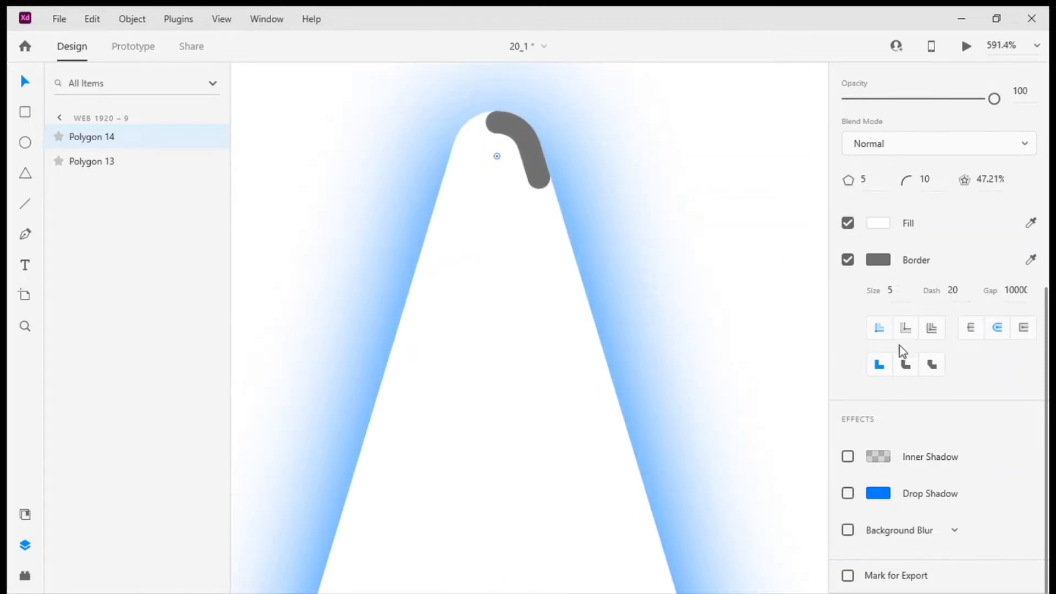
# Step: Try a border size of 7.5 on Polygon 14 and inspect the dash up close and across the star
pyautogui.click(910, 296)
pyautogui.write('7.5')
pyautogui.press('Return')
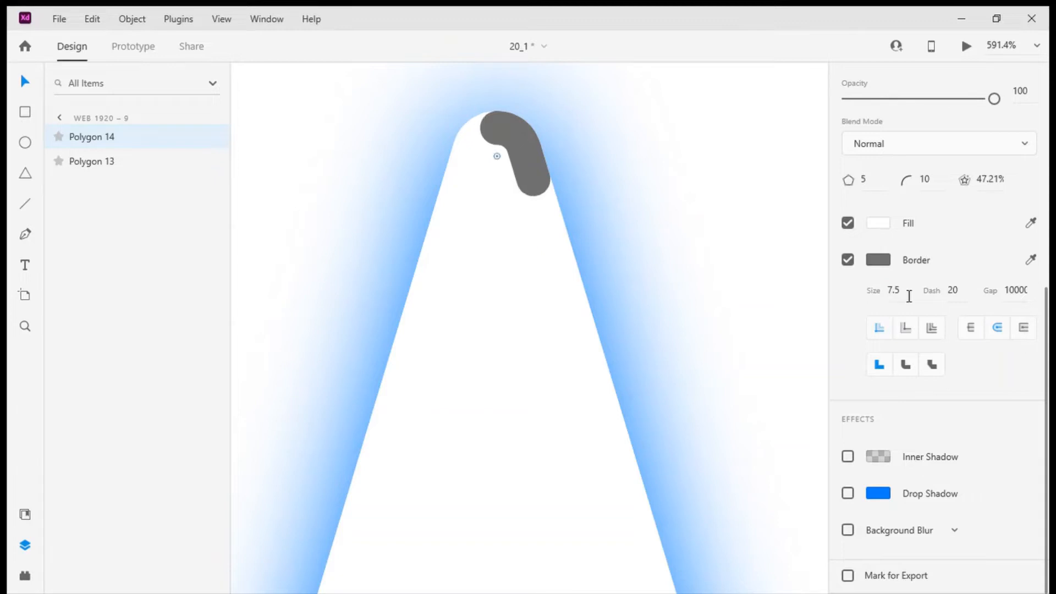
pyautogui.scroll(-6, 661, 325)
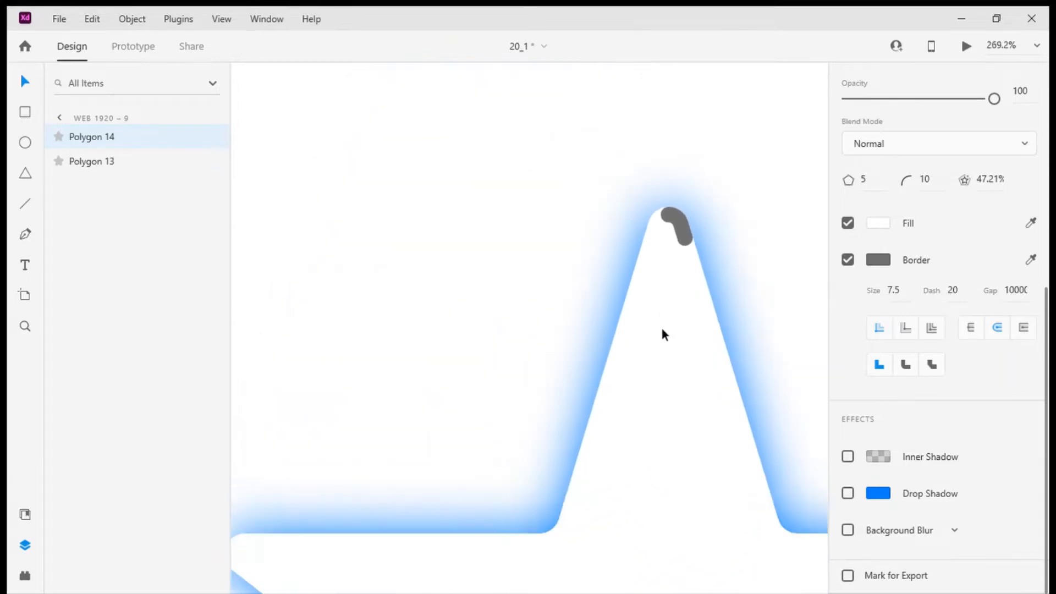
pyautogui.scroll(-2, 567, 396)
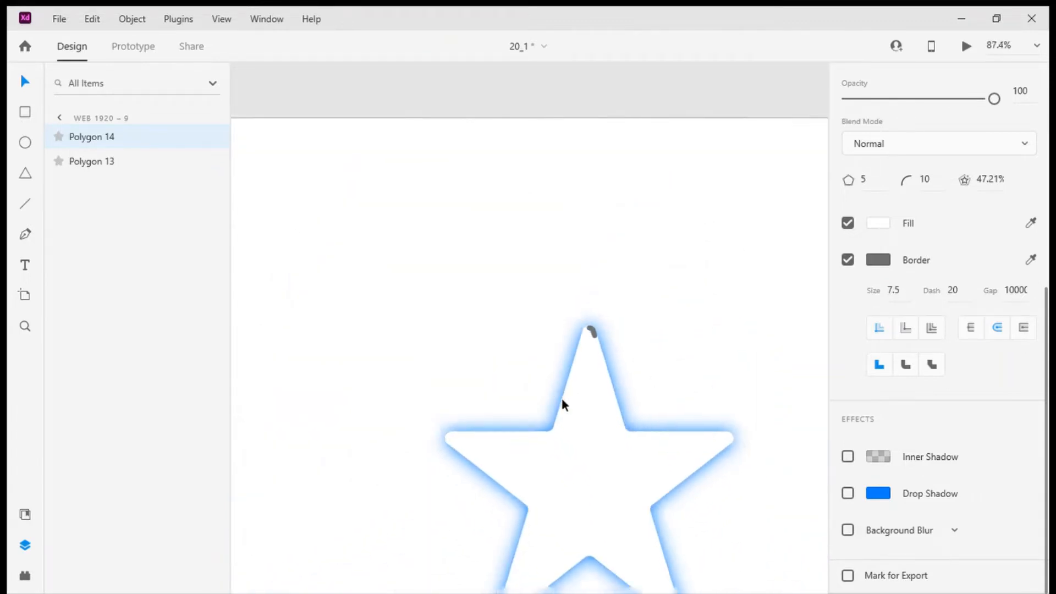
pyautogui.scroll(6, 586, 382)
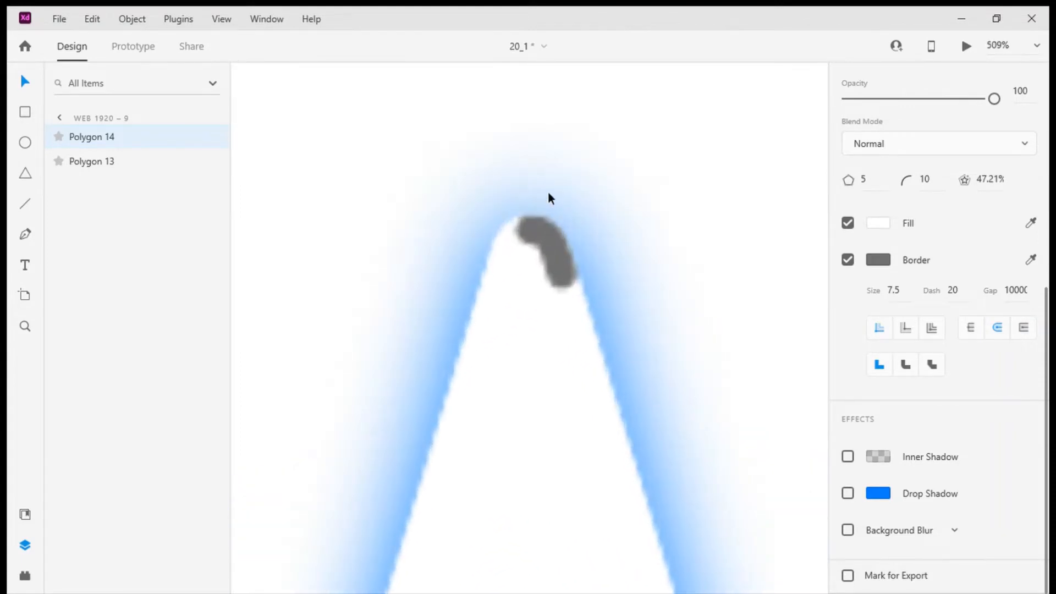
# Step: Compare border sizes 10, 8 and 9 on Polygon 14's dash, going back to 10
pyautogui.click(910, 304)
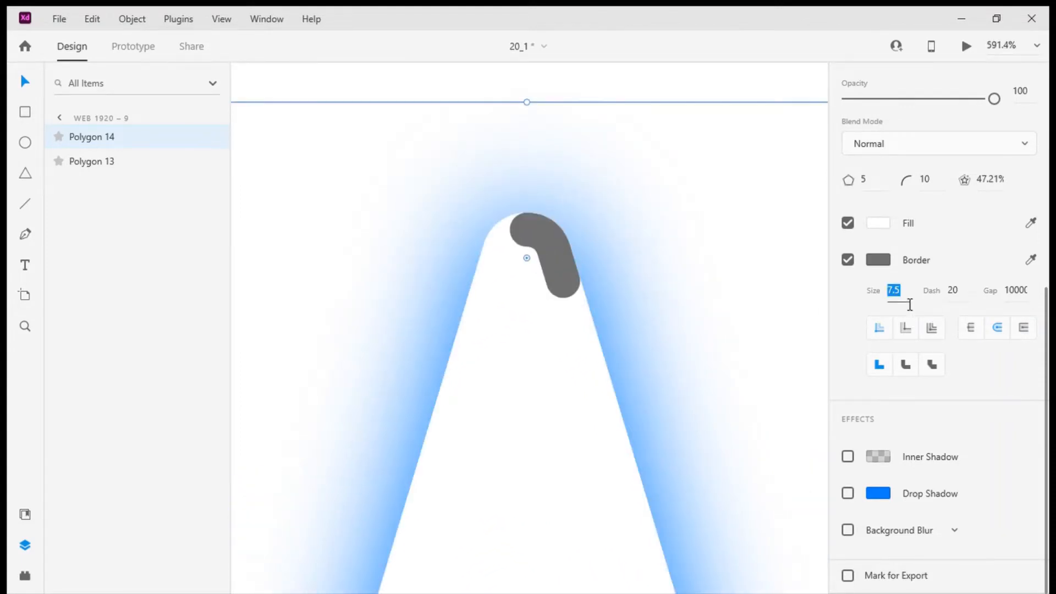
pyautogui.write('10')
pyautogui.press('Return')
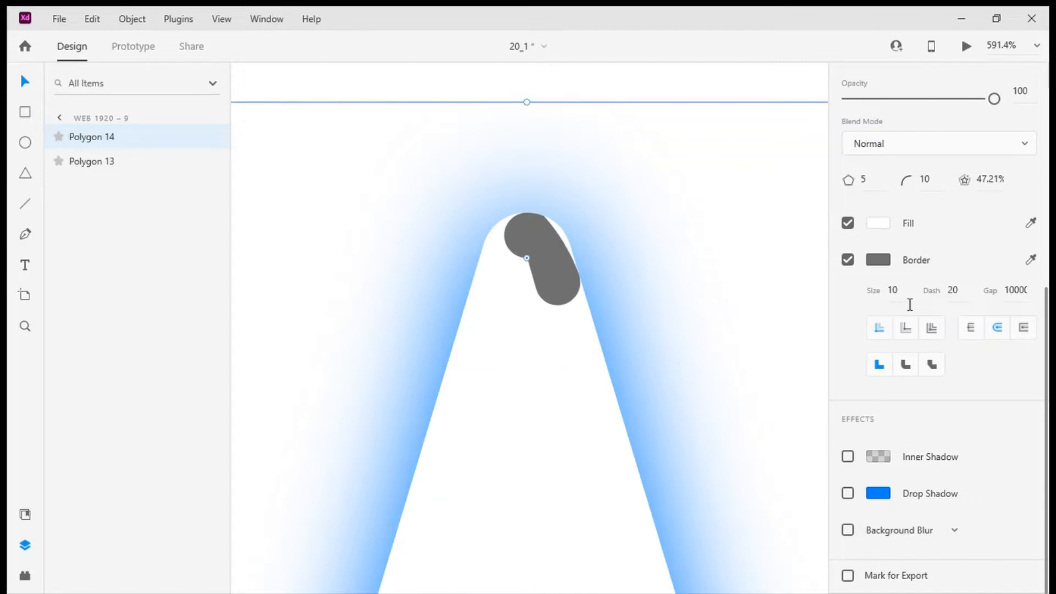
pyautogui.click(910, 304)
pyautogui.write('8')
pyautogui.press('Return')
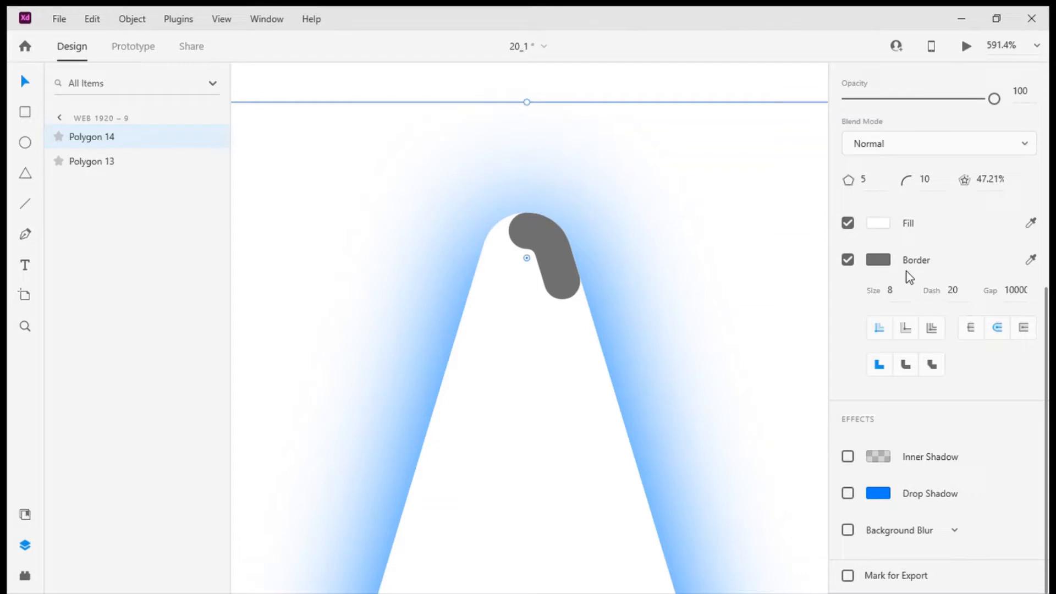
pyautogui.click(903, 296)
pyautogui.write('9')
pyautogui.press('Return')
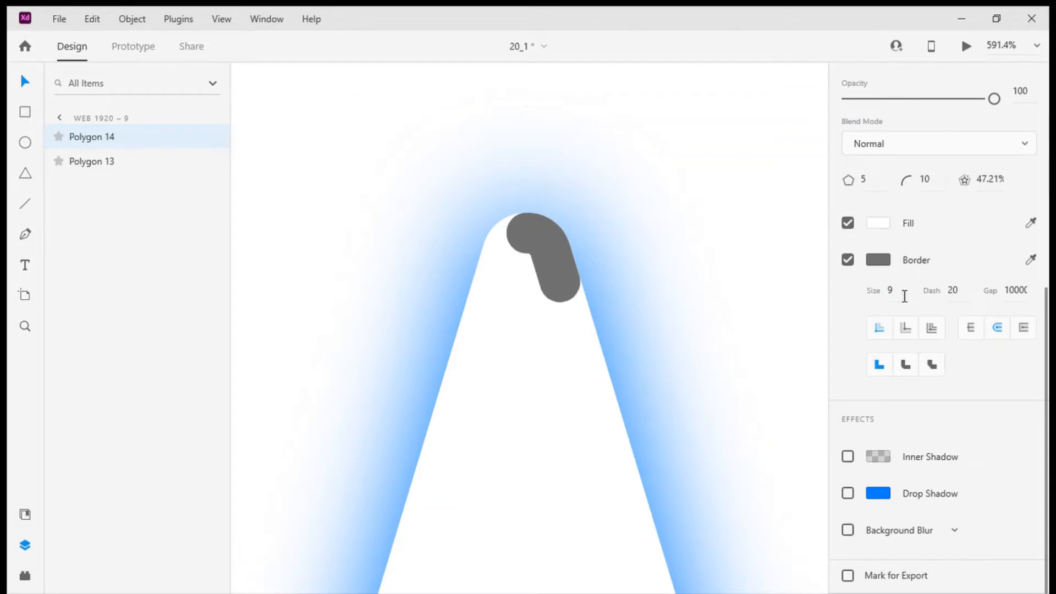
pyautogui.click(904, 295)
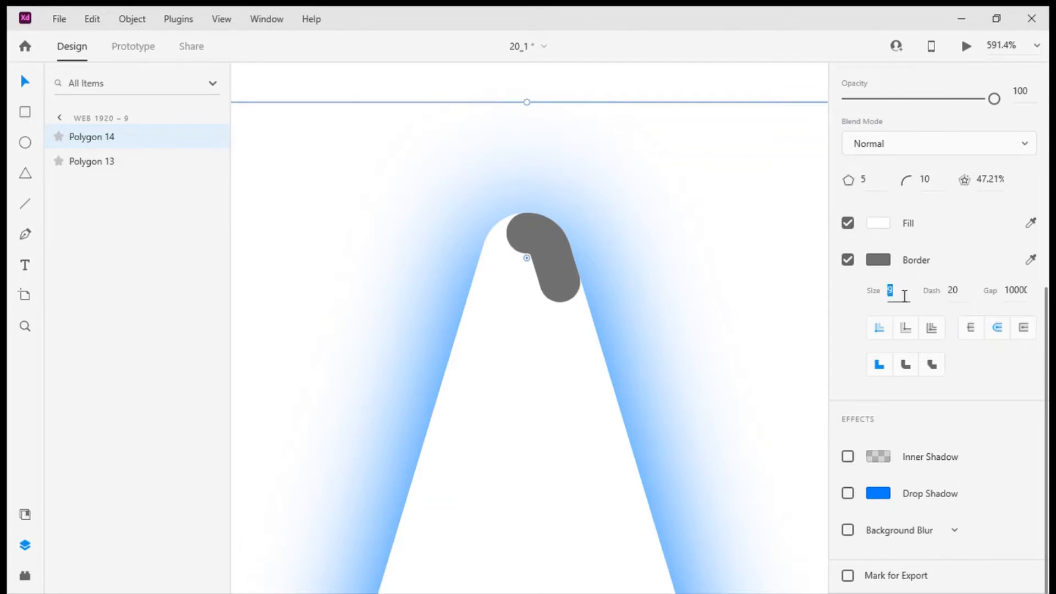
pyautogui.write('10')
pyautogui.press('Return')
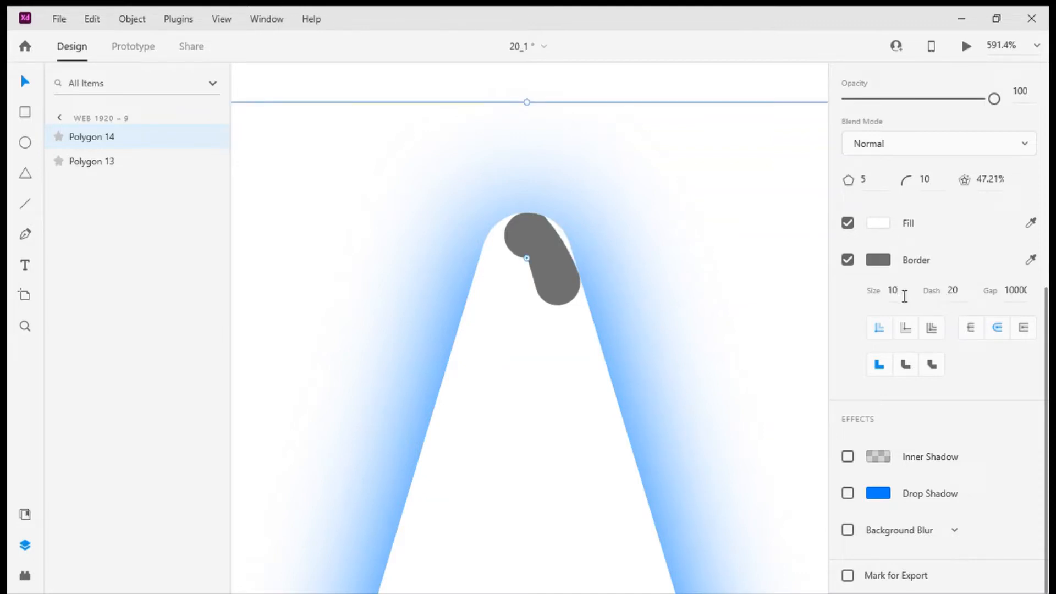
# Step: Set Polygon 14's border size to 9 and check the dash against the whole star
pyautogui.click(904, 296)
pyautogui.write('9')
pyautogui.press('Return')
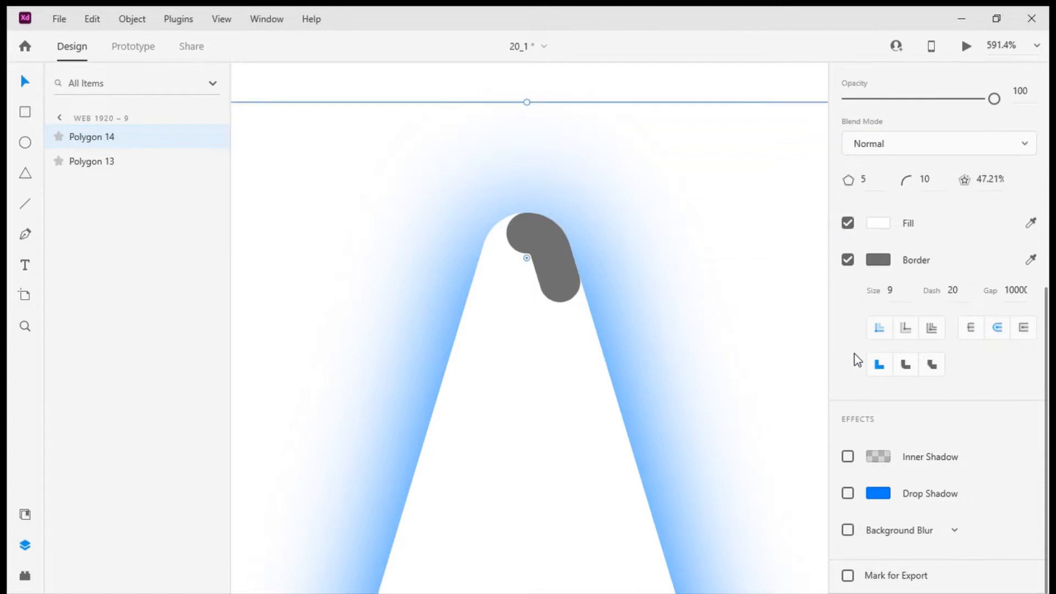
pyautogui.scroll(-5, 642, 372)
pyautogui.scroll(-5, 645, 404)
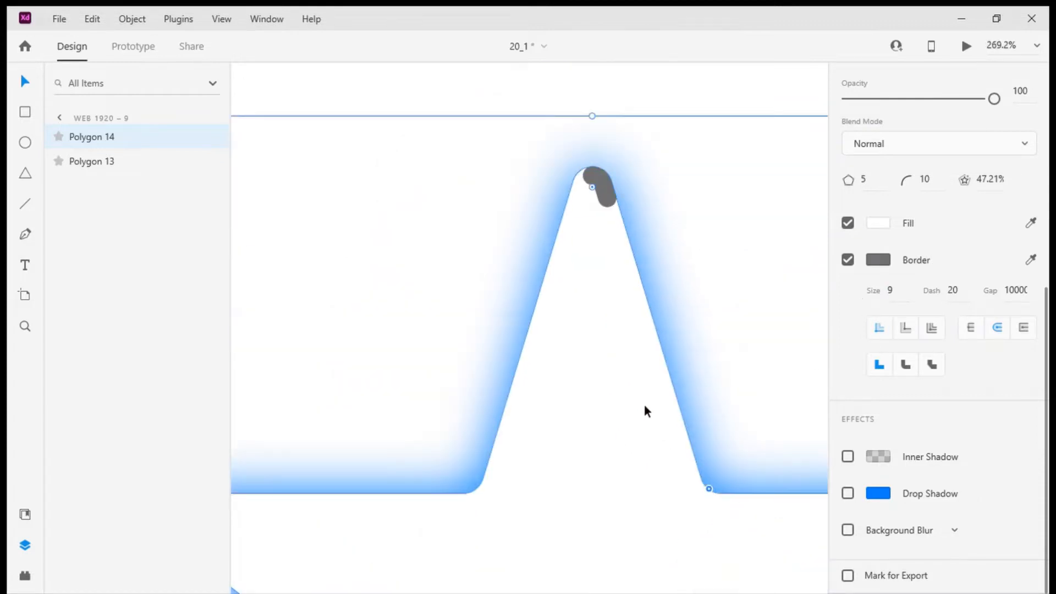
pyautogui.scroll(-4, 627, 364)
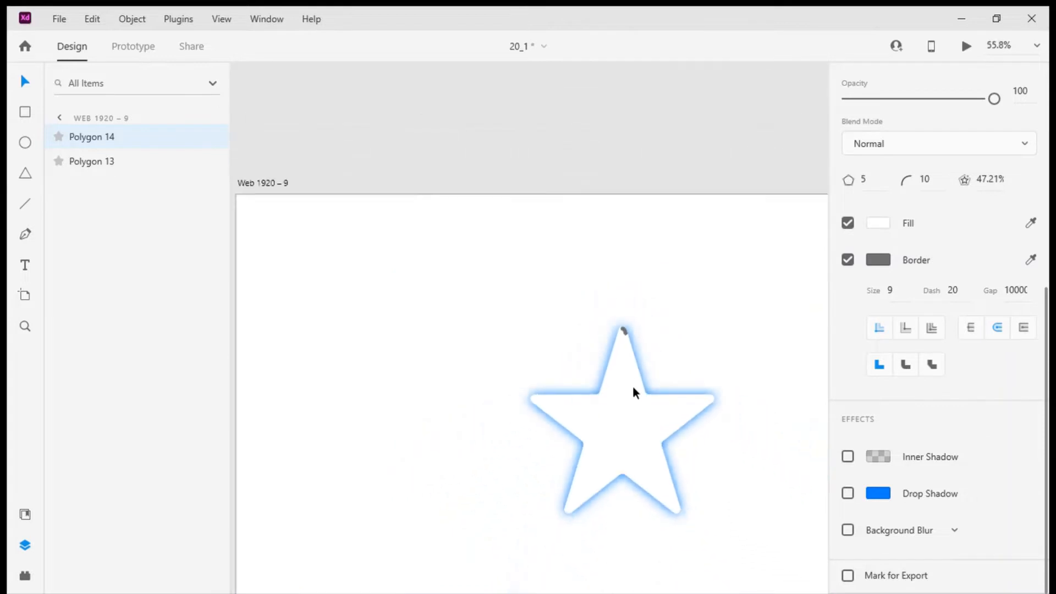
pyautogui.scroll(3, 729, 345)
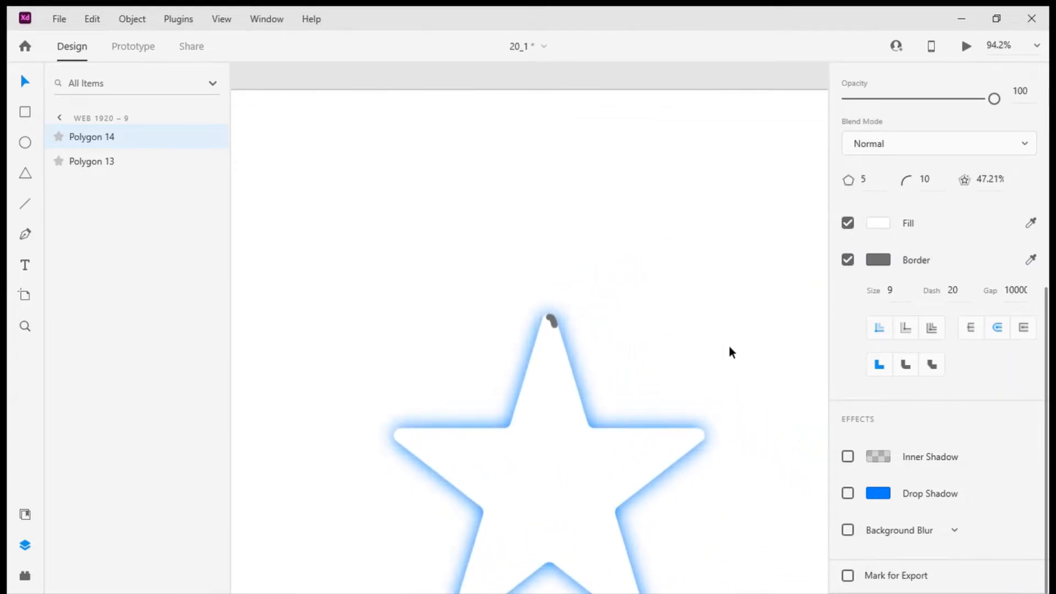
pyautogui.scroll(-3, 594, 429)
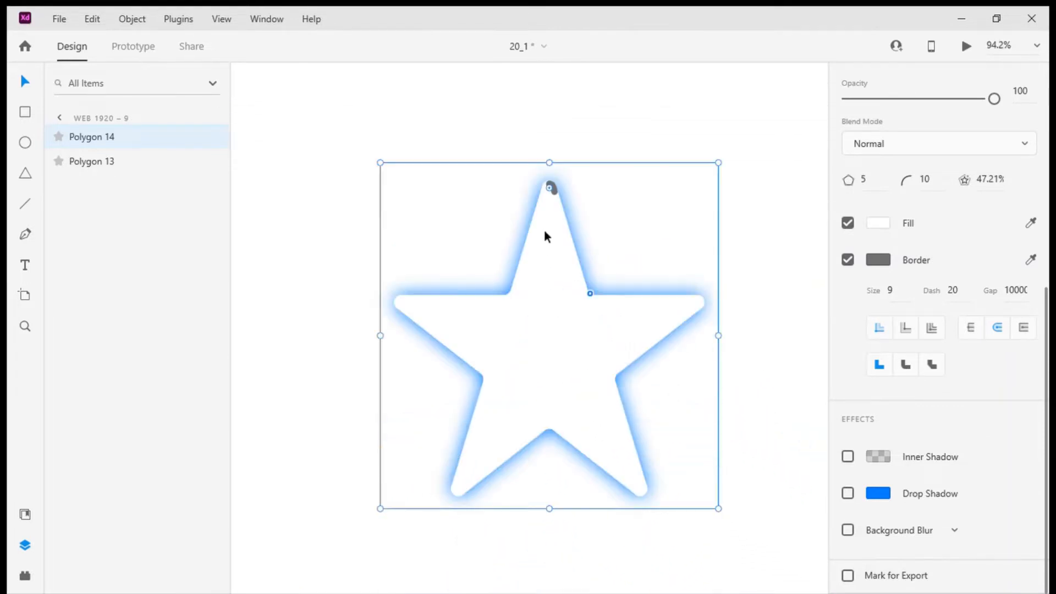
# Step: Shorten the border's dash to 10 and recolor the border with the saved blue swatch
pyautogui.click(973, 295)
pyautogui.write('10')
pyautogui.click(878, 260)
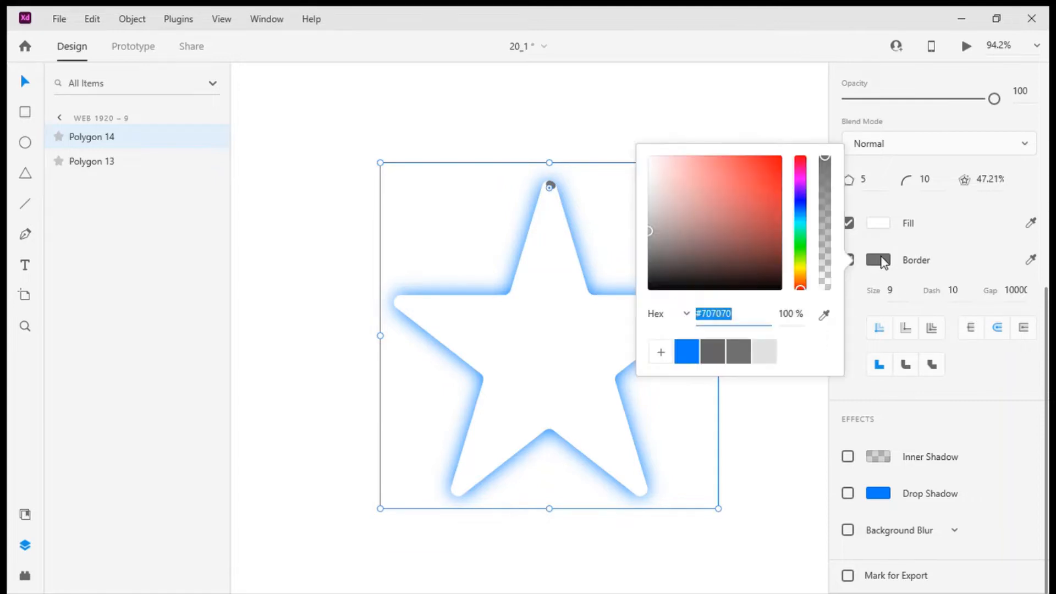
pyautogui.click(686, 353)
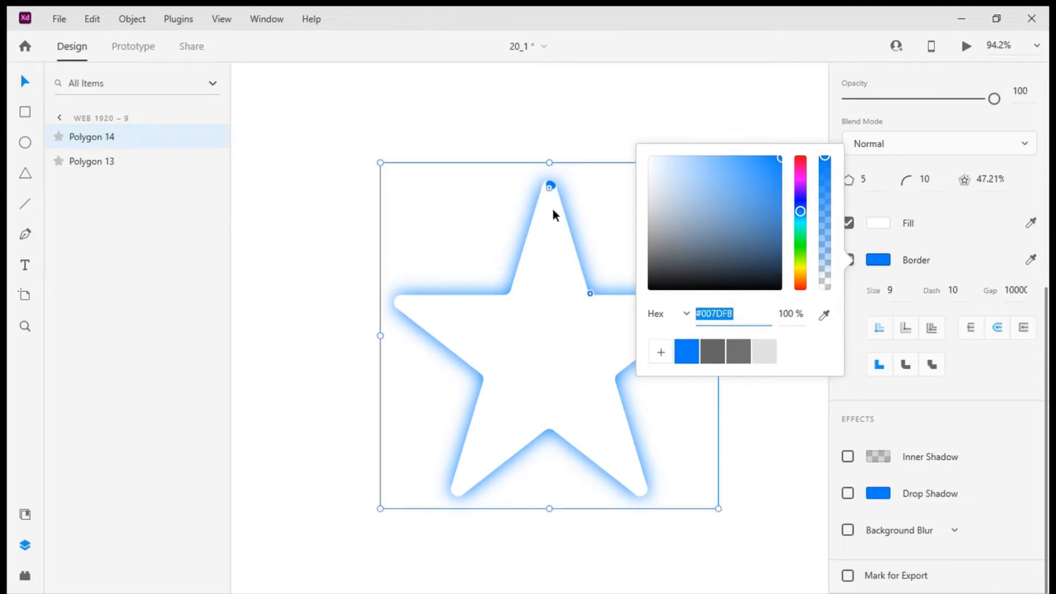
pyautogui.click(741, 452)
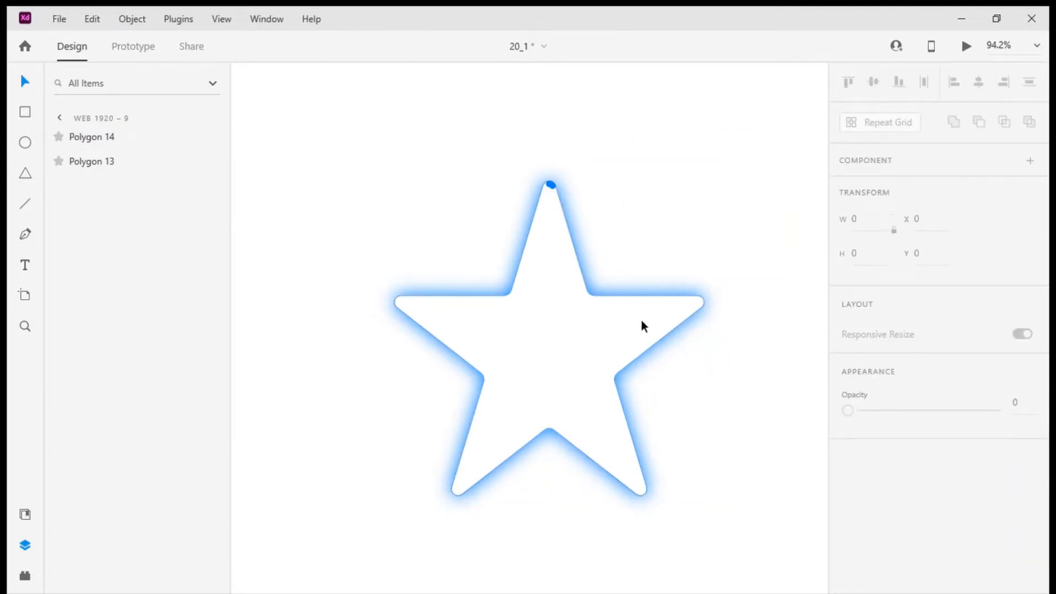
# Step: Add a text box about 440 wide and 70 high below the star containing the word "Loading"
pyautogui.scroll(-3, 641, 324)
pyautogui.scroll(3, 641, 324)
pyautogui.scroll(-2, 641, 324)
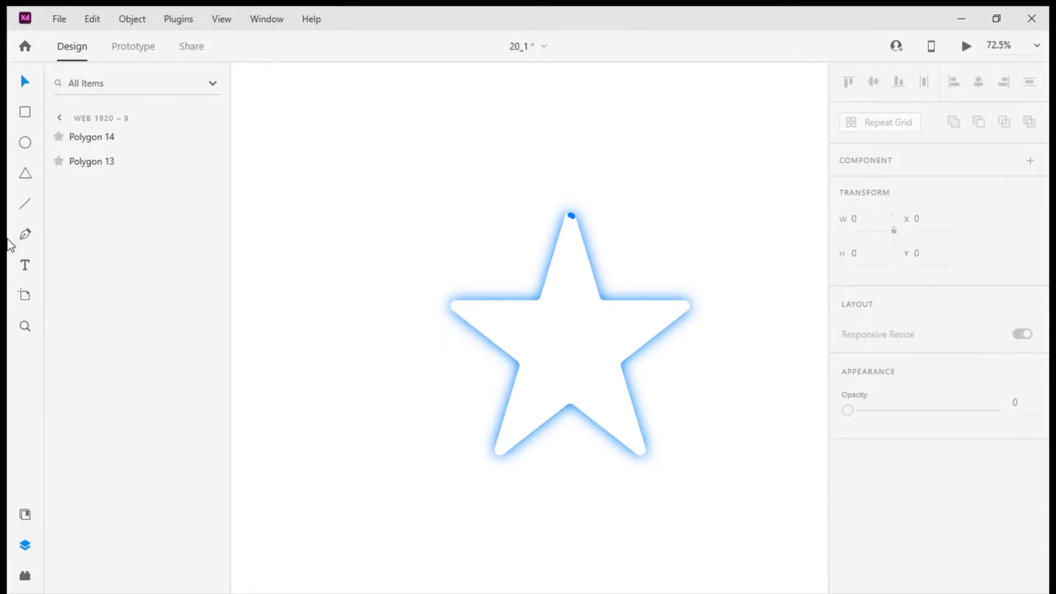
pyautogui.click(24, 266)
pyautogui.scroll(-3, 546, 469)
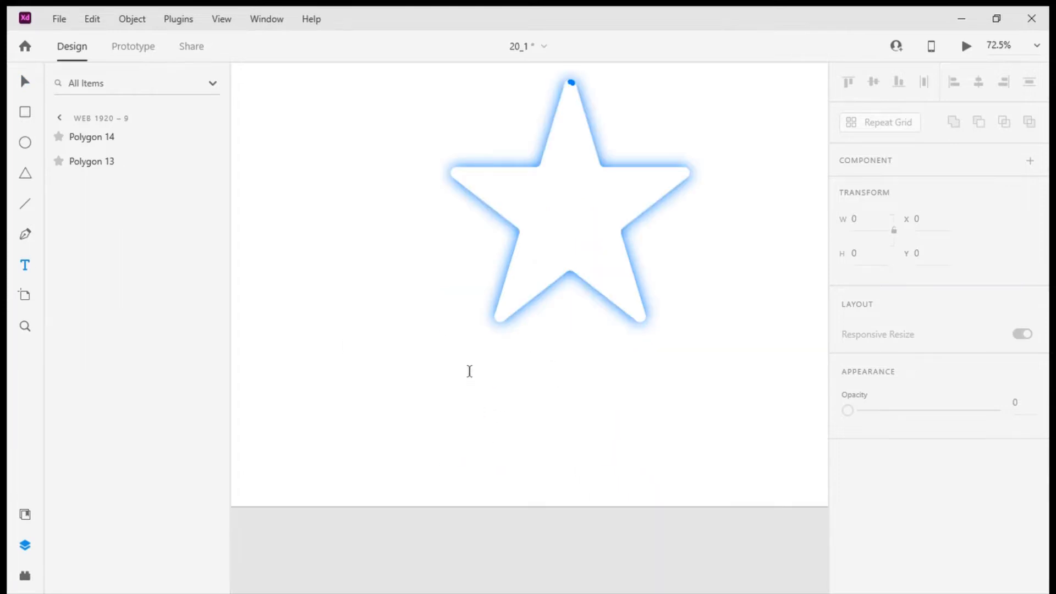
pyautogui.moveTo(465, 364); pyautogui.dragTo(716, 411)
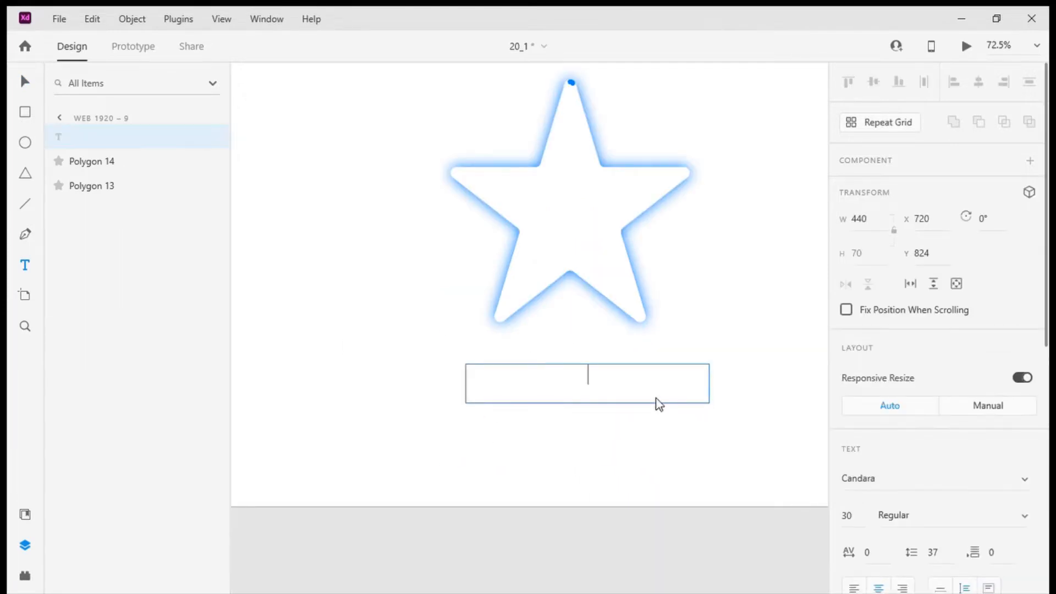
pyautogui.write('Glowing')
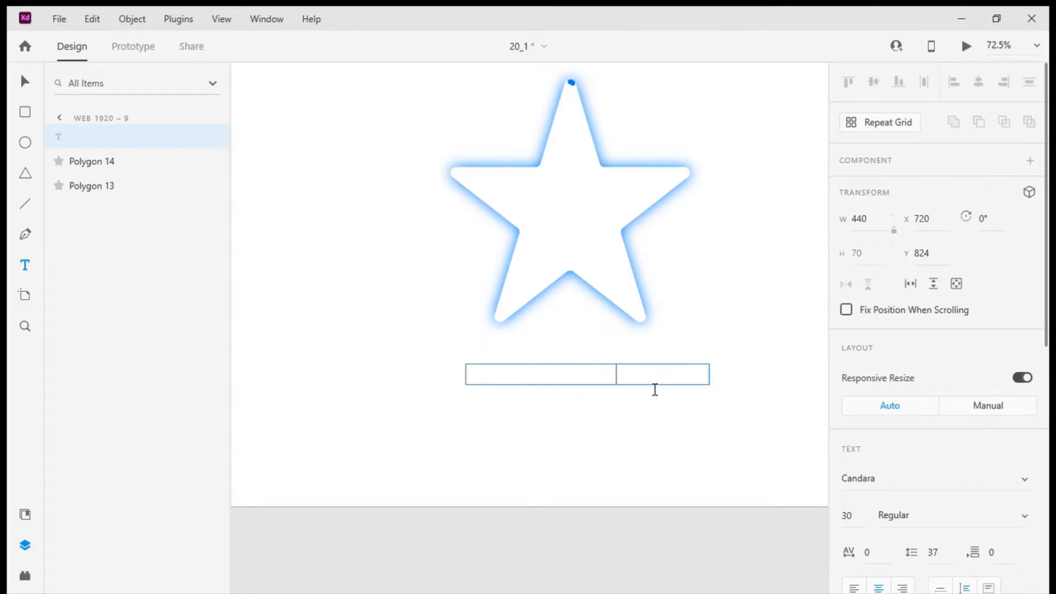
# Step: Fill the whole "Loading" text with the saved blue swatch
pyautogui.hotkey('ctrl', 'a')
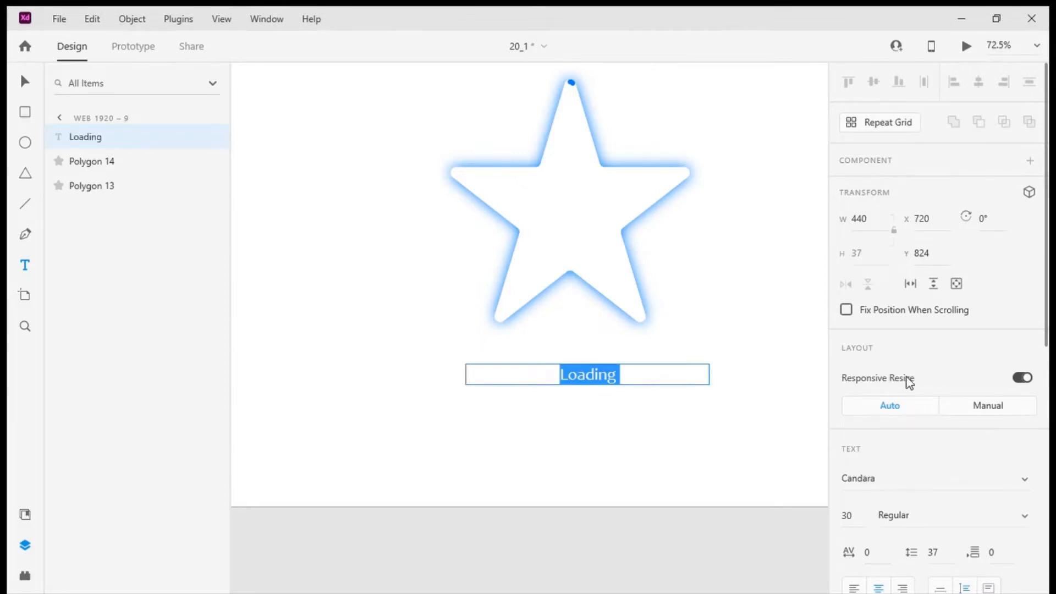
pyautogui.scroll(-5, 908, 380)
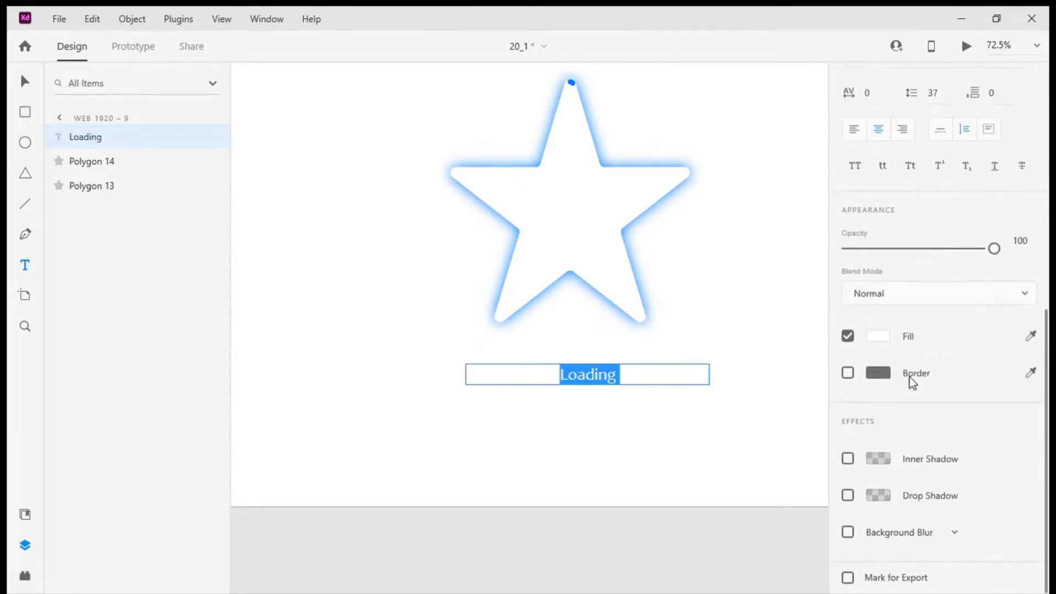
pyautogui.click(877, 334)
pyautogui.click(684, 427)
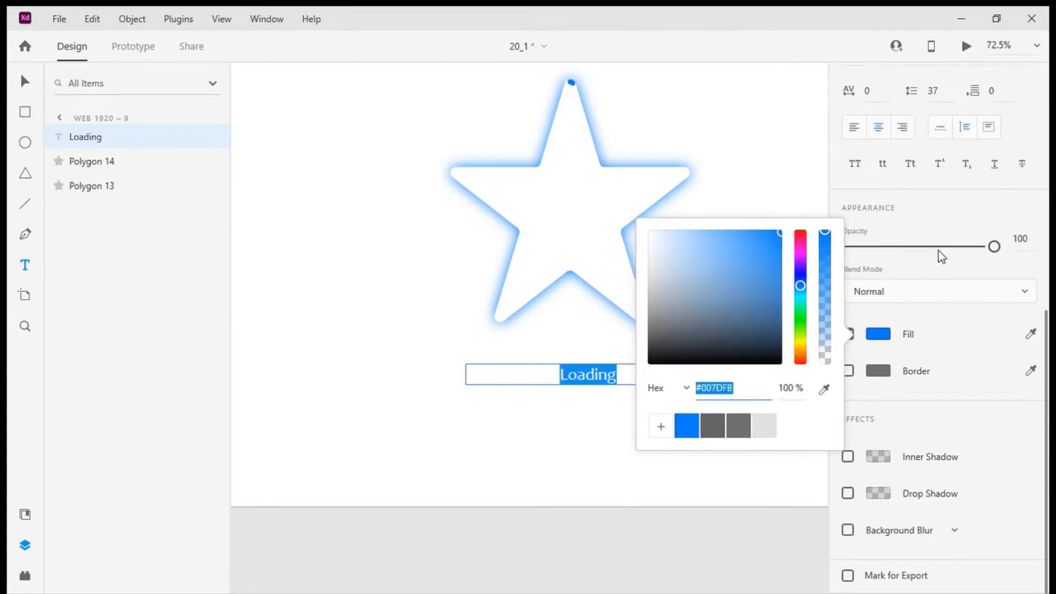
pyautogui.scroll(5, 939, 250)
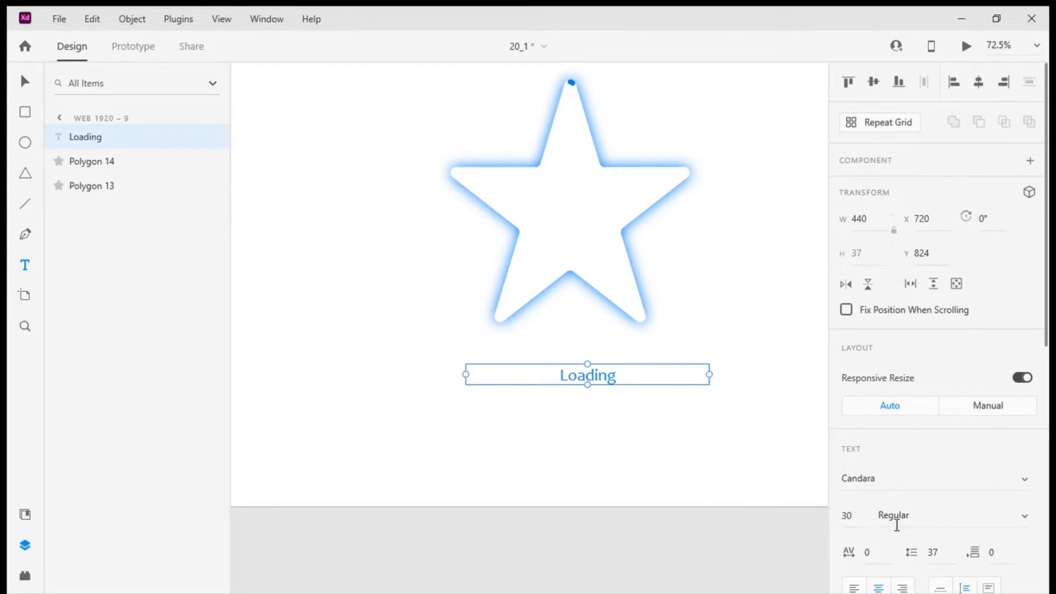
# Step: Set the font size of the "Loading" text below the star to 50
pyautogui.click(871, 529)
pyautogui.write('50')
pyautogui.press('Return')
pyautogui.click(724, 457)
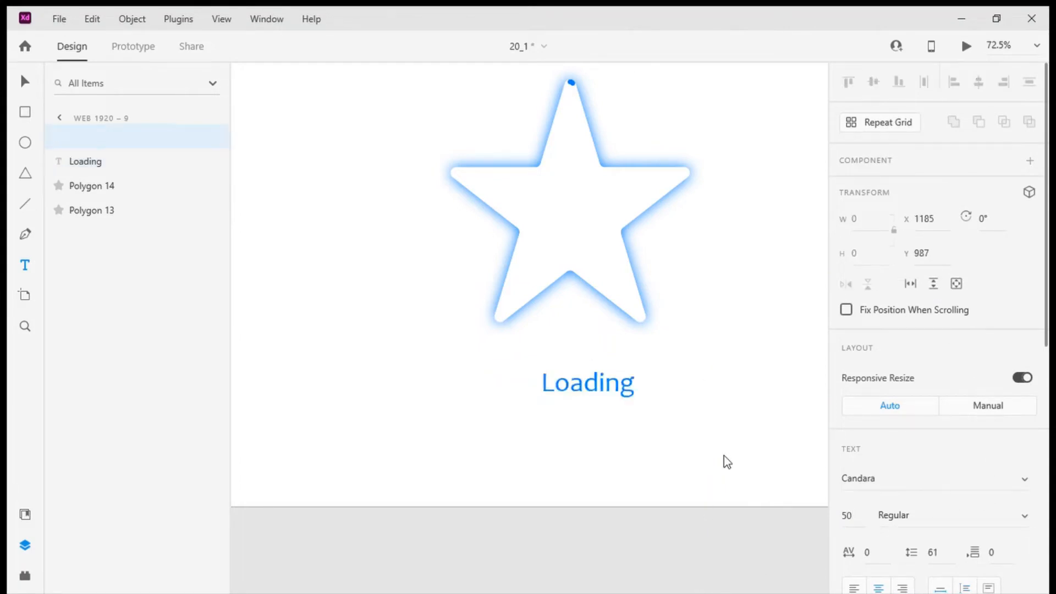
# Step: Narrow the "Loading" text box to about 171 wide and move it to be centered below the star
pyautogui.click(480, 379)
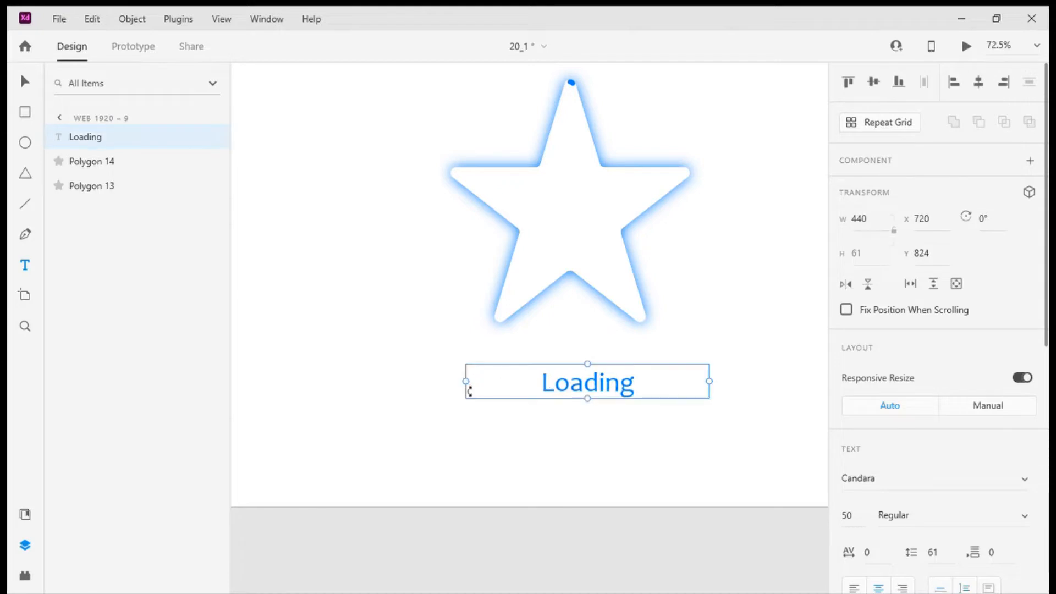
pyautogui.moveTo(467, 381); pyautogui.dragTo(620, 399)
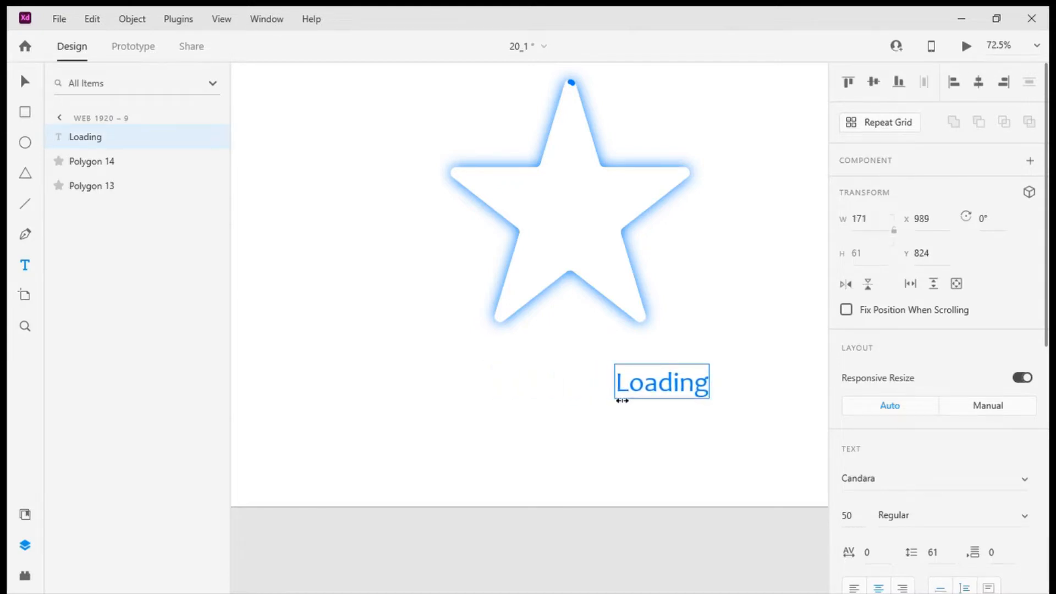
pyautogui.click(22, 82)
pyautogui.moveTo(672, 376); pyautogui.dragTo(588, 412)
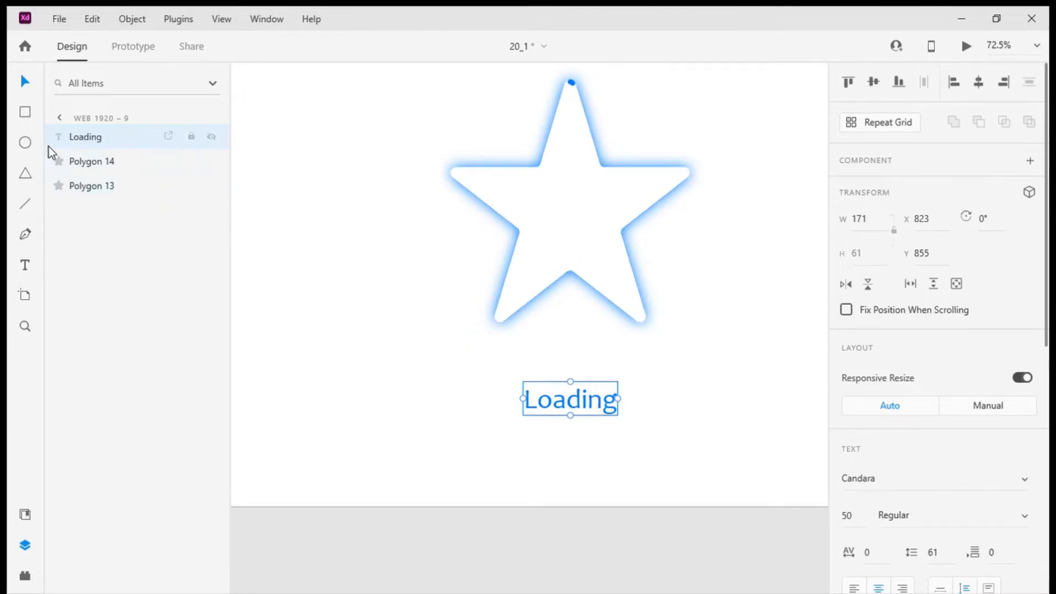
# Step: Add a text box about 40 wide inside the star containing "%"
pyautogui.click(26, 265)
pyautogui.click(555, 200)
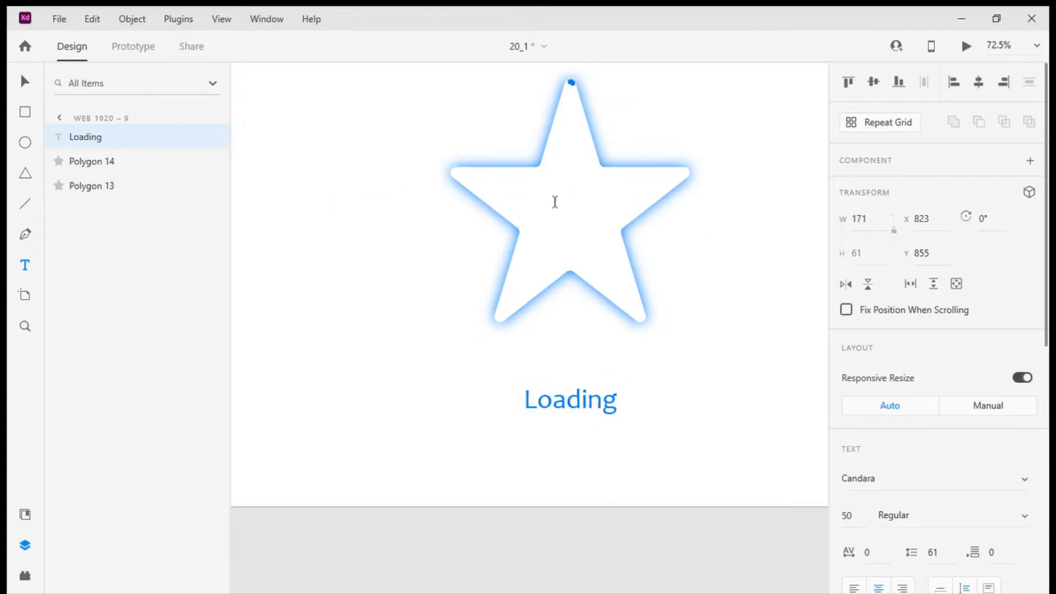
pyautogui.moveTo(568, 218); pyautogui.dragTo(577, 214)
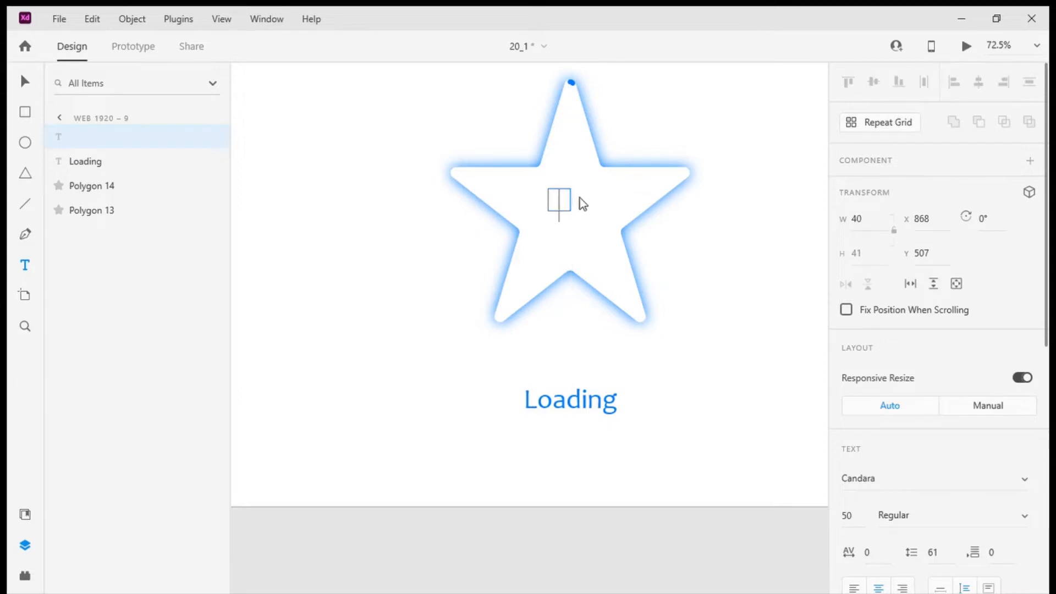
pyautogui.write('%')
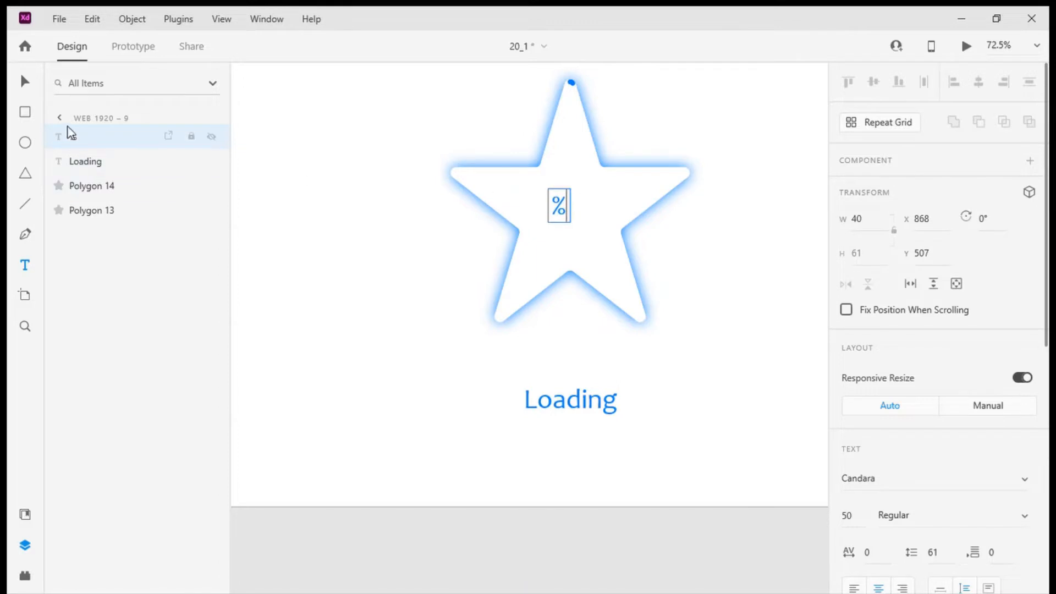
# Step: Move the "%" text right of the star's center, to about X 948, Y 495
pyautogui.click(25, 83)
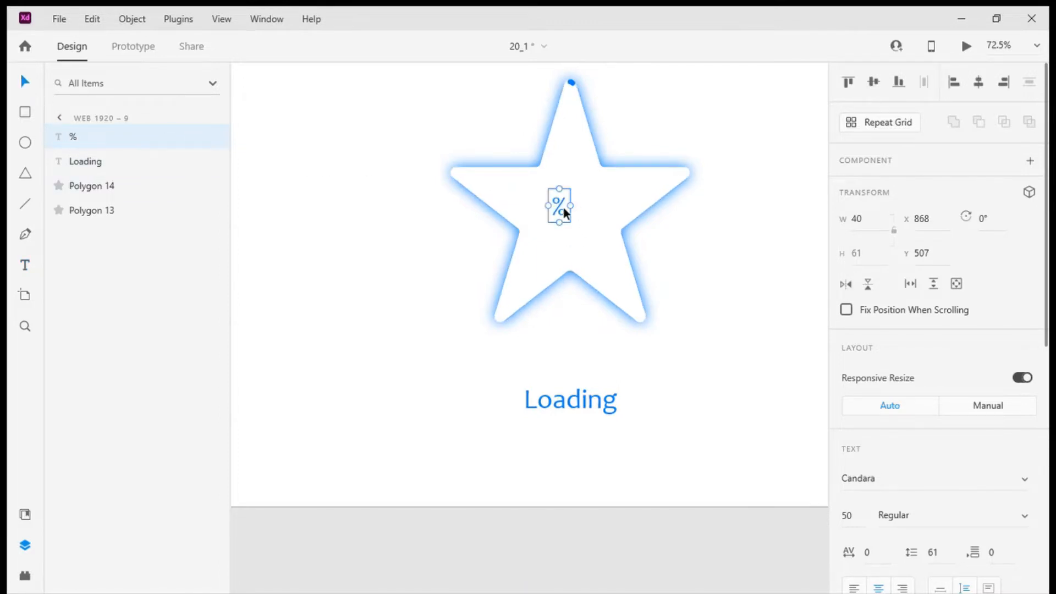
pyautogui.moveTo(563, 213); pyautogui.dragTo(606, 205)
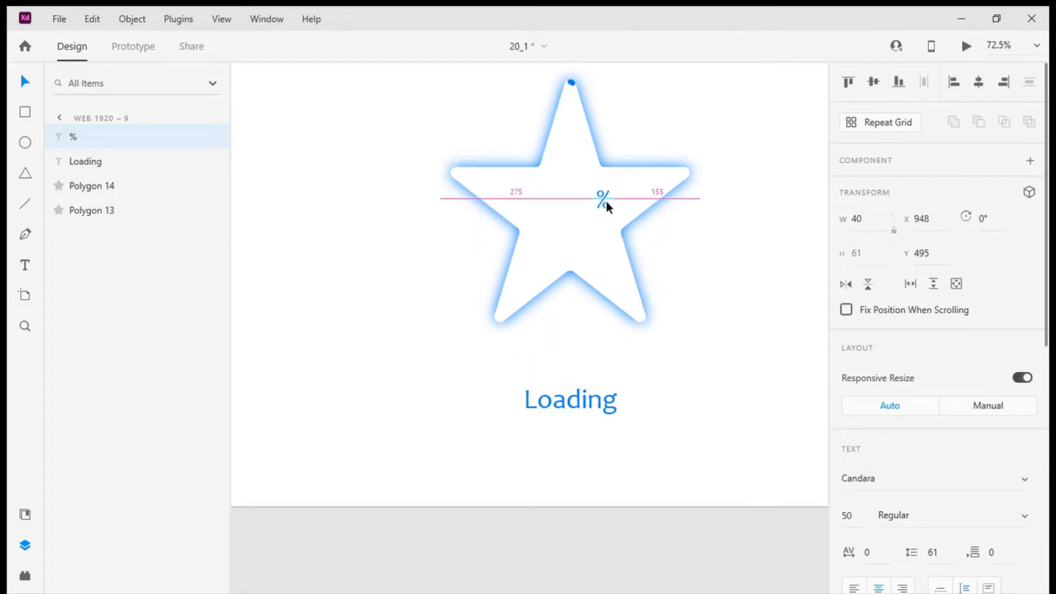
pyautogui.moveTo(606, 206); pyautogui.dragTo(606, 207)
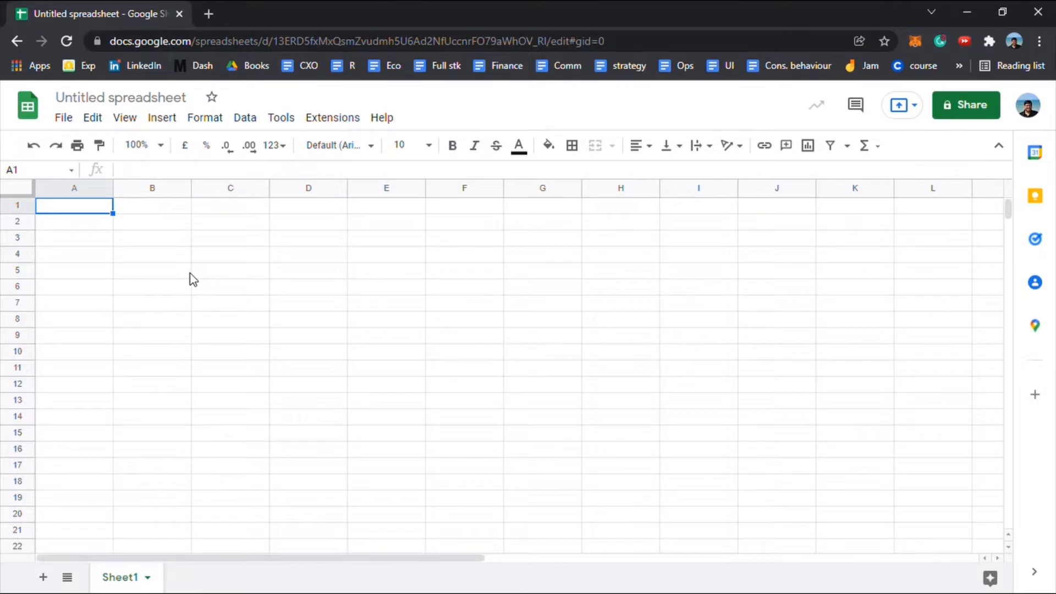
# Step: Switch to the blank Google Sheets spreadsheet and enter 0 in cell B5
pyautogui.click(175, 273)
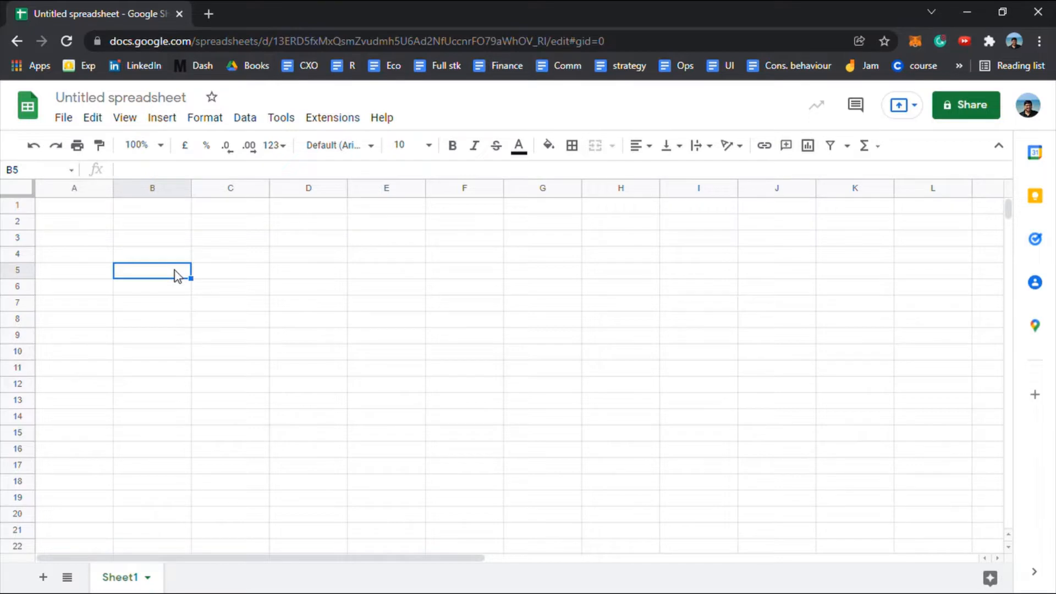
pyautogui.write('0')
pyautogui.press('Return')
# Step: Copy the 0 from B5 down through B14 so the range holds ten zeros
pyautogui.click(174, 271)
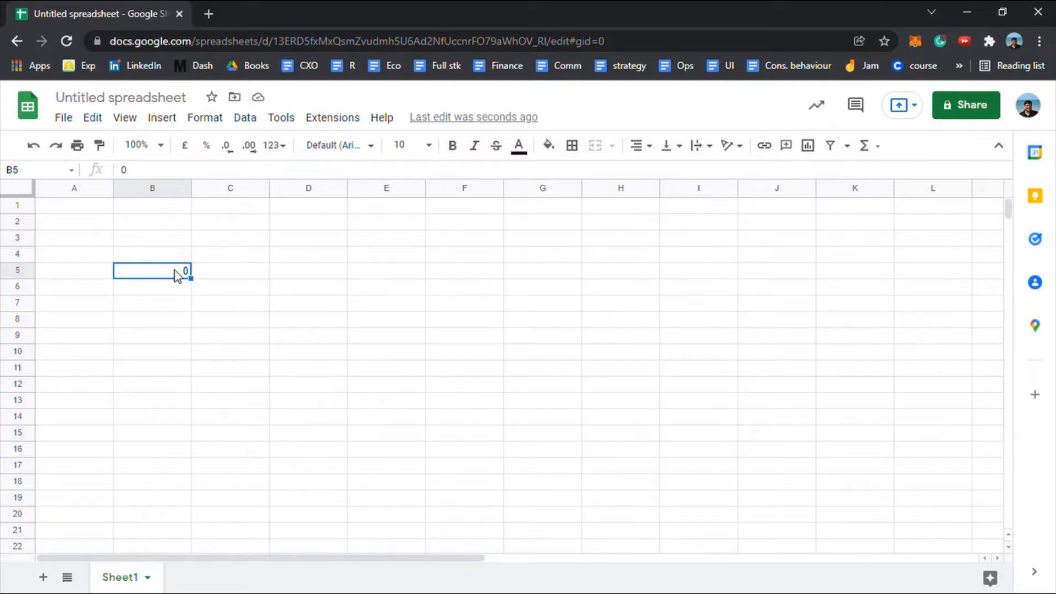
pyautogui.hotkey('ctrl', 'c')
pyautogui.hotkey('shift', 'Down')
pyautogui.hotkey('shift', 'Down')
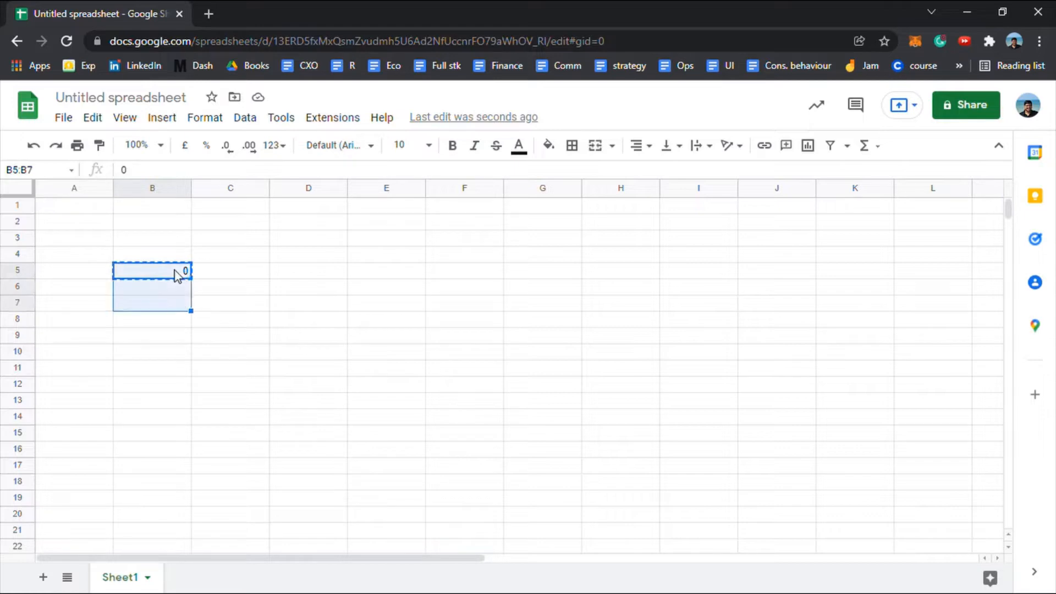
pyautogui.hotkey('shift', 'Down')
pyautogui.hotkey('shift', 'Down')
pyautogui.hotkey('shift', 'Down')
pyautogui.hotkey('shift', 'Down')
pyautogui.hotkey('shift', 'Down')
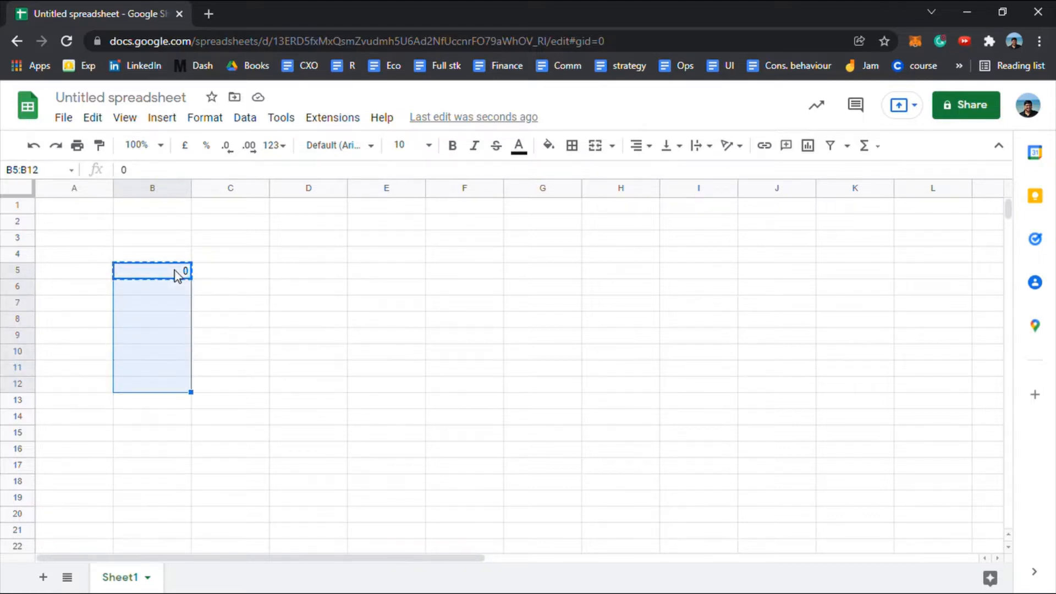
pyautogui.hotkey('shift', 'Down')
pyautogui.hotkey('shift', 'Down')
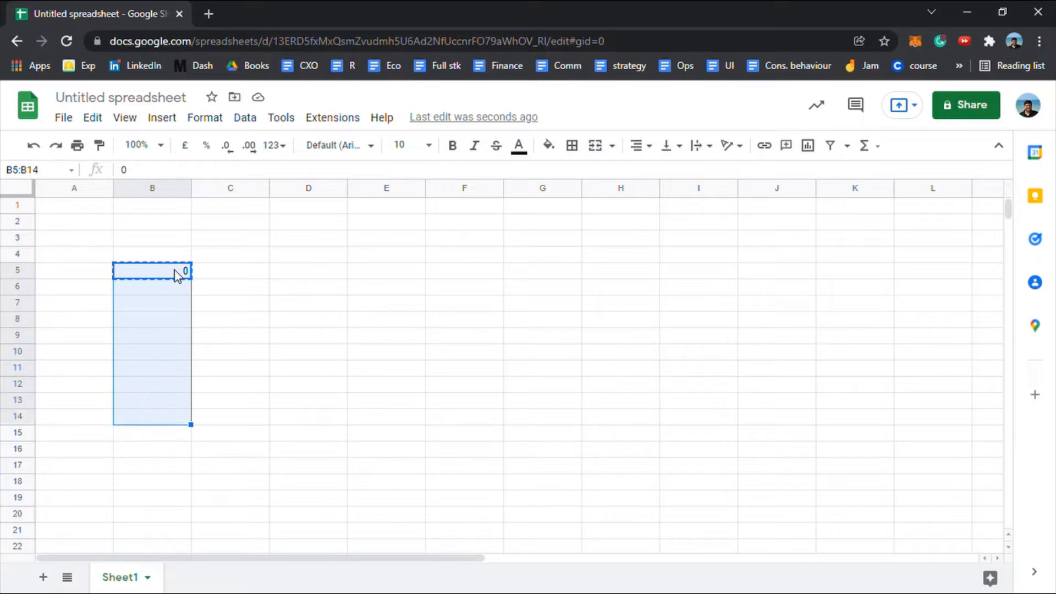
pyautogui.hotkey('ctrl', 'v')
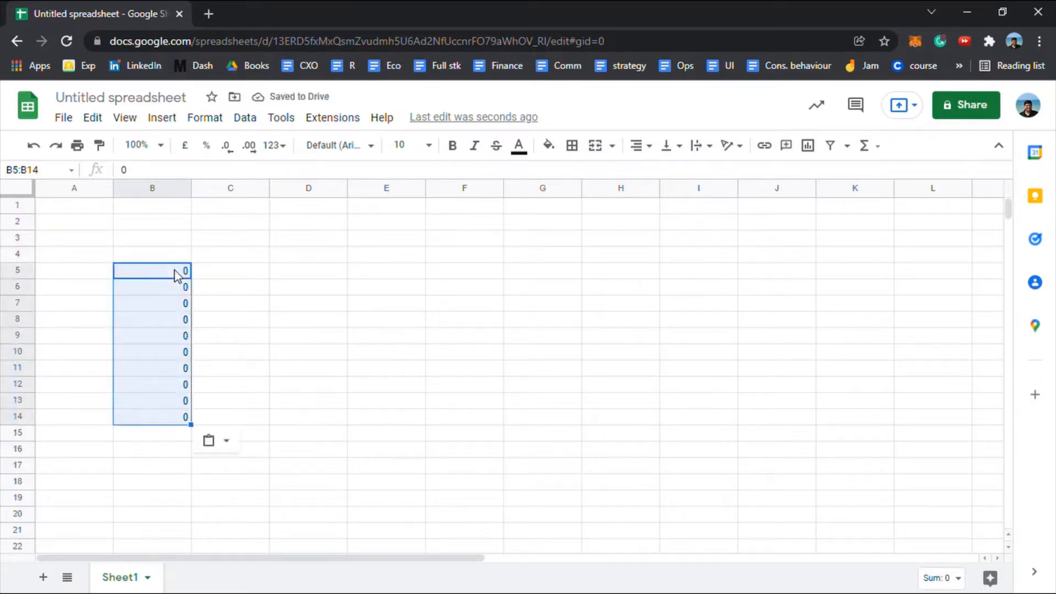
# Step: Enter 1 in cell B15, directly below the zeros
pyautogui.click(170, 437)
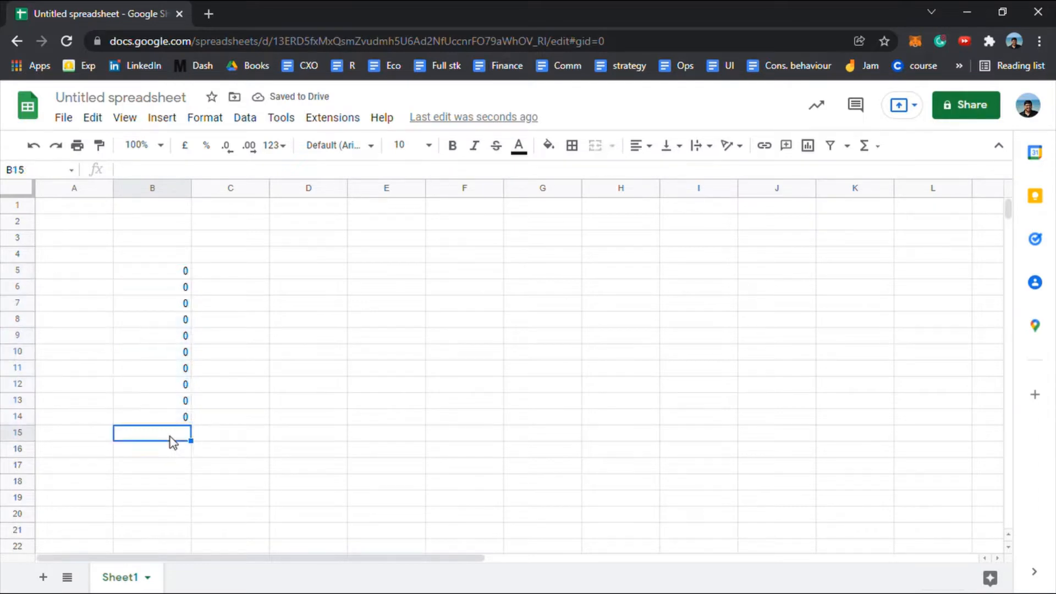
pyautogui.write('1')
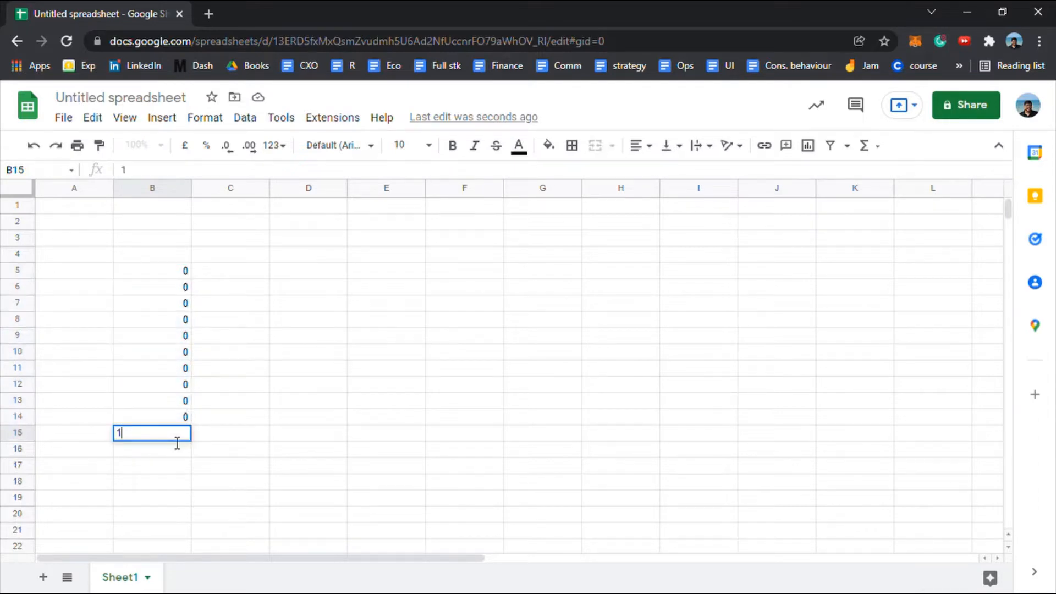
pyautogui.press('Return')
# Step: Copy the 1 from B15 down through B24 so the range holds ten ones
pyautogui.click(170, 437)
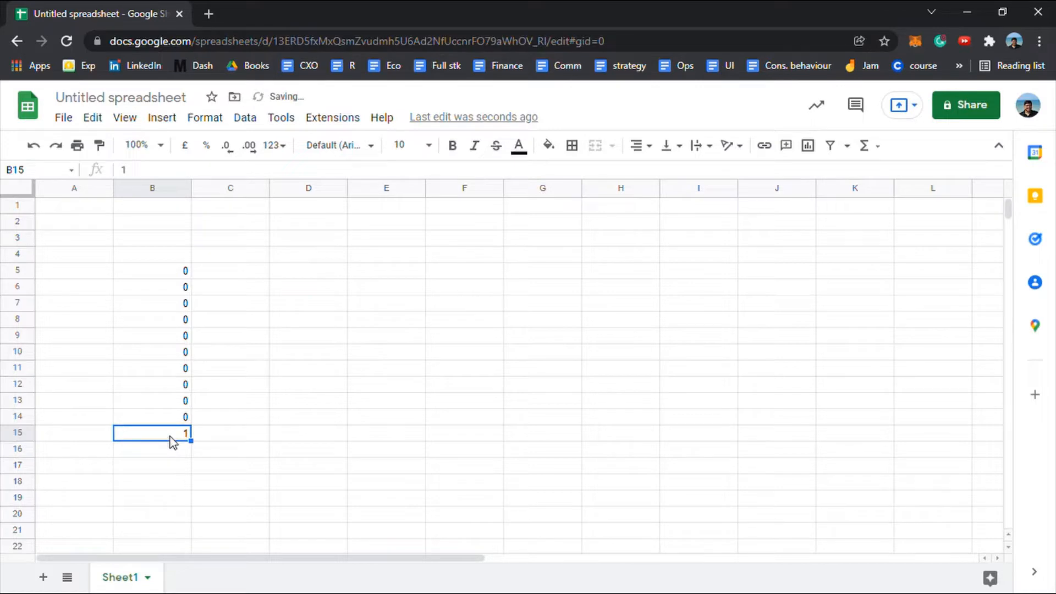
pyautogui.hotkey('ctrl', 'c')
pyautogui.hotkey('shift', 'Down')
pyautogui.hotkey('shift', 'Down')
pyautogui.hotkey('shift', 'Down')
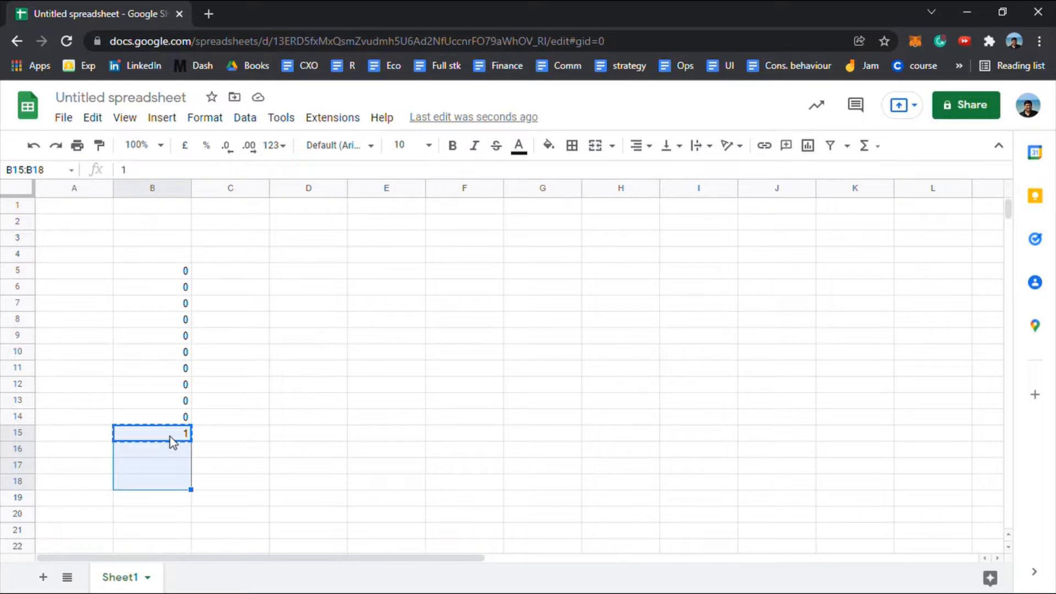
pyautogui.scroll(-3, 170, 437)
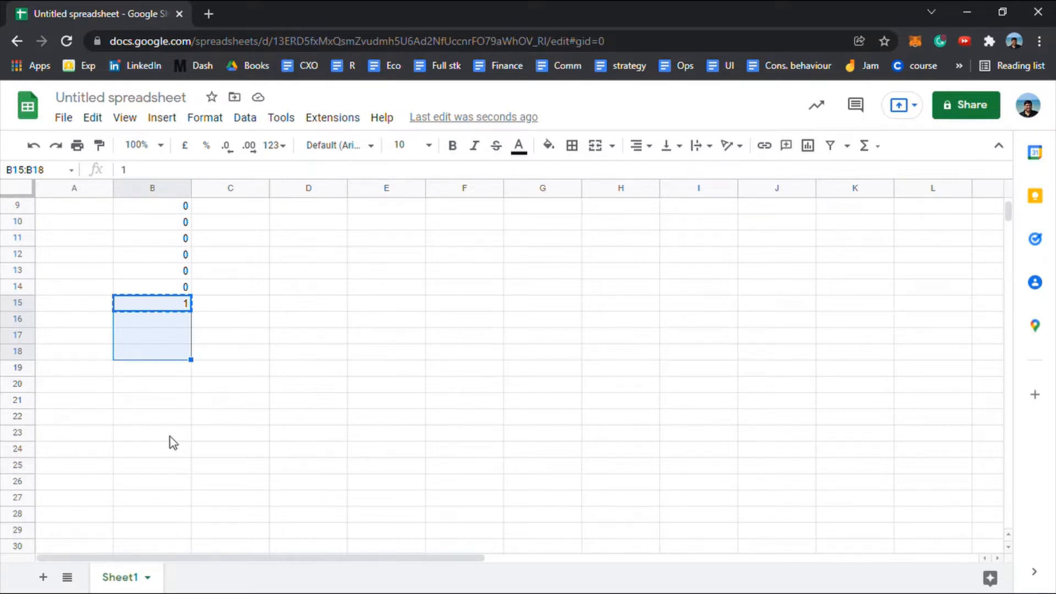
pyautogui.hotkey('shift', 'Down')
pyautogui.hotkey('shift', 'Down')
pyautogui.hotkey('shift', 'Down')
pyautogui.hotkey('shift', 'Down')
pyautogui.hotkey('shift', 'Down')
pyautogui.hotkey('shift', 'Down')
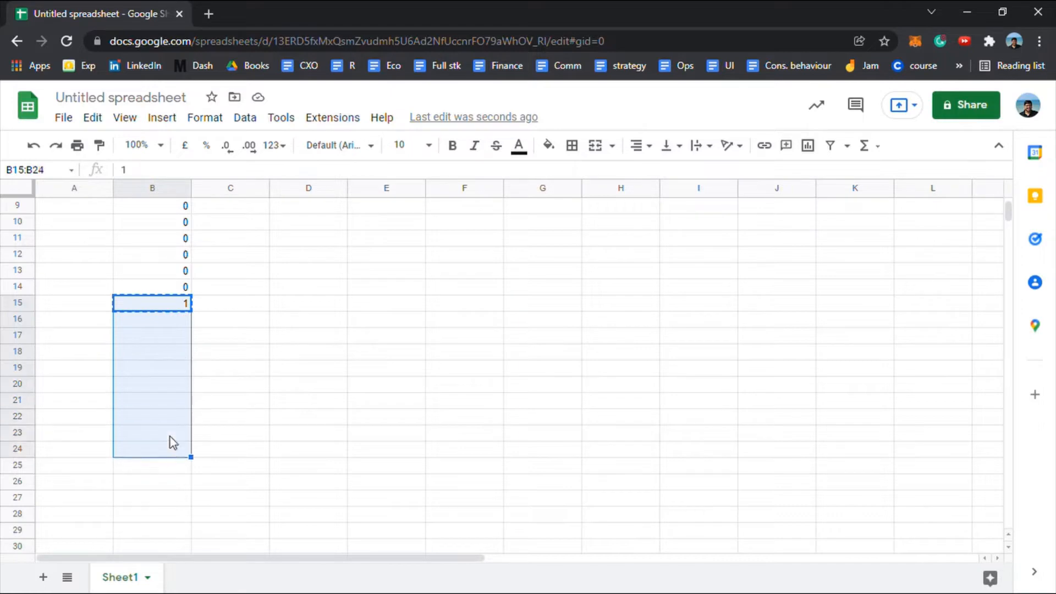
pyautogui.hotkey('ctrl', 'v')
# Step: Enter 2 in cell B25, directly below the ones
pyautogui.press('Down')
pyautogui.press('Down')
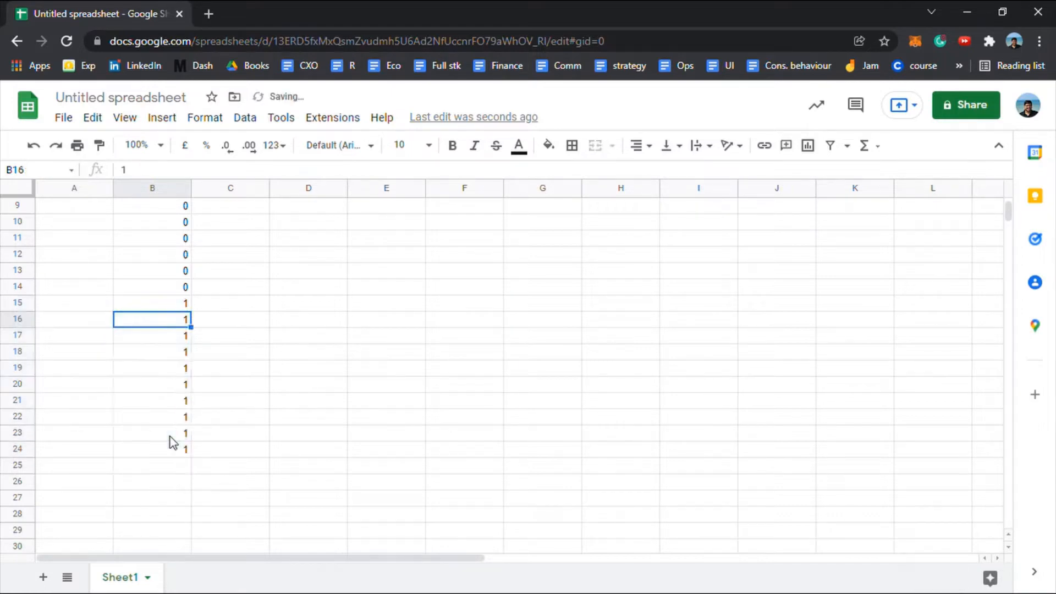
pyautogui.hotkey('ctrl', 'Down')
pyautogui.press('Down')
pyautogui.write('2')
pyautogui.press('Return')
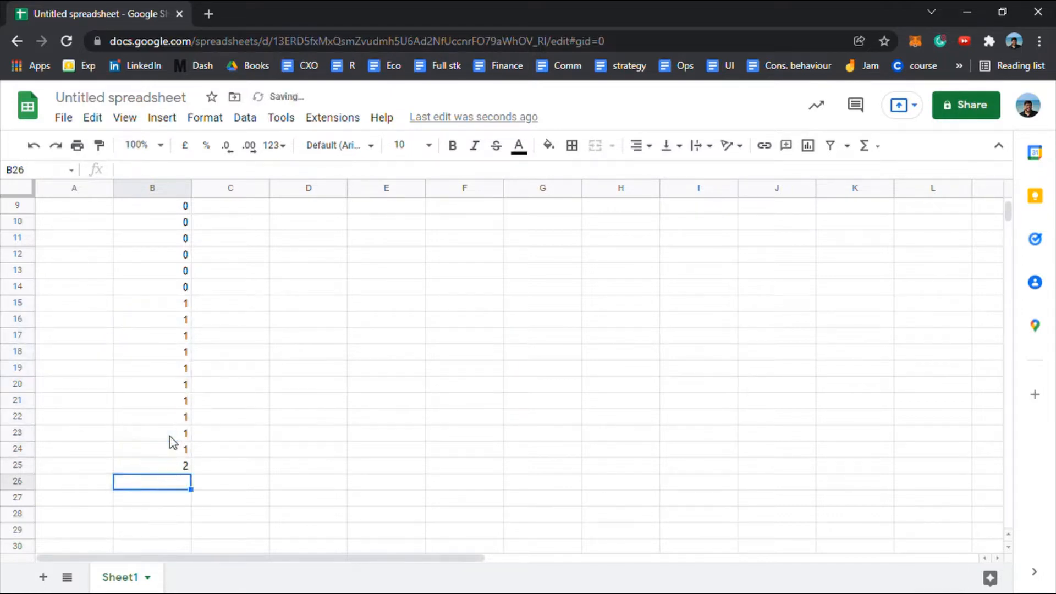
# Step: Copy the 2 from B25 down through B34 so the range holds ten twos
pyautogui.press('Up')
pyautogui.hotkey('ctrl', 'c')
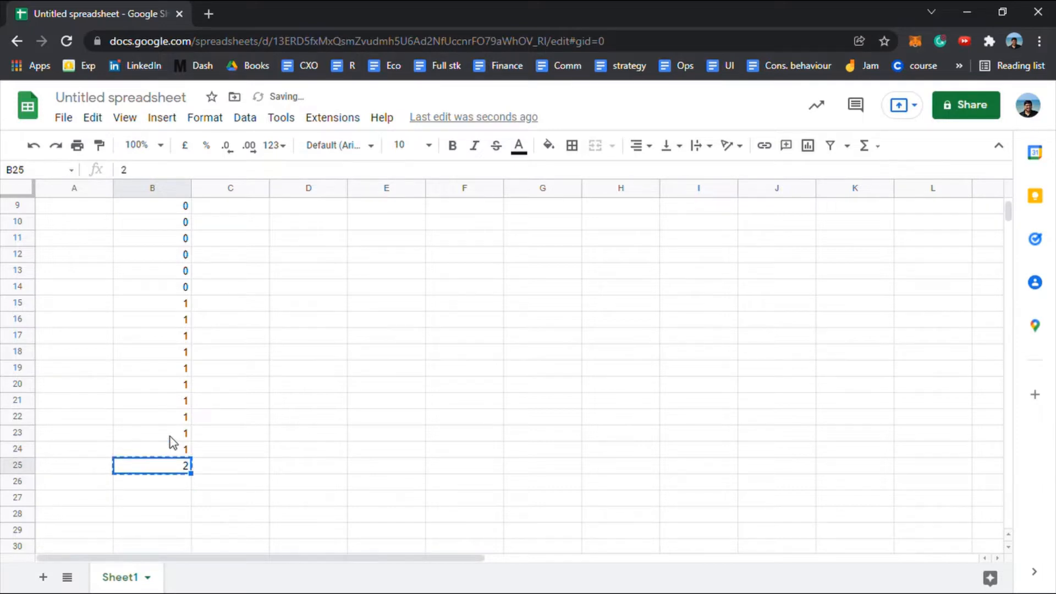
pyautogui.hotkey('shift', 'Down')
pyautogui.hotkey('shift', 'Down')
pyautogui.hotkey('shift', 'Down')
pyautogui.hotkey('shift', 'Down')
pyautogui.hotkey('shift', 'Down')
pyautogui.hotkey('shift', 'Down')
pyautogui.hotkey('shift', 'Down')
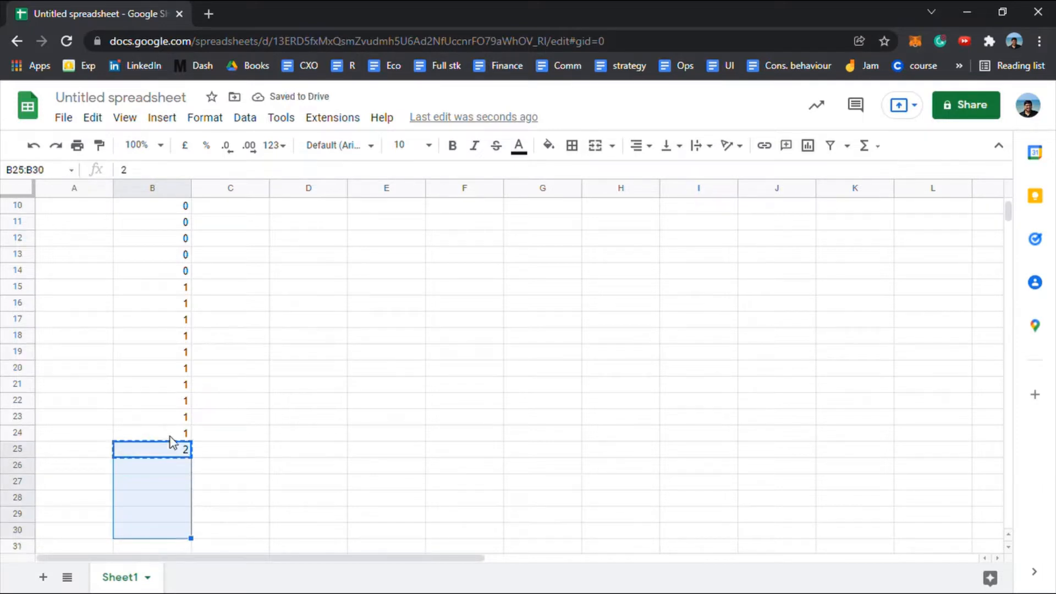
pyautogui.hotkey('shift', 'Down')
pyautogui.hotkey('shift', 'Down')
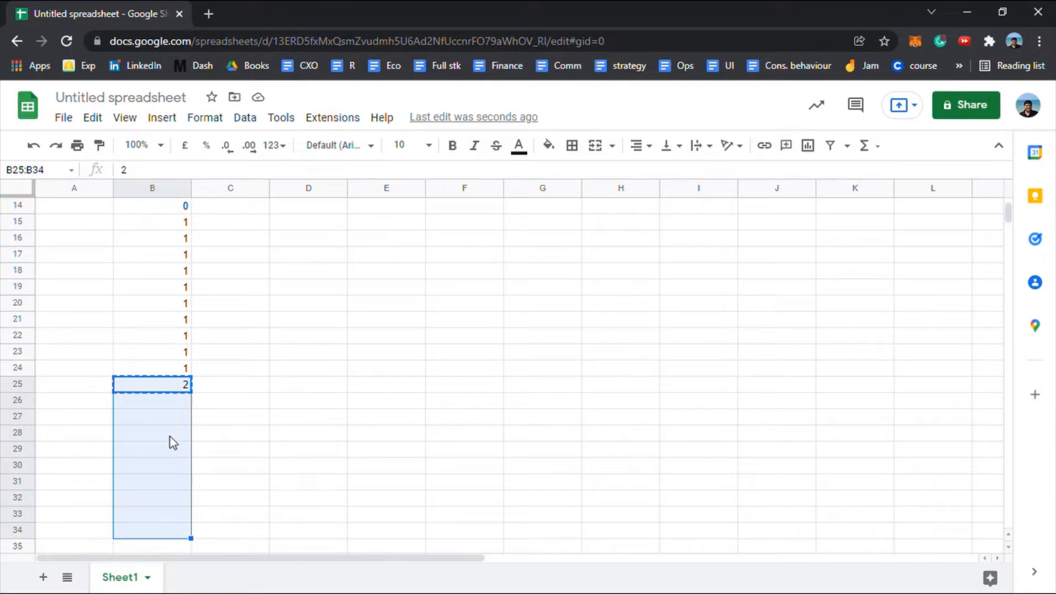
pyautogui.hotkey('ctrl', 'v')
# Step: Enter 3 in cell B35, directly below the twos
pyautogui.hotkey('ctrl', 'Down')
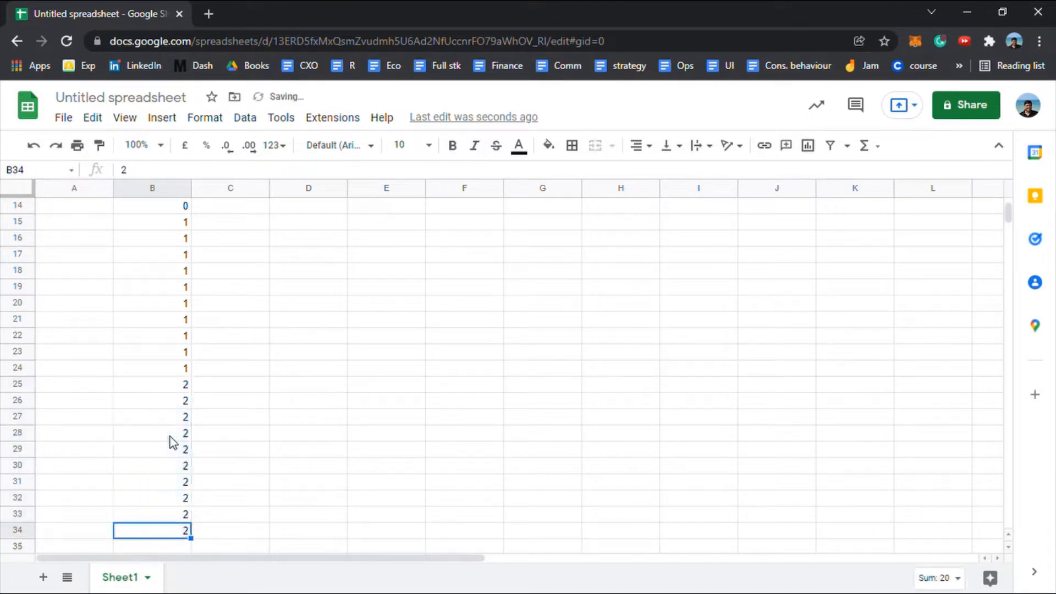
pyautogui.press('Down')
pyautogui.write('3')
pyautogui.press('Return')
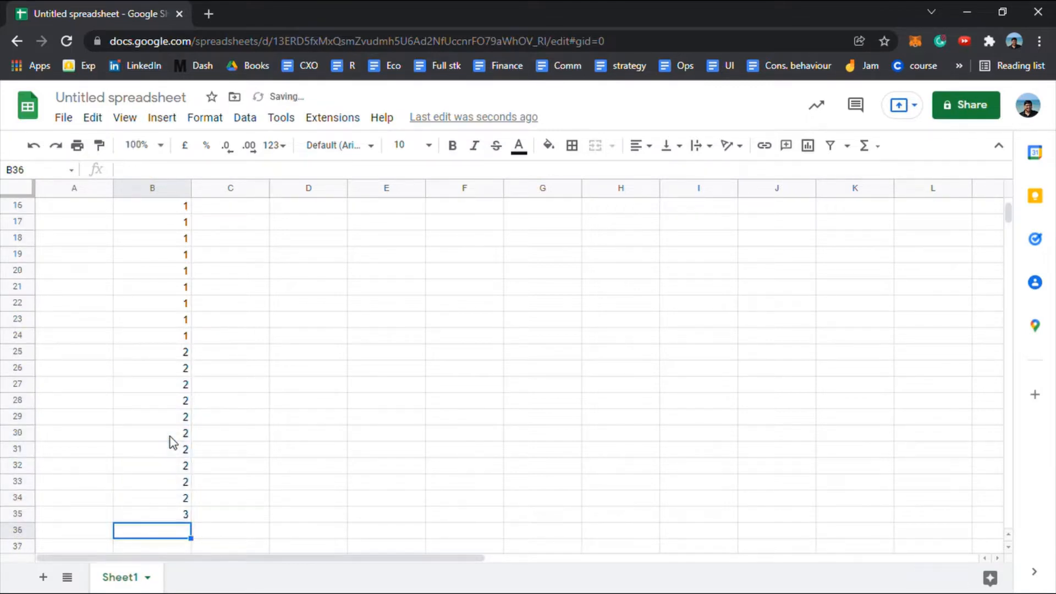
# Step: Copy the 3 from B35 down through B44 so the range holds ten threes
pyautogui.press('Up')
pyautogui.hotkey('ctrl', 'c')
pyautogui.hotkey('shift', 'Down')
pyautogui.hotkey('shift', 'Down')
pyautogui.hotkey('shift', 'Down')
pyautogui.hotkey('shift', 'Down')
pyautogui.hotkey('shift', 'Down')
pyautogui.hotkey('shift', 'Down')
pyautogui.hotkey('shift', 'Down')
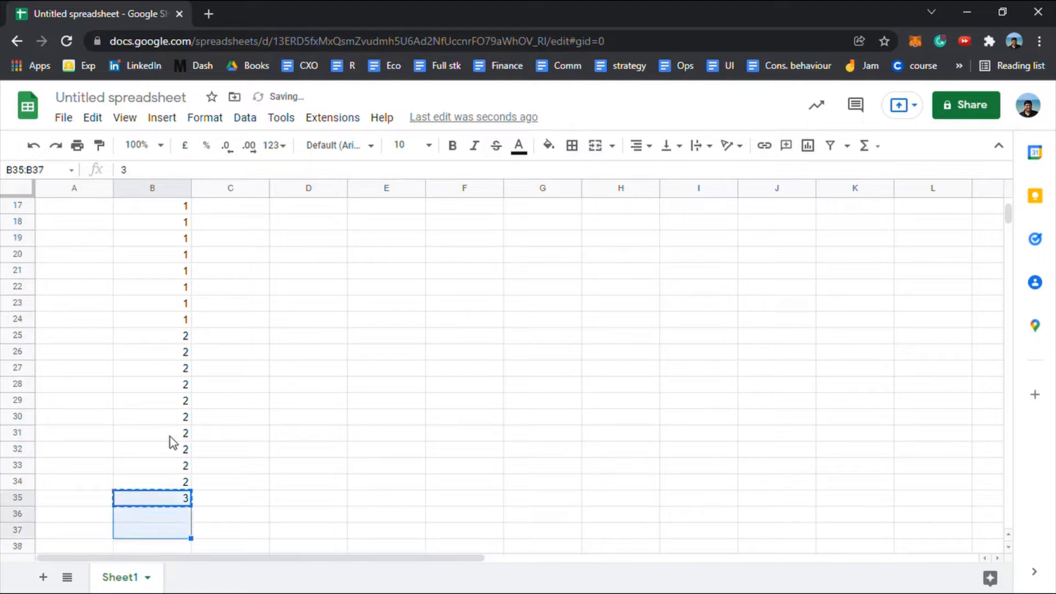
pyautogui.hotkey('shift', 'Down')
pyautogui.hotkey('shift', 'Down')
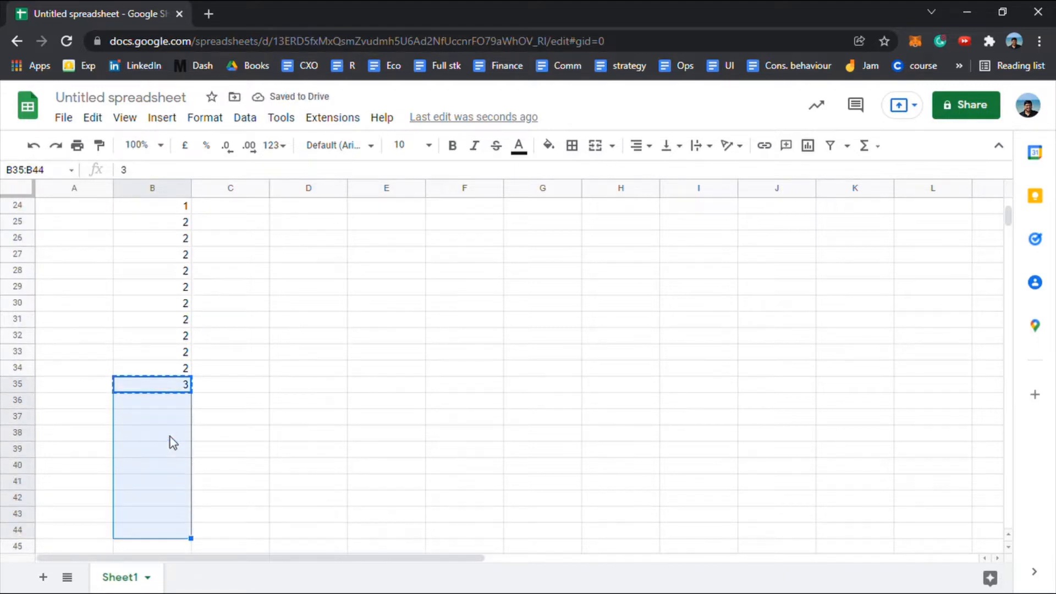
pyautogui.hotkey('ctrl', 'v')
# Step: Enter 4 in cell B45, directly below the threes
pyautogui.hotkey('ctrl', 'Down')
pyautogui.press('Down')
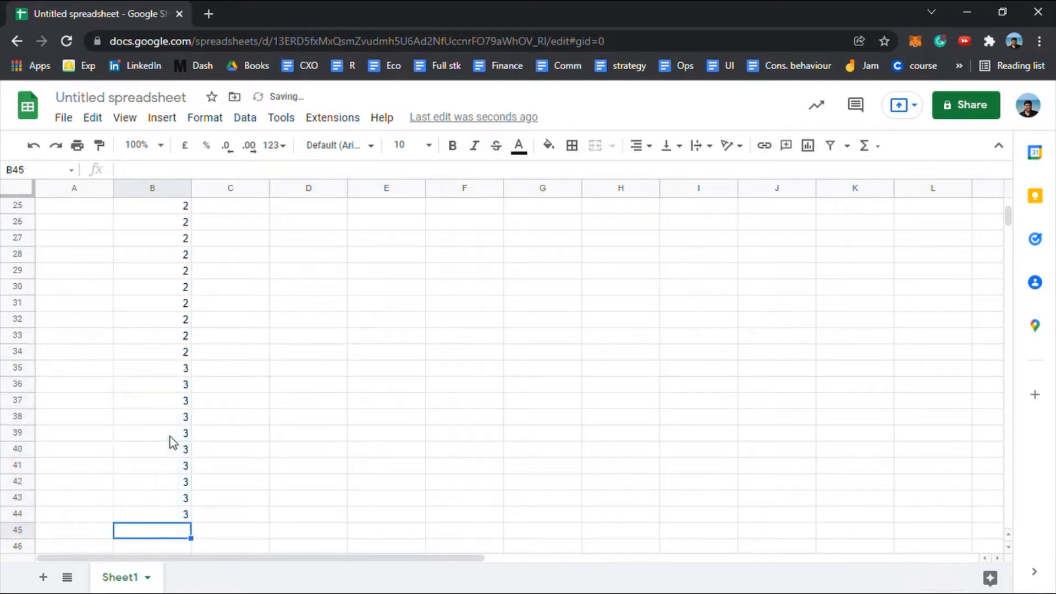
pyautogui.write('4')
pyautogui.press('Return')
# Step: Copy the 4 from B45 down through B54 and select the empty cell below the range
pyautogui.press('Up')
pyautogui.hotkey('ctrl', 'c')
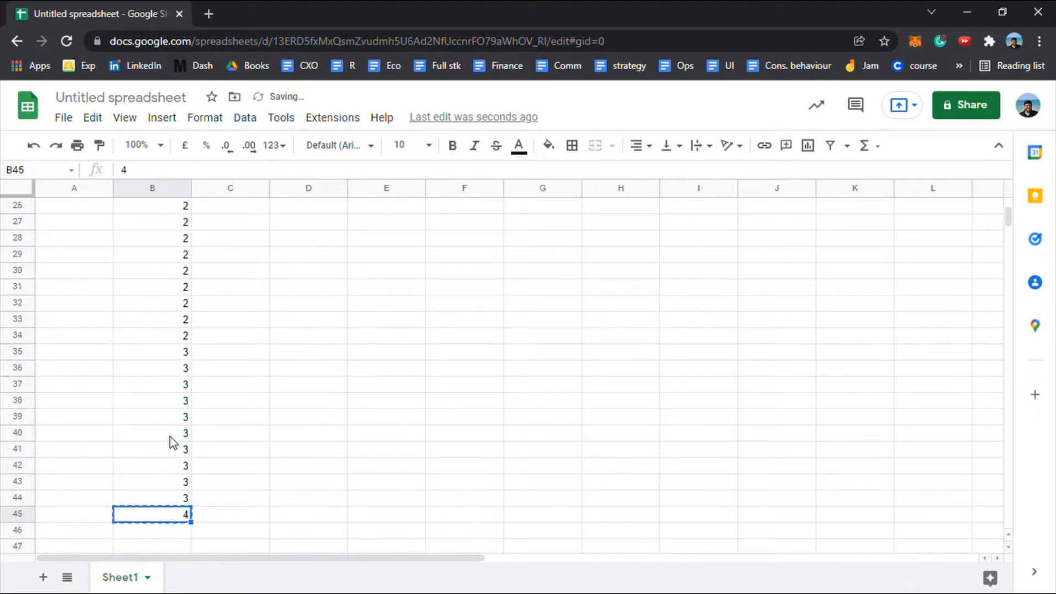
pyautogui.hotkey('shift', 'Down')
pyautogui.hotkey('shift', 'Down')
pyautogui.hotkey('shift', 'Down')
pyautogui.hotkey('shift', 'Down')
pyautogui.hotkey('shift', 'Down')
pyautogui.hotkey('shift', 'Down')
pyautogui.hotkey('shift', 'Down')
pyautogui.hotkey('shift', 'Down')
pyautogui.hotkey('shift', 'Down')
pyautogui.hotkey('shift', 'Down')
pyautogui.hotkey('shift', 'Down')
pyautogui.hotkey('shift', 'Down')
pyautogui.hotkey('shift', 'Down')
pyautogui.hotkey('shift', 'Down')
pyautogui.hotkey('shift', 'Down')
pyautogui.hotkey('shift', 'Down')
pyautogui.hotkey('shift', 'Up')
pyautogui.hotkey('shift', 'Up')
pyautogui.hotkey('shift', 'Up')
pyautogui.hotkey('shift', 'Up')
pyautogui.hotkey('shift', 'Up')
pyautogui.hotkey('shift', 'Up')
pyautogui.hotkey('shift', 'Up')
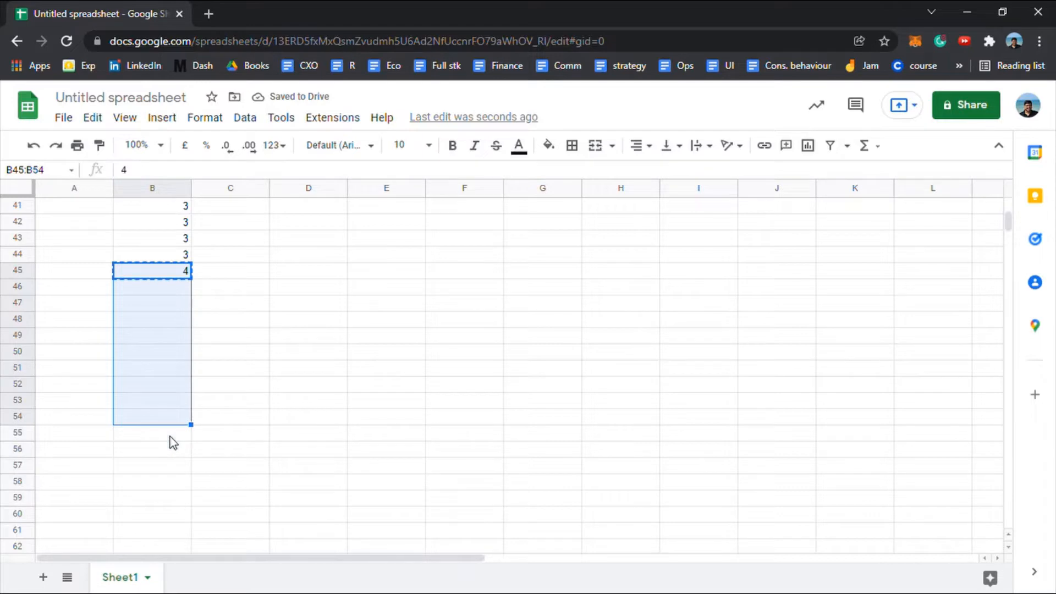
pyautogui.hotkey('ctrl', 'v')
pyautogui.click(170, 437)
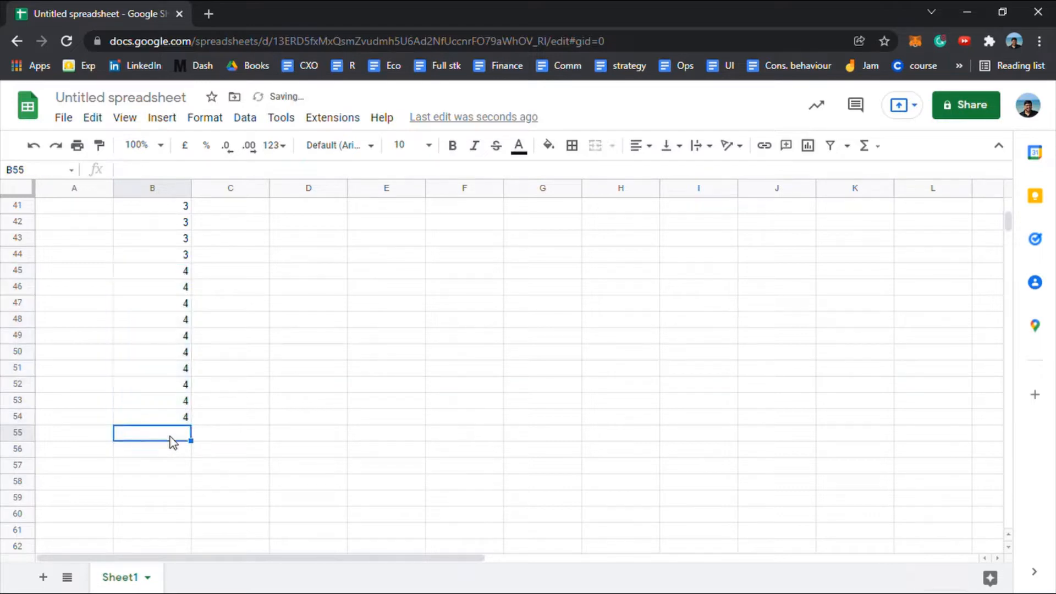
# Step: Enter 5 in cell B55, directly below the fours
pyautogui.write('5')
pyautogui.press('Return')
pyautogui.press('Up')
# Step: Copy the 5 from B55 down through B64 and select the empty cell below the range
pyautogui.hotkey('ctrl', 'c')
pyautogui.hotkey('shift', 'Down')
pyautogui.hotkey('shift', 'Down')
pyautogui.hotkey('shift', 'Down')
pyautogui.hotkey('shift', 'Down')
pyautogui.hotkey('shift', 'Down')
pyautogui.hotkey('shift', 'Down')
pyautogui.hotkey('shift', 'Down')
pyautogui.hotkey('shift', 'Down')
pyautogui.hotkey('shift', 'Down')
pyautogui.hotkey('shift', 'Down')
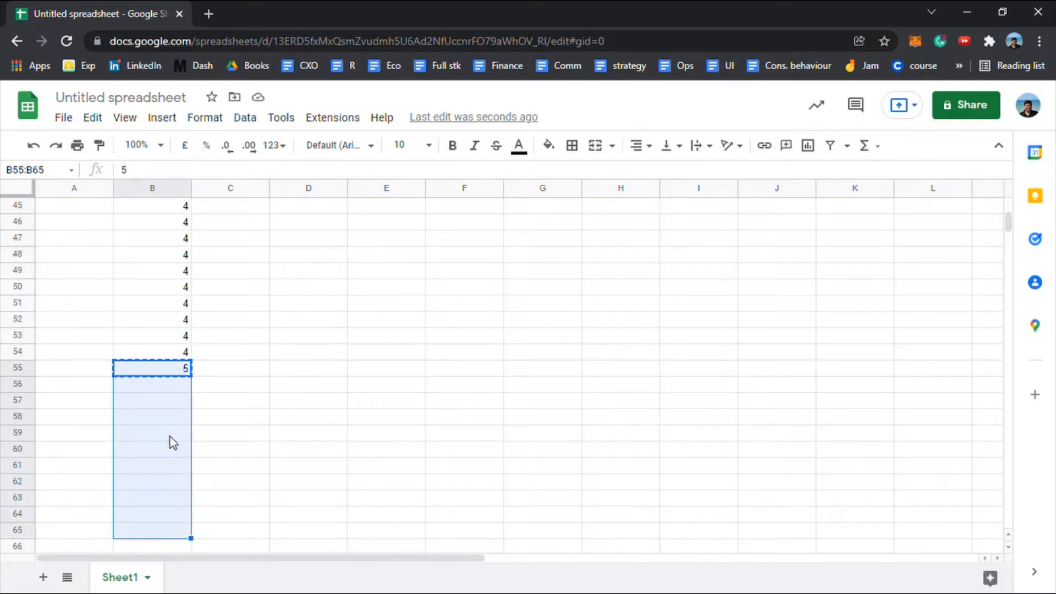
pyautogui.hotkey('shift', 'Up')
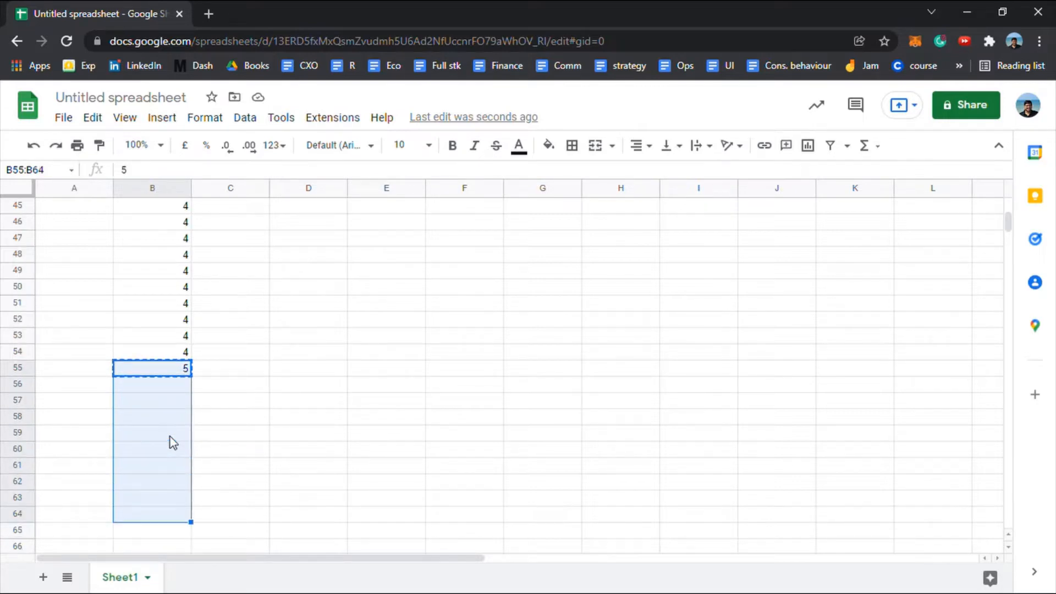
pyautogui.hotkey('ctrl', 'v')
pyautogui.press('Down')
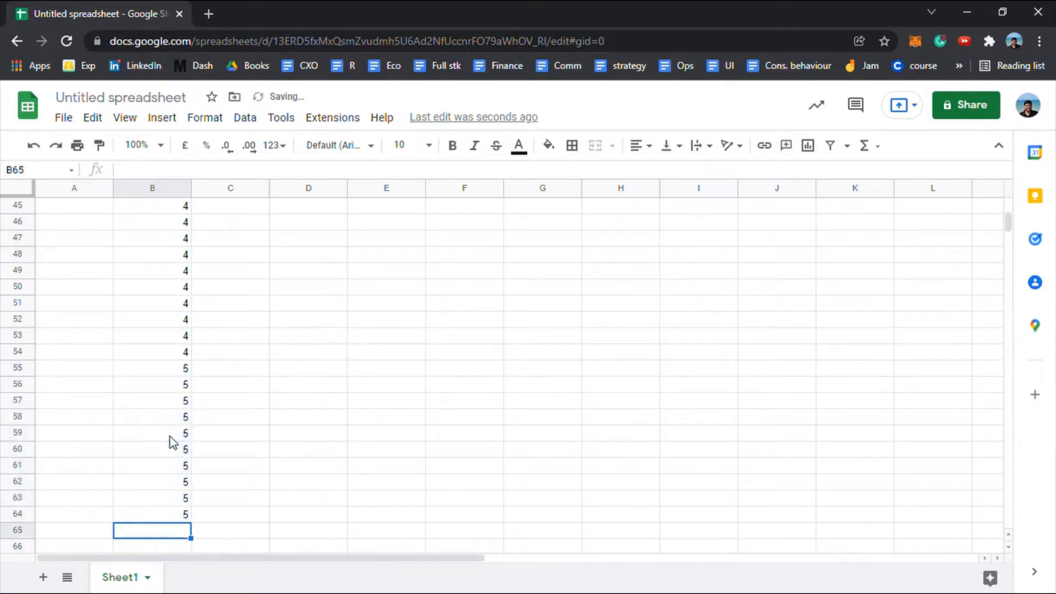
# Step: Enter 6 in cell B65, directly below the fives
pyautogui.write('6')
pyautogui.press('Return')
pyautogui.press('Up')
# Step: Copy the 6 from B65 down through B74 so the range holds ten sixes
pyautogui.hotkey('ctrl', 'c')
pyautogui.hotkey('shift', 'Down')
pyautogui.hotkey('shift', 'Down')
pyautogui.hotkey('shift', 'Down')
pyautogui.hotkey('shift', 'Down')
pyautogui.hotkey('shift', 'Down')
pyautogui.hotkey('shift', 'Down')
pyautogui.hotkey('shift', 'Down')
pyautogui.hotkey('shift', 'Down')
pyautogui.hotkey('shift', 'Down')
pyautogui.hotkey('shift', 'Down')
pyautogui.hotkey('shift', 'Down')
pyautogui.hotkey('shift', 'Down')
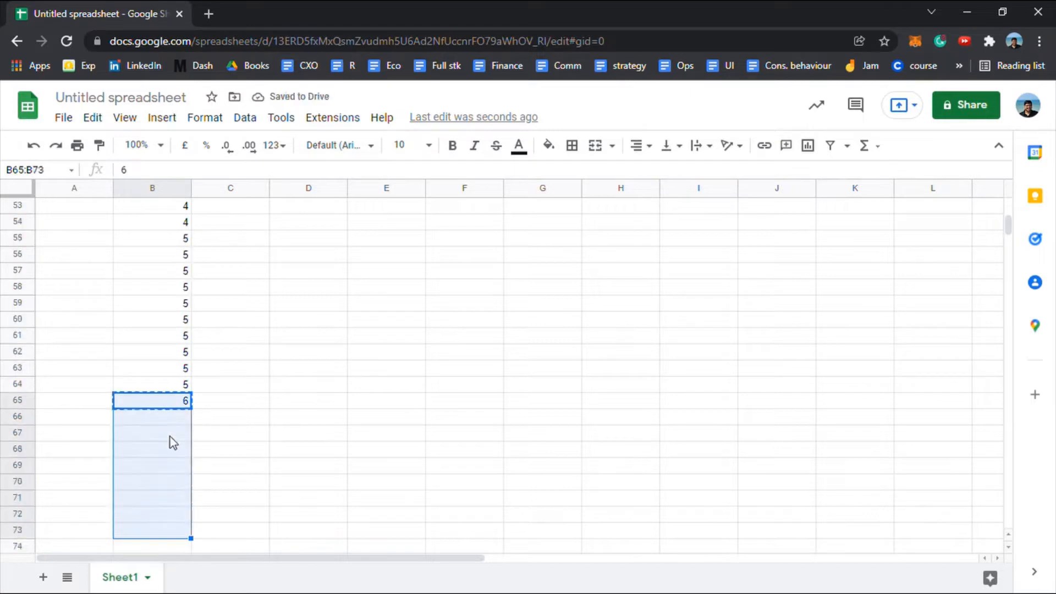
pyautogui.hotkey('shift', 'Up')
pyautogui.hotkey('shift', 'Up')
pyautogui.hotkey('shift', 'Up')
pyautogui.hotkey('shift', 'Up')
pyautogui.hotkey('shift', 'Up')
pyautogui.hotkey('shift', 'Down')
pyautogui.hotkey('shift', 'Down')
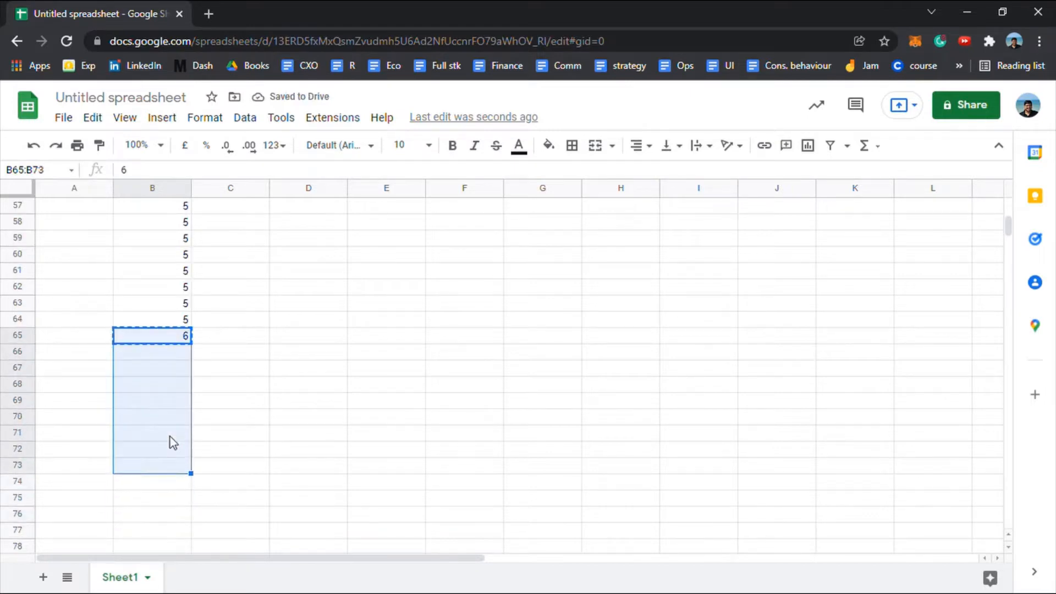
pyautogui.hotkey('ctrl', 'v')
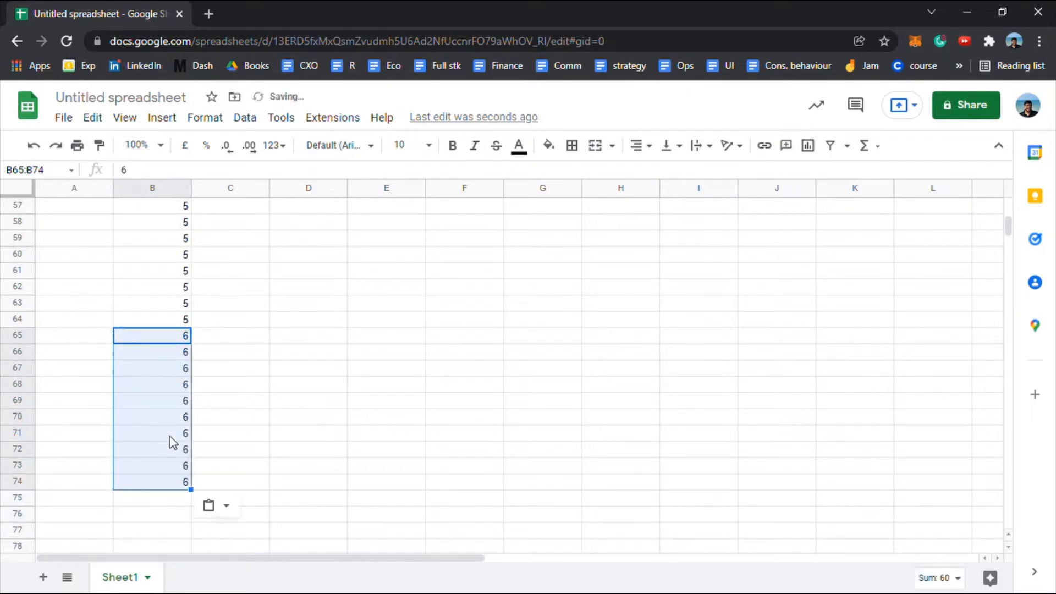
# Step: Enter 7 in cell B75, directly below the sixes
pyautogui.hotkey('ctrl', 'Down')
pyautogui.press('Down')
pyautogui.write('7')
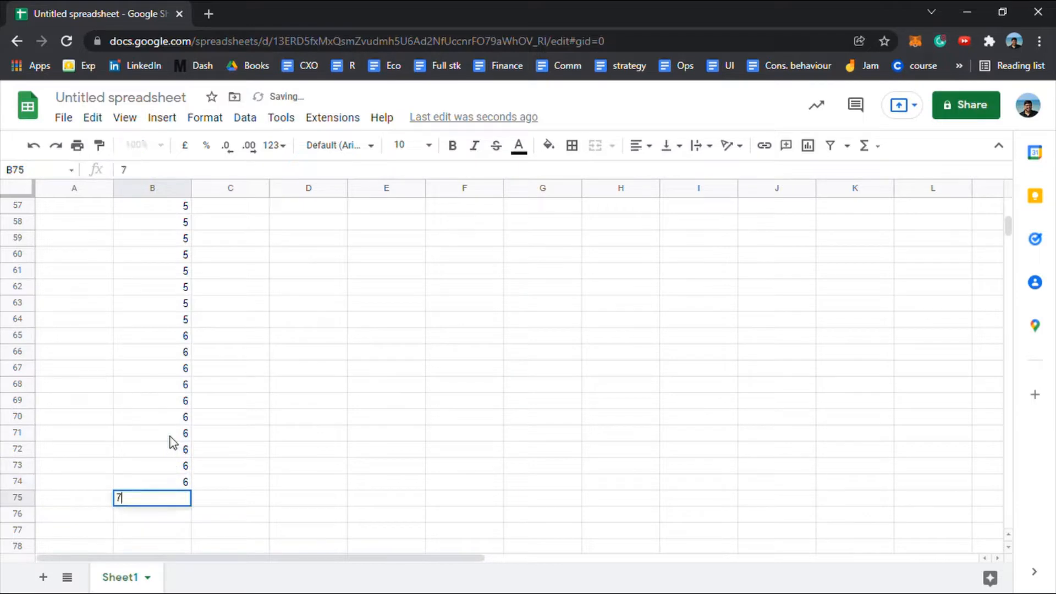
pyautogui.press('Return')
pyautogui.press('Up')
# Step: Copy the 7 from B75 down through B84 so the range holds ten sevens
pyautogui.hotkey('ctrl', 'c')
pyautogui.hotkey('shift', 'Down')
pyautogui.hotkey('shift', 'Down')
pyautogui.hotkey('shift', 'Down')
pyautogui.hotkey('shift', 'Down')
pyautogui.hotkey('shift', 'Down')
pyautogui.hotkey('shift', 'Down')
pyautogui.hotkey('shift', 'Down')
pyautogui.hotkey('shift', 'Down')
pyautogui.hotkey('shift', 'Down')
pyautogui.hotkey('shift', 'Down')
pyautogui.hotkey('shift', 'Down')
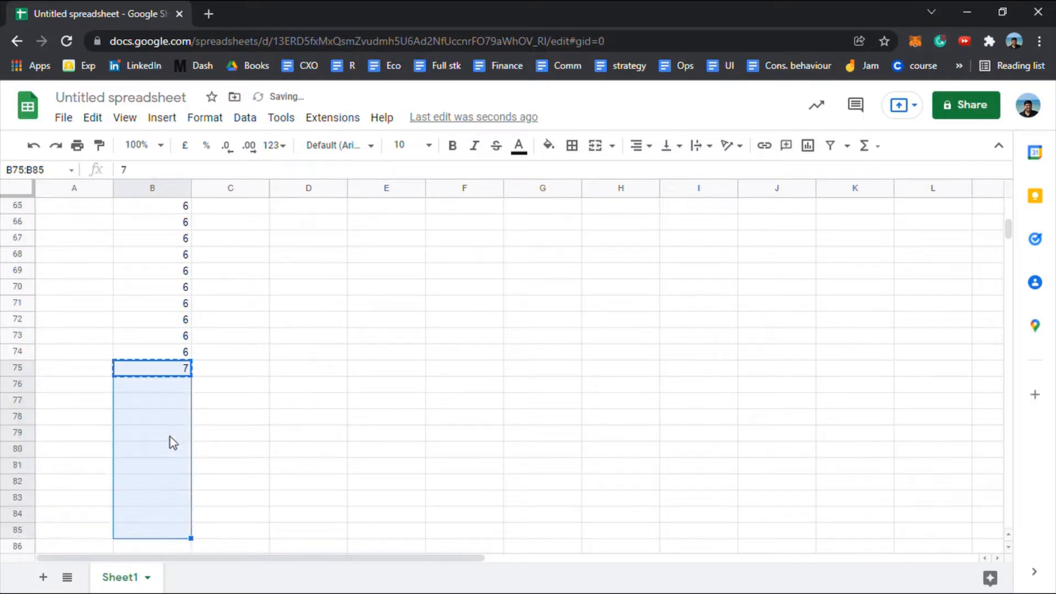
pyautogui.hotkey('shift', 'Up')
pyautogui.hotkey('shift', 'Up')
pyautogui.hotkey('shift', 'Up')
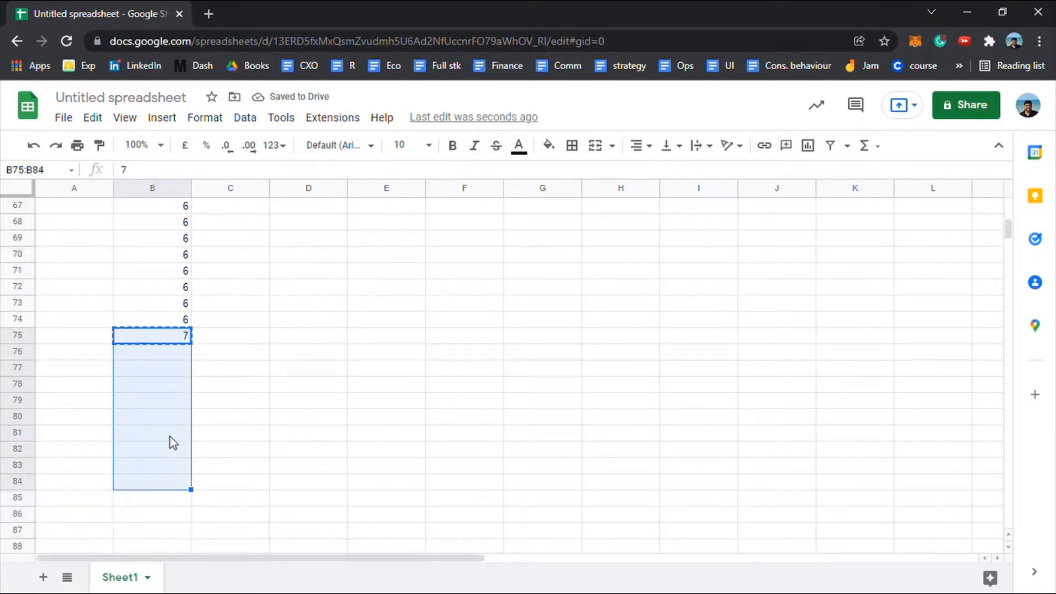
pyautogui.hotkey('shift', 'Down')
pyautogui.hotkey('ctrl', 'v')
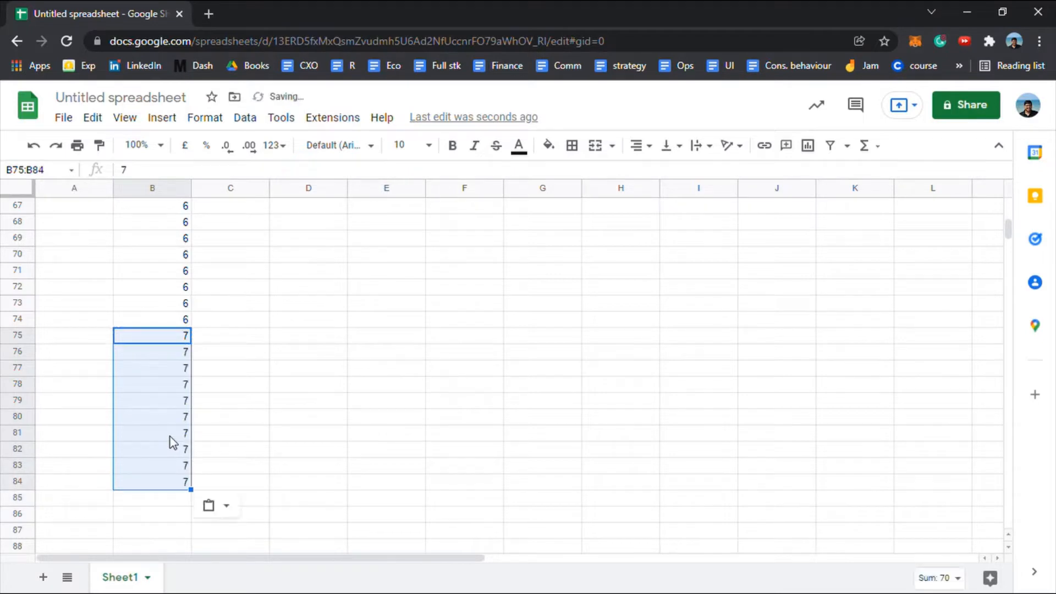
# Step: Enter 8 in cell B85, directly below the sevens
pyautogui.hotkey('ctrl', 'Down')
pyautogui.press('Down')
pyautogui.write('8')
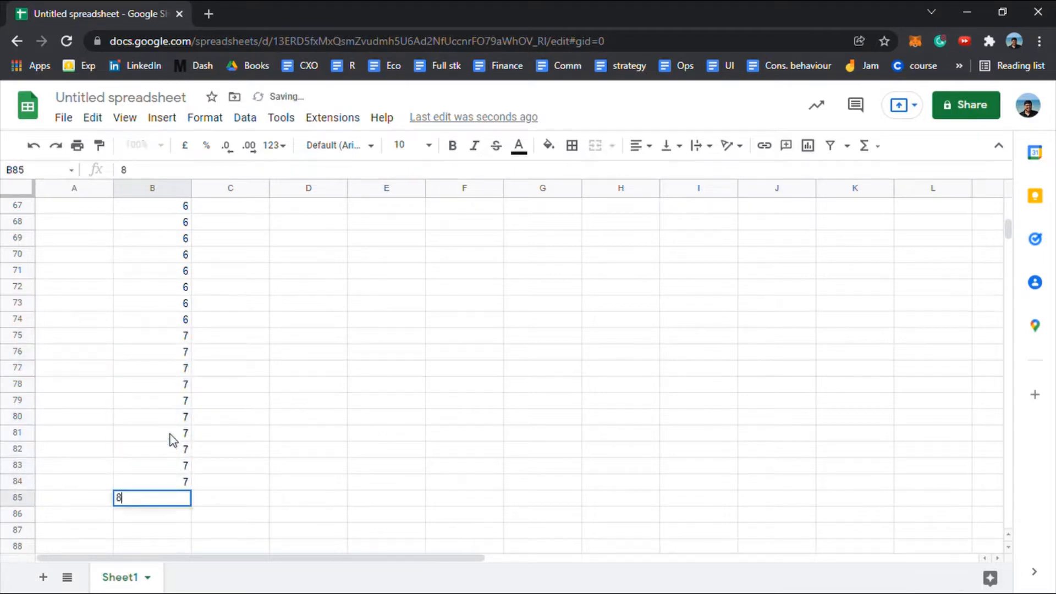
pyautogui.press('Return')
pyautogui.press('Up')
# Step: Copy the 8 from B85 down through B94 and select the empty cell below the range
pyautogui.hotkey('ctrl', 'c')
pyautogui.hotkey('shift', 'Down')
pyautogui.hotkey('shift', 'Down')
pyautogui.hotkey('shift', 'Down')
pyautogui.hotkey('shift', 'Down')
pyautogui.hotkey('shift', 'Down')
pyautogui.hotkey('shift', 'Down')
pyautogui.hotkey('shift', 'Down')
pyautogui.hotkey('shift', 'Down')
pyautogui.hotkey('shift', 'Down')
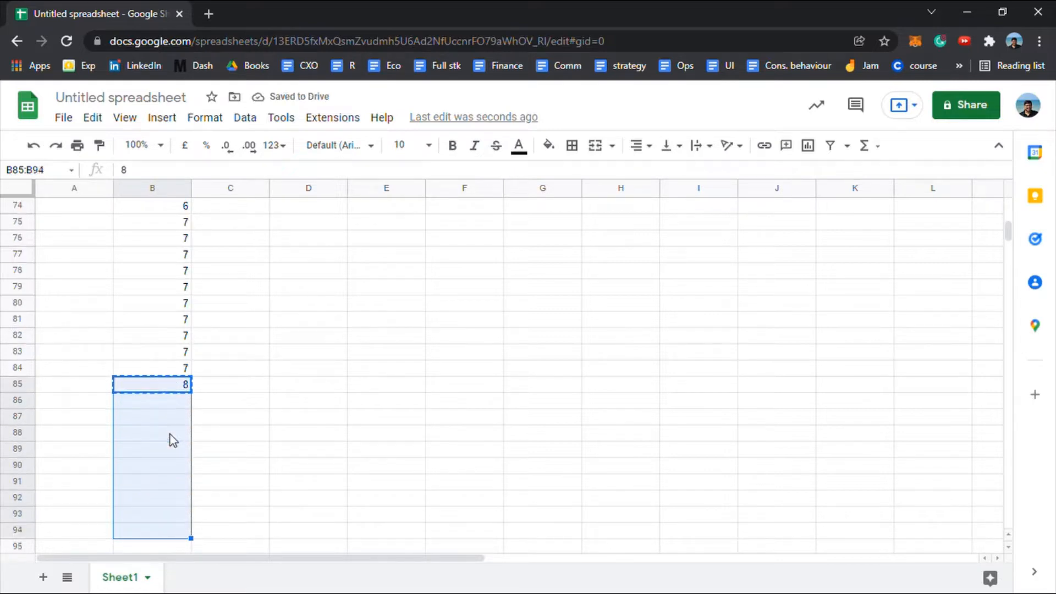
pyautogui.hotkey('ctrl', 'v')
pyautogui.hotkey('ctrl', 'Down')
pyautogui.press('Down')
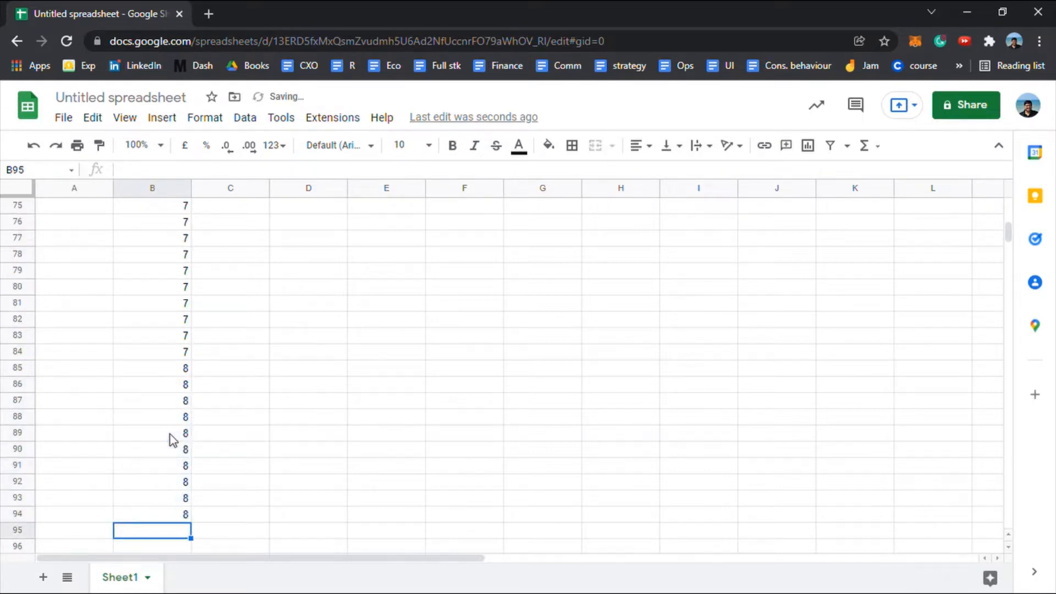
# Step: Enter 9 in cell B95 and copy it down through B104 so the range holds ten nines
pyautogui.write('9')
pyautogui.press('Return')
pyautogui.press('Up')
pyautogui.hotkey('ctrl', 'c')
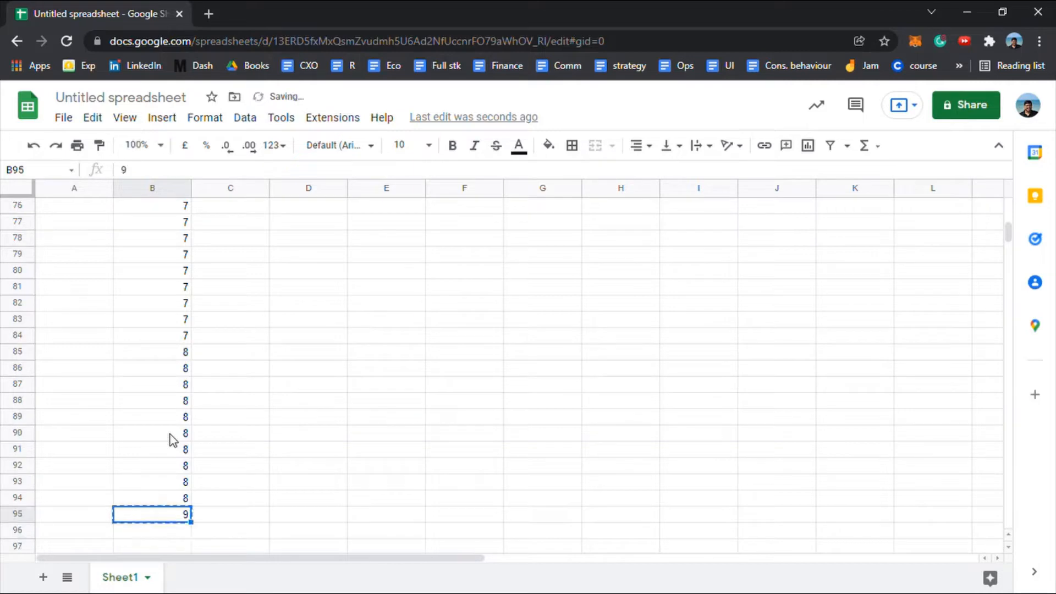
pyautogui.hotkey('shift', 'Down')
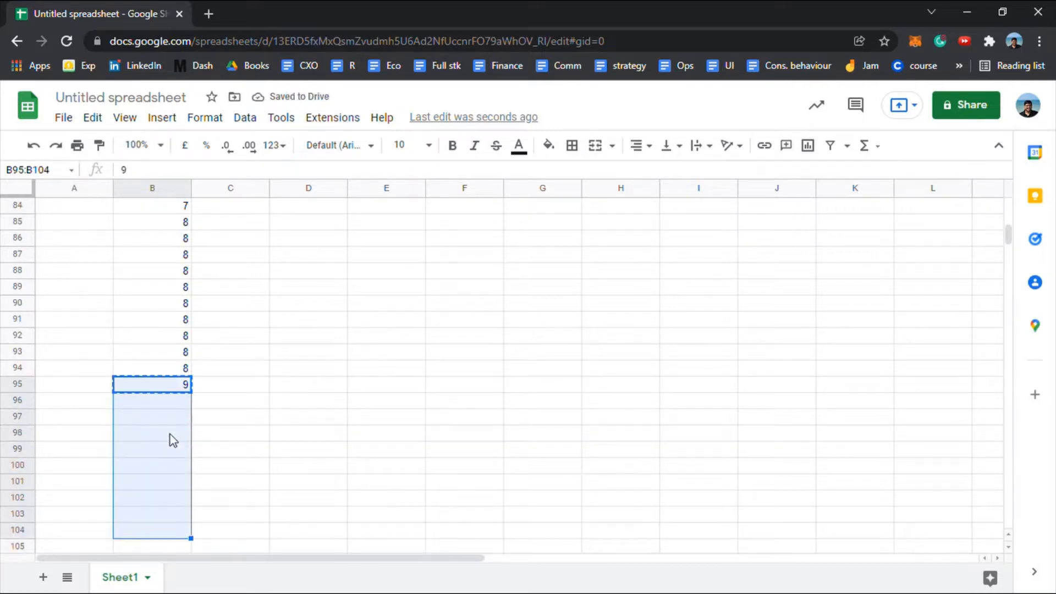
pyautogui.hotkey('ctrl', 'v')
# Step: Enter the digits 0 through 9 in cells C5 to C14, one per row beside the zeros
pyautogui.hotkey('ctrl', 'Up')
pyautogui.hotkey('ctrl', 'Up')
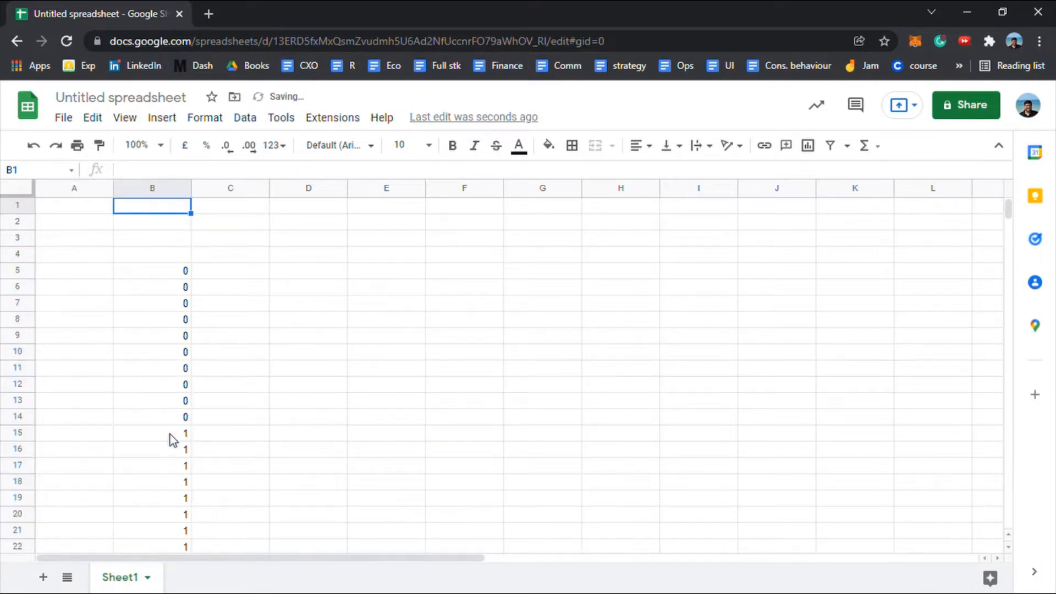
pyautogui.press('Down')
pyautogui.press('Down')
pyautogui.press('Down')
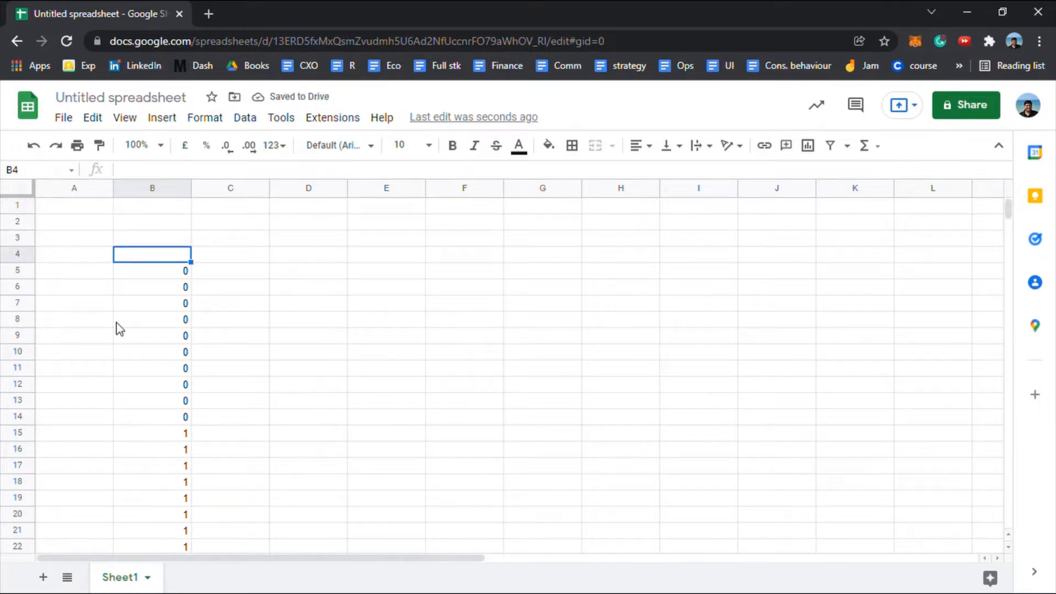
pyautogui.click(217, 276)
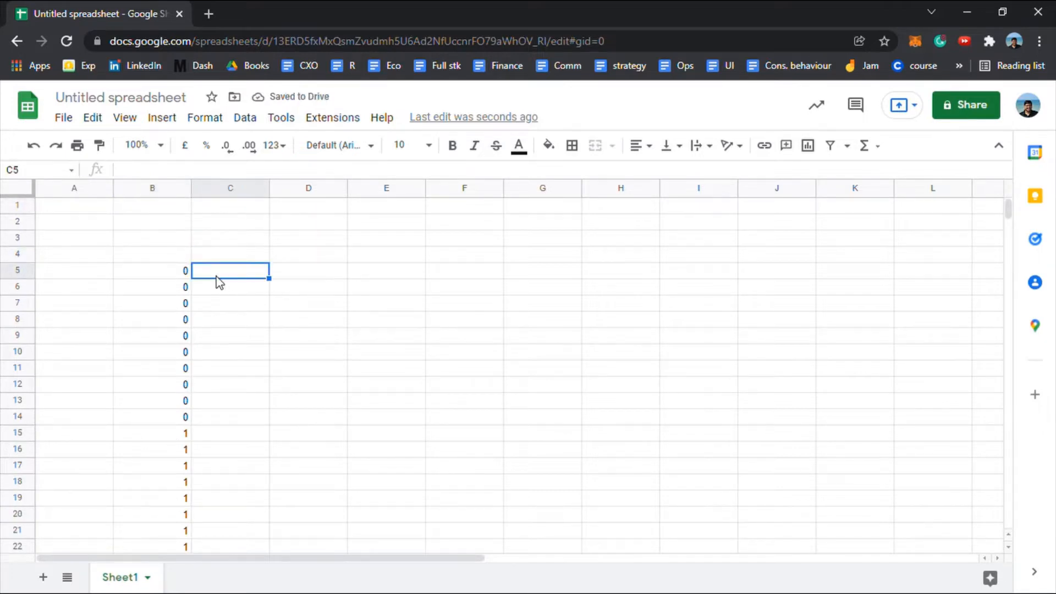
pyautogui.write('0')
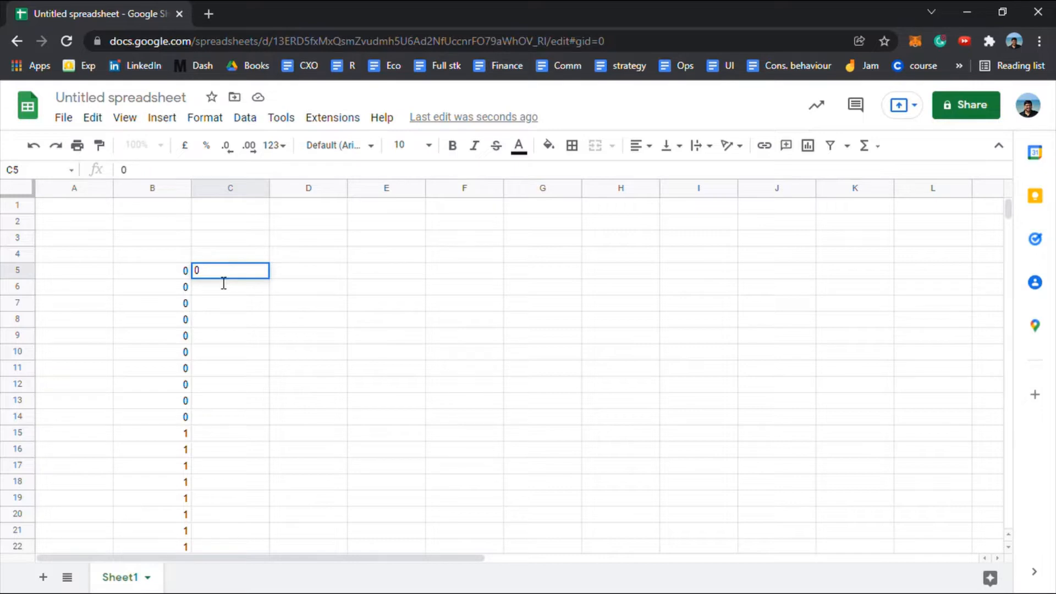
pyautogui.press('Return')
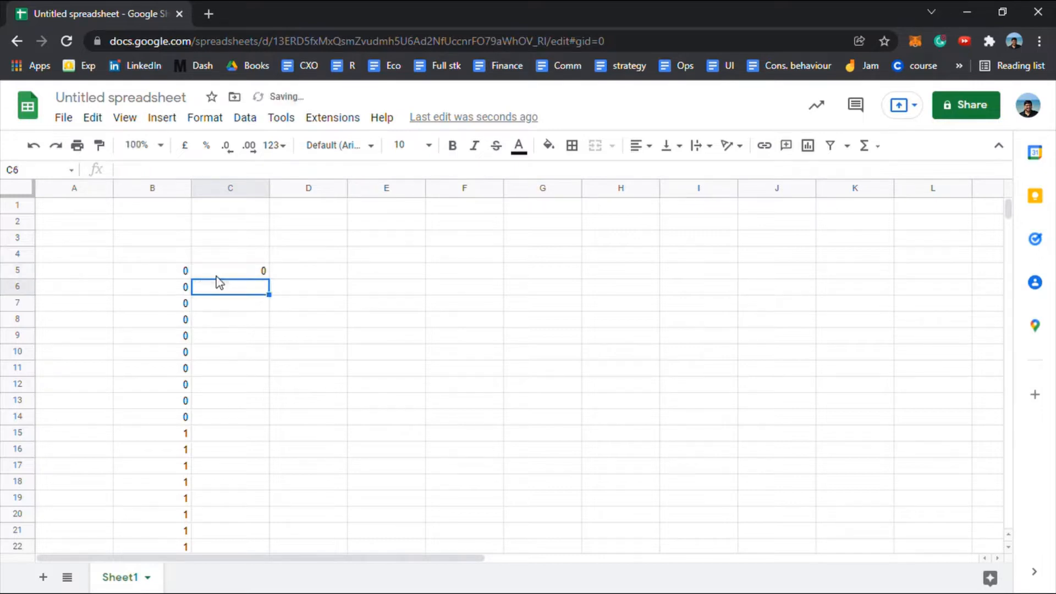
pyautogui.write('1 2 3 4')
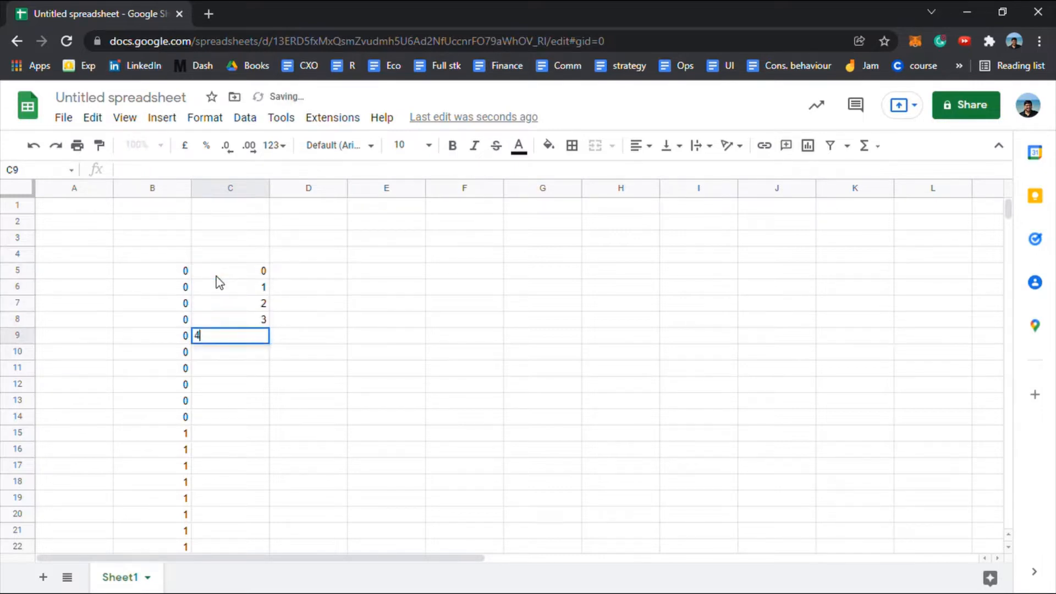
pyautogui.write(' 5 6')
pyautogui.press('Return')
pyautogui.write('7')
pyautogui.press('Return')
pyautogui.write('8')
pyautogui.press('Return')
pyautogui.write('9')
pyautogui.press('Return')
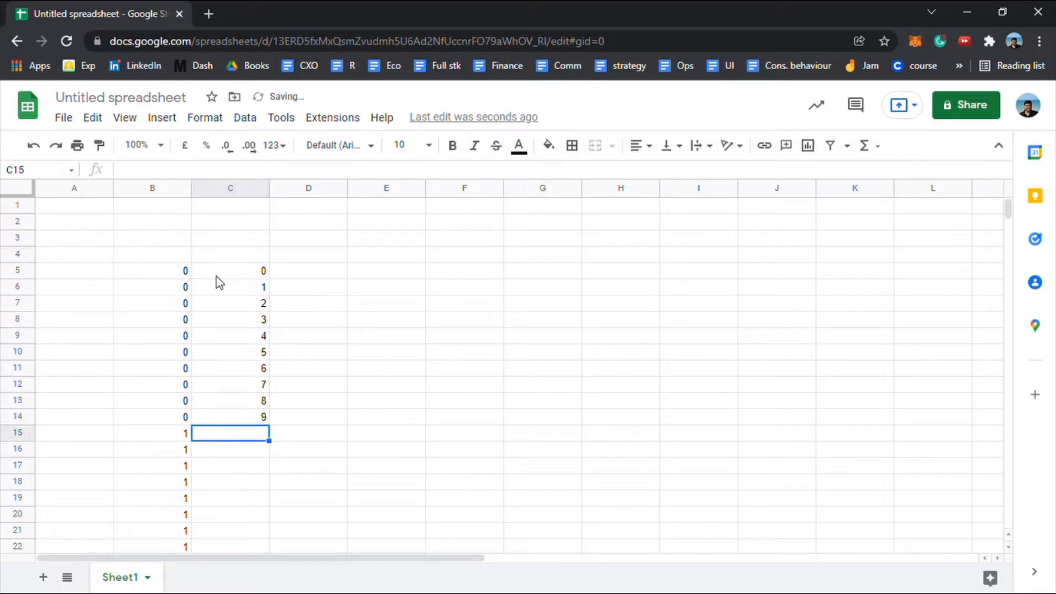
# Step: Copy the 0–9 sequence in C5:C14 and paste it twice below, filling C15 through C34
pyautogui.hotkey('ctrl', 'Up')
pyautogui.hotkey('ctrl', 'Up')
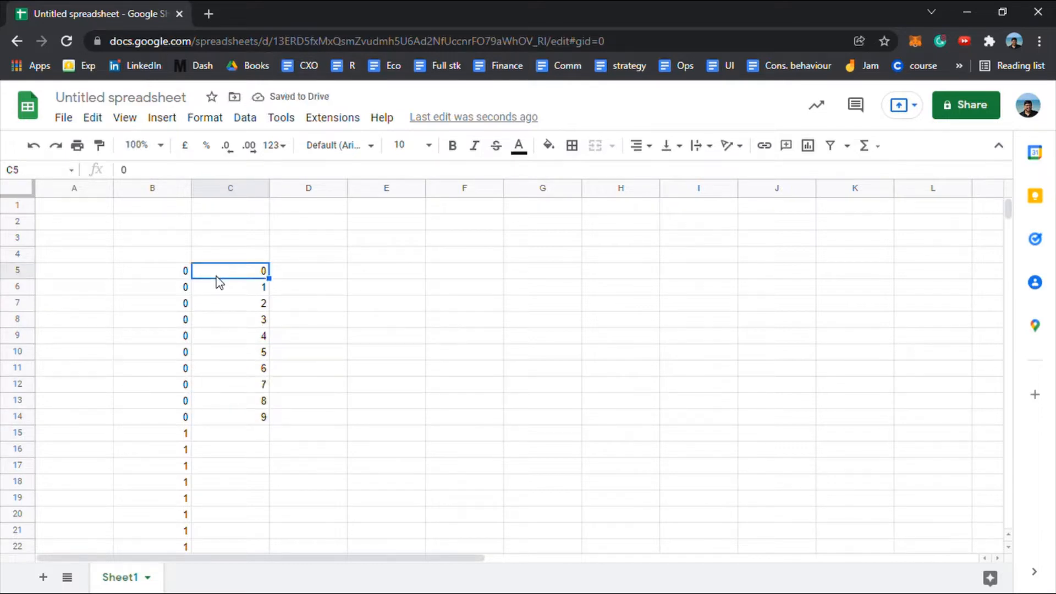
pyautogui.hotkey('ctrl', 'shift', 'Down')
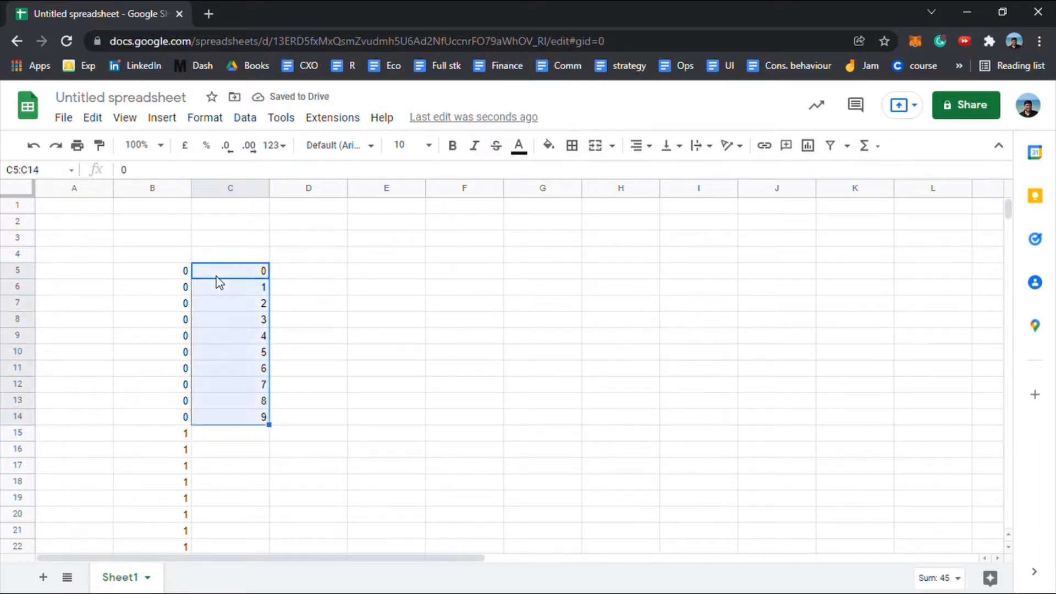
pyautogui.hotkey('ctrl', 'Down')
pyautogui.press('Down')
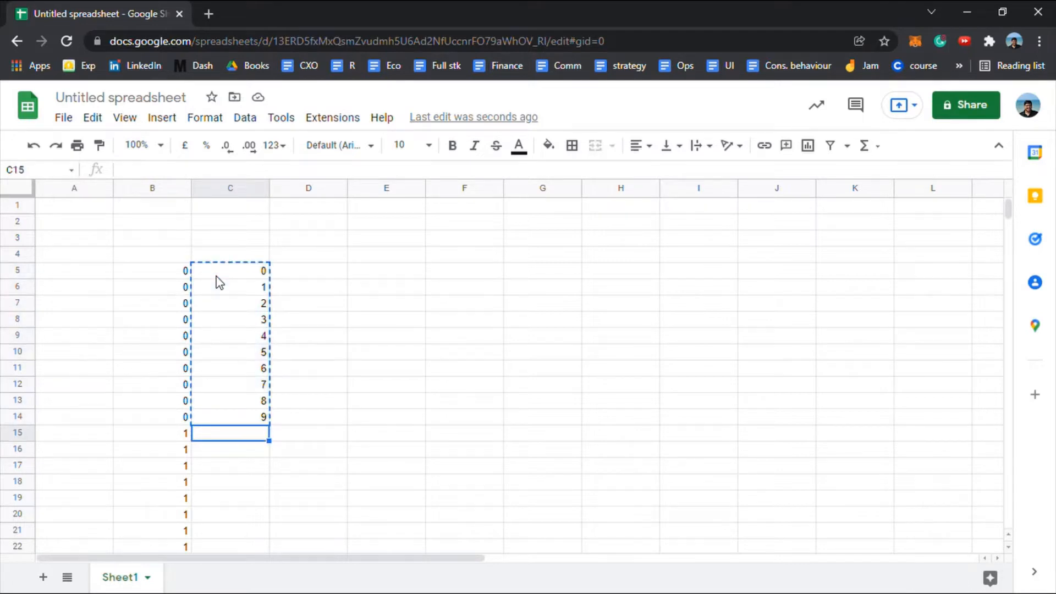
pyautogui.hotkey('ctrl', 'v')
pyautogui.hotkey('ctrl', 'Down')
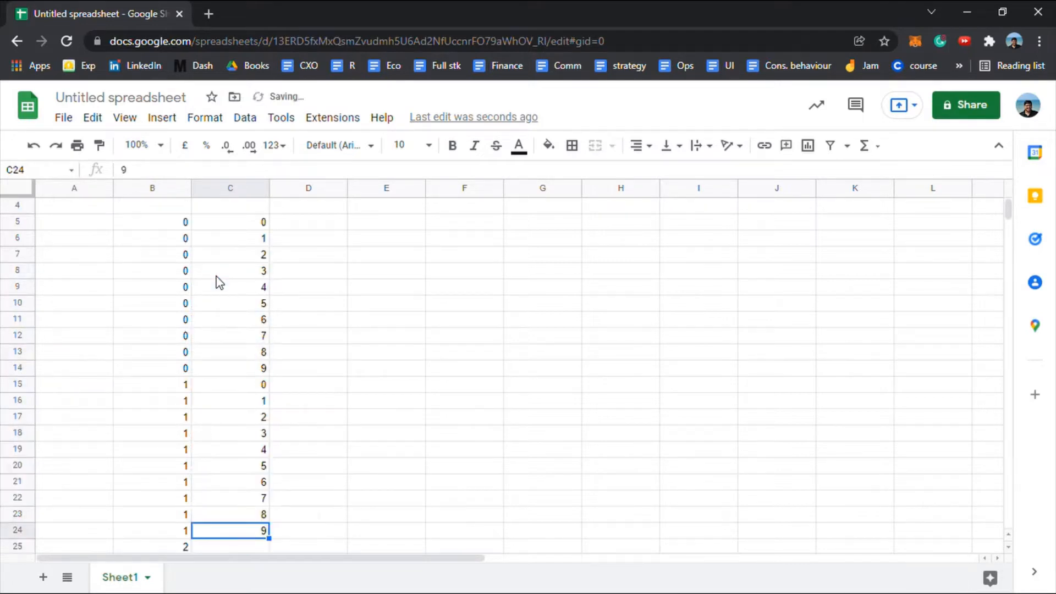
pyautogui.press('Down')
pyautogui.hotkey('ctrl', 'v')
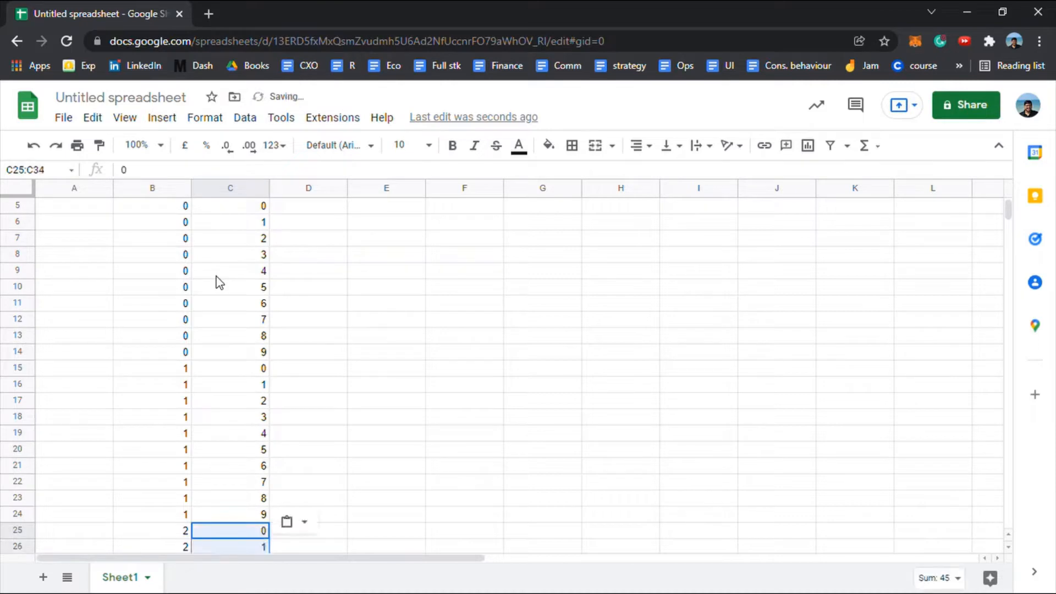
# Step: Paste the copied 0–9 sequence beside the threes and fours, filling C35 through C54
pyautogui.hotkey('ctrl', 'Down')
pyautogui.press('Down')
pyautogui.hotkey('ctrl', 'v')
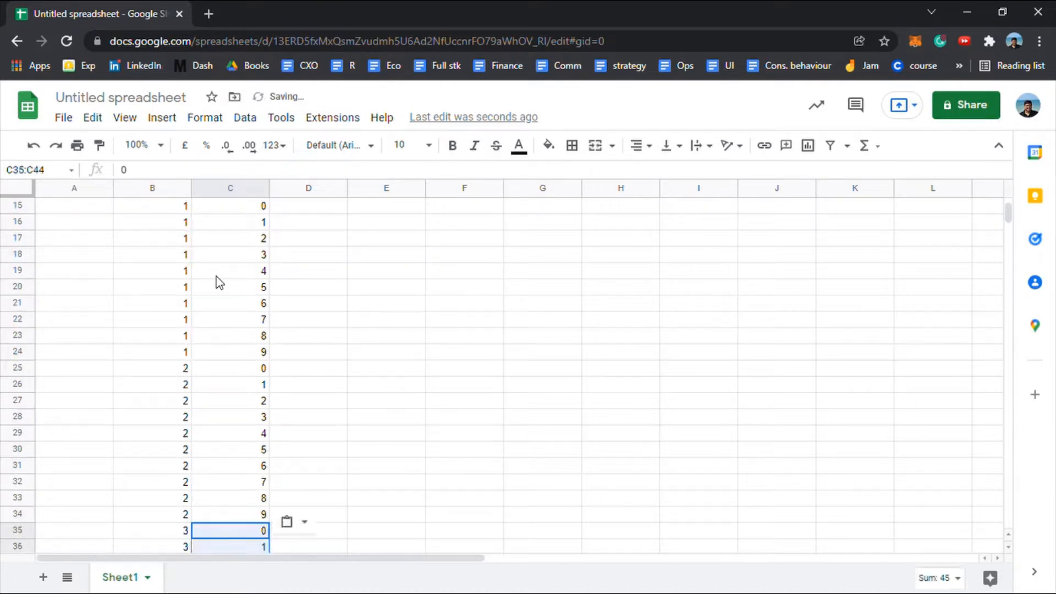
pyautogui.hotkey('ctrl', 'Down')
pyautogui.press('Down')
pyautogui.hotkey('ctrl', 'v')
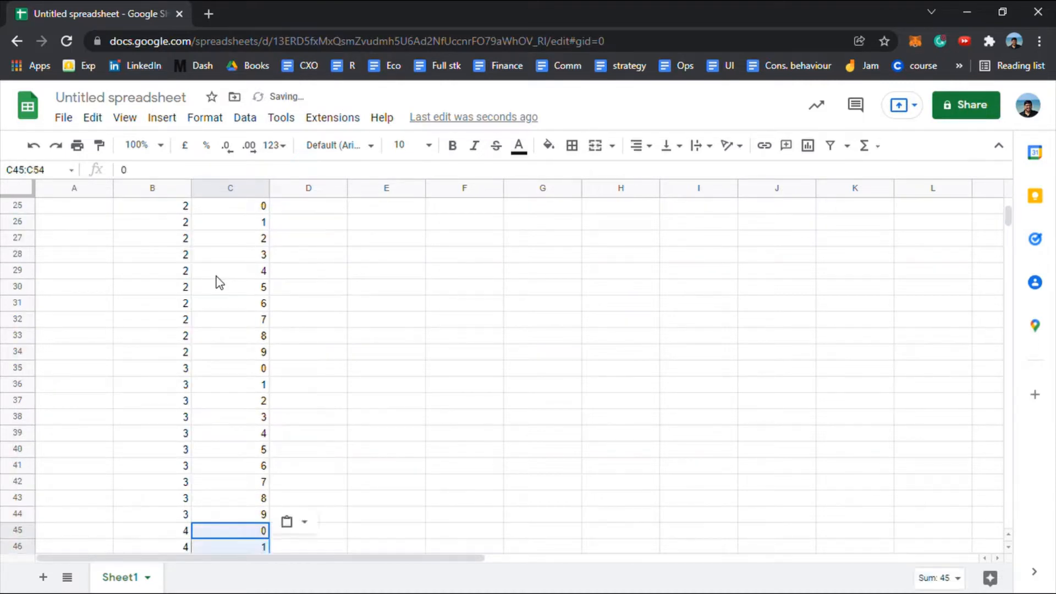
# Step: Paste the copied 0–9 sequence beside the fives and sixes, filling C55 through C74, and select C75
pyautogui.hotkey('ctrl', 'Down')
pyautogui.press('Down')
pyautogui.hotkey('ctrl', 'v')
pyautogui.hotkey('ctrl', 'Down')
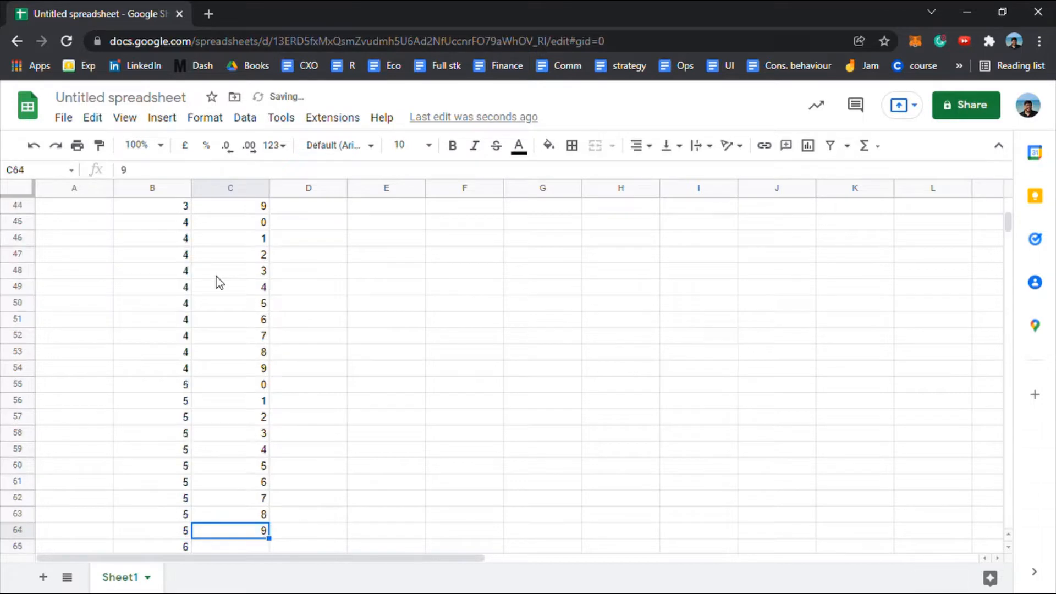
pyautogui.press('Down')
pyautogui.hotkey('ctrl', 'v')
pyautogui.hotkey('ctrl', 'Down')
pyautogui.press('Down')
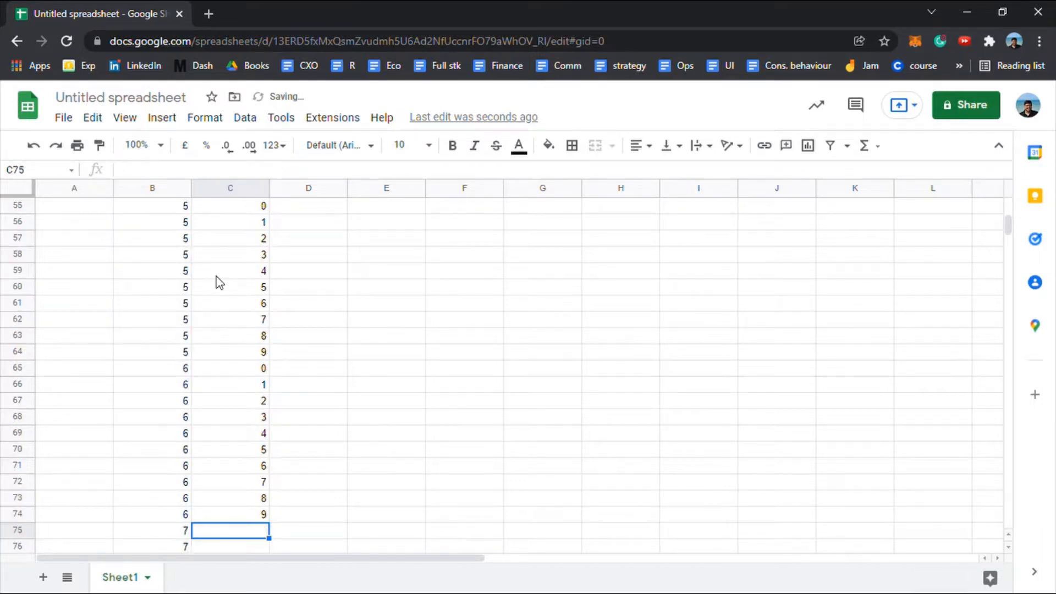
# Step: Paste the copied 0–9 sequence beside the sevens, eights and nines, filling C75 through C104, and select B104
pyautogui.hotkey('ctrl', 'v')
pyautogui.hotkey('ctrl', 'Down')
pyautogui.press('Down')
pyautogui.hotkey('ctrl', 'v')
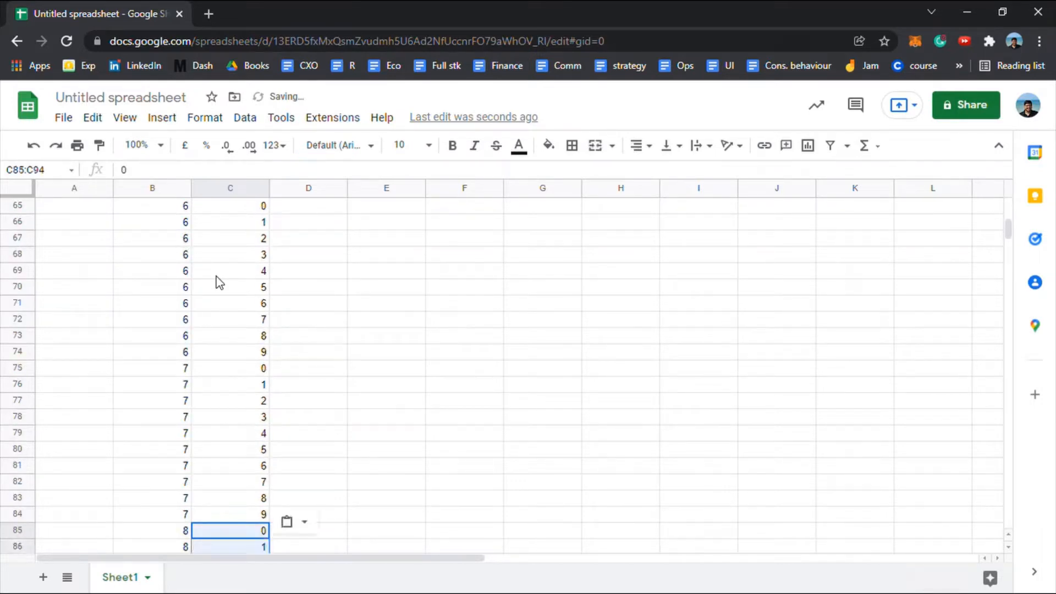
pyautogui.hotkey('ctrl', 'Down')
pyautogui.press('Down')
pyautogui.hotkey('ctrl', 'v')
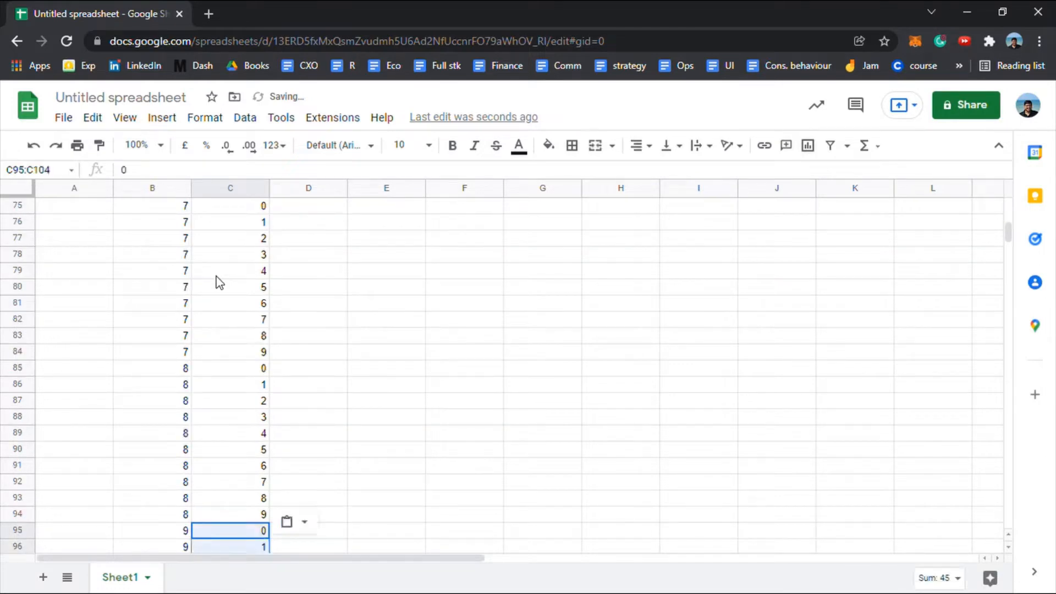
pyautogui.hotkey('ctrl', 'Down')
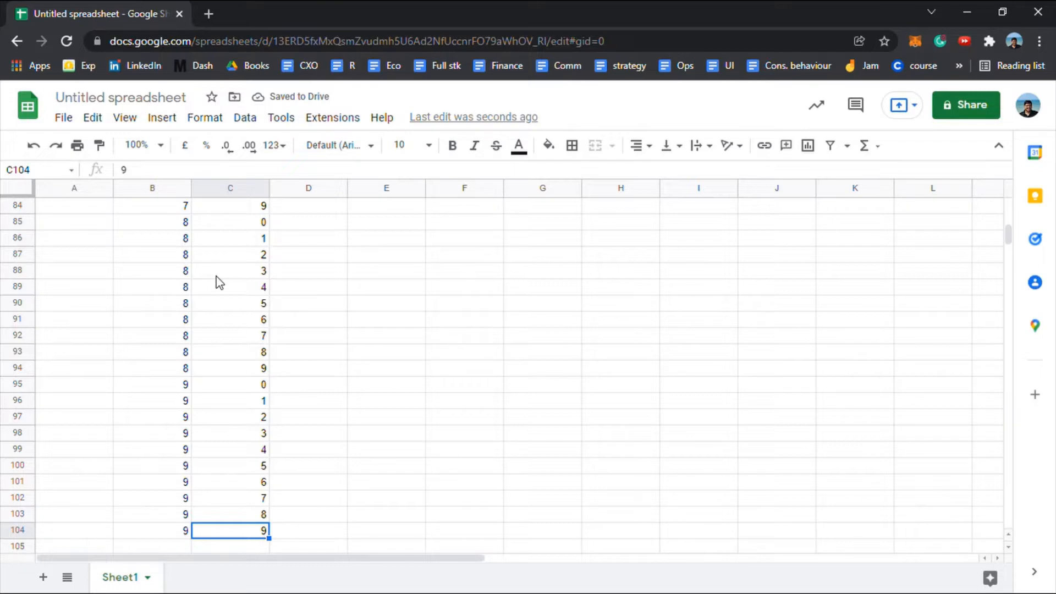
pyautogui.press('Left')
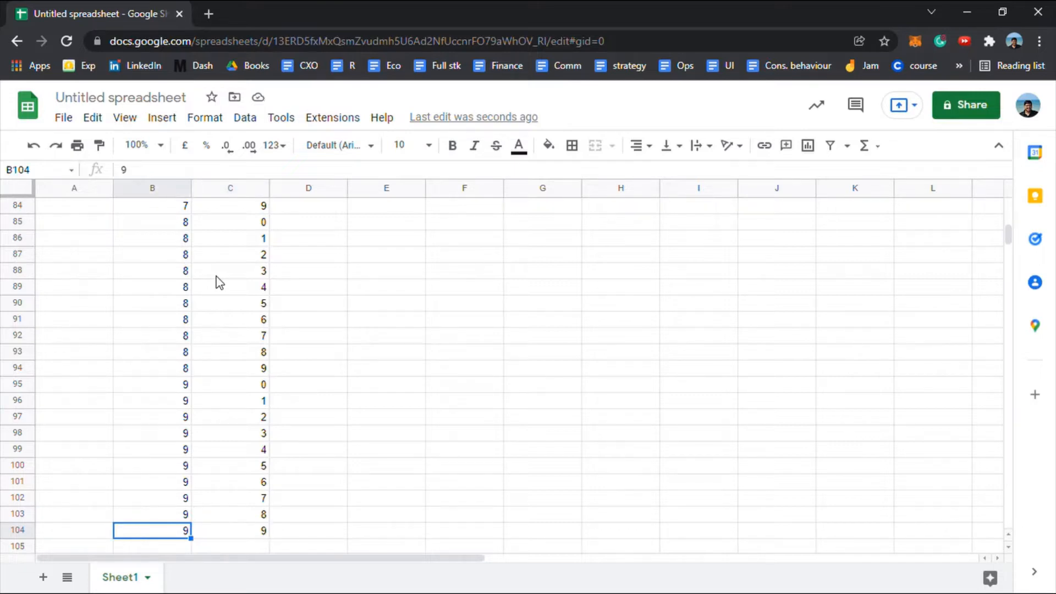
# Step: Copy the full column of tens digits in B5:B104
pyautogui.scroll(20, 242, 341)
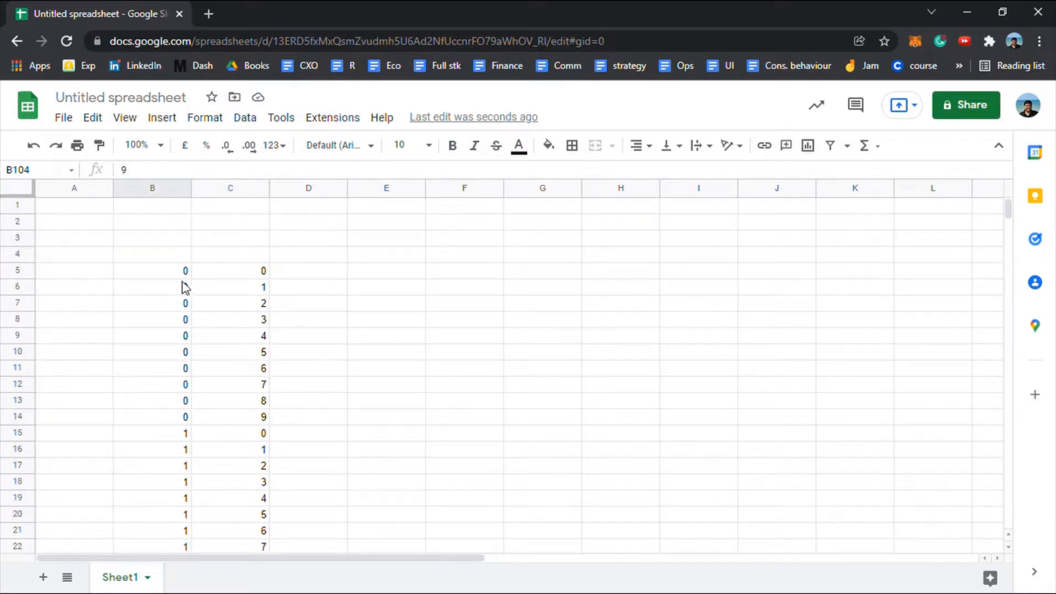
pyautogui.moveTo(185, 275); pyautogui.dragTo(244, 279)
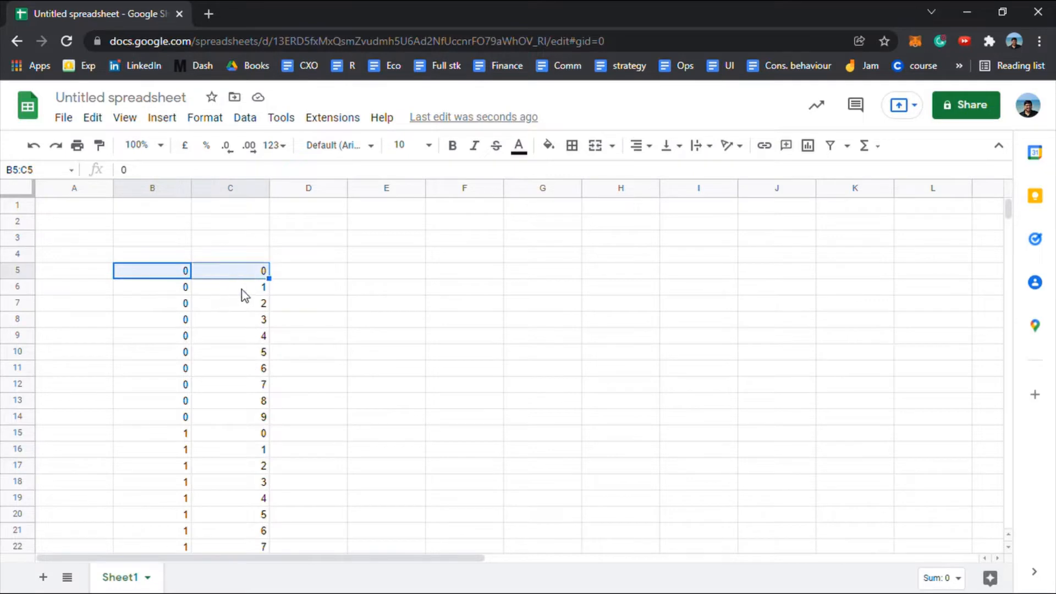
pyautogui.scroll(-4, 230, 414)
pyautogui.scroll(-20, 230, 414)
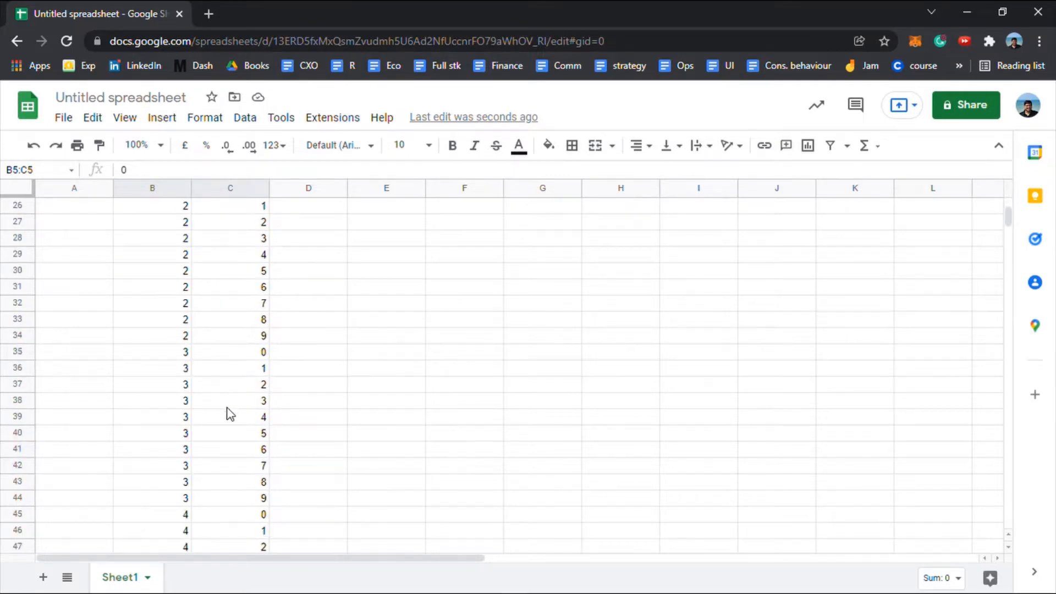
pyautogui.scroll(-4, 230, 414)
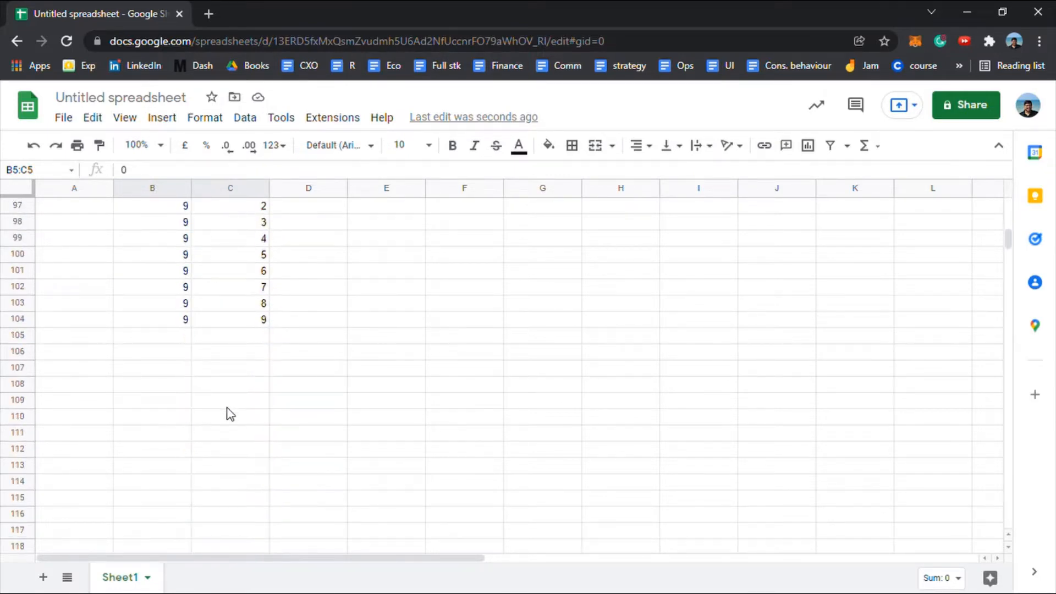
pyautogui.scroll(20, 230, 414)
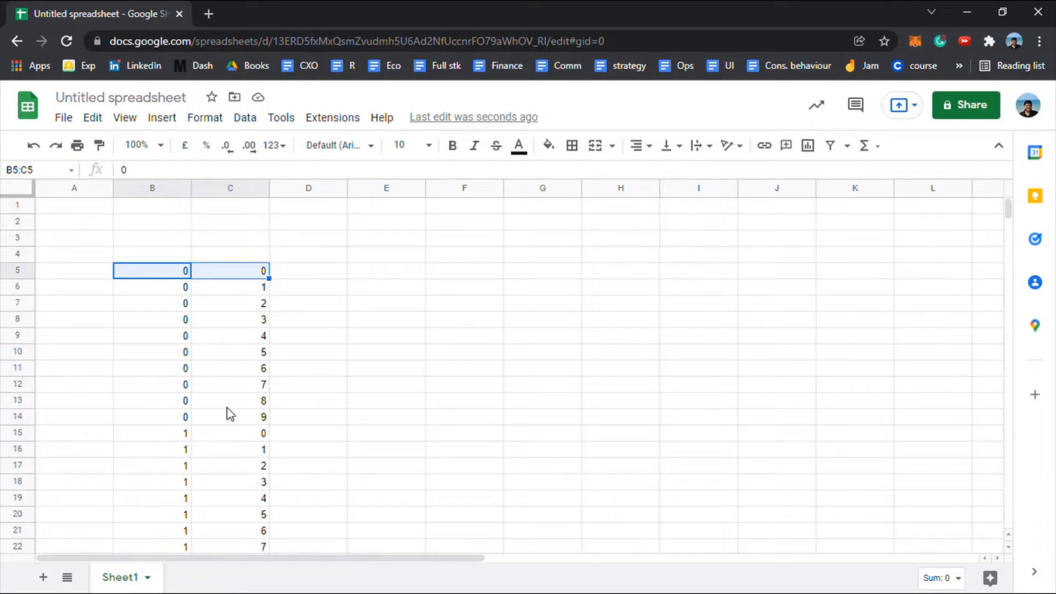
pyautogui.click(175, 272)
pyautogui.scroll(-20, 175, 271)
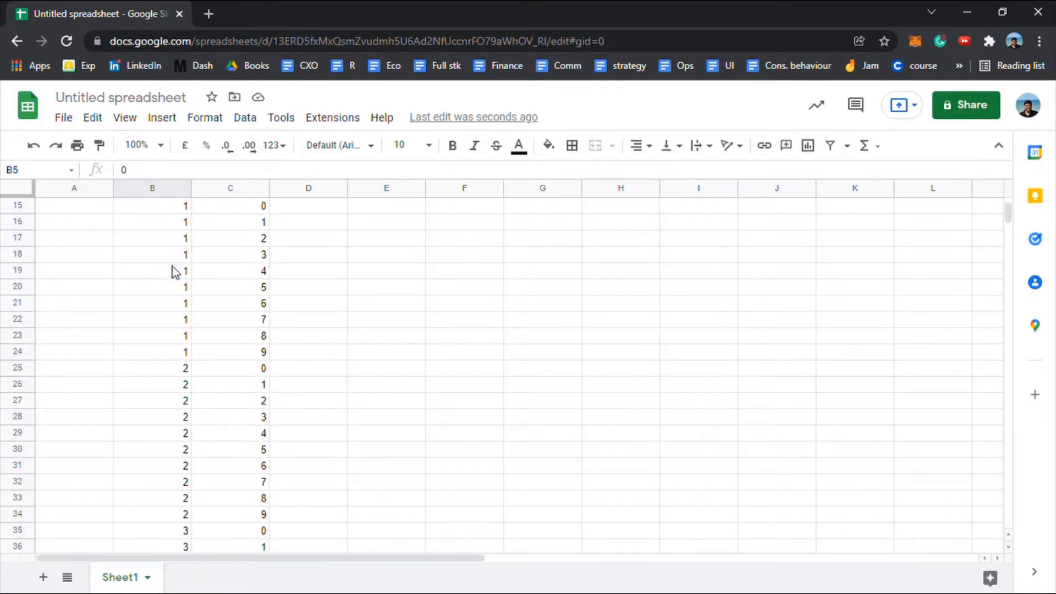
pyautogui.scroll(-7, 175, 271)
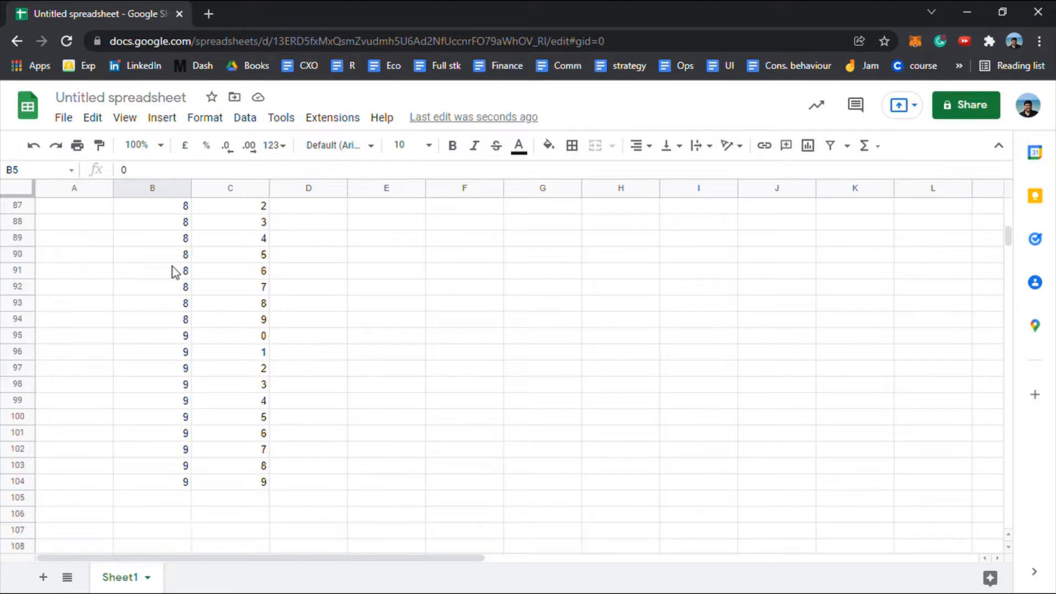
pyautogui.keyDown('shift'); pyautogui.click(175, 420); pyautogui.keyUp('shift')
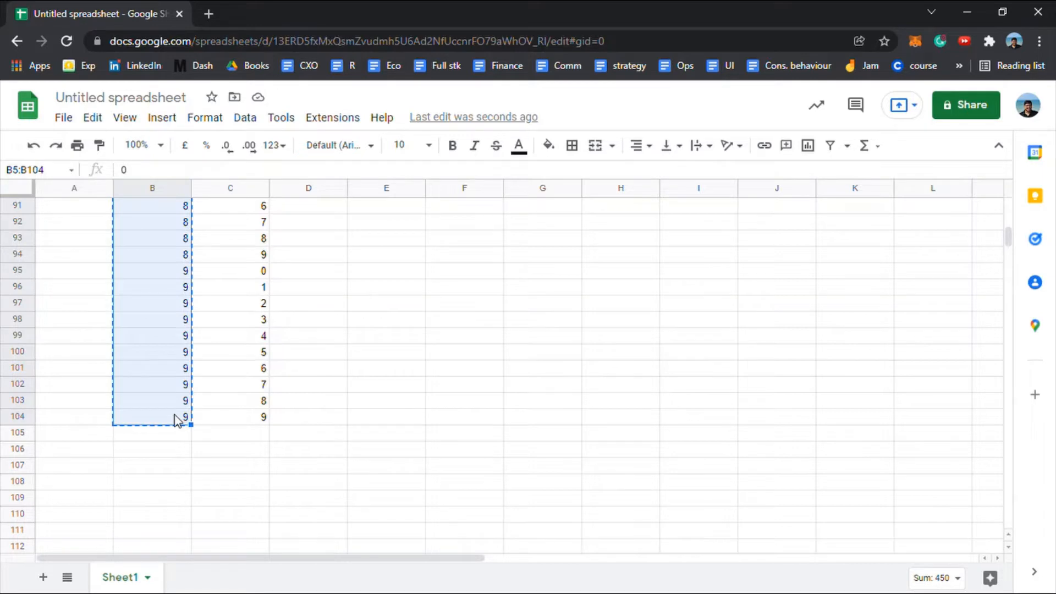
pyautogui.scroll(20, 176, 419)
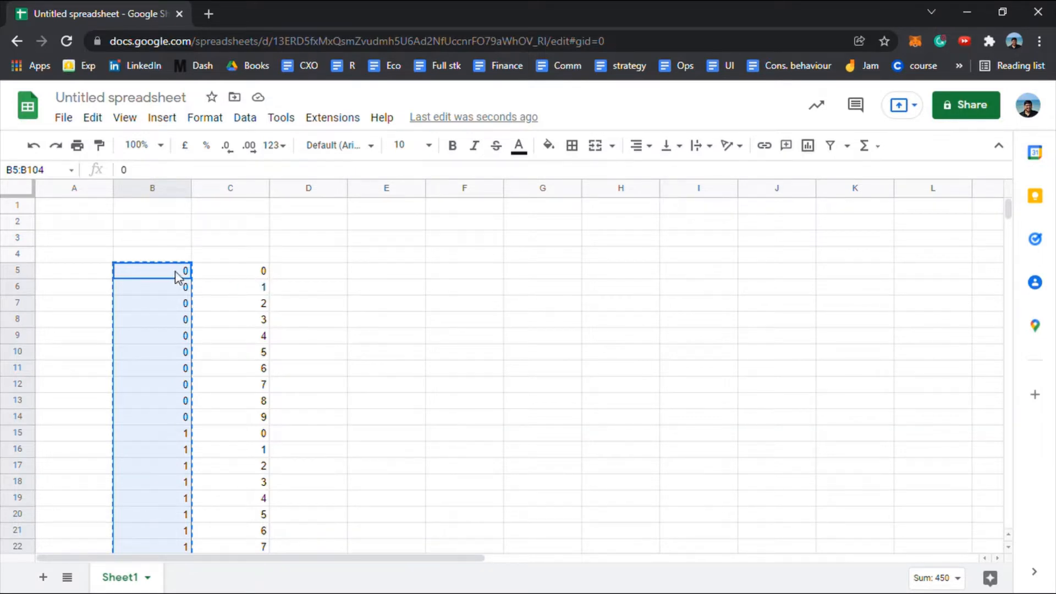
pyautogui.scroll(-8, 172, 449)
pyautogui.scroll(5, 172, 449)
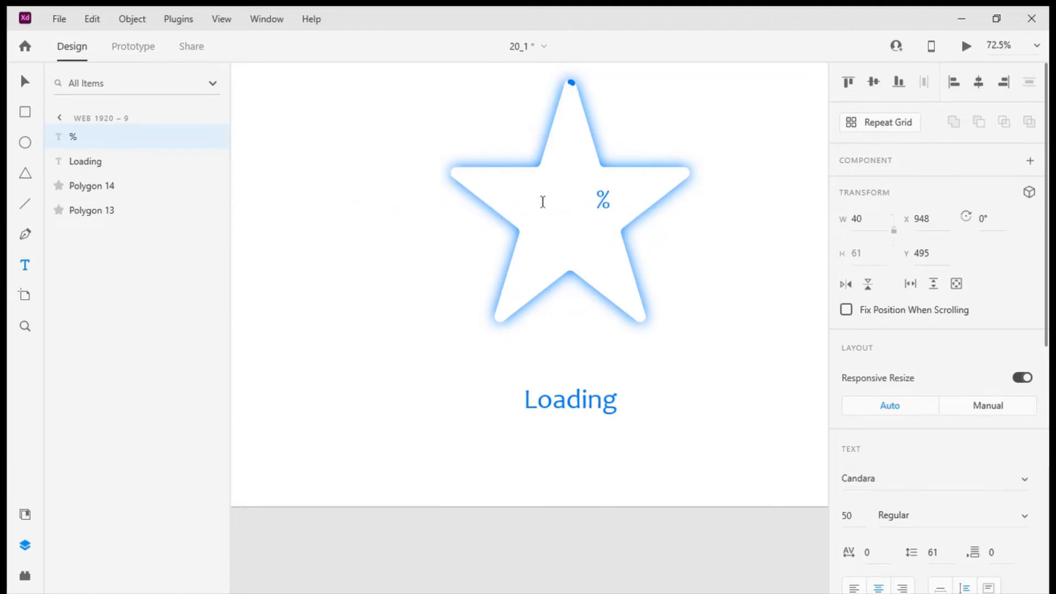
# Step: Switch to Adobe XD and paste the tens digits into a new text box 40 wide, inside the star before the % sign
pyautogui.moveTo(537, 190); pyautogui.dragTo(560, 216)
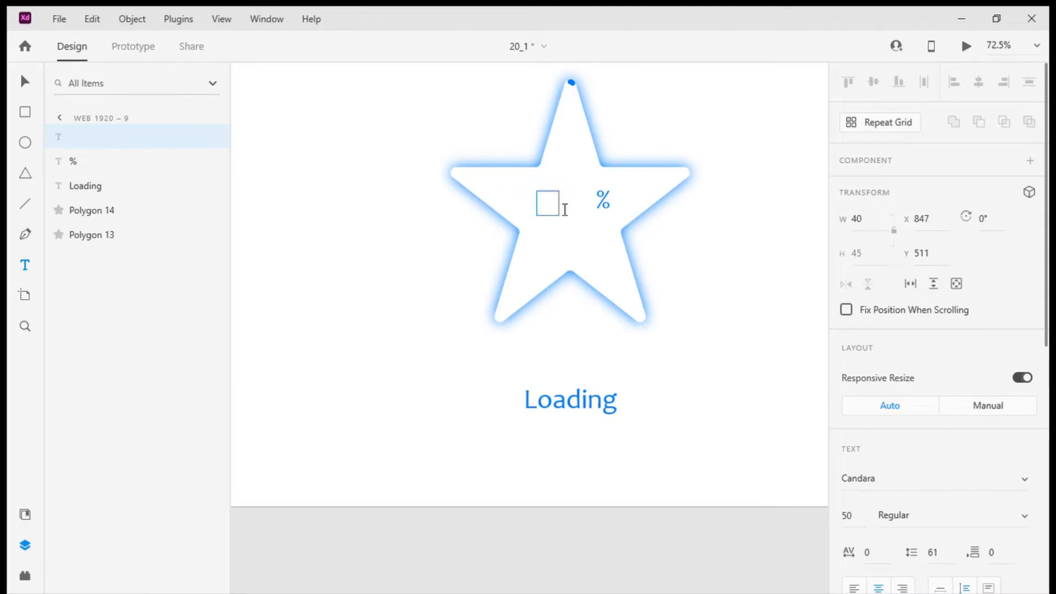
pyautogui.hotkey('ctrl', 'v')
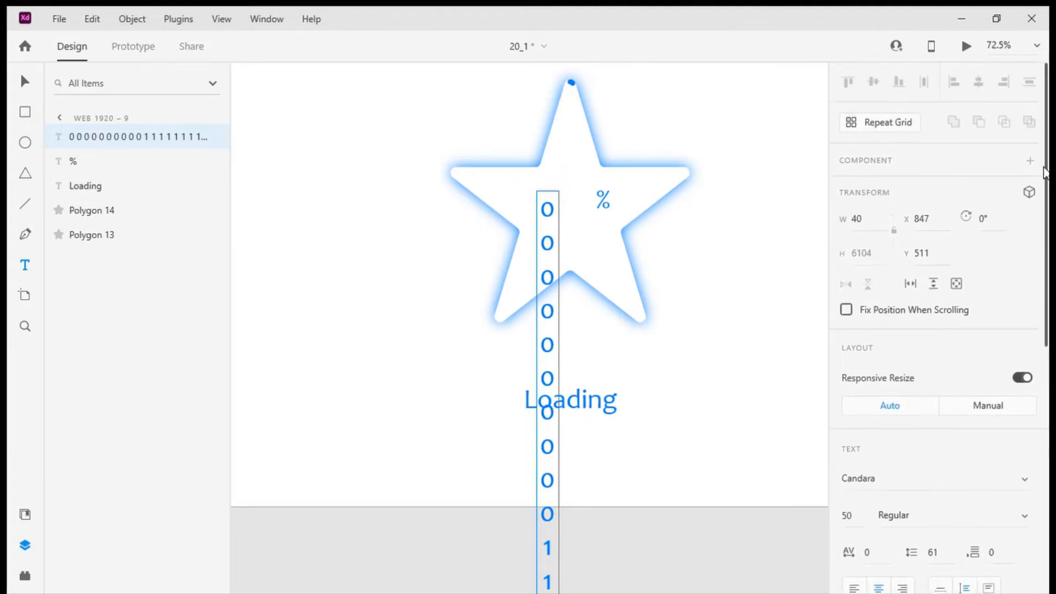
pyautogui.click(555, 350)
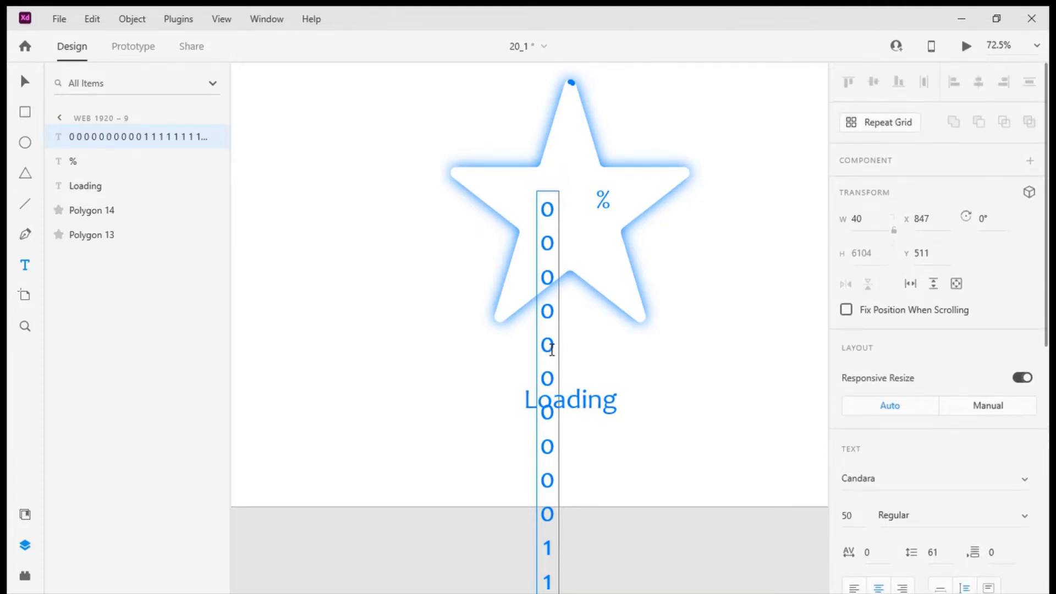
pyautogui.click(487, 424)
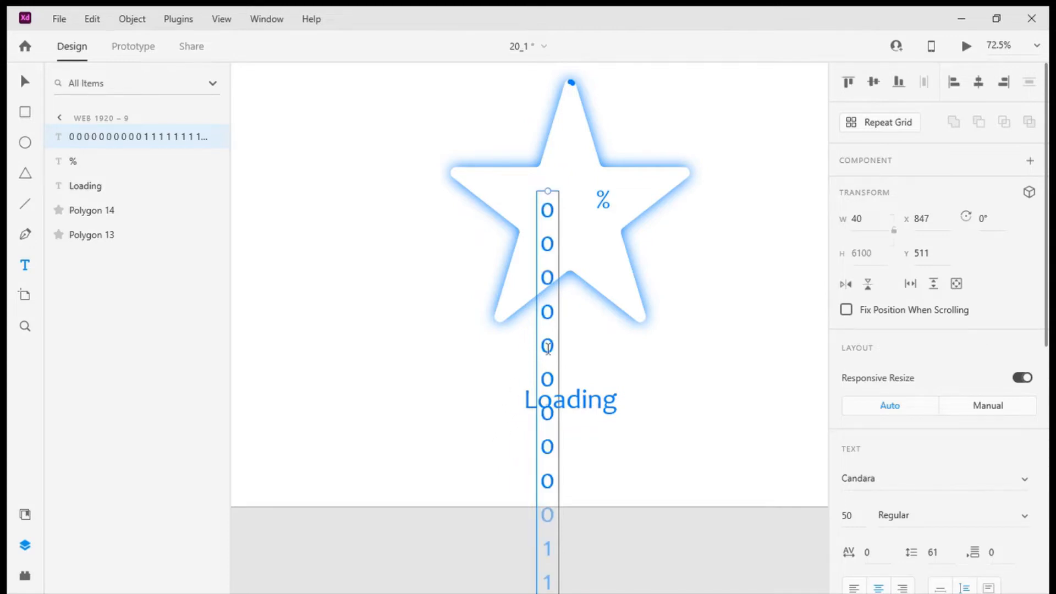
pyautogui.scroll(-10, 555, 340)
pyautogui.scroll(-20, 555, 341)
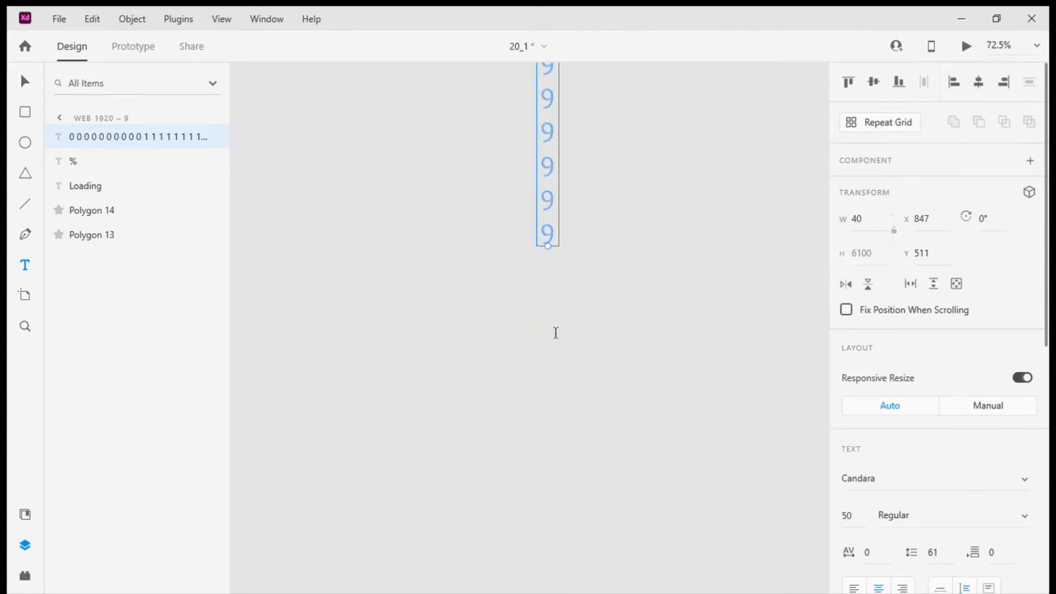
pyautogui.scroll(20, 555, 333)
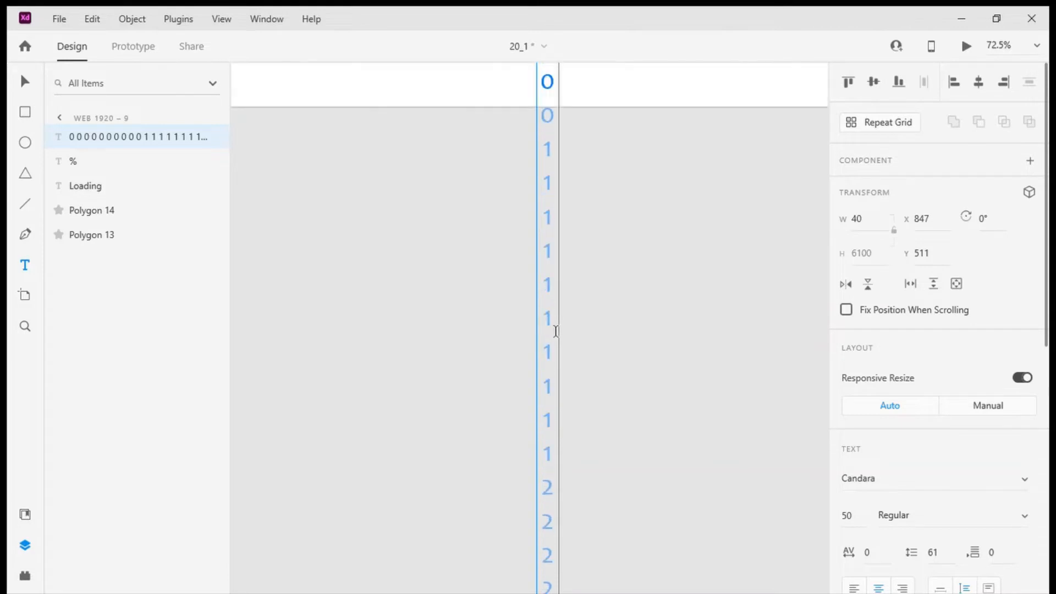
pyautogui.scroll(-5, 557, 323)
pyautogui.scroll(3, 557, 323)
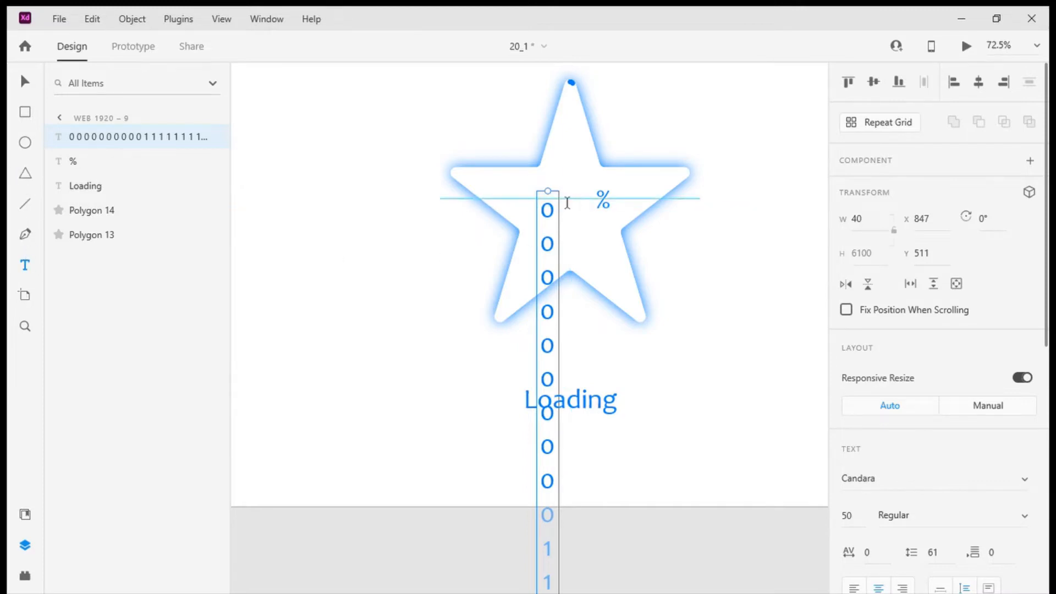
# Step: Duplicate the tens digits column and place the copy directly between the original and the % sign, at X 889
pyautogui.click(567, 203)
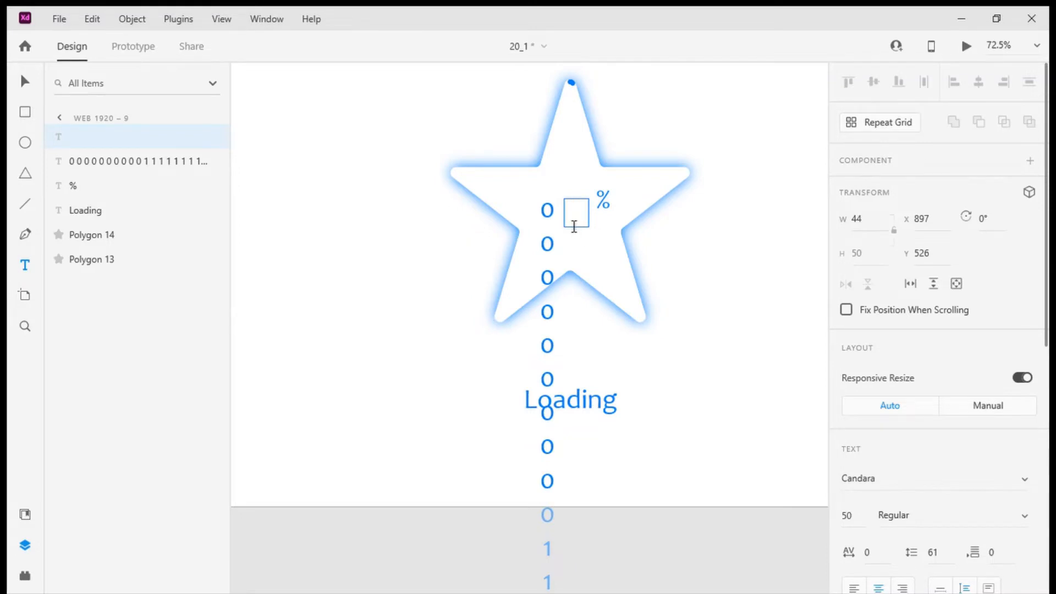
pyautogui.click(548, 242)
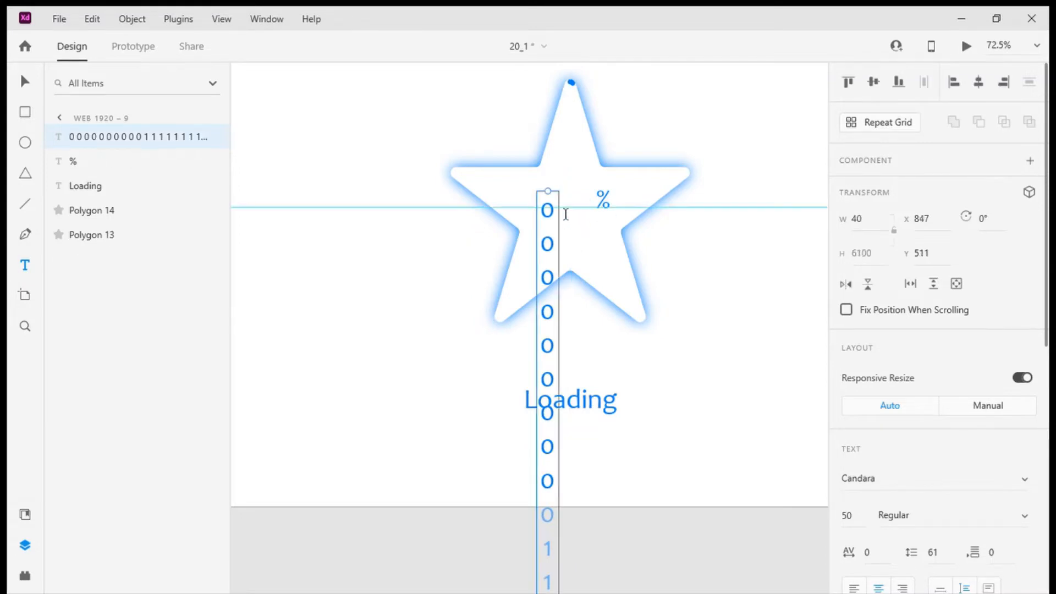
pyautogui.press('v')
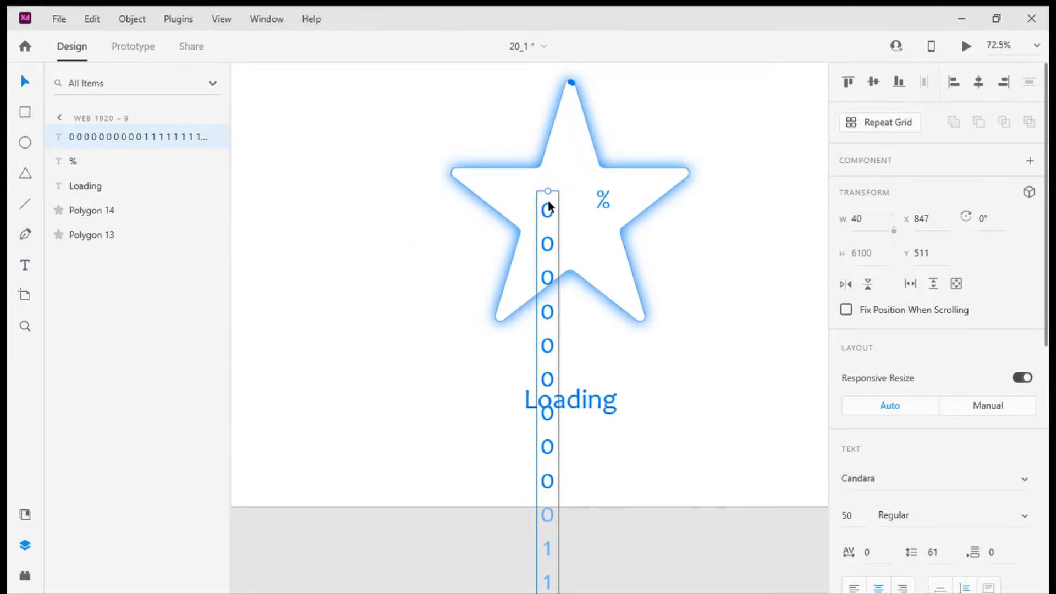
pyautogui.hotkey('ctrl', 'd')
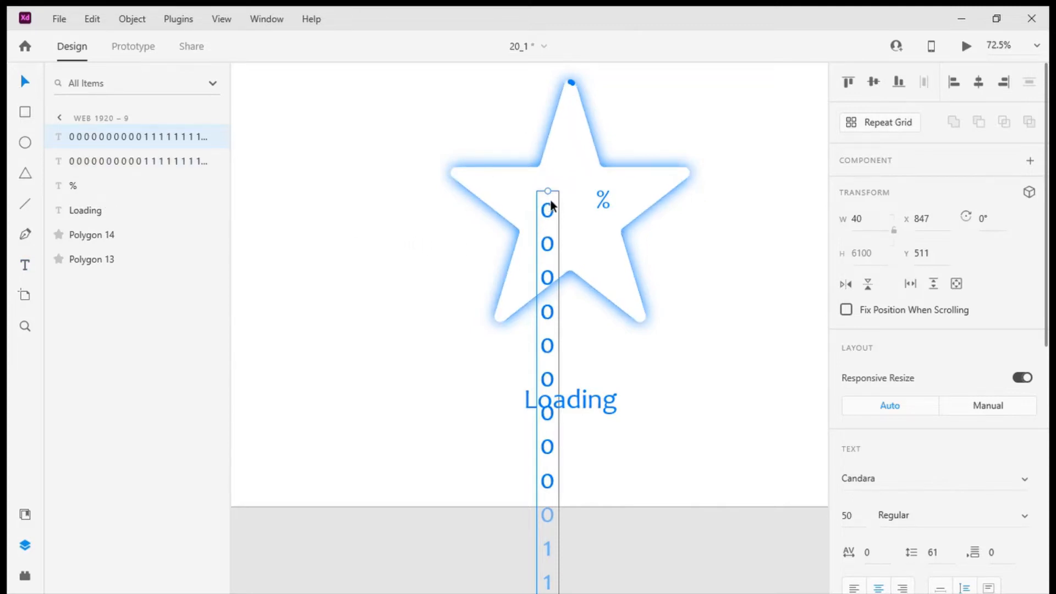
pyautogui.moveTo(552, 206); pyautogui.dragTo(578, 214)
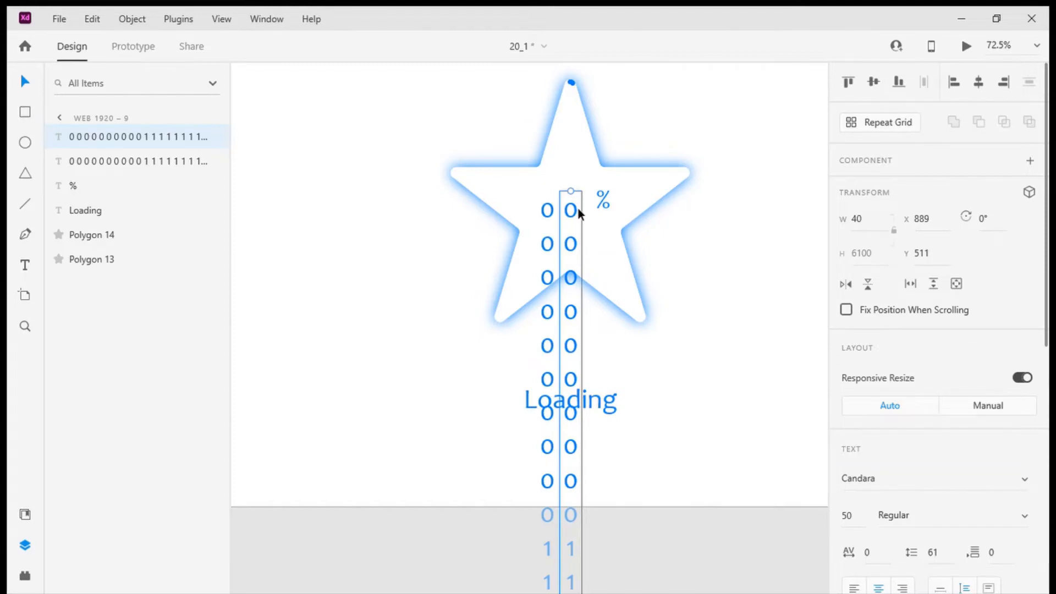
# Step: Move both digit columns together next to the % sign, aligning their first row with it at Y 495
pyautogui.keyDown('shift'); pyautogui.click(546, 212); pyautogui.keyUp('shift')
pyautogui.moveTo(569, 227); pyautogui.dragTo(582, 217)
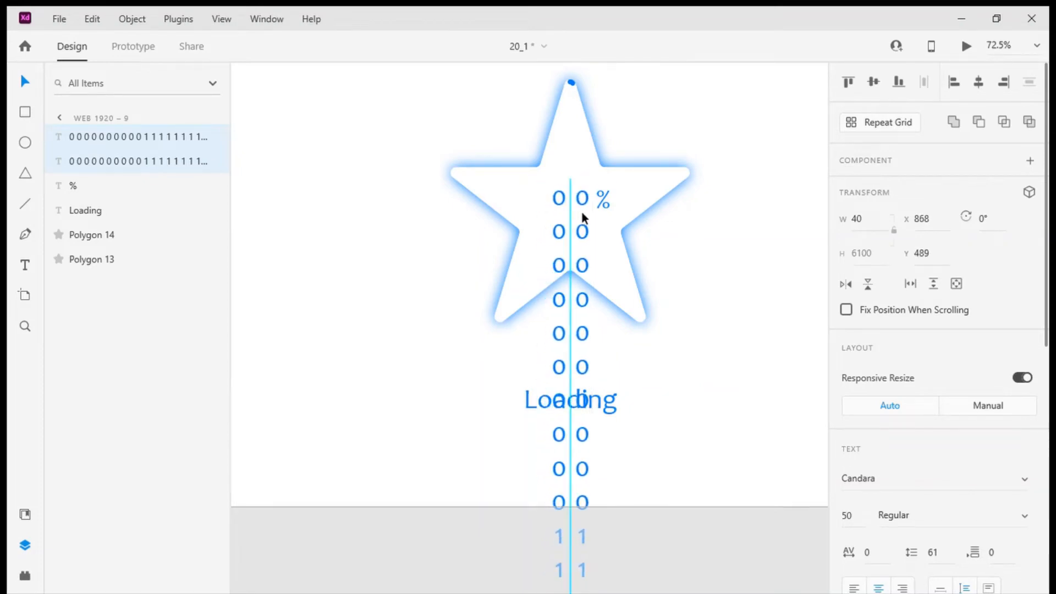
pyautogui.moveTo(582, 217); pyautogui.dragTo(582, 222)
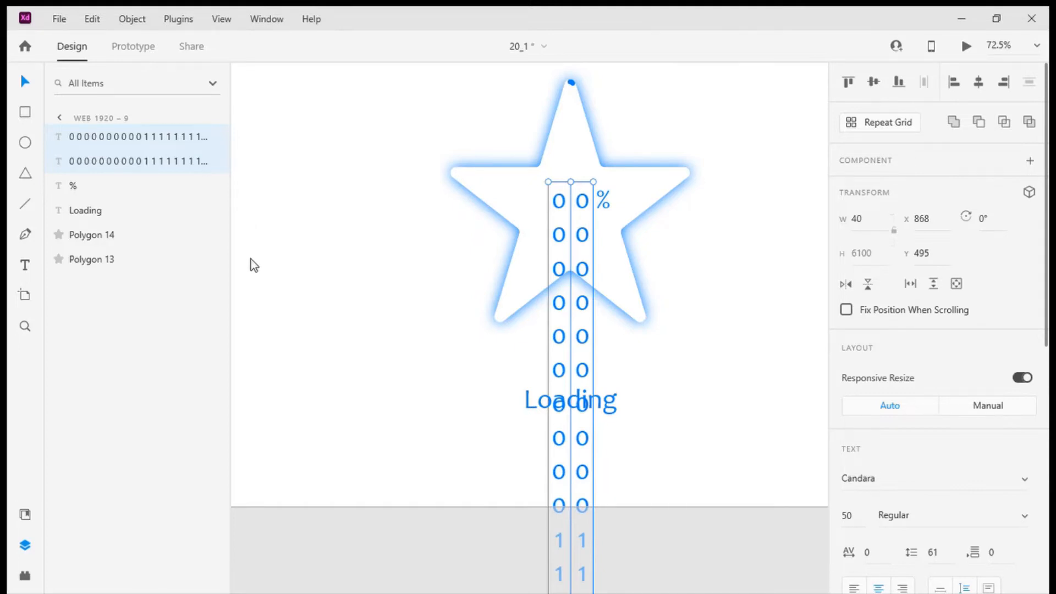
# Step: Replace the text of the duplicated column with the repeating 0–9 units digits from the spreadsheet
pyautogui.doubleClick(594, 205)
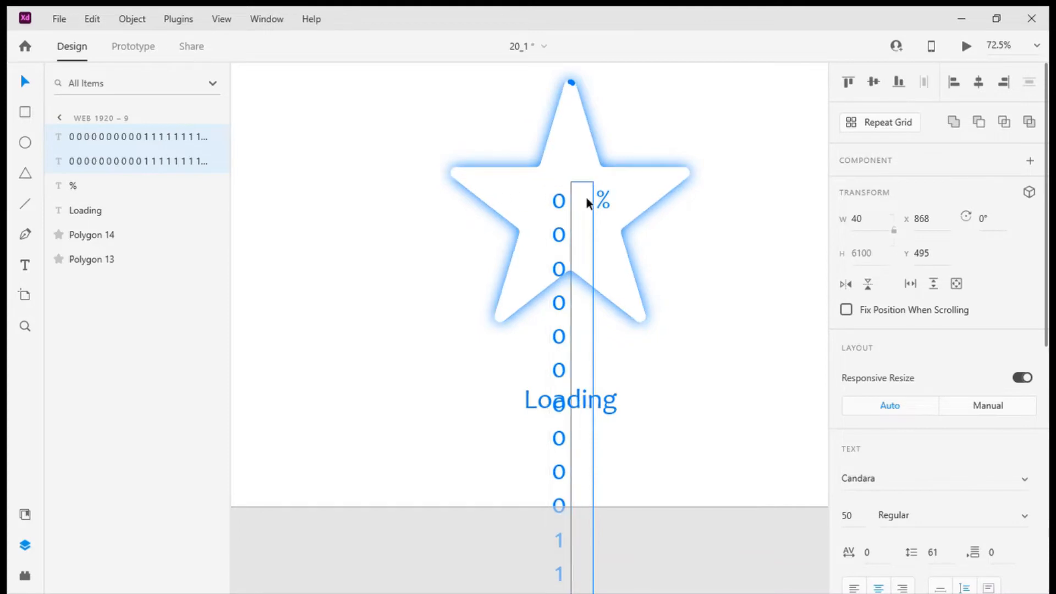
pyautogui.hotkey('ctrl', 'v')
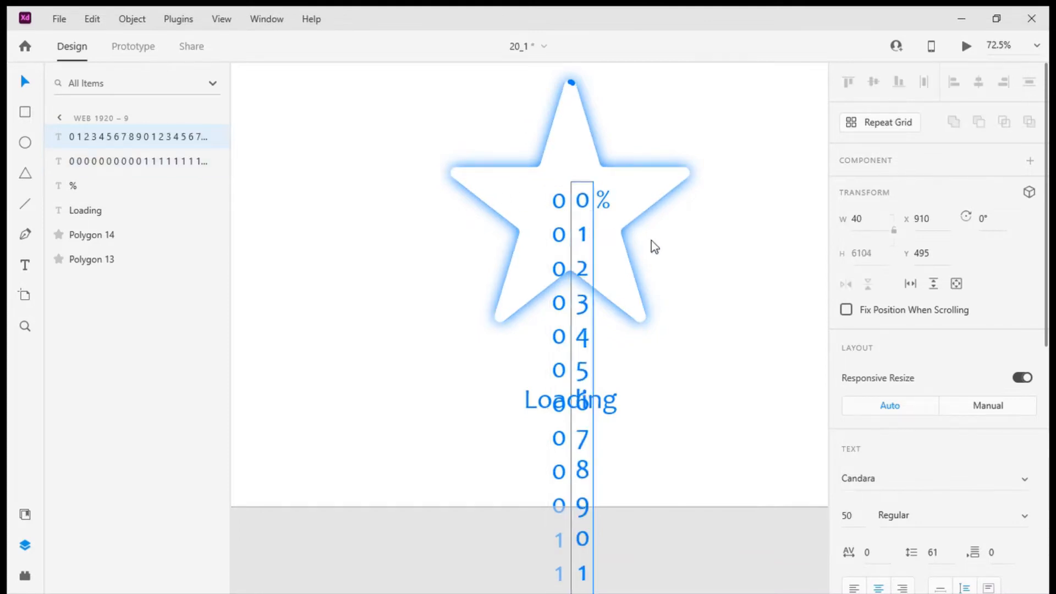
pyautogui.scroll(-20, 582, 236)
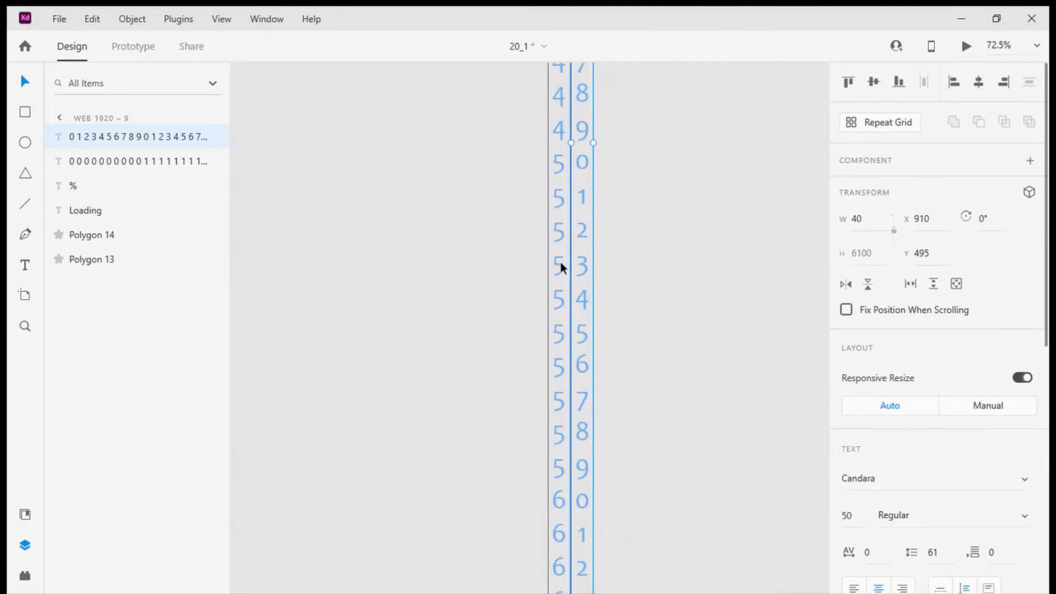
pyautogui.scroll(-20, 560, 264)
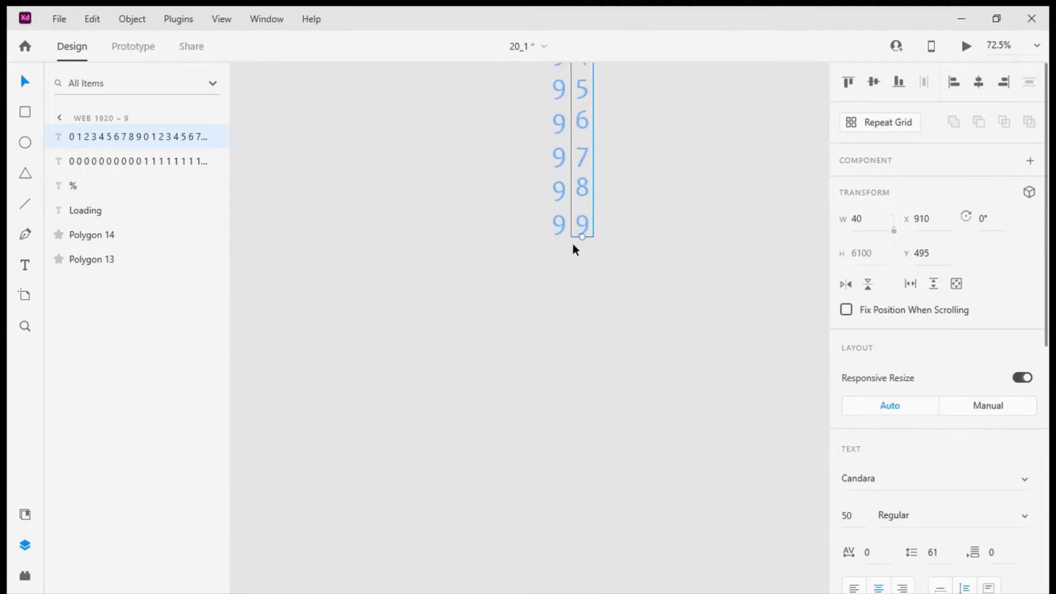
pyautogui.scroll(20, 552, 249)
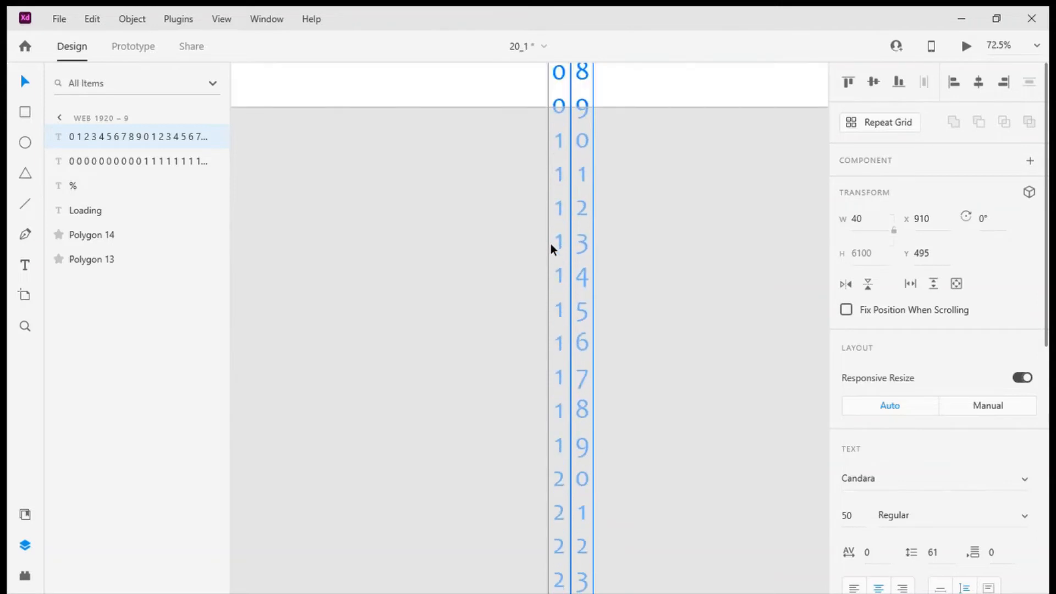
pyautogui.scroll(7, 551, 246)
pyautogui.scroll(-2, 552, 246)
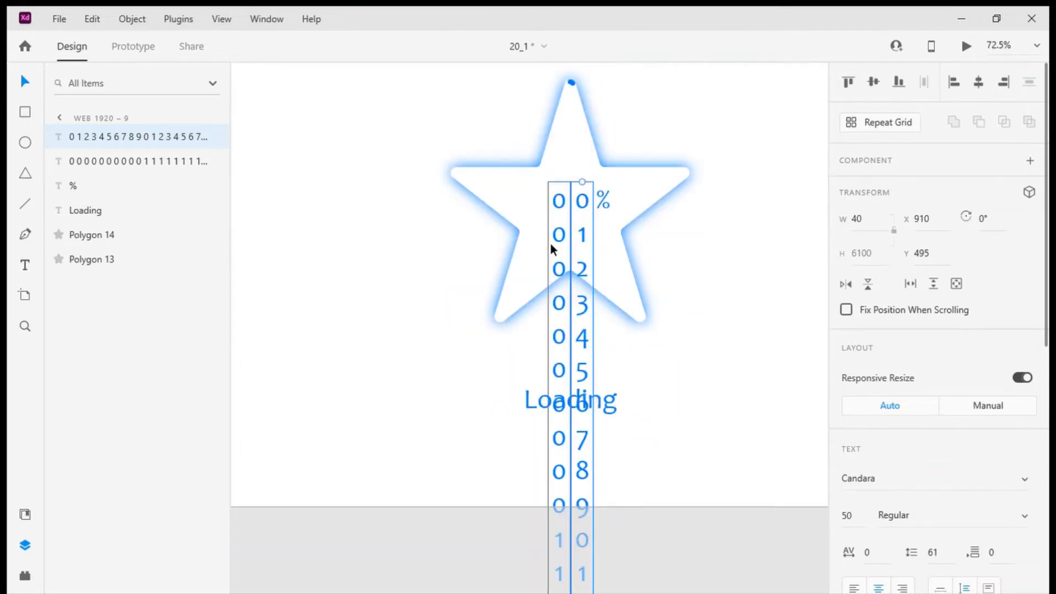
# Step: Draw a rectangle 80 by 48 over the first row of digits beside the % sign, at X 868, Y 505
pyautogui.click(534, 220)
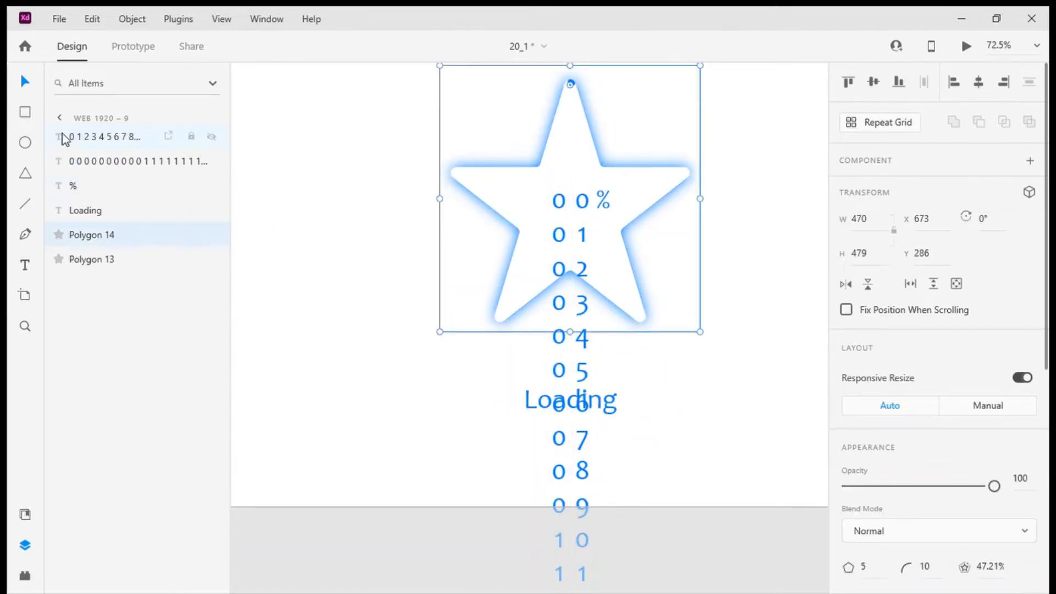
pyautogui.click(23, 112)
pyautogui.scroll(1, 600, 226)
pyautogui.scroll(10, 600, 226)
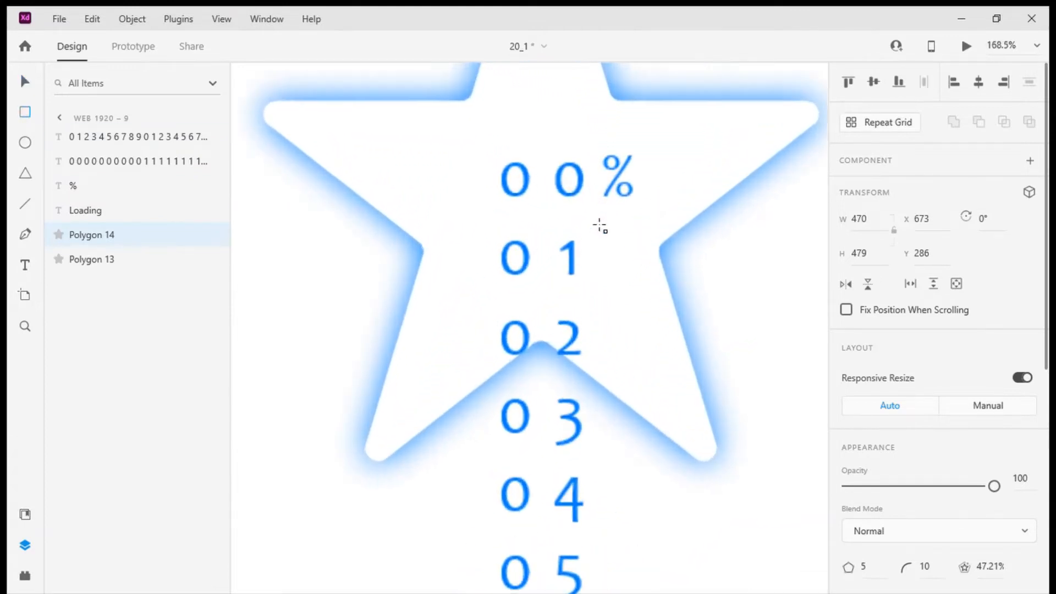
pyautogui.moveTo(460, 132)
pyautogui.mouseDown()
pyautogui.moveTo(609, 216)
pyautogui.moveTo(596, 212)
pyautogui.mouseUp()
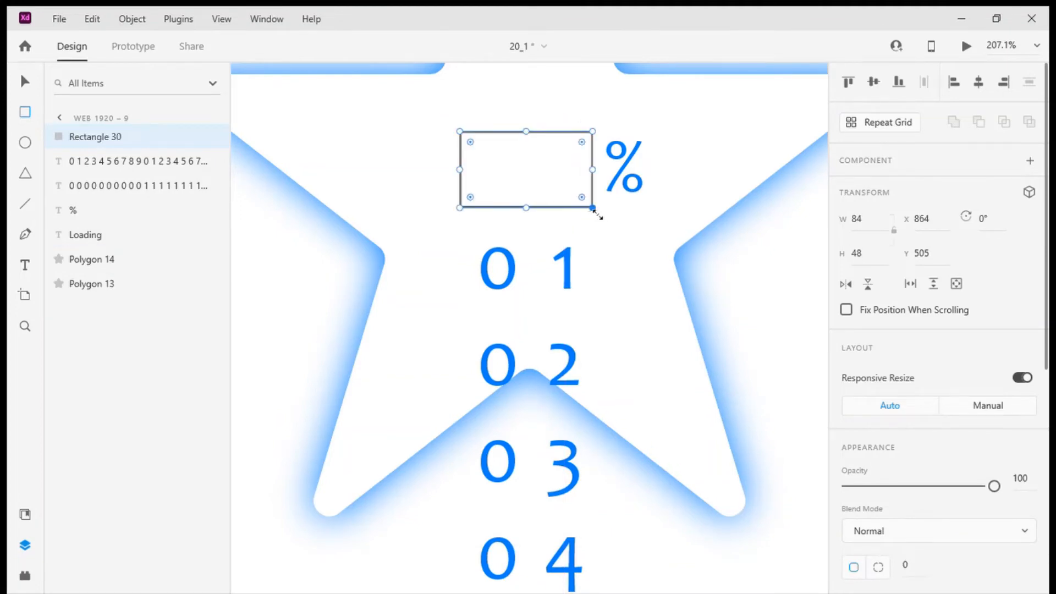
pyautogui.moveTo(464, 170); pyautogui.dragTo(476, 176)
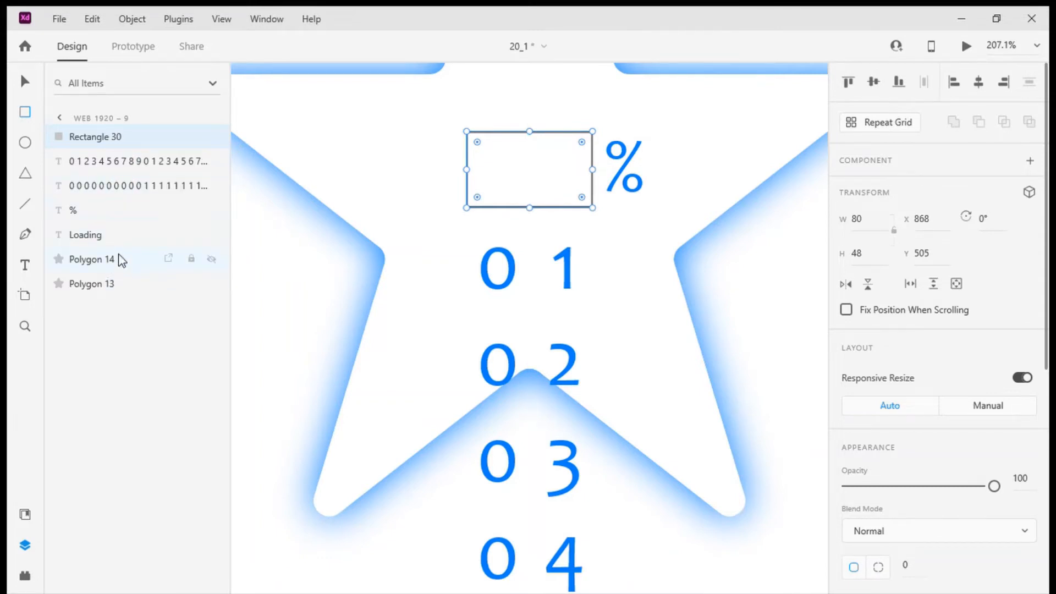
# Step: Mask the tens and units digit columns with the rectangle over their first row
pyautogui.click(122, 176)
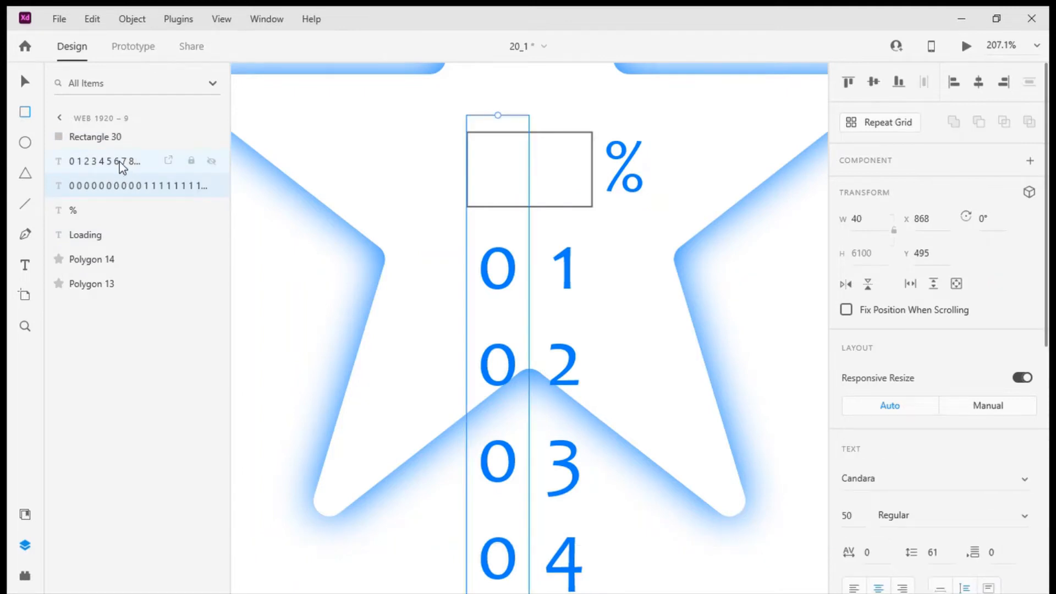
pyautogui.keyDown('shift'); pyautogui.click(121, 166); pyautogui.keyUp('shift')
pyautogui.keyDown('shift'); pyautogui.click(122, 146); pyautogui.keyUp('shift')
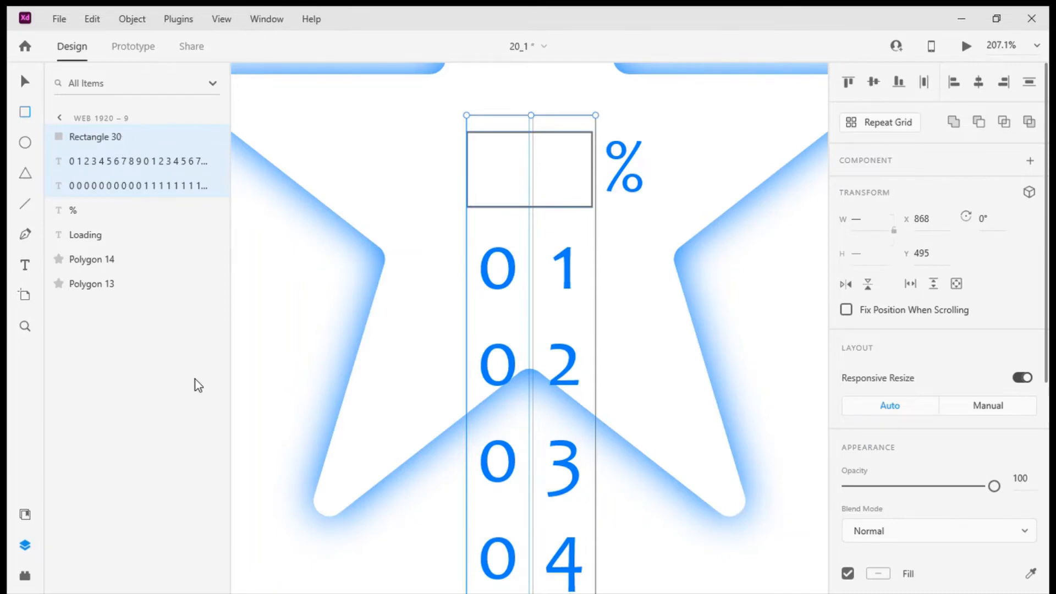
pyautogui.hotkey('ctrl', 'shift', 'm')
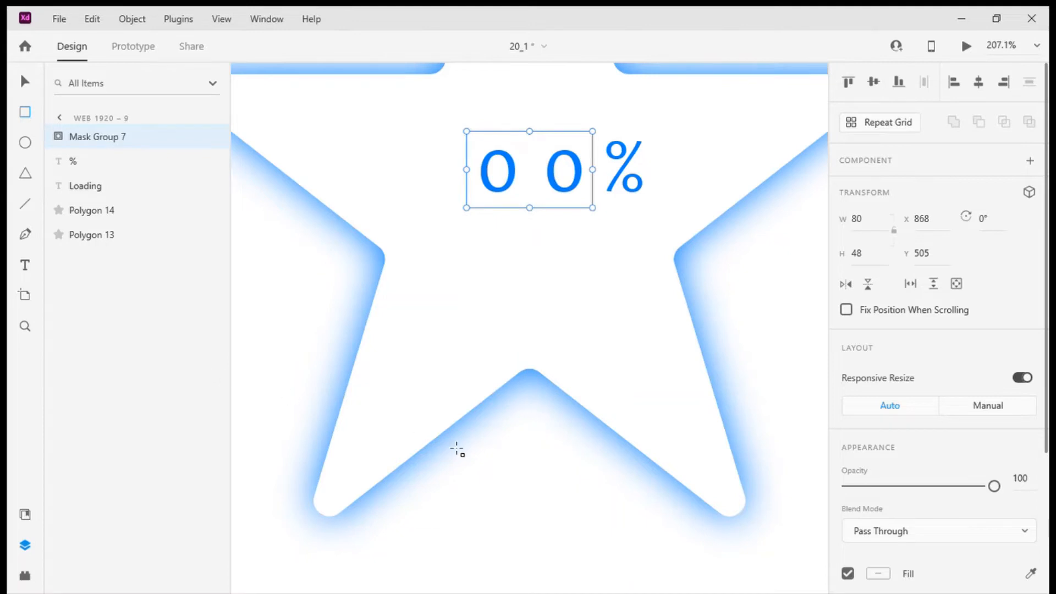
# Step: Draw a two-crested wave line with the Pen tool across the star's lower points, from X 673, Y 765 to about X 1190, Y 732
pyautogui.scroll(-5, 500, 328)
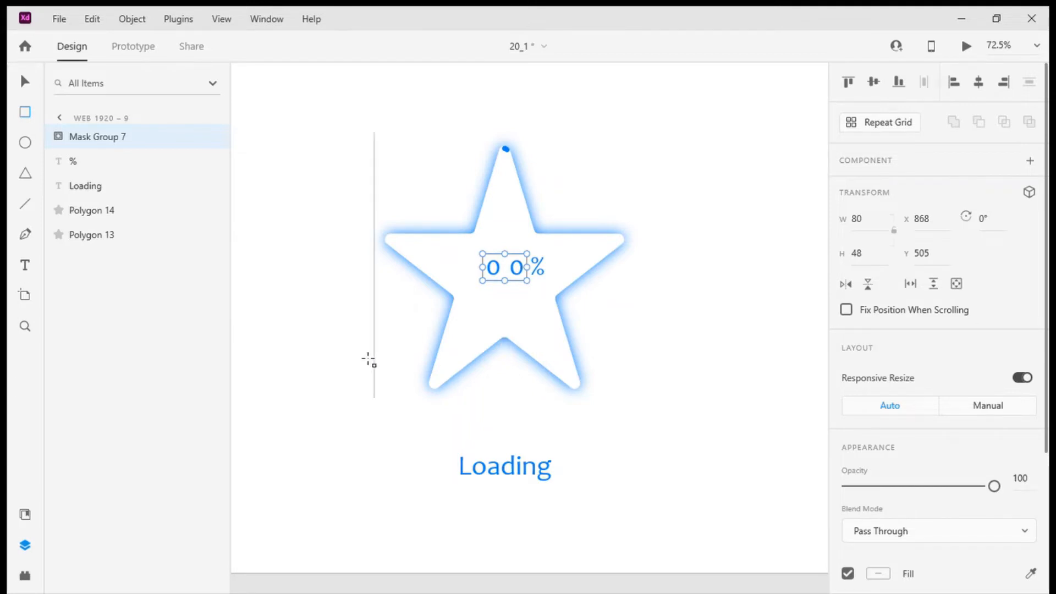
pyautogui.click(26, 237)
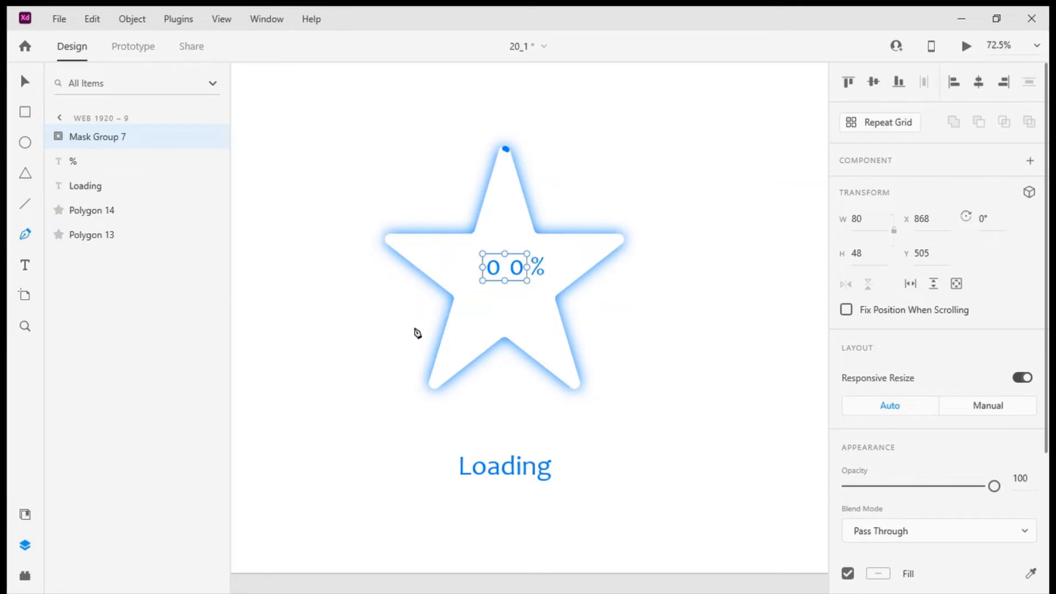
pyautogui.click(374, 398)
pyautogui.moveTo(429, 343); pyautogui.dragTo(490, 377)
pyautogui.click(482, 365)
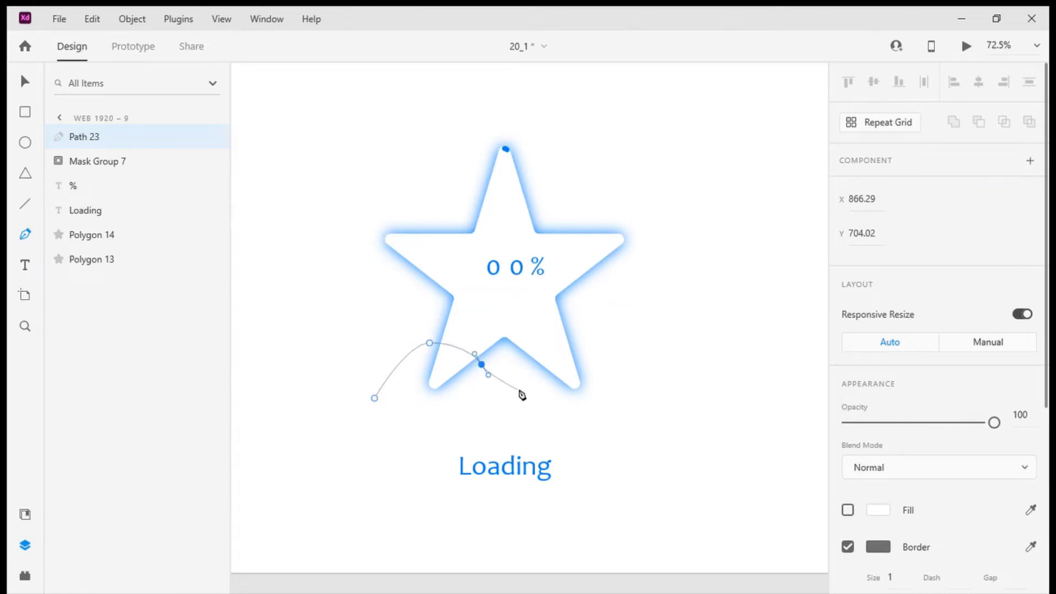
pyautogui.moveTo(523, 390); pyautogui.dragTo(545, 385)
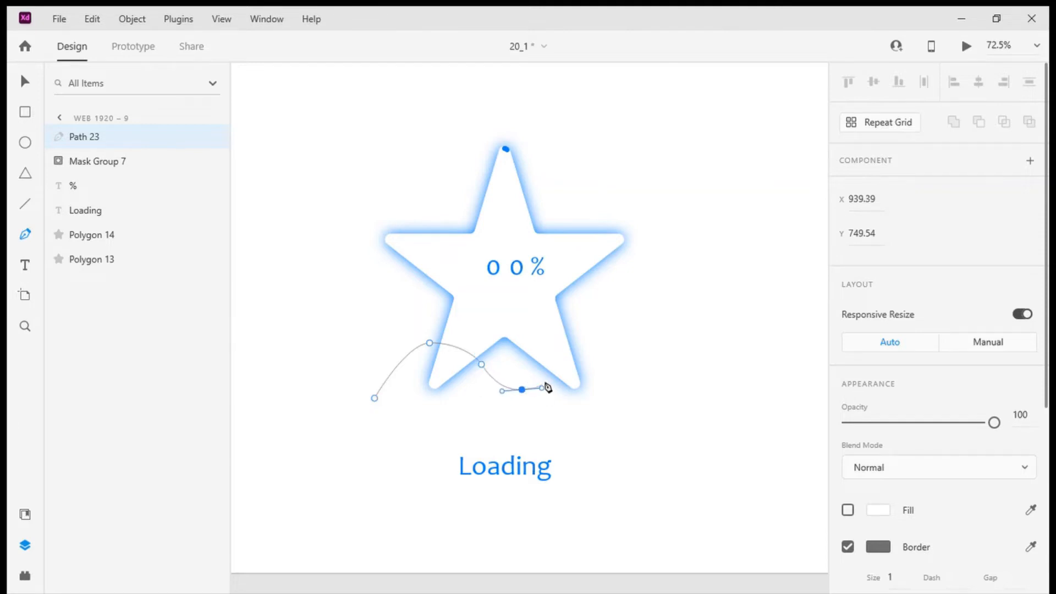
pyautogui.click(582, 348)
pyautogui.moveTo(585, 352); pyautogui.dragTo(616, 350)
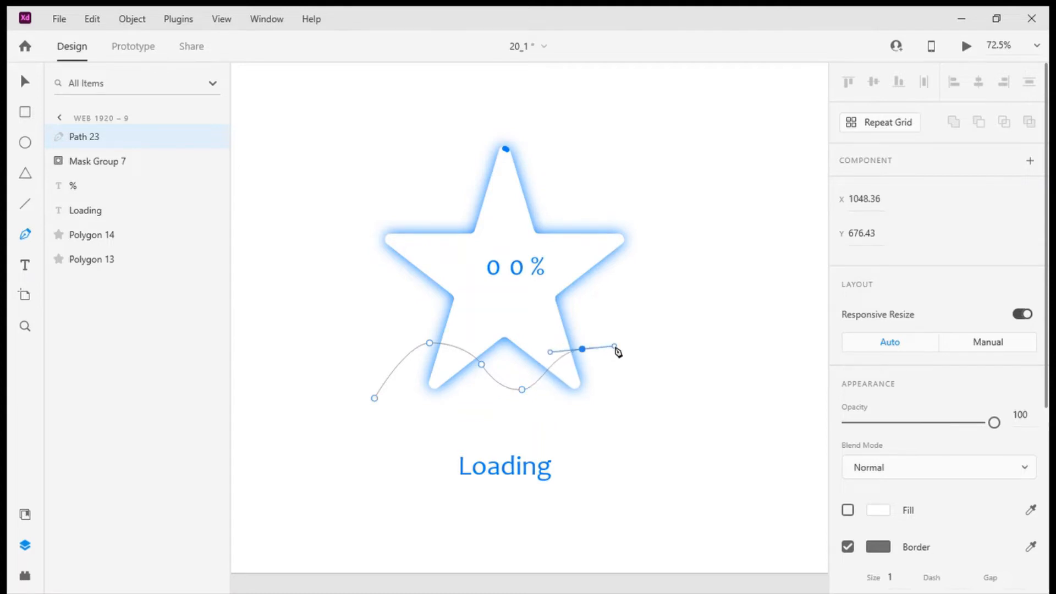
pyautogui.click(661, 380)
pyautogui.moveTo(663, 383); pyautogui.dragTo(666, 391)
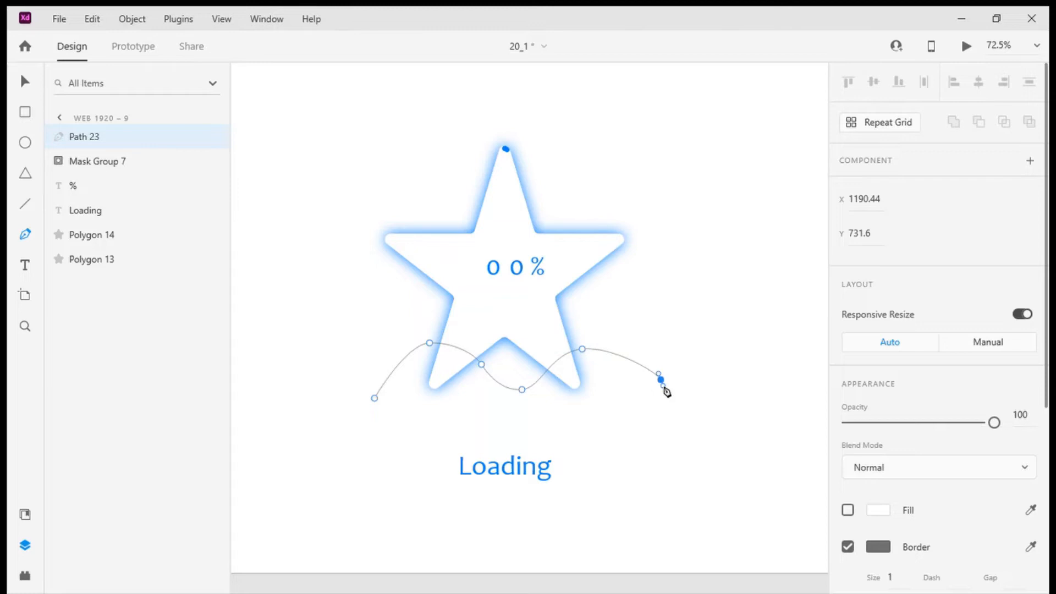
# Step: Close the wave into a shape with straight sides and a flat base at about Y 810, between X 1190 and X 673
pyautogui.keyDown('shift'); pyautogui.click(662, 427); pyautogui.keyUp('shift')
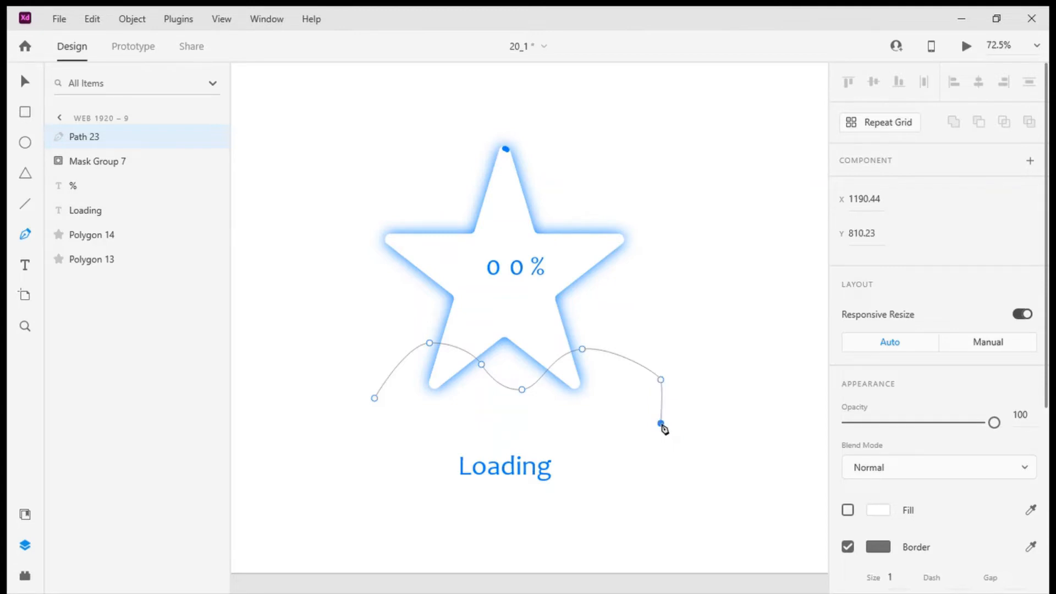
pyautogui.keyDown('shift'); pyautogui.click(375, 424); pyautogui.keyUp('shift')
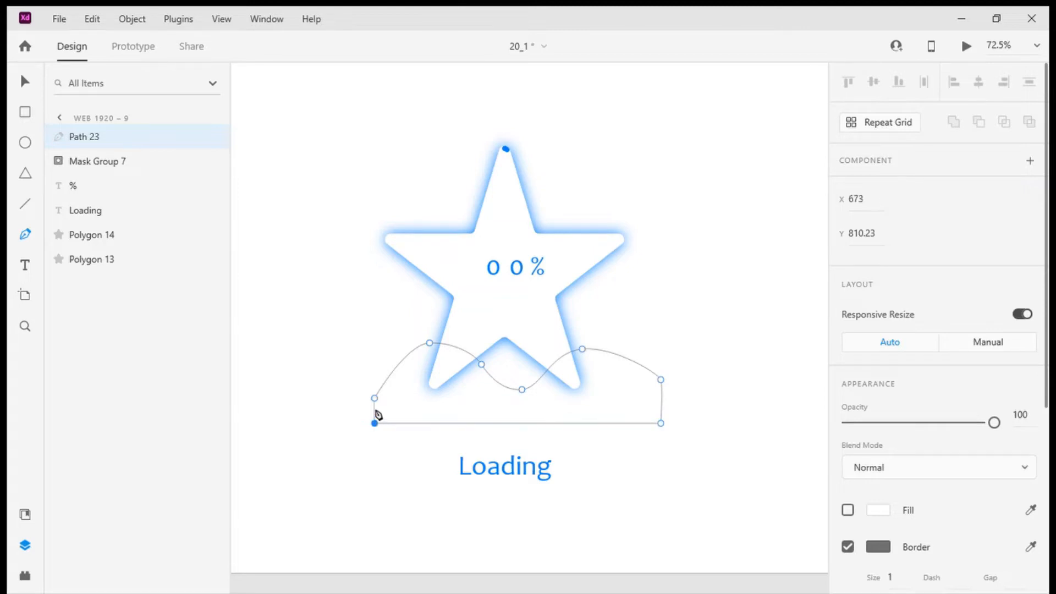
pyautogui.click(375, 398)
pyautogui.press('Escape')
pyautogui.click(279, 325)
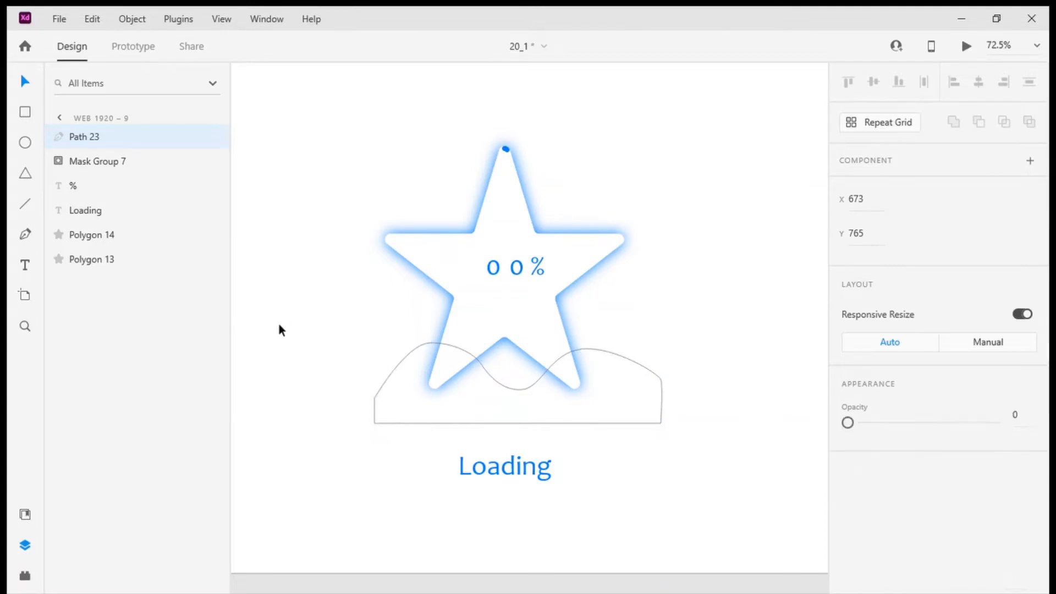
# Step: Fill the wave with blue #007DFB at 50% opacity and move it down to X 663, Y 728.33
pyautogui.click(427, 424)
pyautogui.scroll(-6, 946, 454)
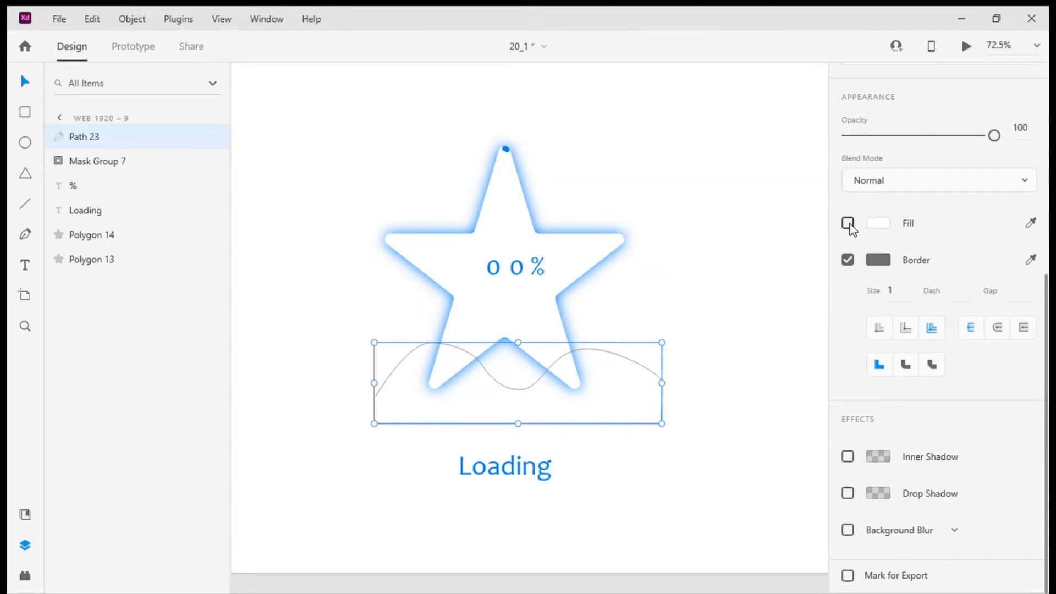
pyautogui.click(847, 223)
pyautogui.click(890, 227)
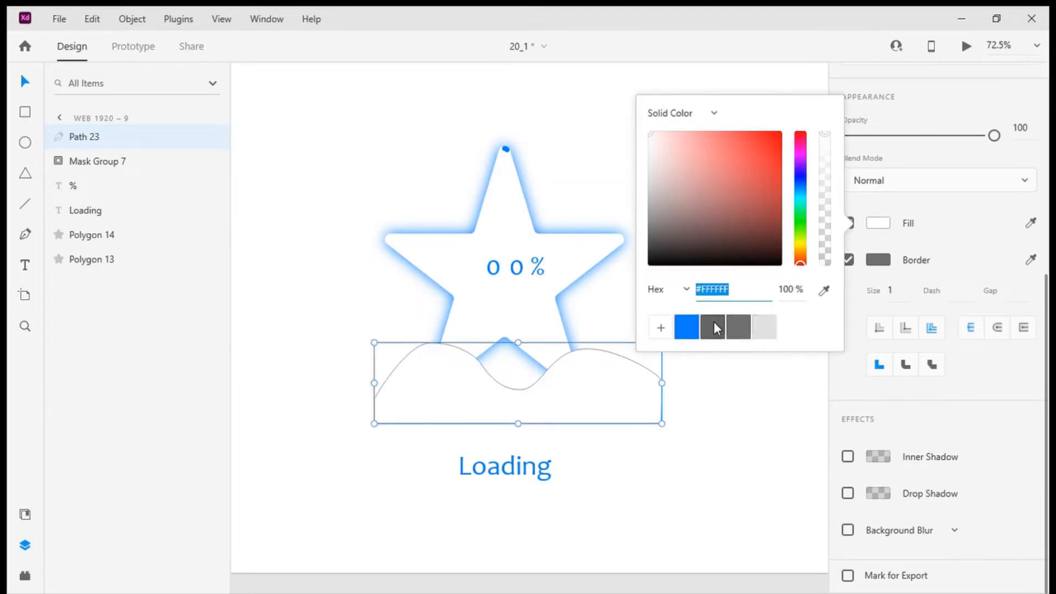
pyautogui.click(686, 327)
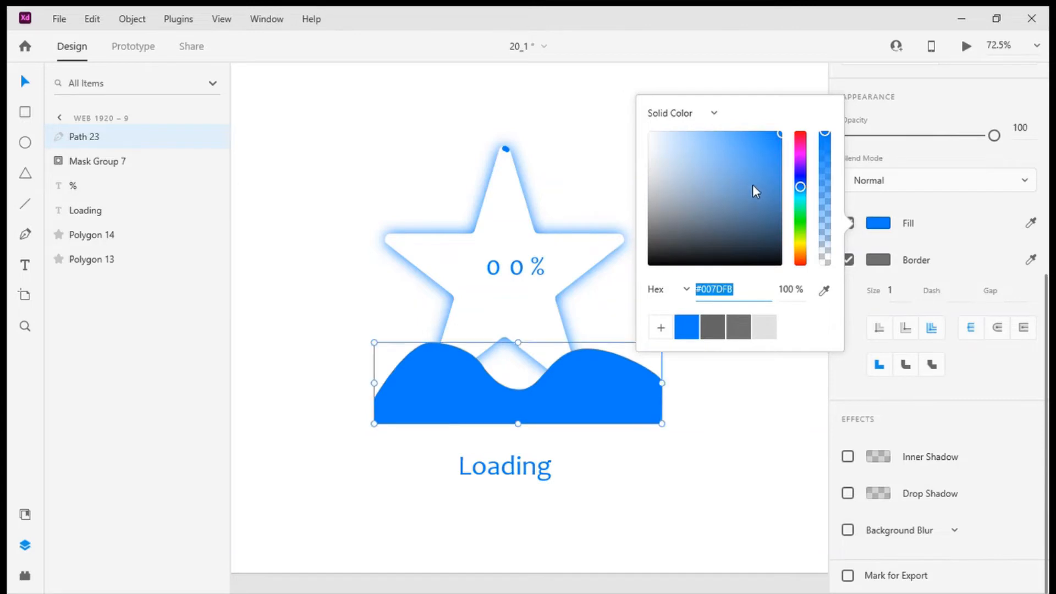
pyautogui.moveTo(824, 177); pyautogui.dragTo(830, 209)
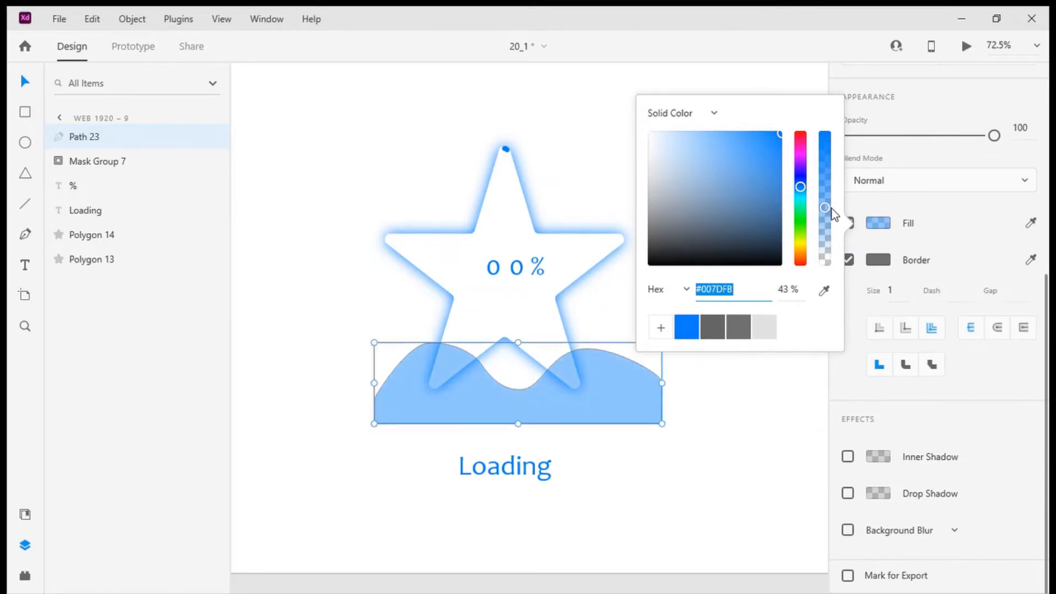
pyautogui.click(799, 298)
pyautogui.write('50')
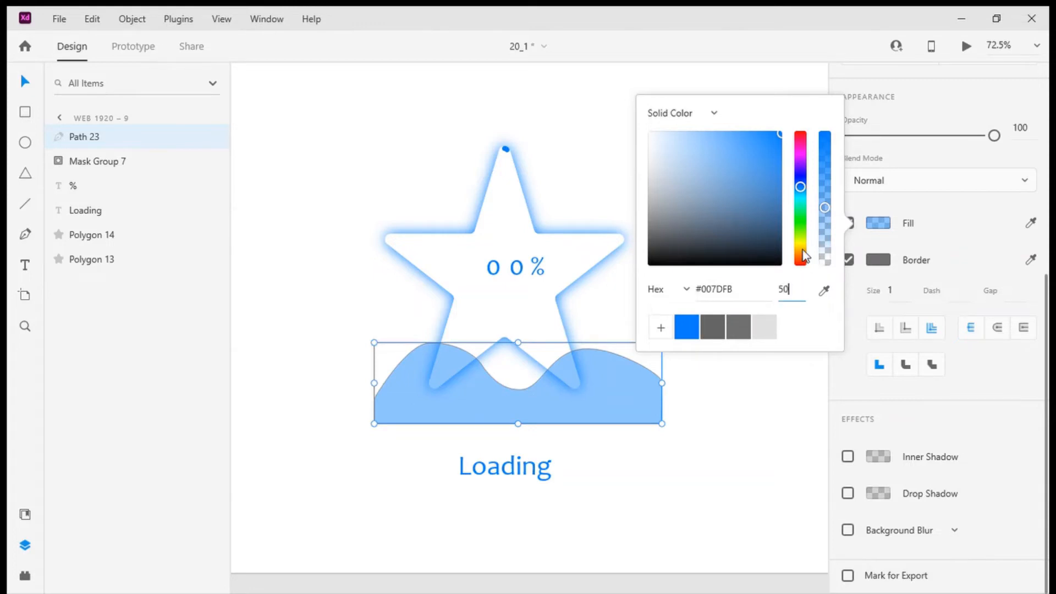
pyautogui.press('Return')
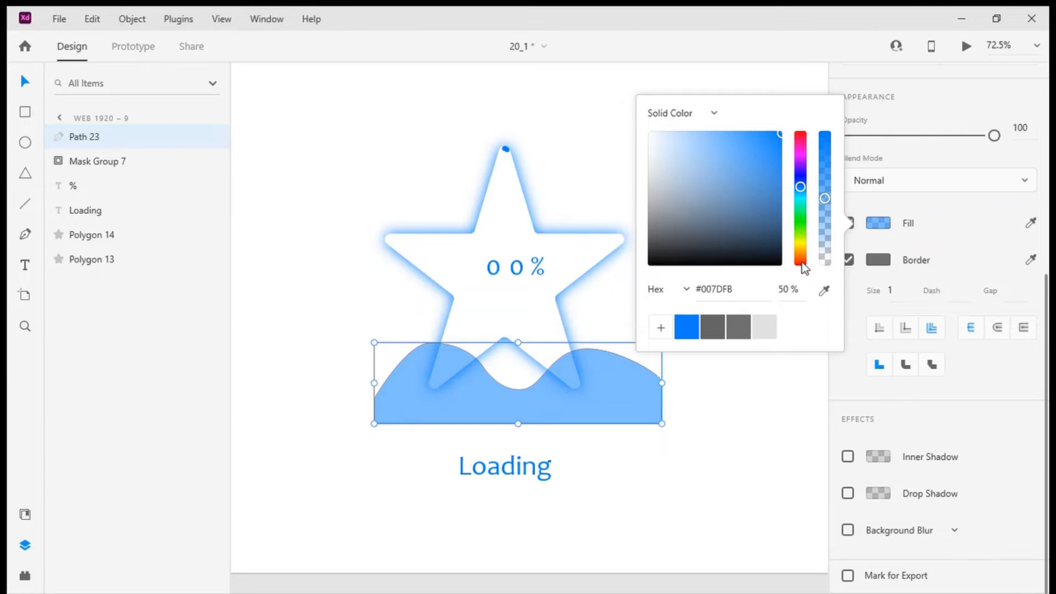
pyautogui.click(620, 114)
pyautogui.moveTo(596, 389); pyautogui.dragTo(591, 420)
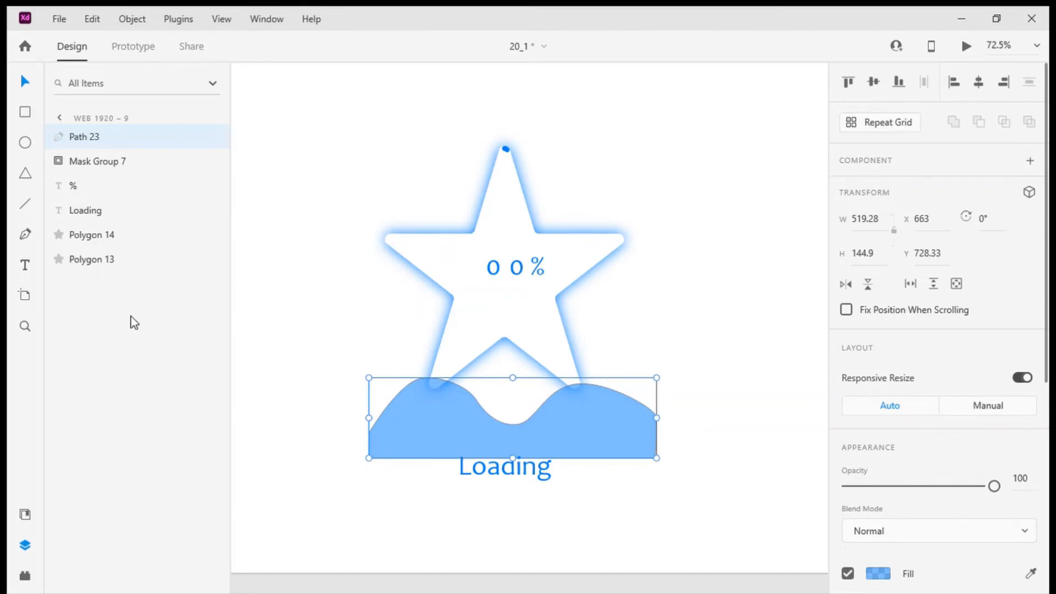
# Step: Try to mask the upper star, Polygon 14, together with the wave path
pyautogui.click(106, 162)
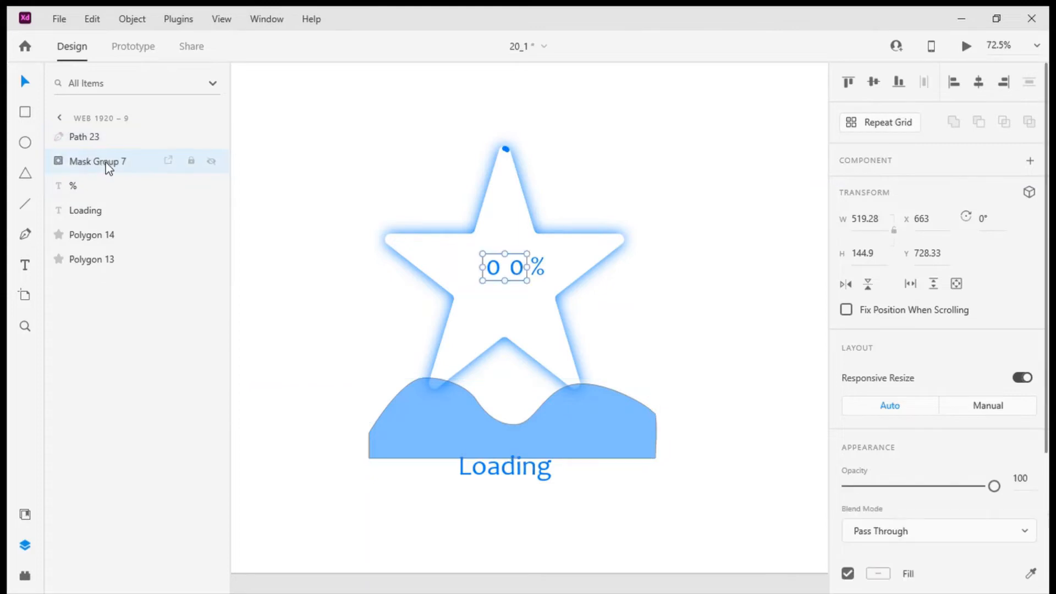
pyautogui.click(100, 239)
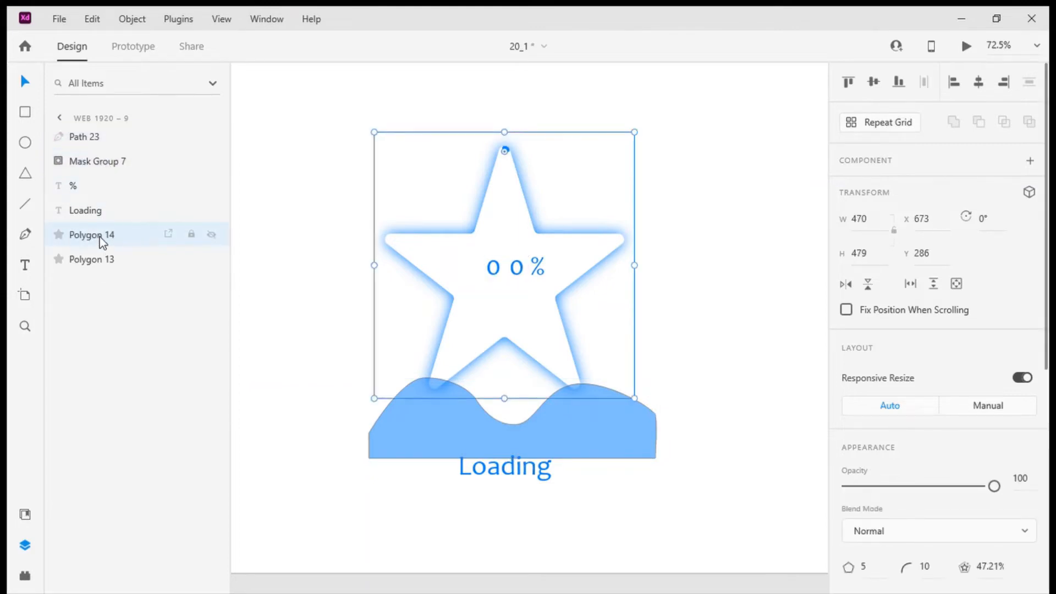
pyautogui.keyDown('ctrl'); pyautogui.click(116, 139); pyautogui.keyUp('ctrl')
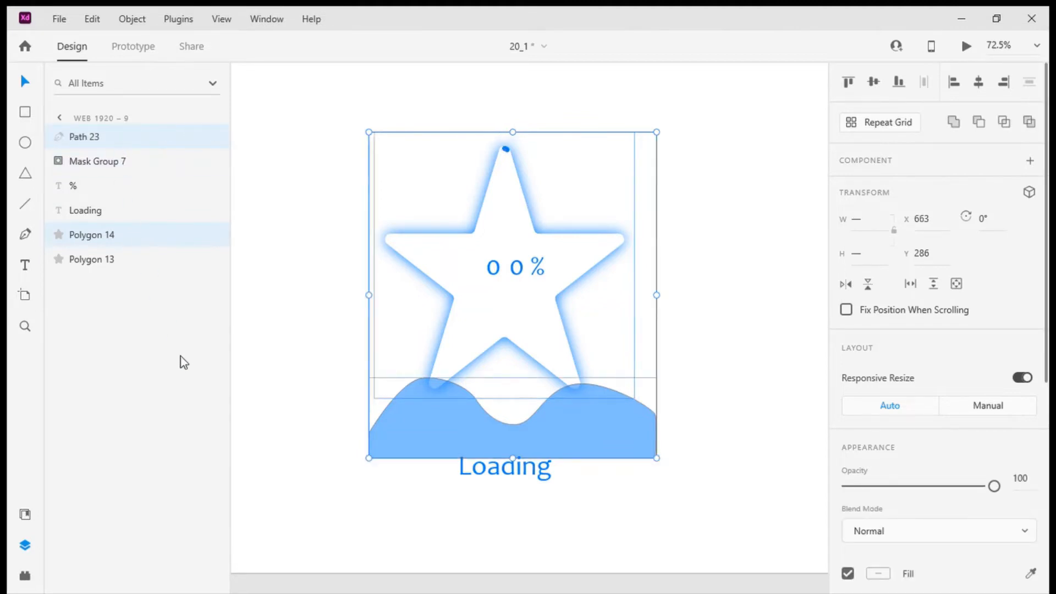
pyautogui.hotkey('ctrl', 'shift', 'm')
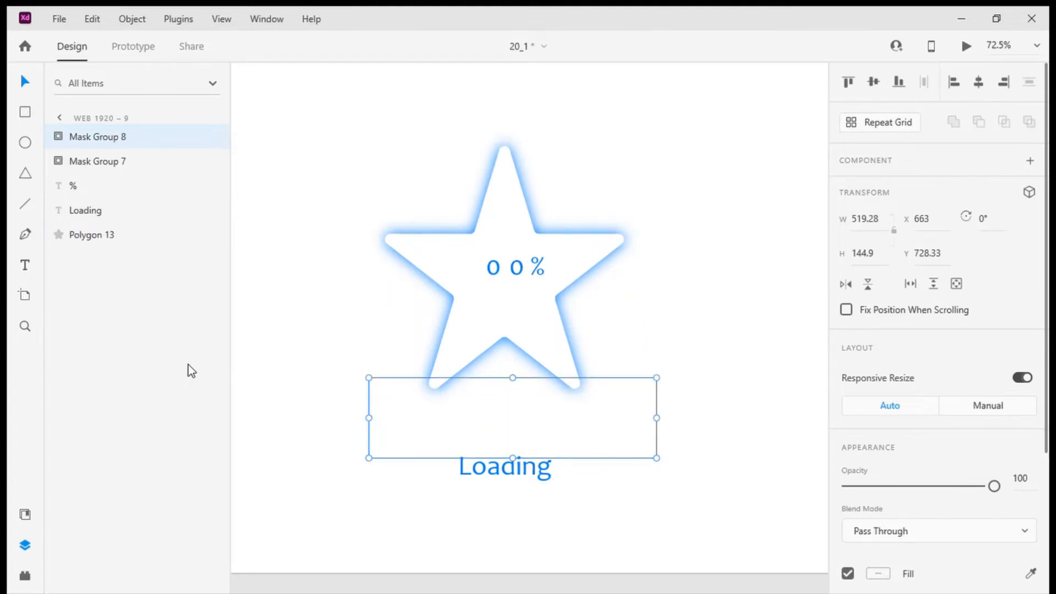
pyautogui.moveTo(418, 432); pyautogui.dragTo(410, 404)
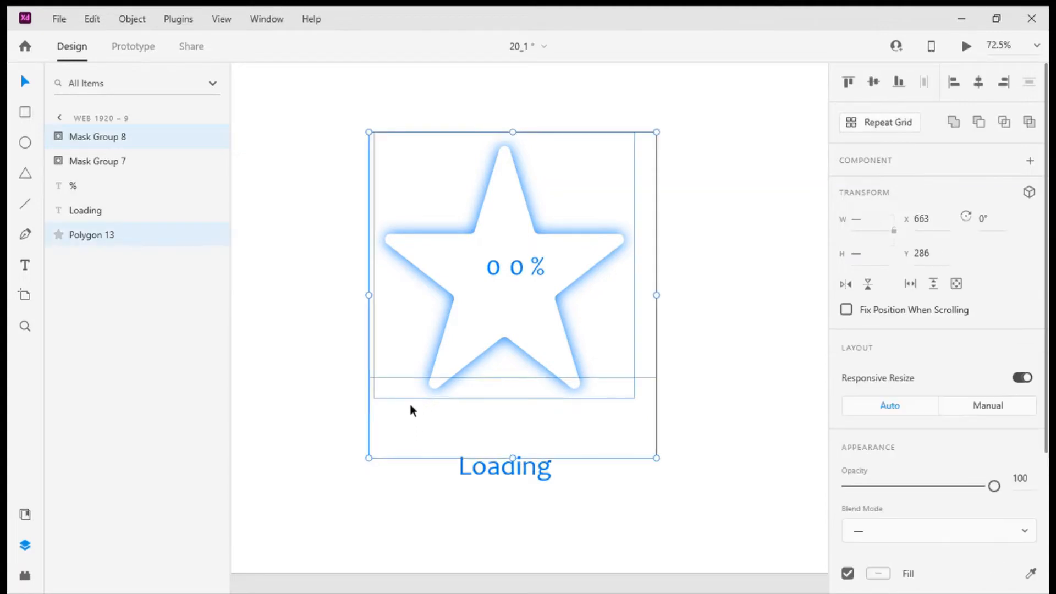
pyautogui.click(333, 419)
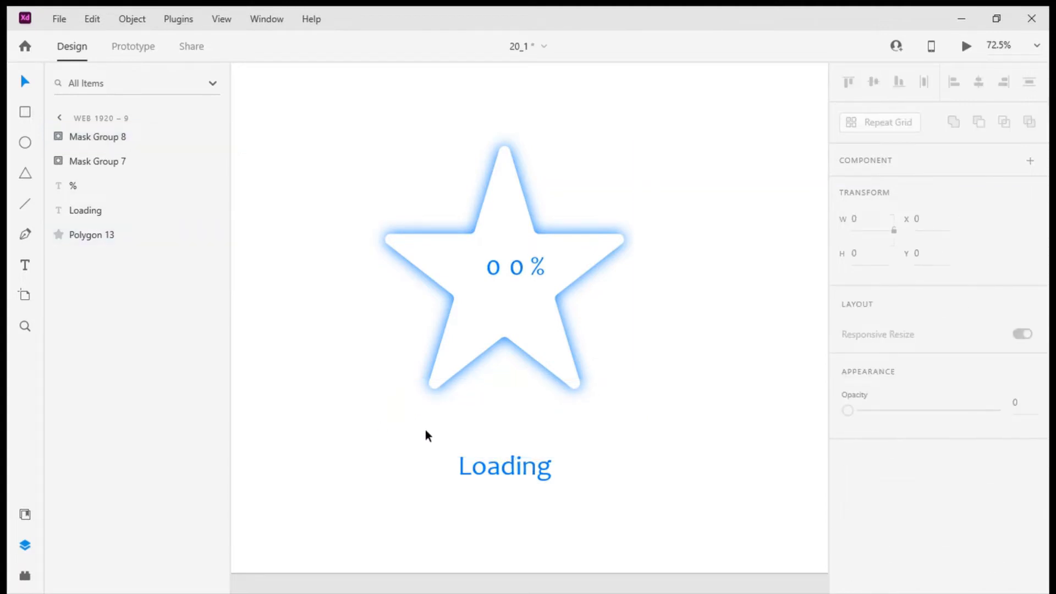
# Step: Check the star inside the new mask group and undo the masking
pyautogui.click(58, 136)
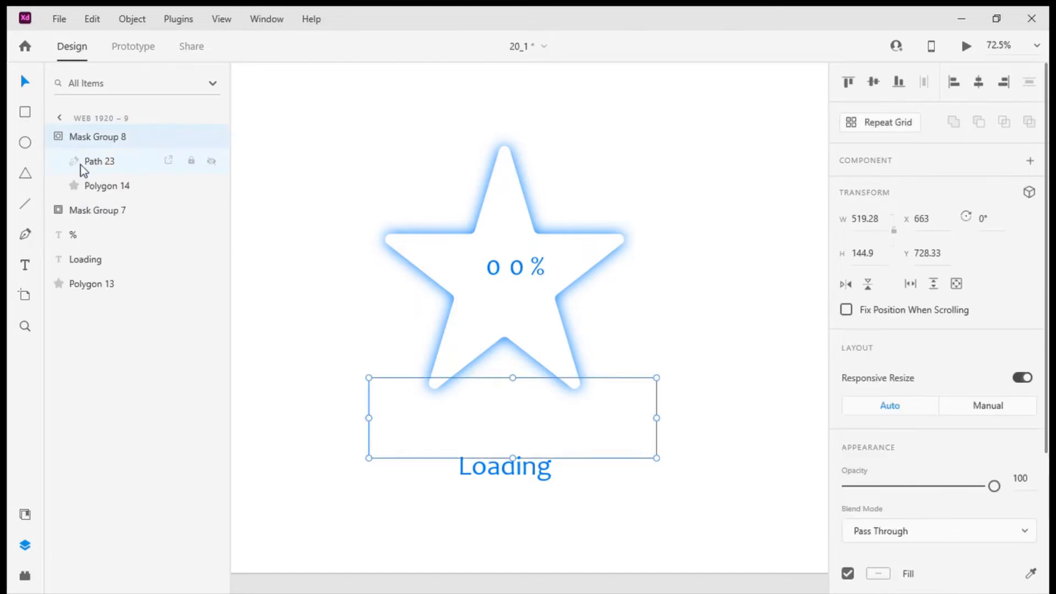
pyautogui.click(104, 188)
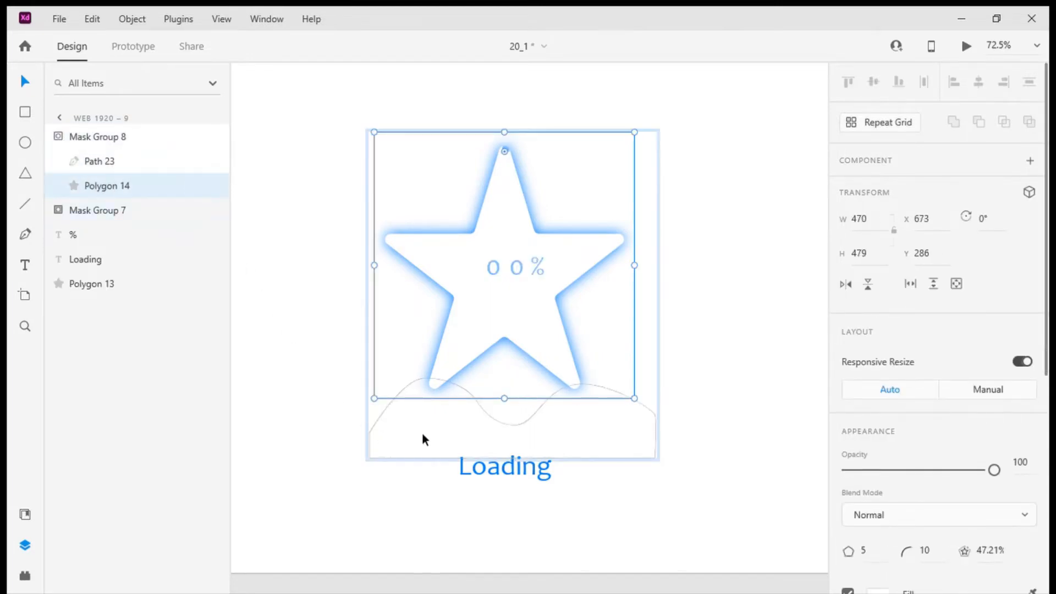
pyautogui.moveTo(215, 286)
pyautogui.click(284, 252)
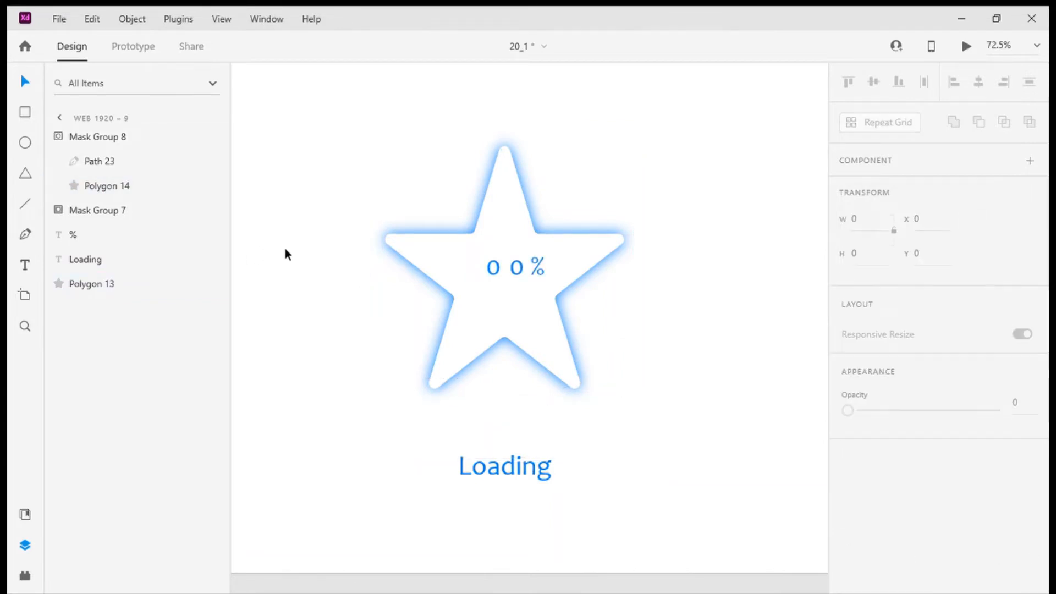
pyautogui.hotkey('ctrl', 'z')
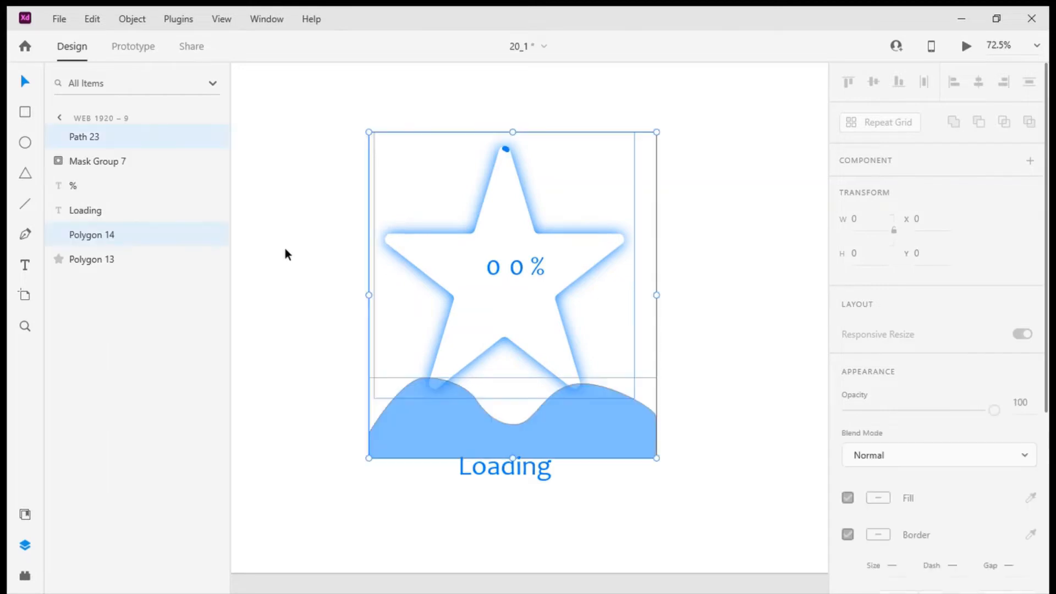
# Step: Move the wave slightly up to X 662, Y 718.33
pyautogui.click(308, 328)
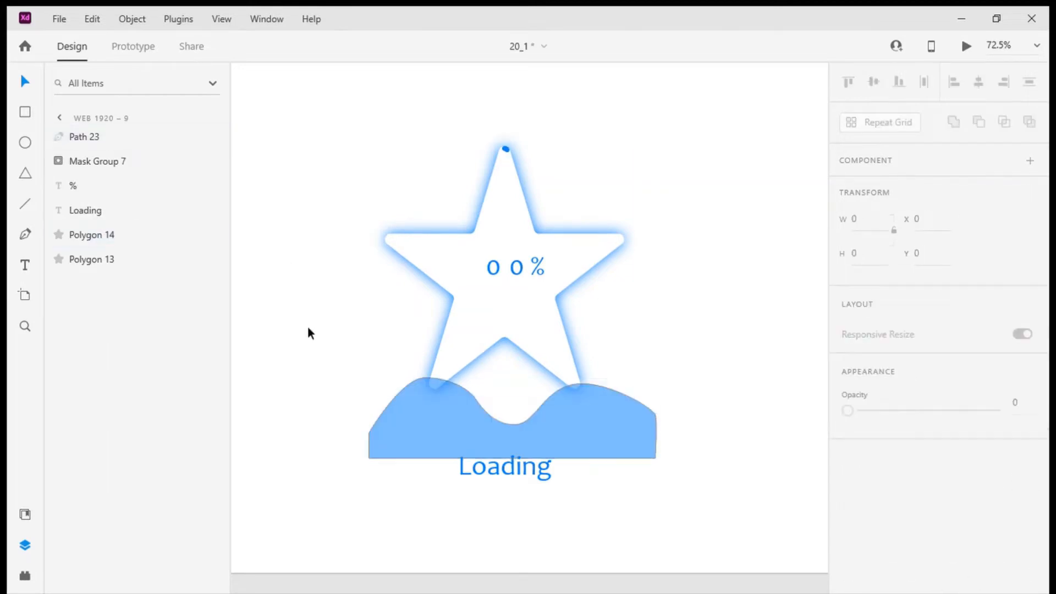
pyautogui.moveTo(454, 430); pyautogui.dragTo(454, 425)
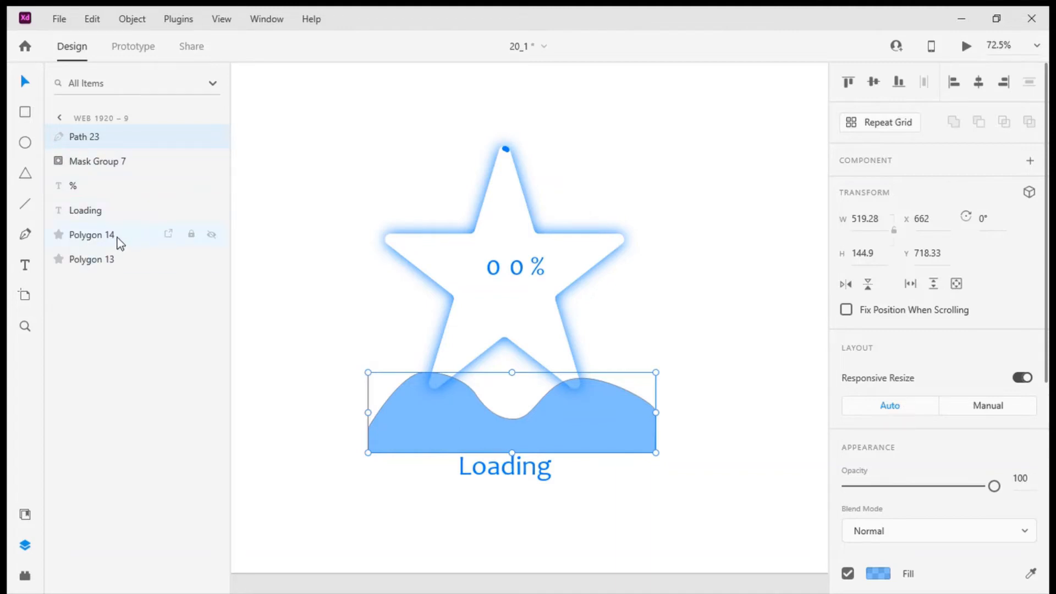
# Step: Try masking the lower star, Polygon 13, together with the wave path, and undo the mask
pyautogui.click(93, 260)
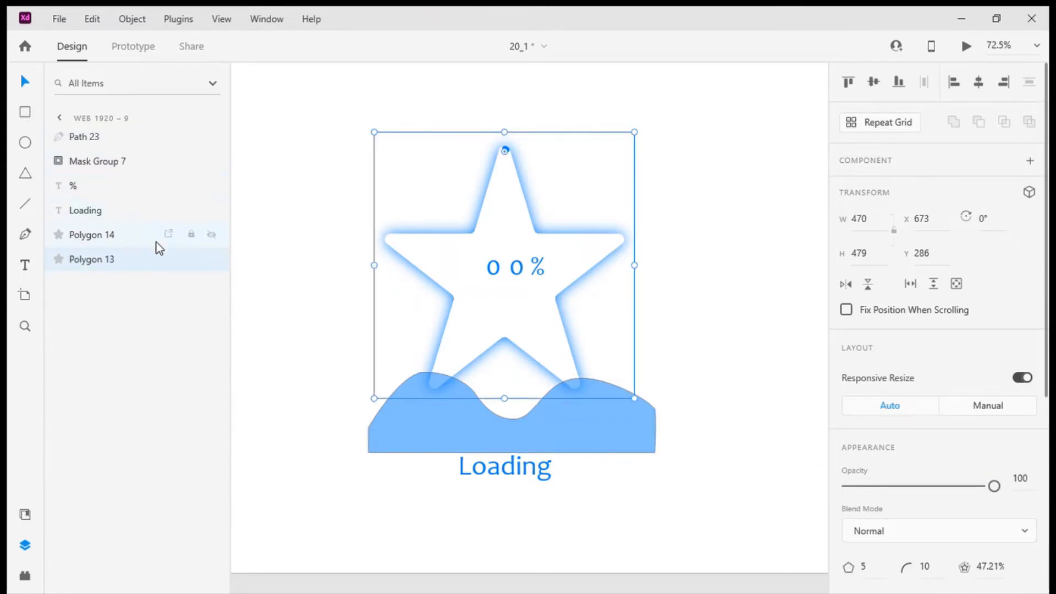
pyautogui.keyDown('ctrl'); pyautogui.click(99, 140); pyautogui.keyUp('ctrl')
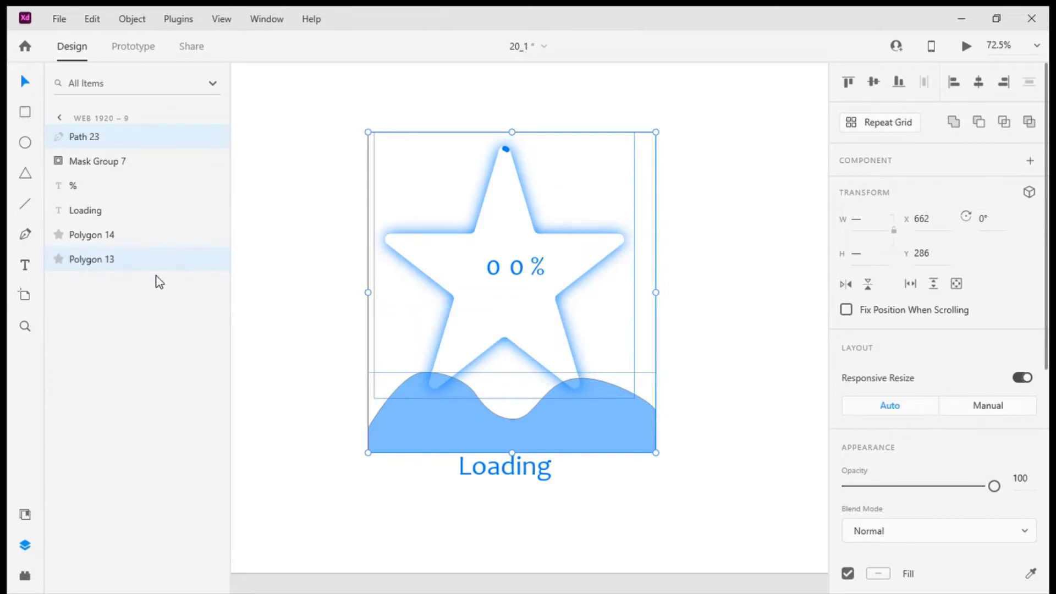
pyautogui.hotkey('ctrl', 'shift', 'm')
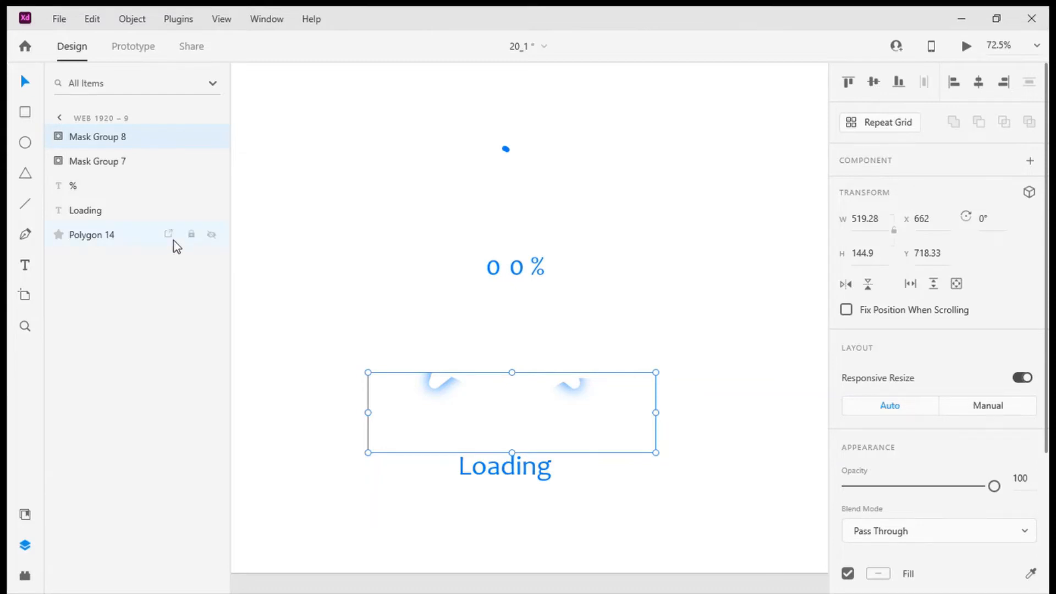
pyautogui.hotkey('ctrl', 'z')
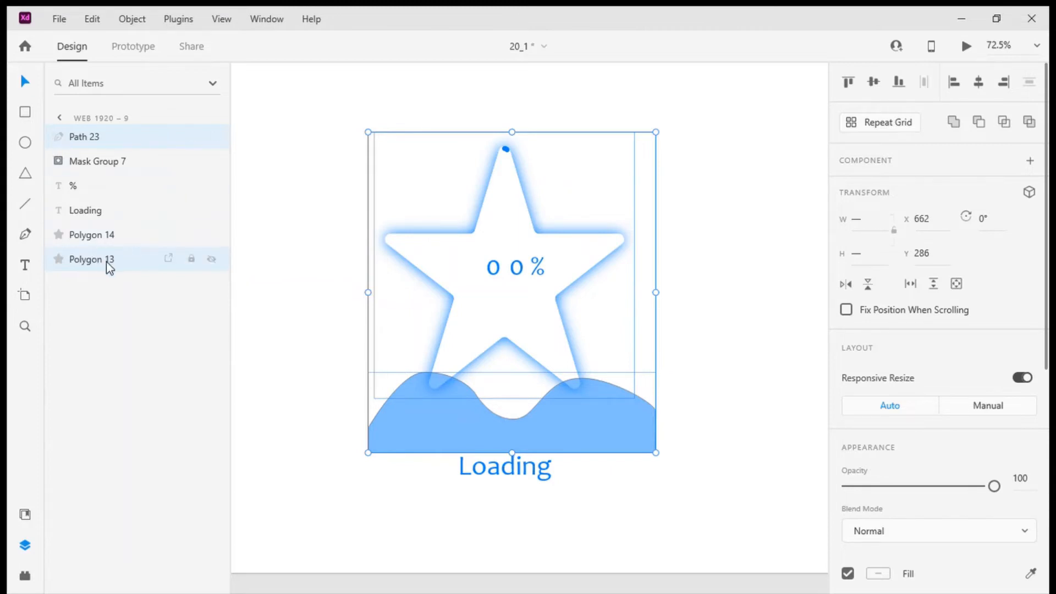
# Step: Reorder the layers so Path 23 is topmost, followed by Polygon 14 and Polygon 13, all above Mask Group 7
pyautogui.moveTo(106, 261); pyautogui.dragTo(101, 128)
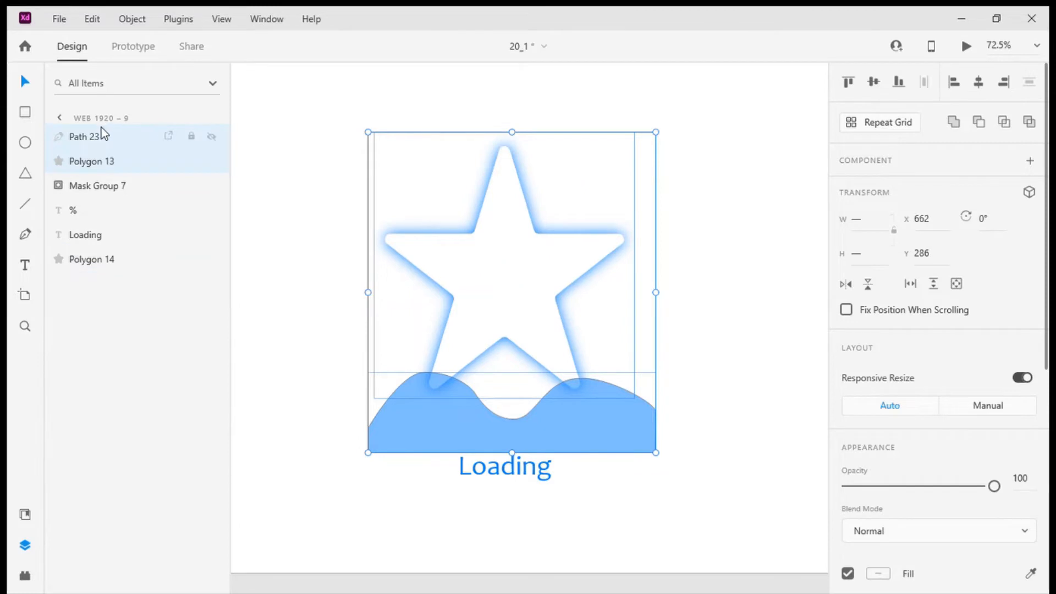
pyautogui.click(110, 259)
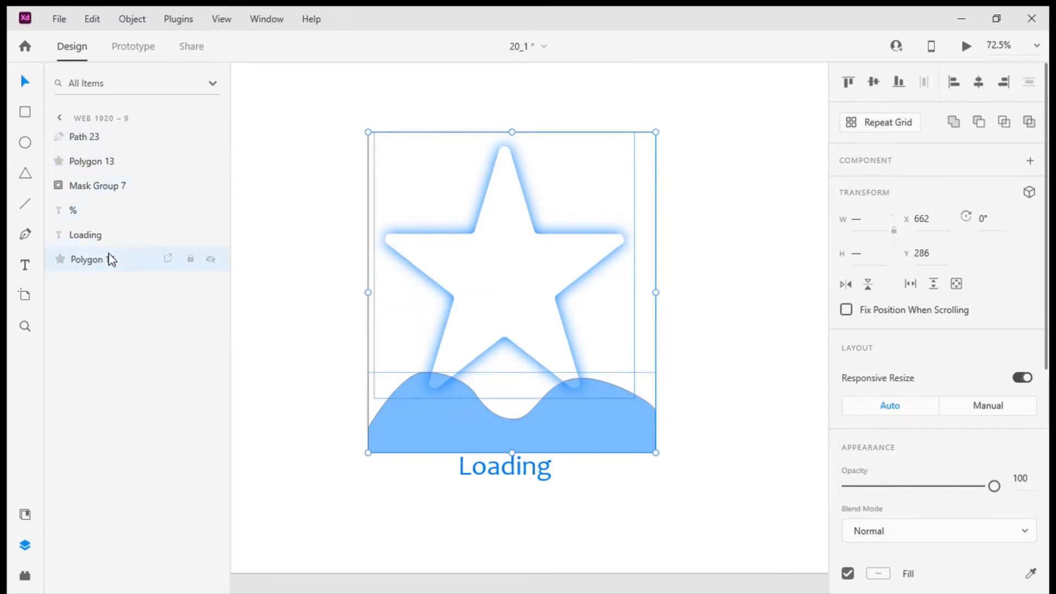
pyautogui.moveTo(110, 259); pyautogui.dragTo(111, 136)
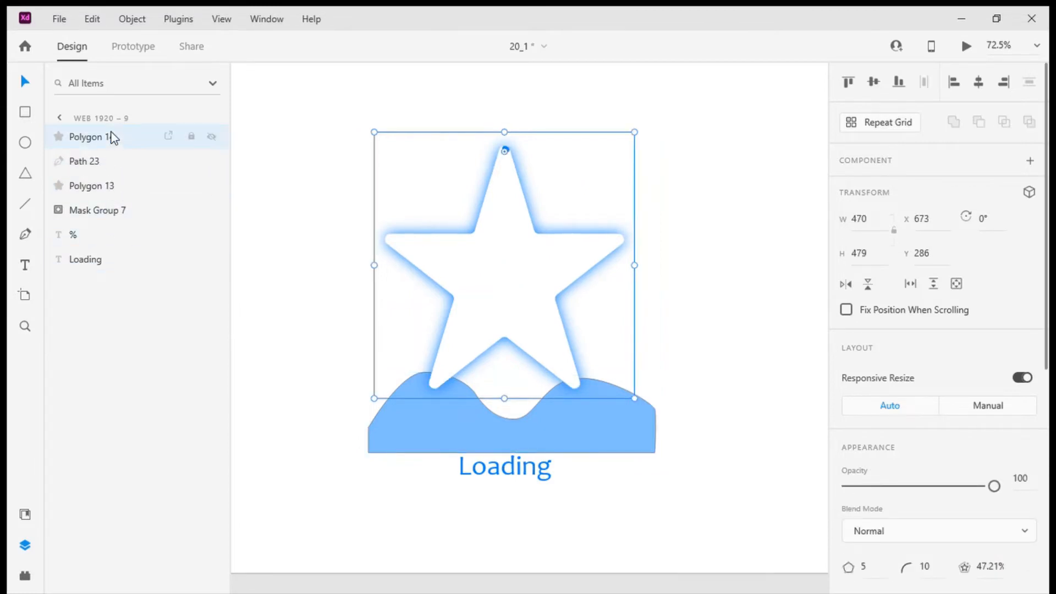
pyautogui.moveTo(107, 185); pyautogui.dragTo(107, 154)
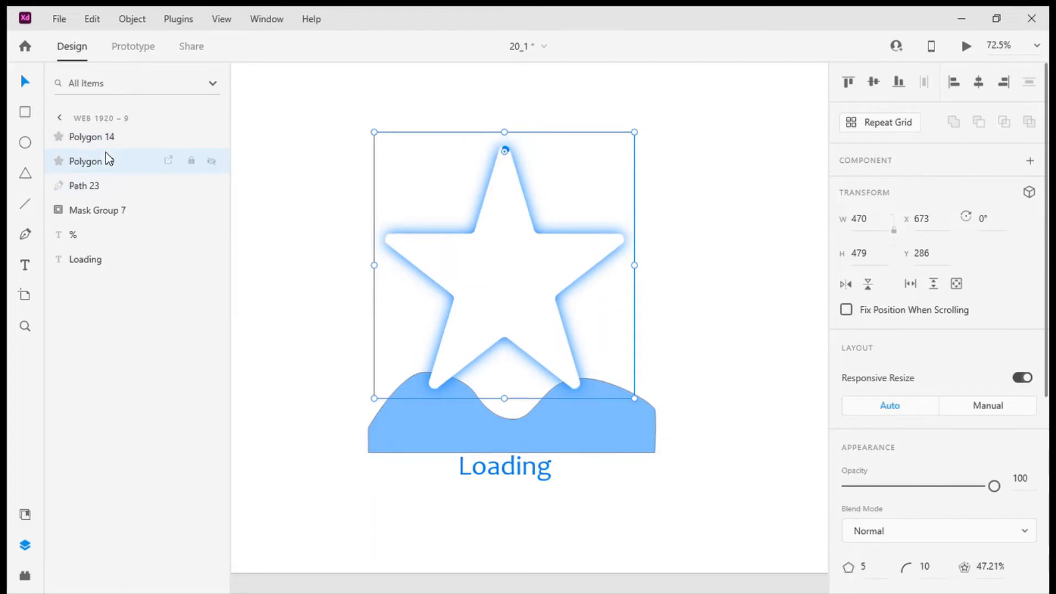
pyautogui.click(104, 187)
pyautogui.moveTo(100, 188); pyautogui.dragTo(101, 132)
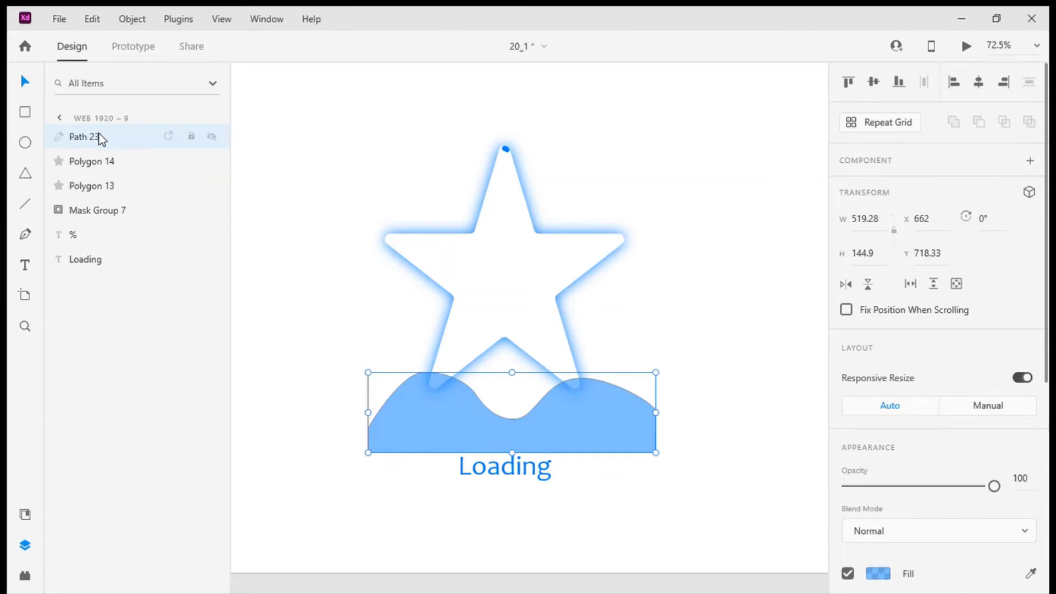
# Step: Try masking Polygon 14 with the wave path and check the masked area beside the glowing star
pyautogui.keyDown('shift'); pyautogui.click(110, 164); pyautogui.keyUp('shift')
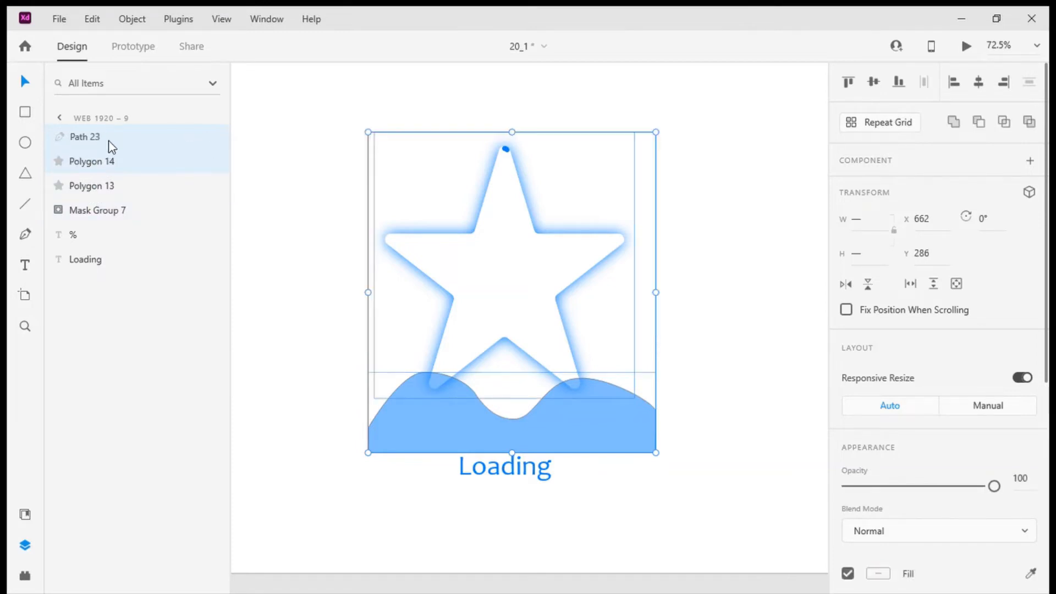
pyautogui.hotkey('ctrl', 'shift', 'm')
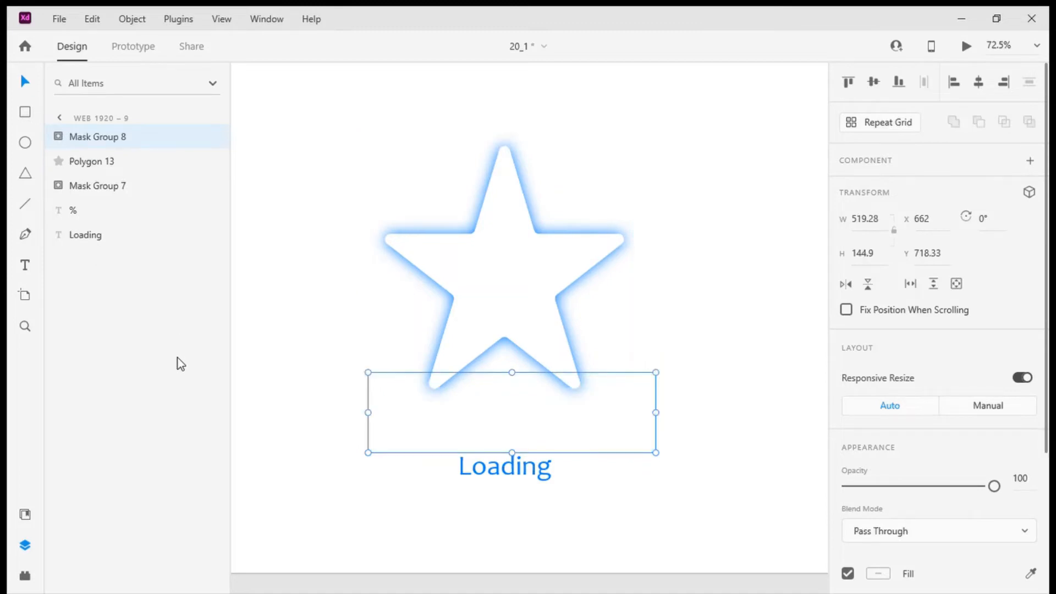
pyautogui.keyDown('shift'); pyautogui.click(526, 396); pyautogui.keyUp('shift')
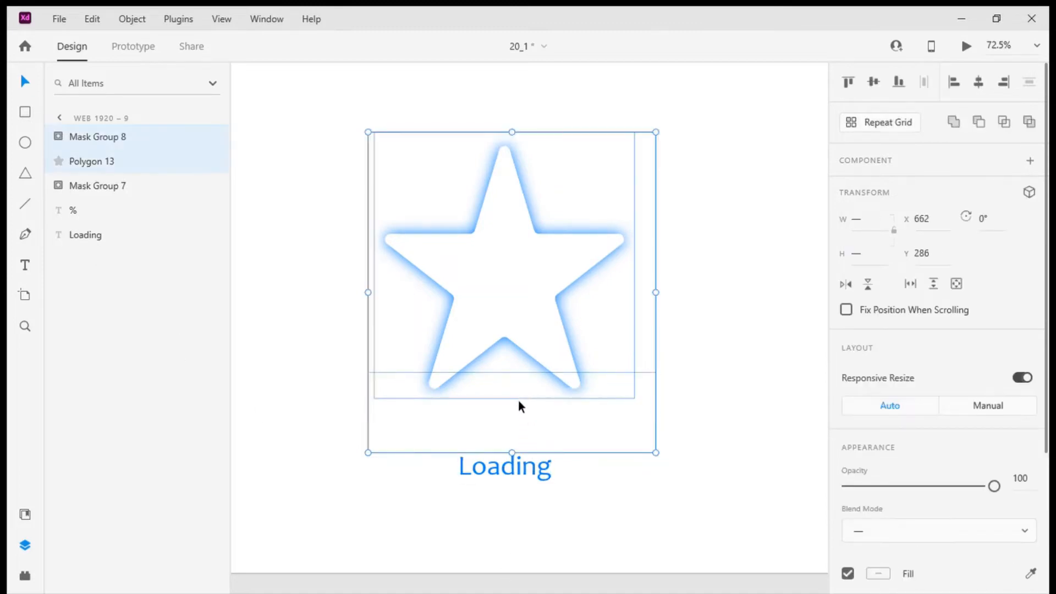
pyautogui.click(519, 428)
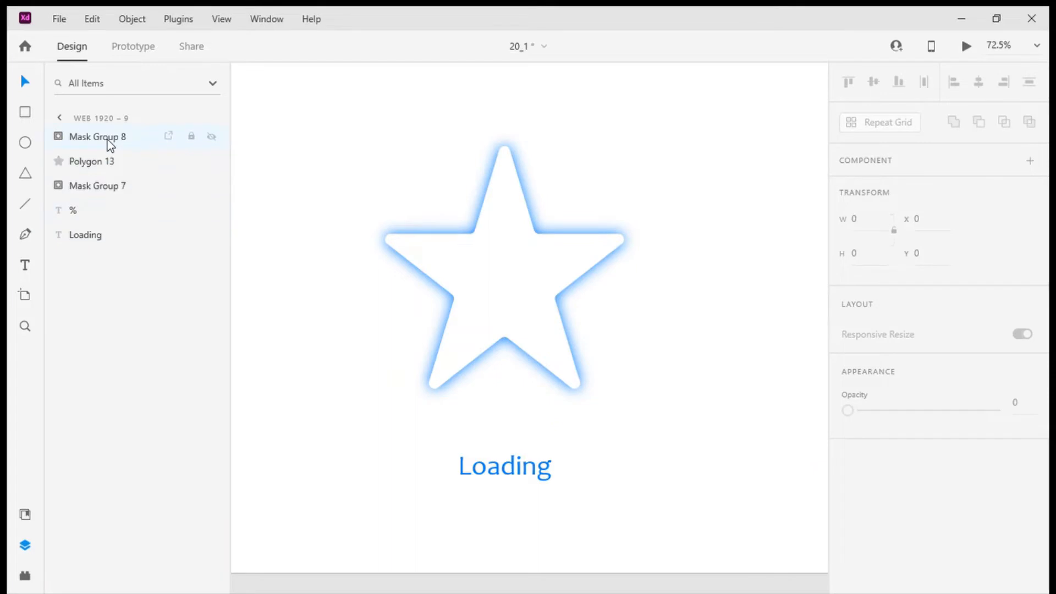
pyautogui.click(109, 142)
pyautogui.click(521, 420)
pyautogui.click(85, 142)
pyautogui.keyDown('shift'); pyautogui.click(507, 357); pyautogui.keyUp('shift')
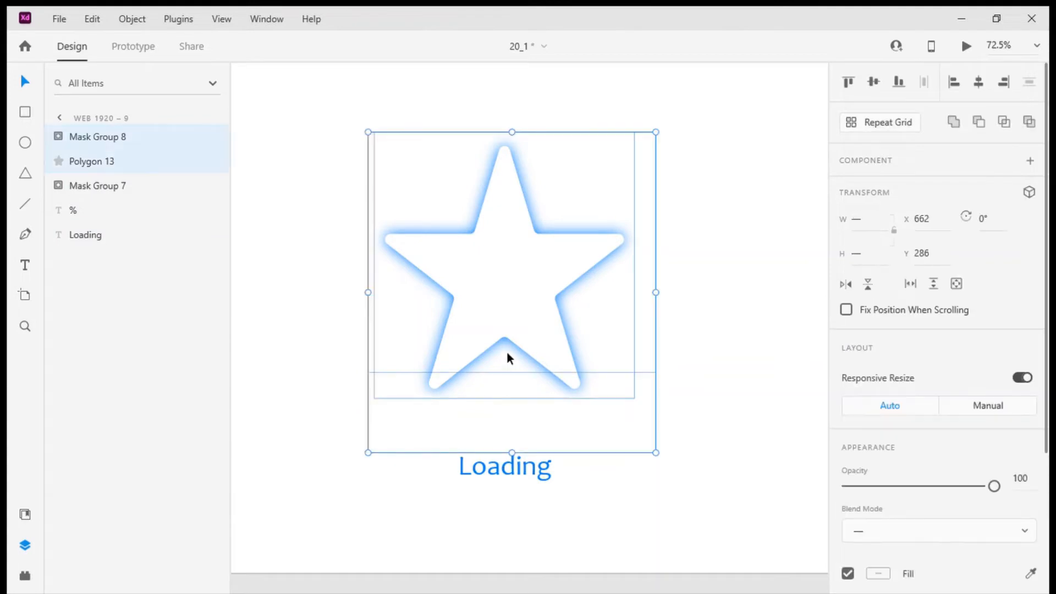
# Step: Inspect Polygon 14 inside the new mask group and undo the masking
pyautogui.click(61, 137)
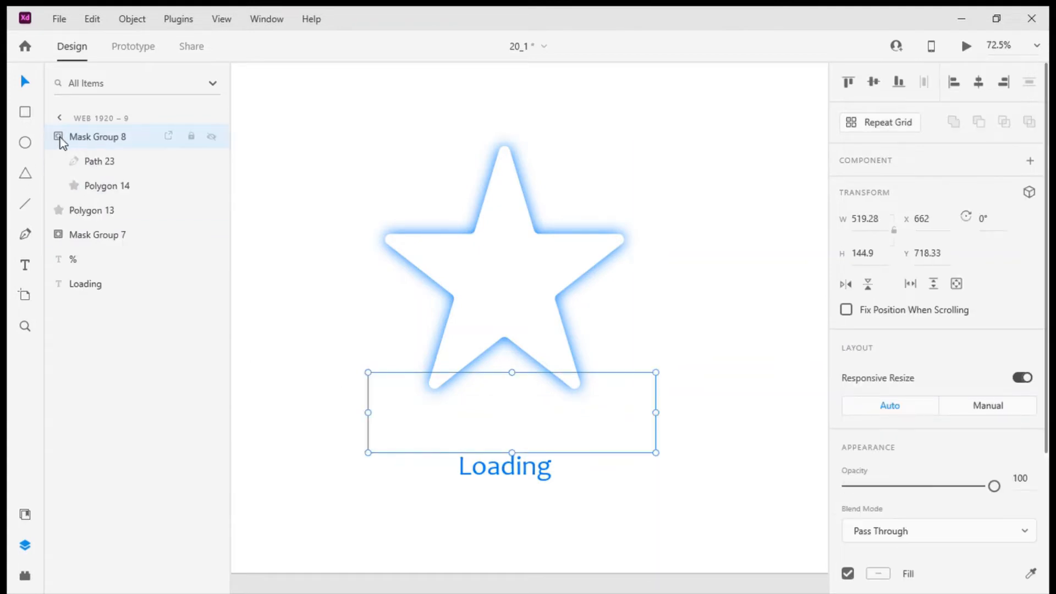
pyautogui.click(112, 177)
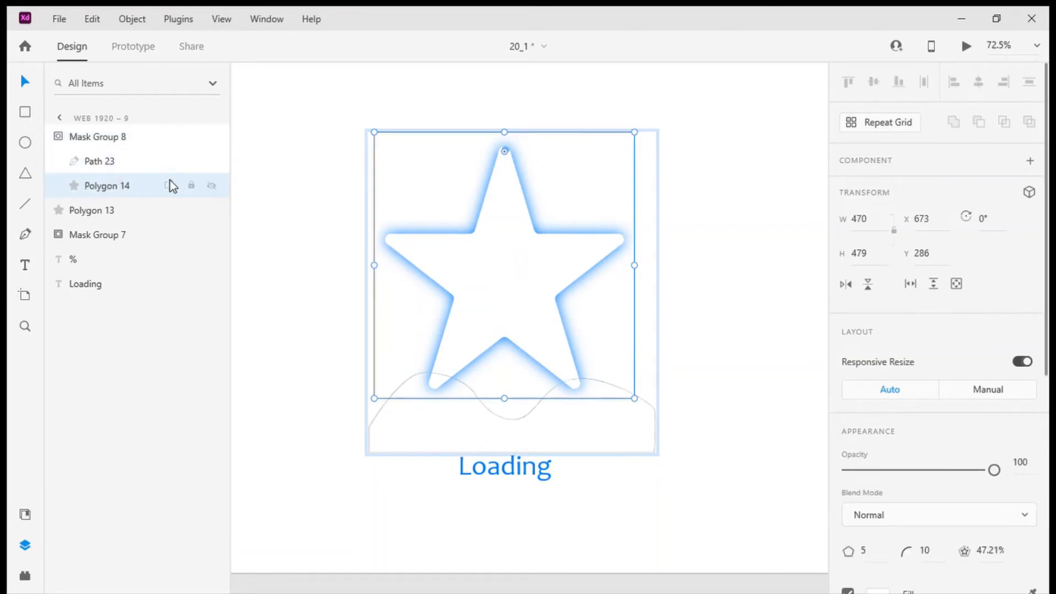
pyautogui.click(337, 297)
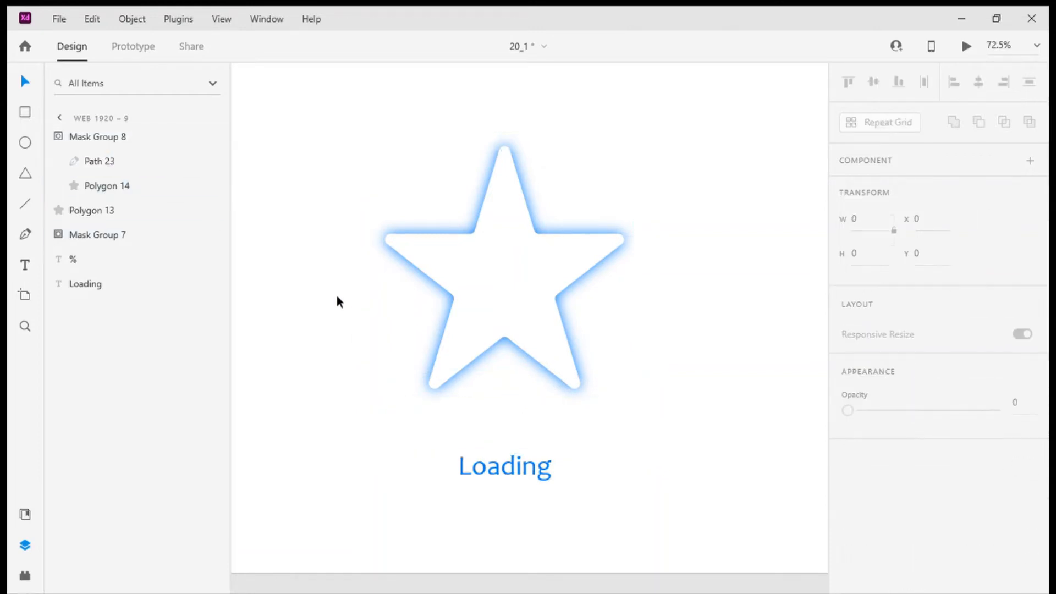
pyautogui.hotkey('ctrl', 'z')
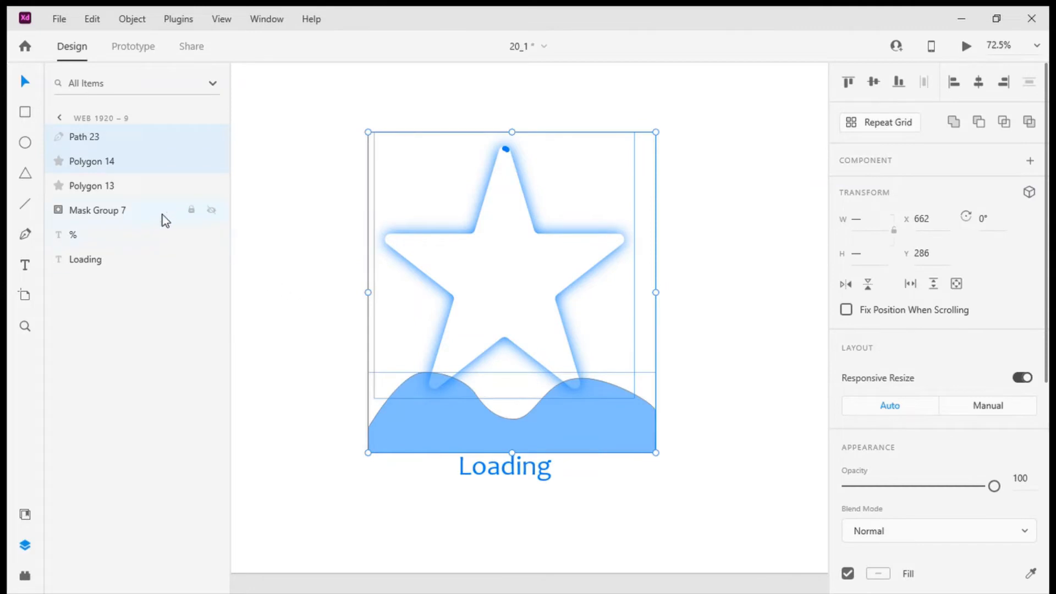
# Step: Try masking Polygon 13 with the wave path, and ungroup the resulting mask
pyautogui.click(114, 165)
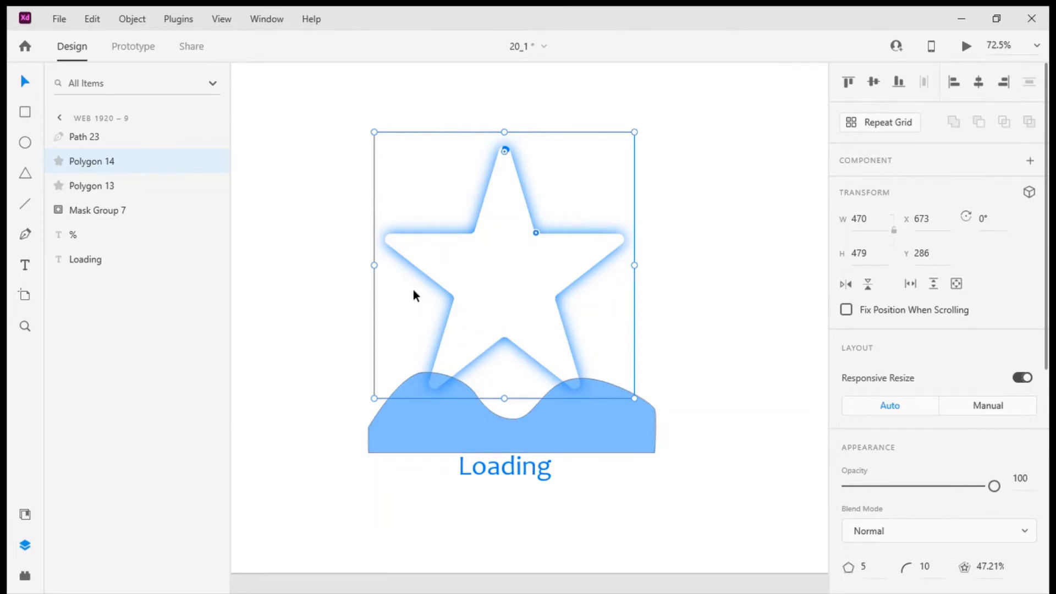
pyautogui.click(103, 187)
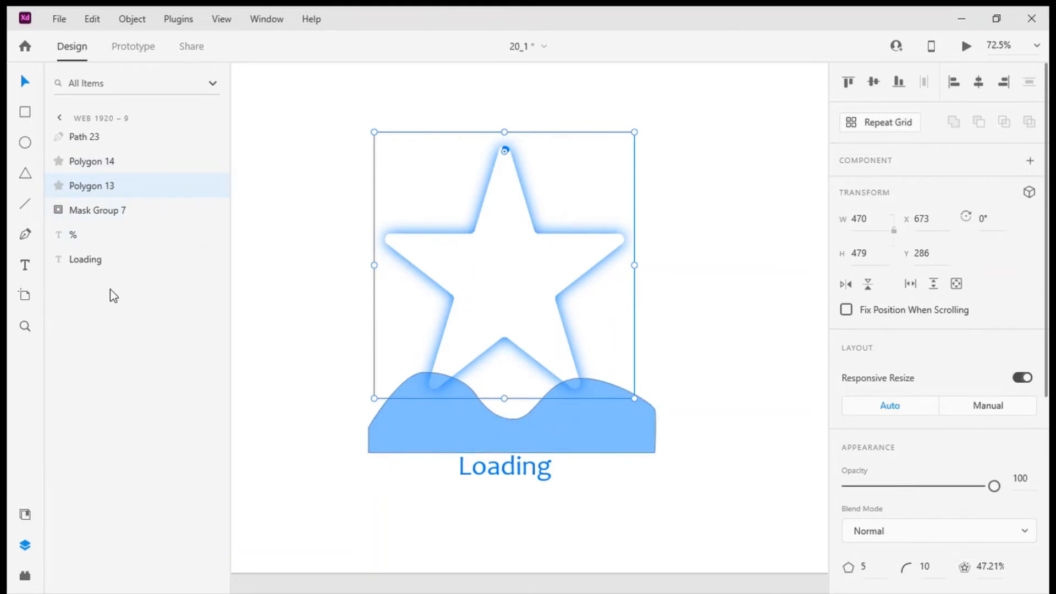
pyautogui.keyDown('shift'); pyautogui.click(443, 426); pyautogui.keyUp('shift')
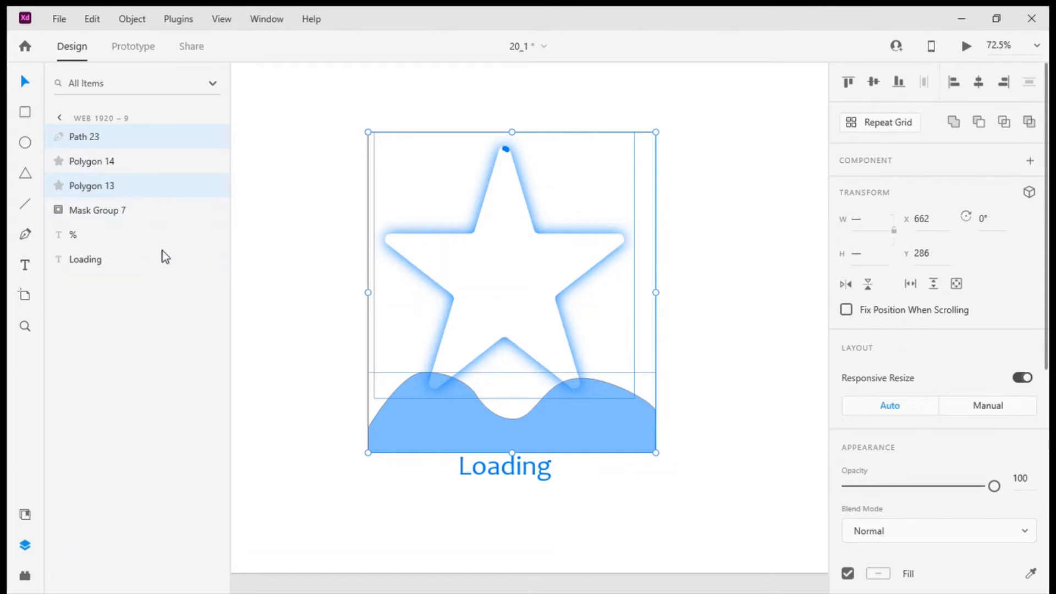
pyautogui.hotkey('ctrl', 'shift', 'm')
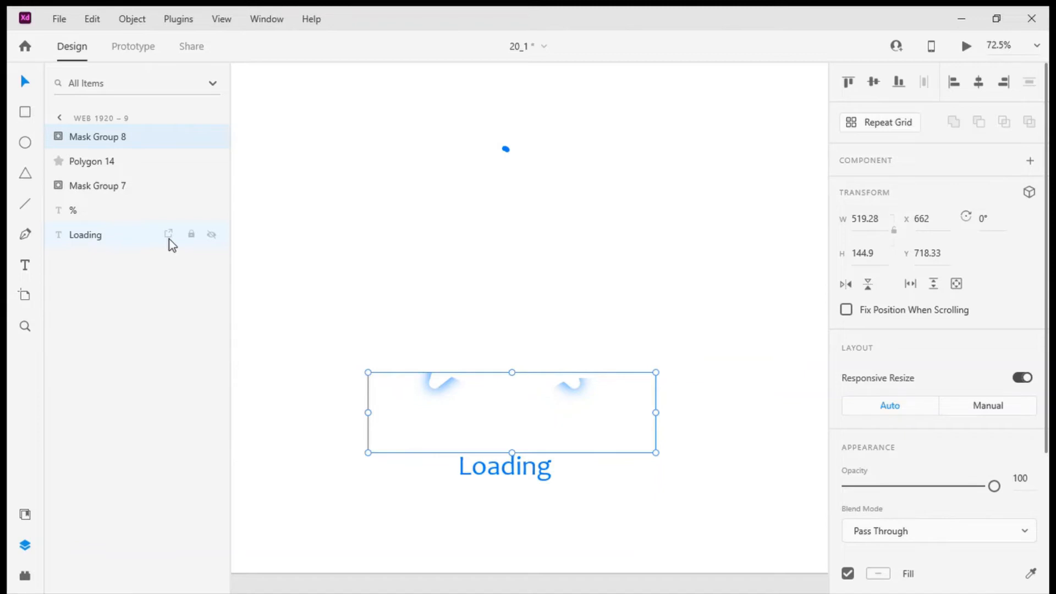
pyautogui.hotkey('ctrl', 'shift', 'g')
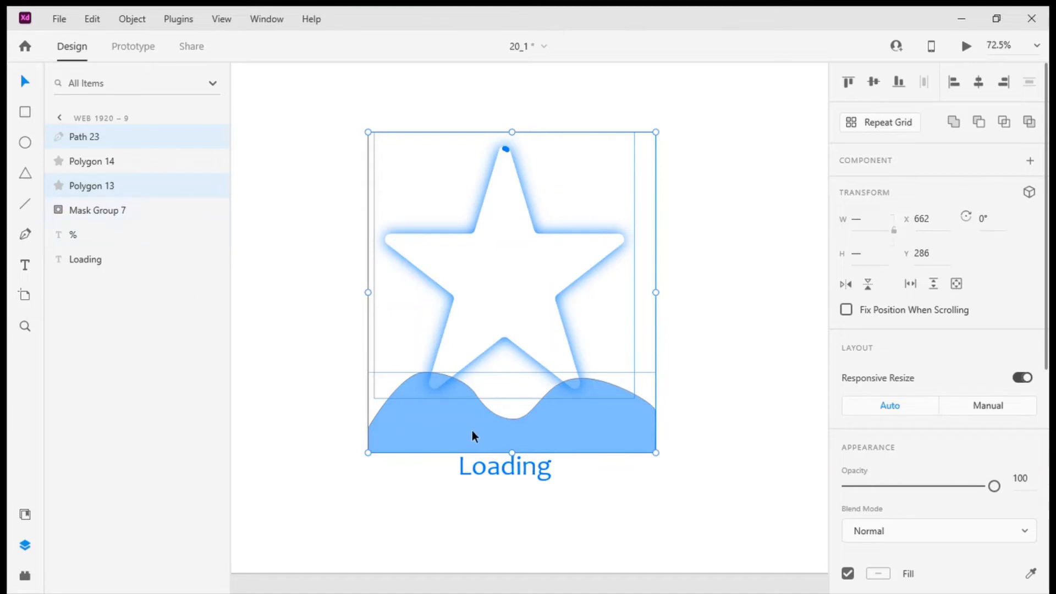
pyautogui.click(695, 421)
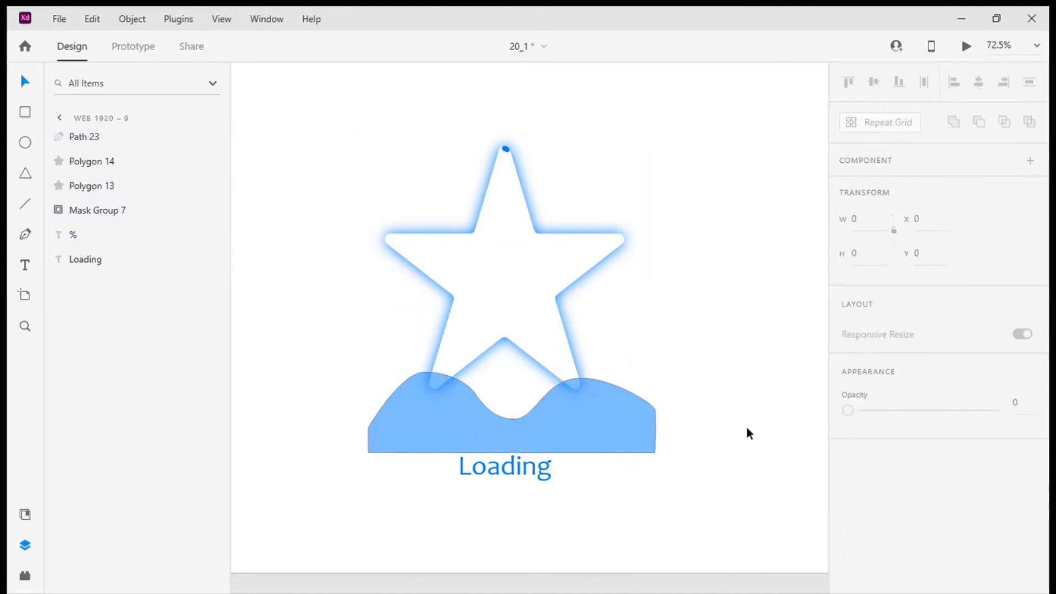
# Step: Move the wave up and slightly sideways so it is centred over the star's lower points, just above the Loading label
pyautogui.click(630, 422)
pyautogui.moveTo(599, 433); pyautogui.dragTo(582, 392)
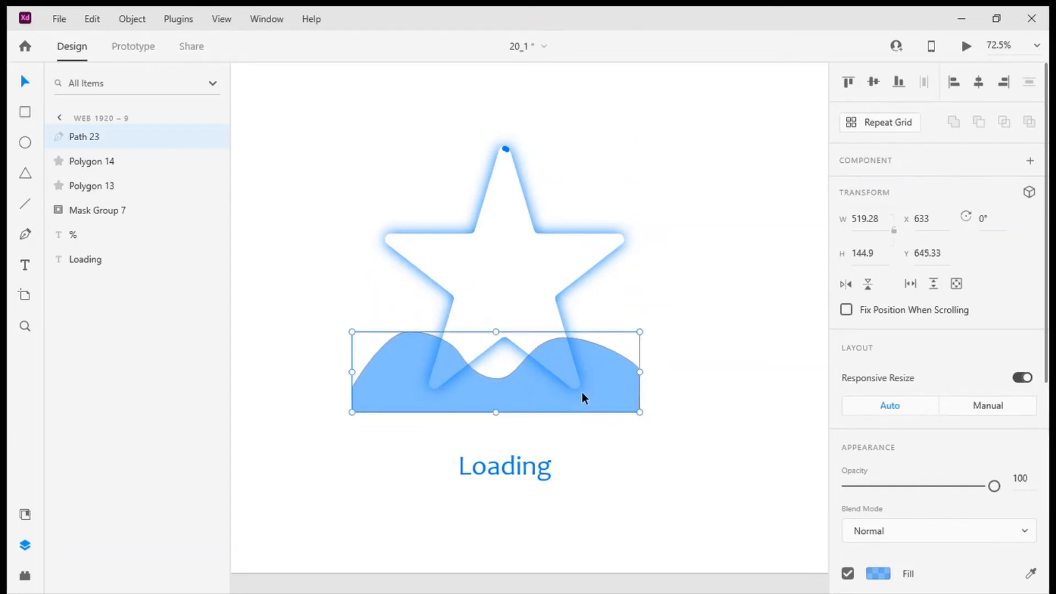
pyautogui.moveTo(573, 395); pyautogui.dragTo(577, 430)
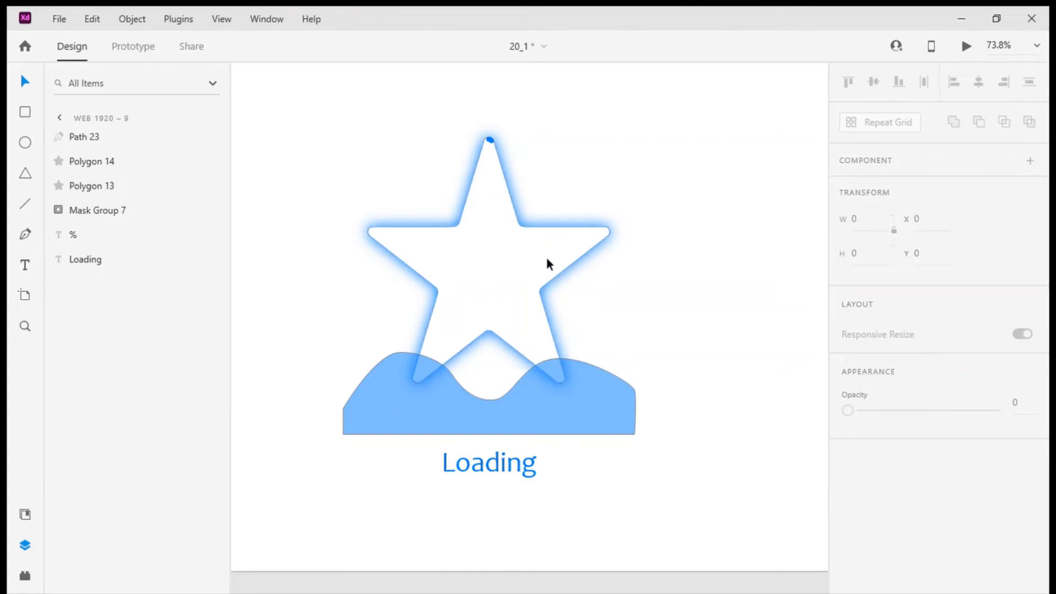
# Step: Duplicate Polygon 13, scale the copy down to 396 × 403 and centre it inside the star at X 710, Y 328
pyautogui.click(74, 187)
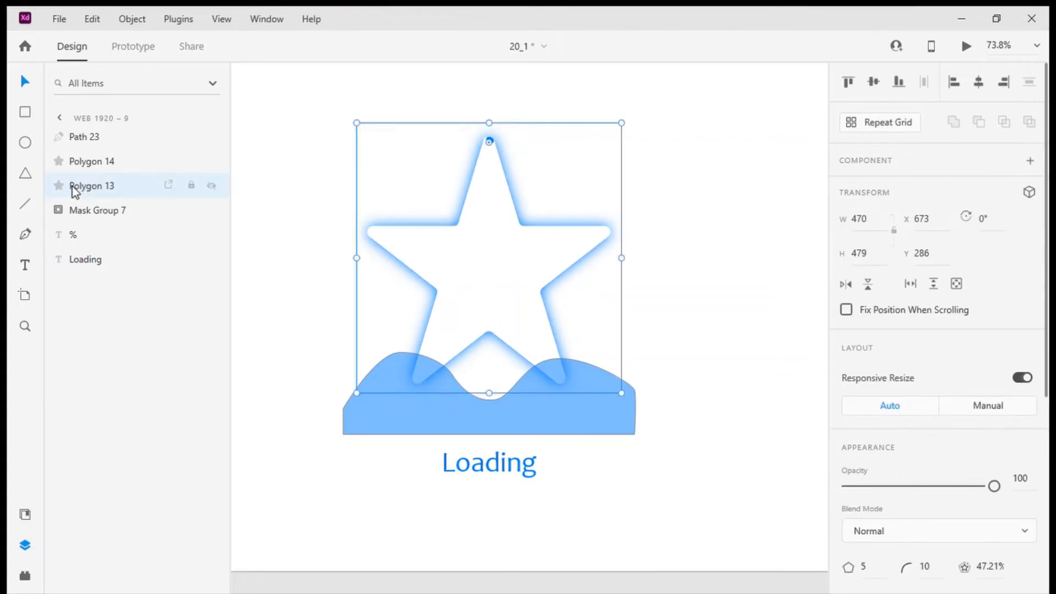
pyautogui.hotkey('ctrl', 'd')
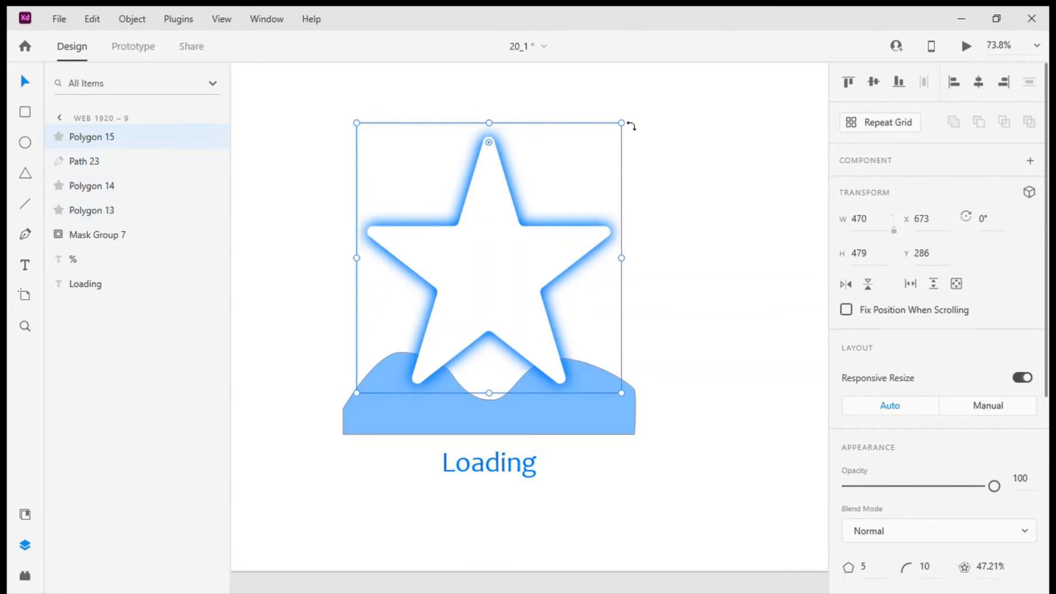
pyautogui.moveTo(622, 123); pyautogui.dragTo(577, 171)
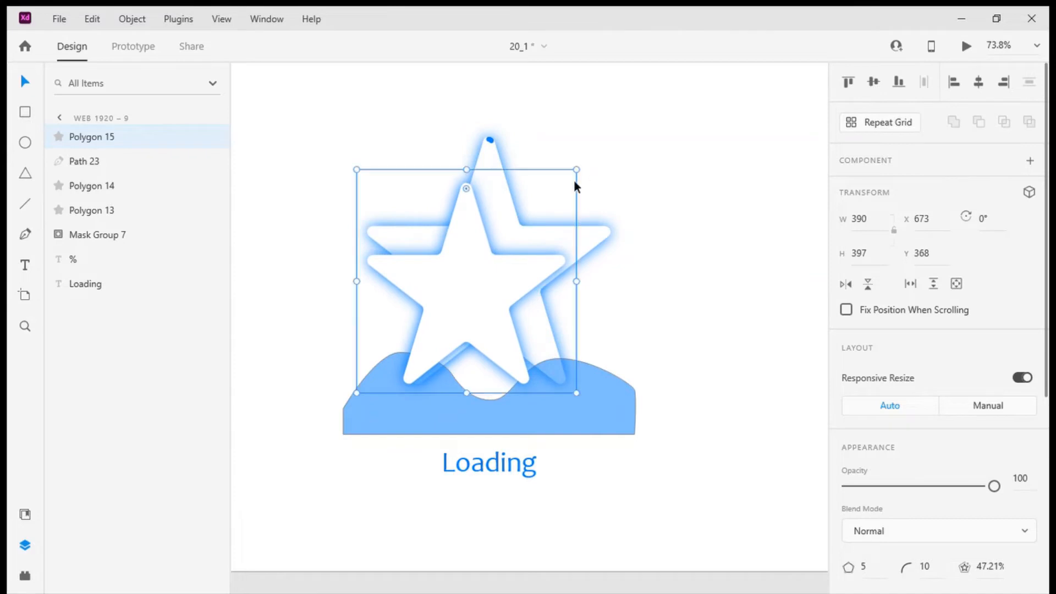
pyautogui.moveTo(448, 306)
pyautogui.mouseDown()
pyautogui.moveTo(472, 294)
pyautogui.moveTo(458, 291)
pyautogui.mouseUp()
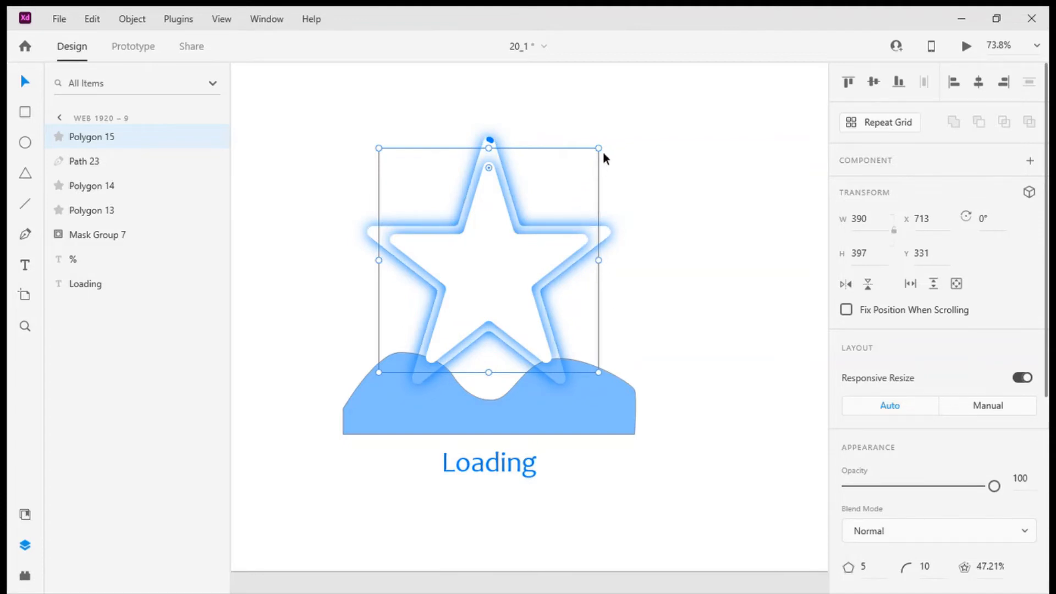
pyautogui.moveTo(604, 153); pyautogui.dragTo(604, 146)
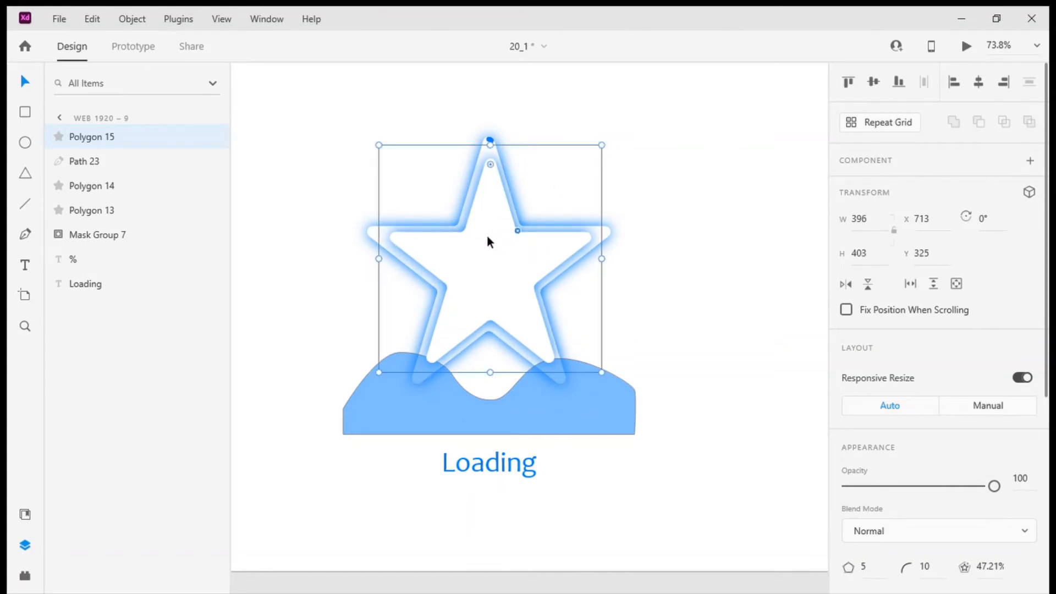
pyautogui.moveTo(486, 237); pyautogui.dragTo(483, 238)
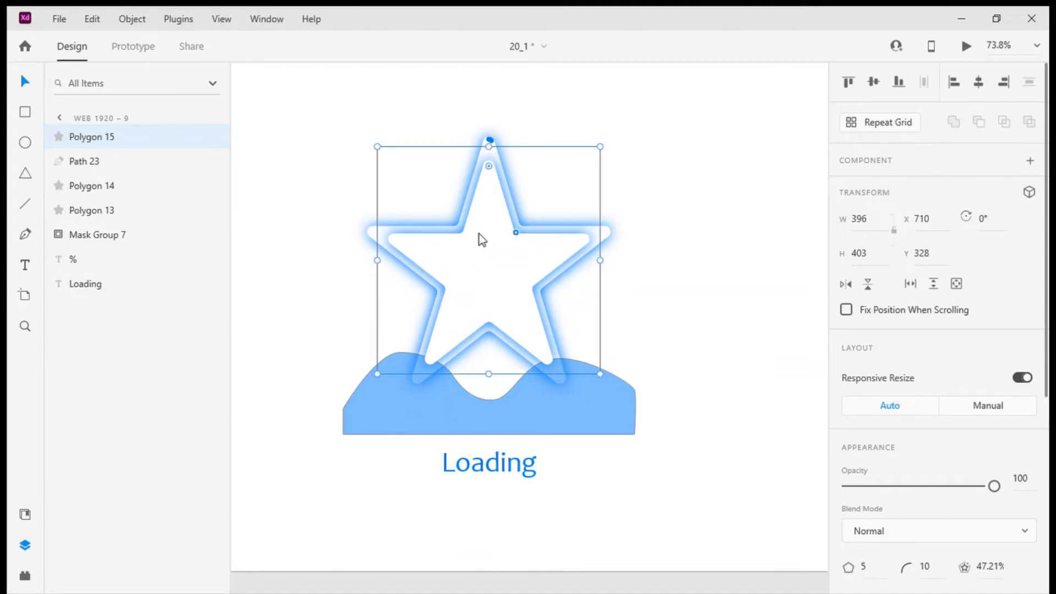
# Step: Send the smaller star one layer below the wave path and turn off its drop shadow
pyautogui.hotkey('ctrl', '[')
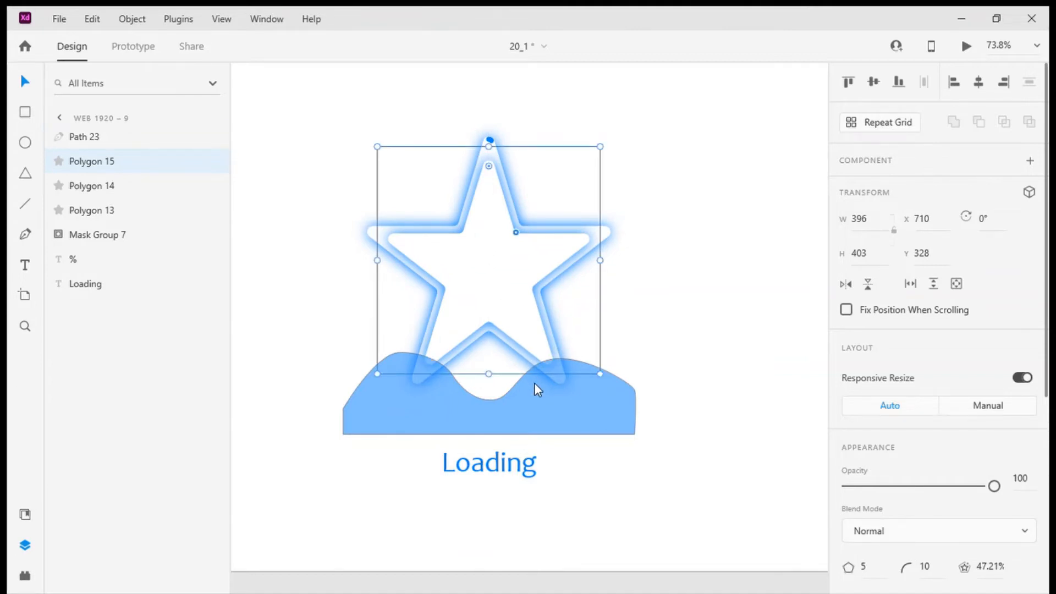
pyautogui.scroll(-5, 1021, 450)
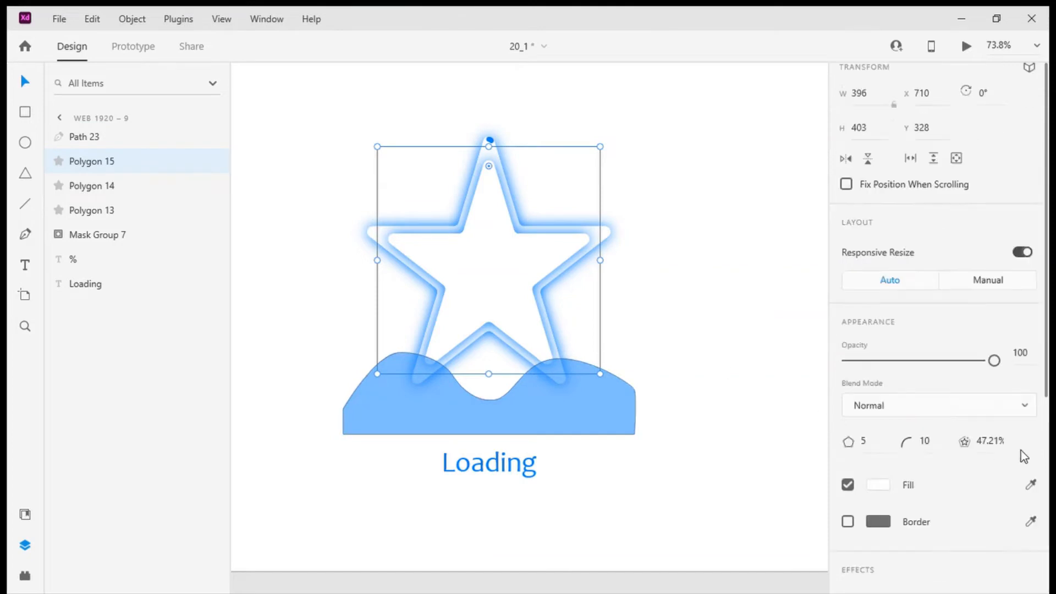
pyautogui.click(848, 458)
pyautogui.scroll(1, 848, 468)
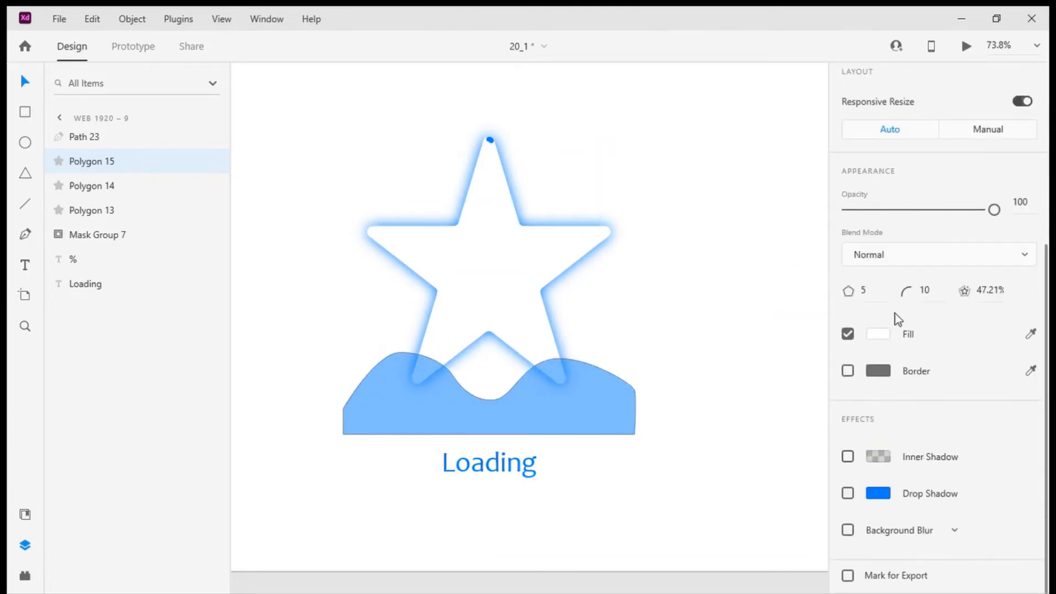
# Step: Fill the smaller star with the saved blue #007DFB at 50% opacity
pyautogui.click(878, 334)
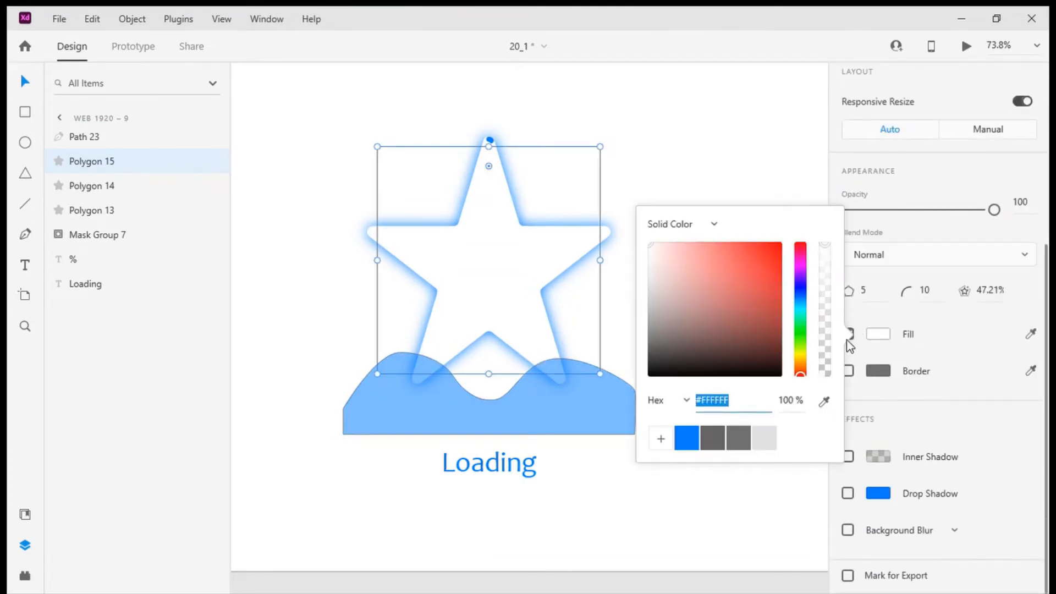
pyautogui.click(688, 440)
pyautogui.click(801, 411)
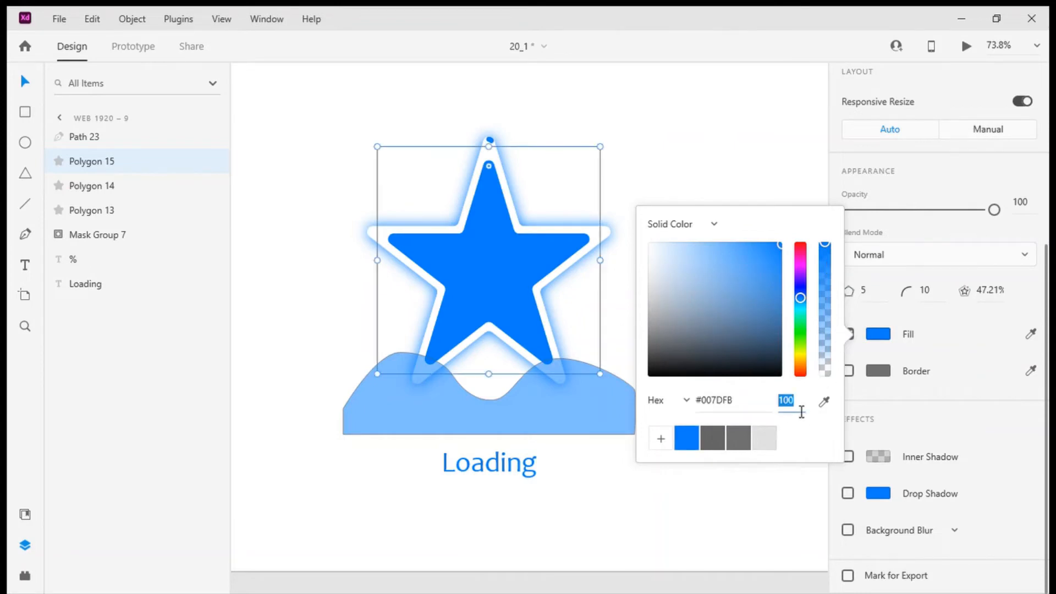
pyautogui.write('50')
pyautogui.press('Return')
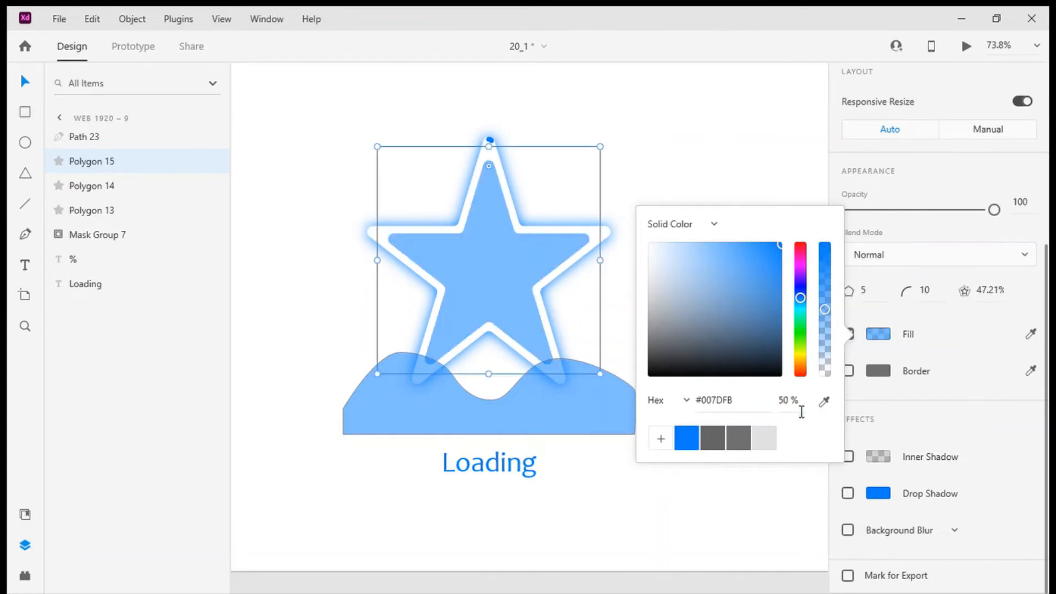
pyautogui.click(612, 295)
# Step: Select the wave path together with the smaller star and combine them with Mask with Shape
pyautogui.click(576, 408)
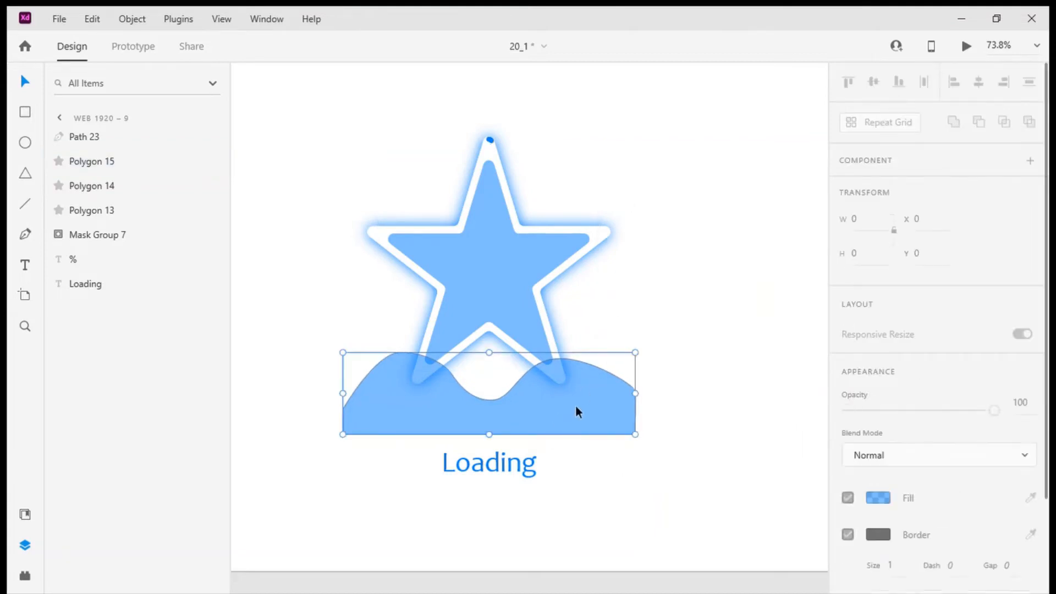
pyautogui.scroll(-6, 936, 443)
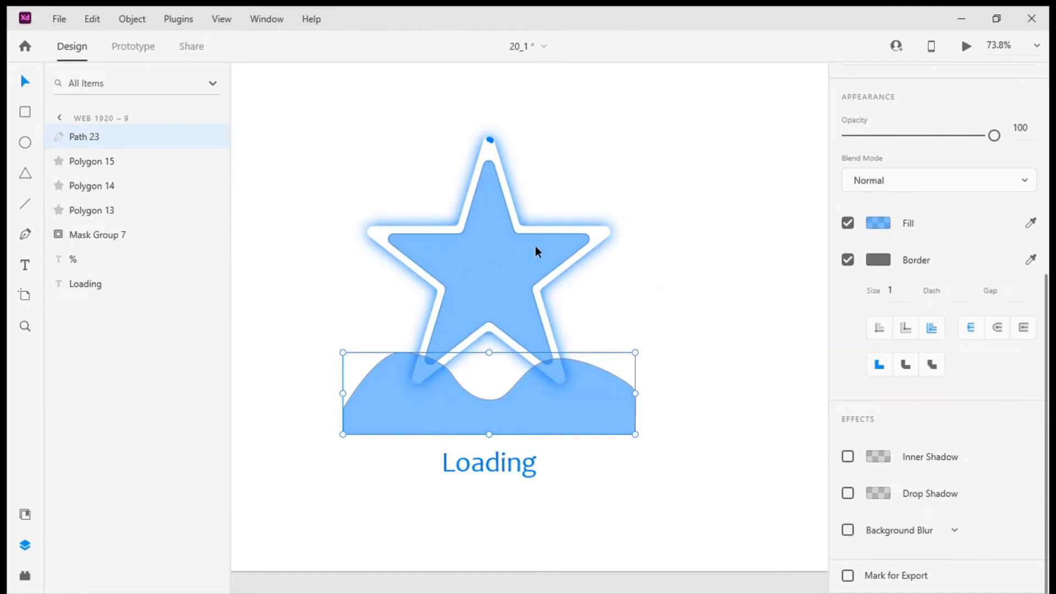
pyautogui.keyDown('shift'); pyautogui.click(501, 254); pyautogui.keyUp('shift')
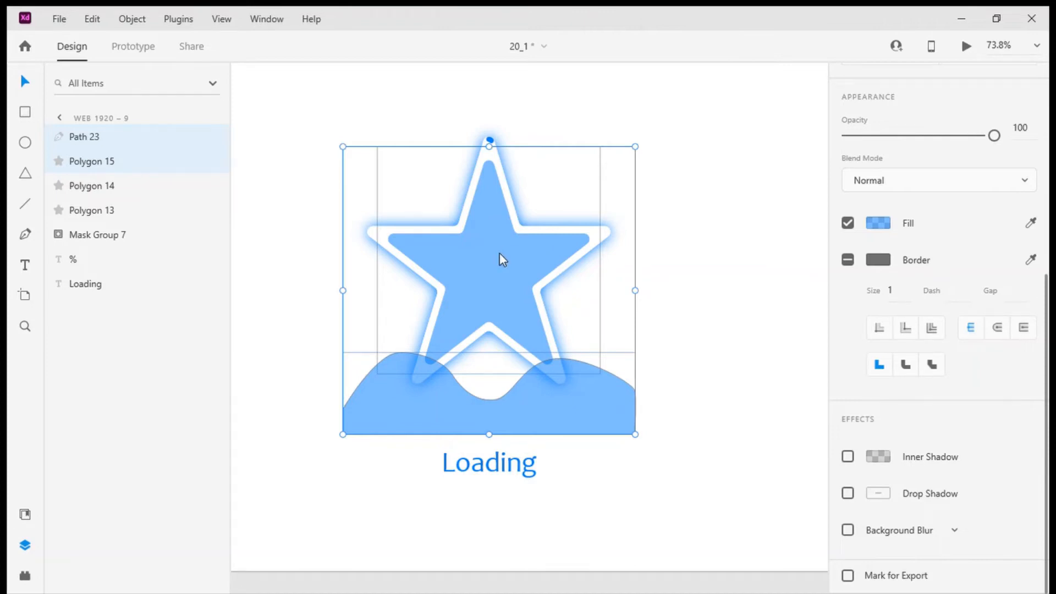
pyautogui.hotkey('ctrl', 'shift', 'm')
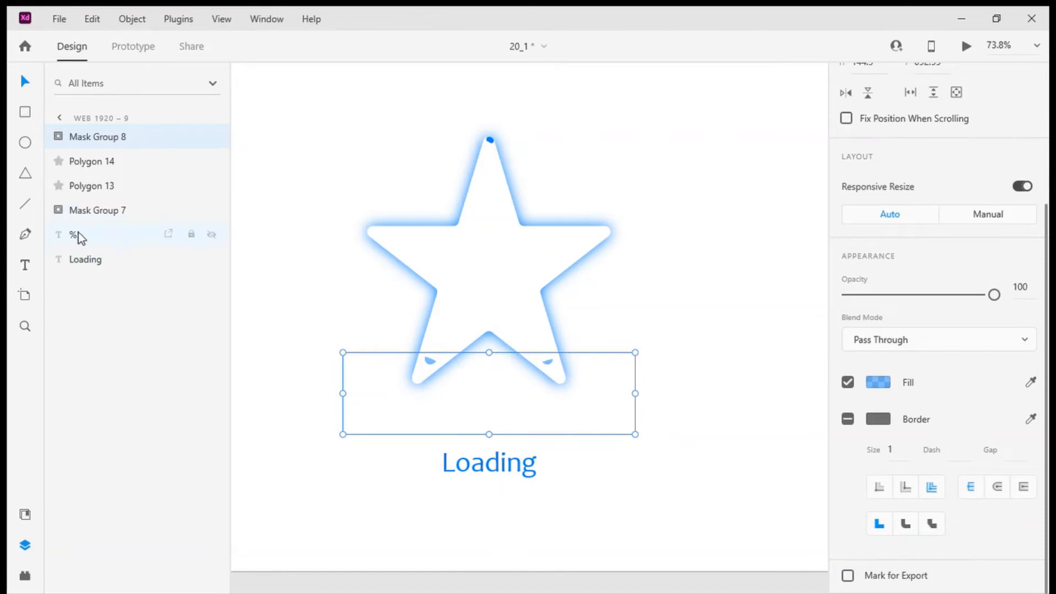
# Step: Reorder the layers so the digit counter's Mask Group 7 is topmost, with the % text directly beneath it, above Mask Group 8
pyautogui.click(85, 211)
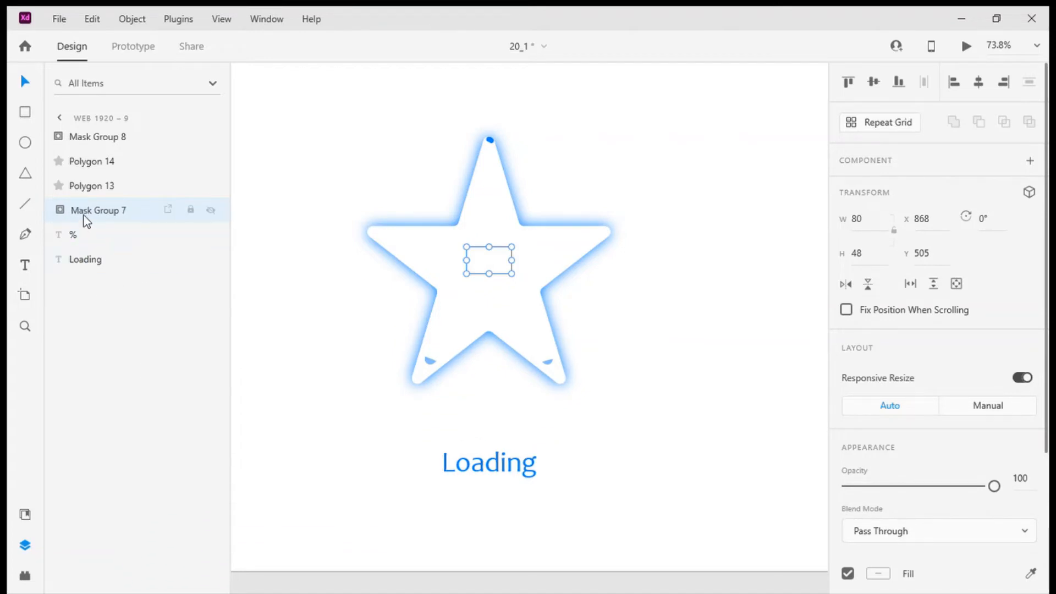
pyautogui.moveTo(84, 216); pyautogui.dragTo(86, 137)
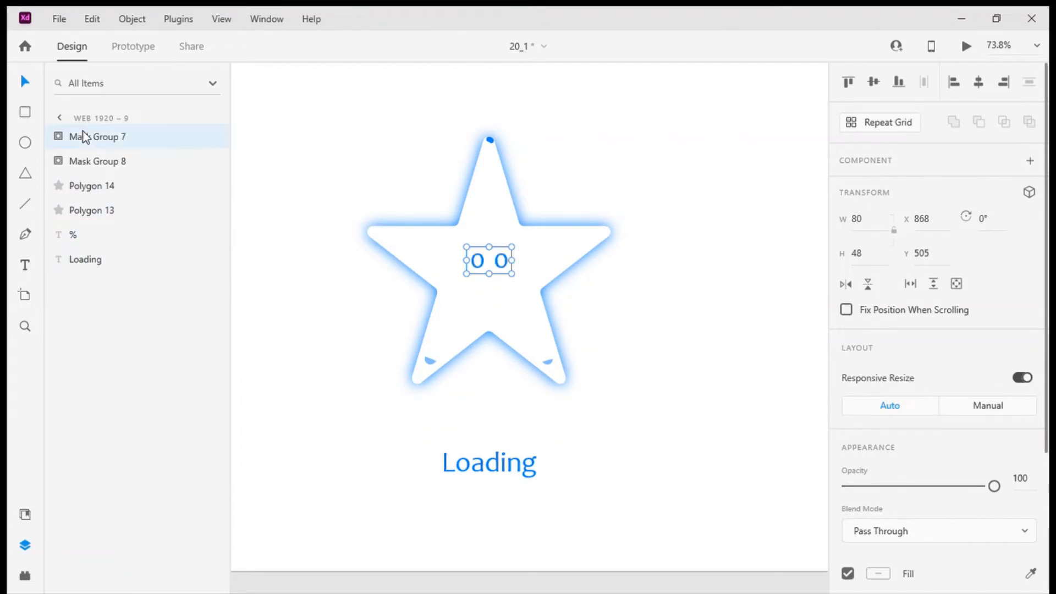
pyautogui.moveTo(91, 238); pyautogui.dragTo(94, 156)
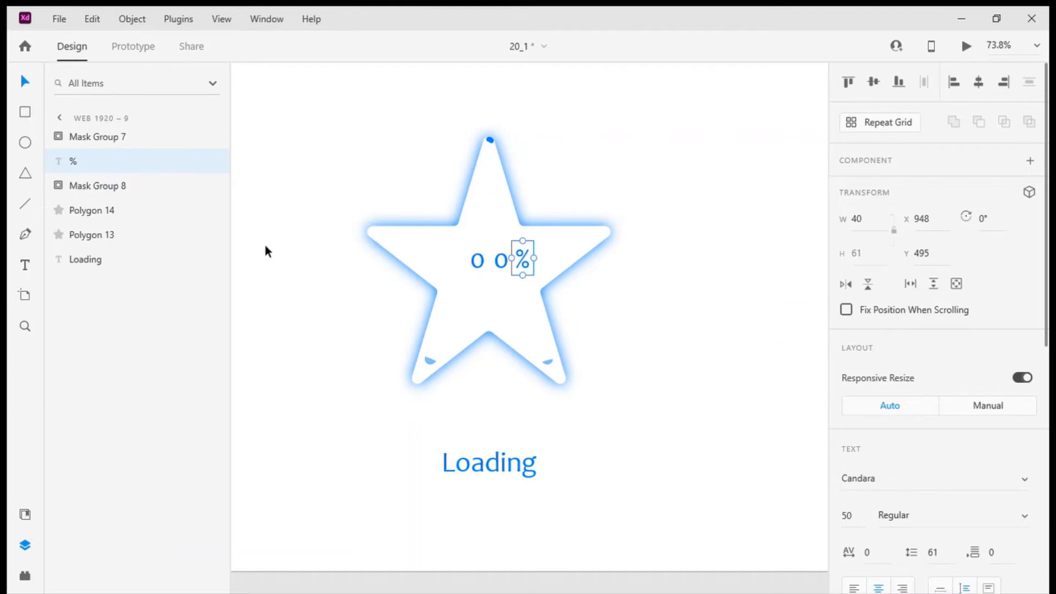
# Step: Duplicate the Web 1920 – 9 artboard
pyautogui.scroll(-5, 325, 273)
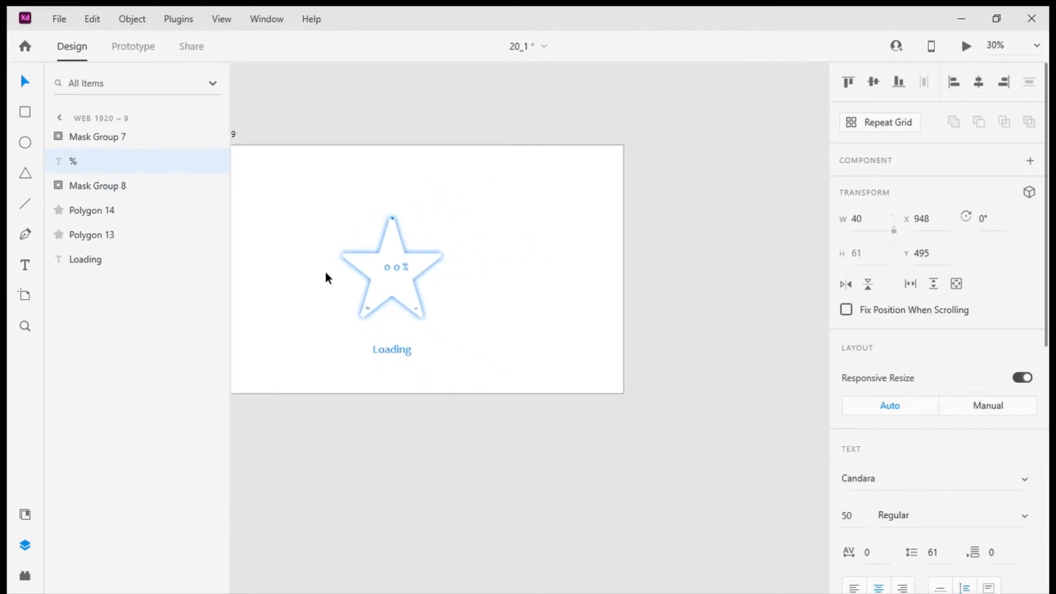
pyautogui.scroll(1, 325, 271)
pyautogui.scroll(-5, 342, 266)
pyautogui.scroll(7, 343, 267)
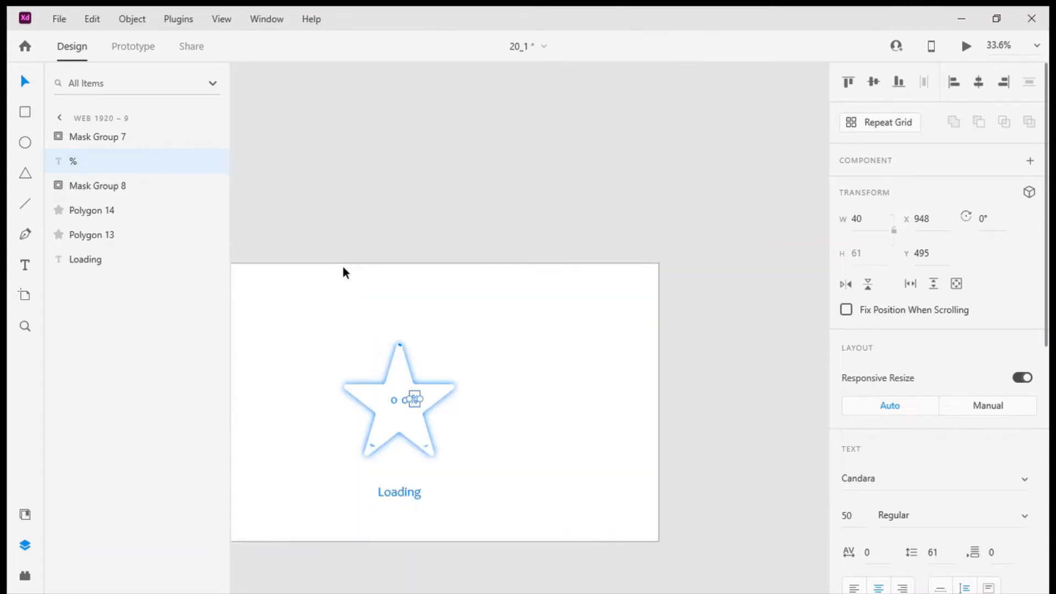
pyautogui.scroll(-2, 342, 266)
pyautogui.scroll(-2, 342, 266)
pyautogui.scroll(-2, 342, 266)
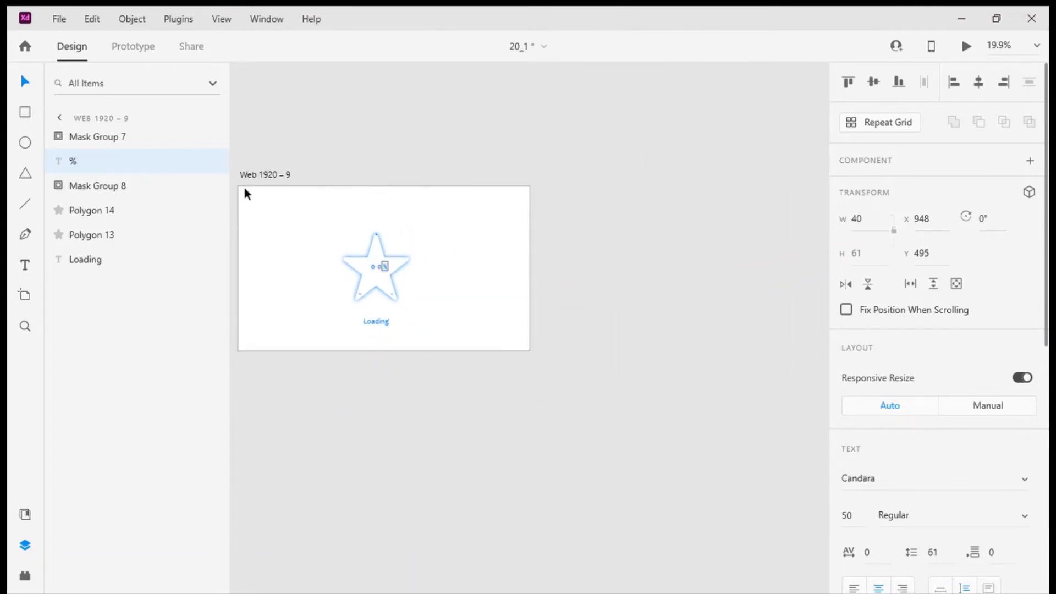
pyautogui.click(251, 174)
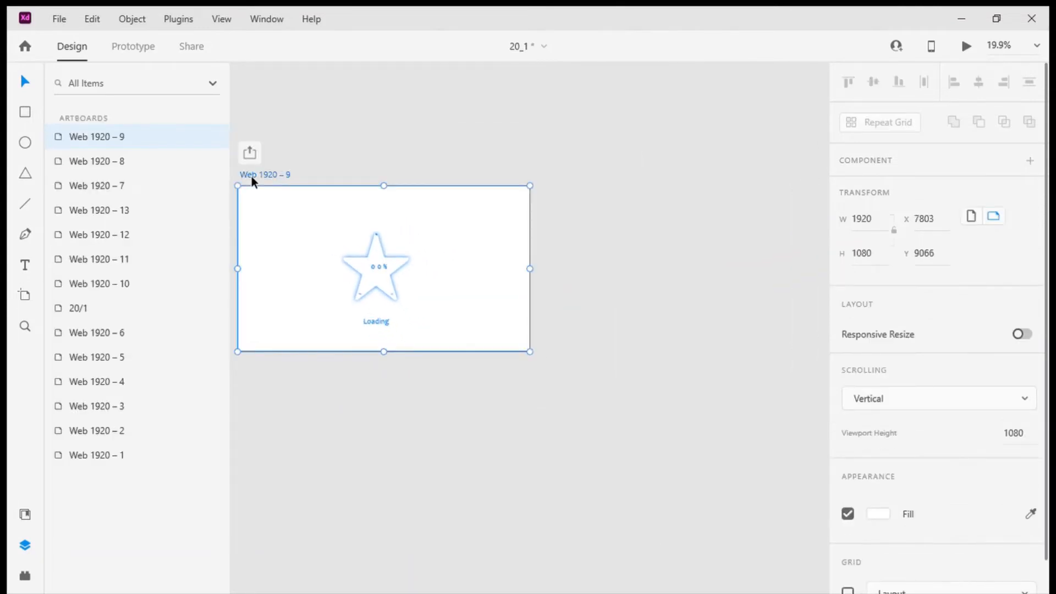
pyautogui.hotkey('ctrl', 'd')
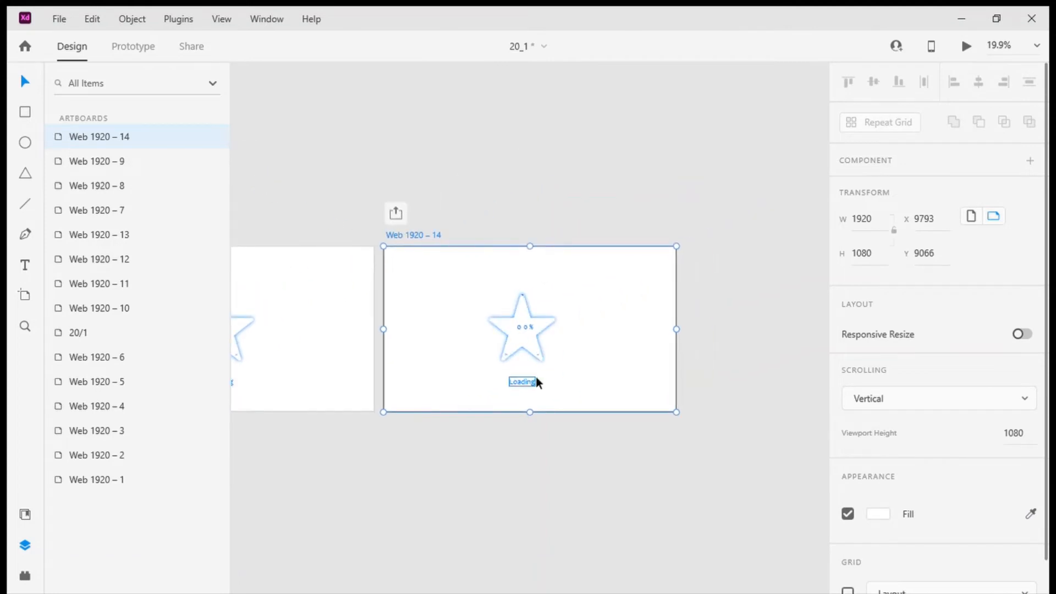
# Step: In the new artboard's counter mask, move both digit columns up together until 20 sits in the mask, at Y -725
pyautogui.scroll(3, 527, 341)
pyautogui.scroll(5, 526, 335)
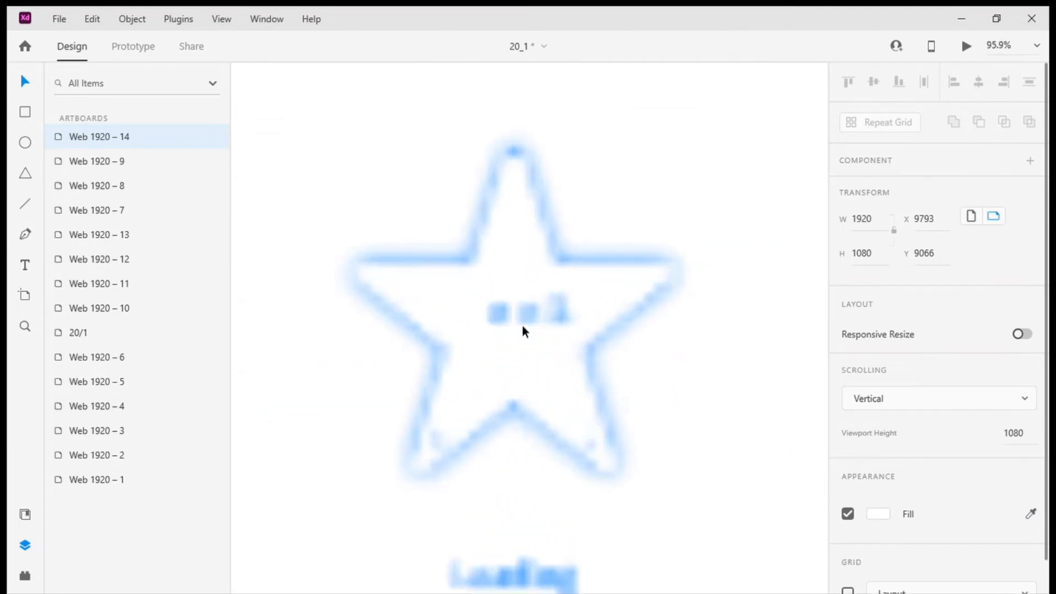
pyautogui.doubleClick(482, 317)
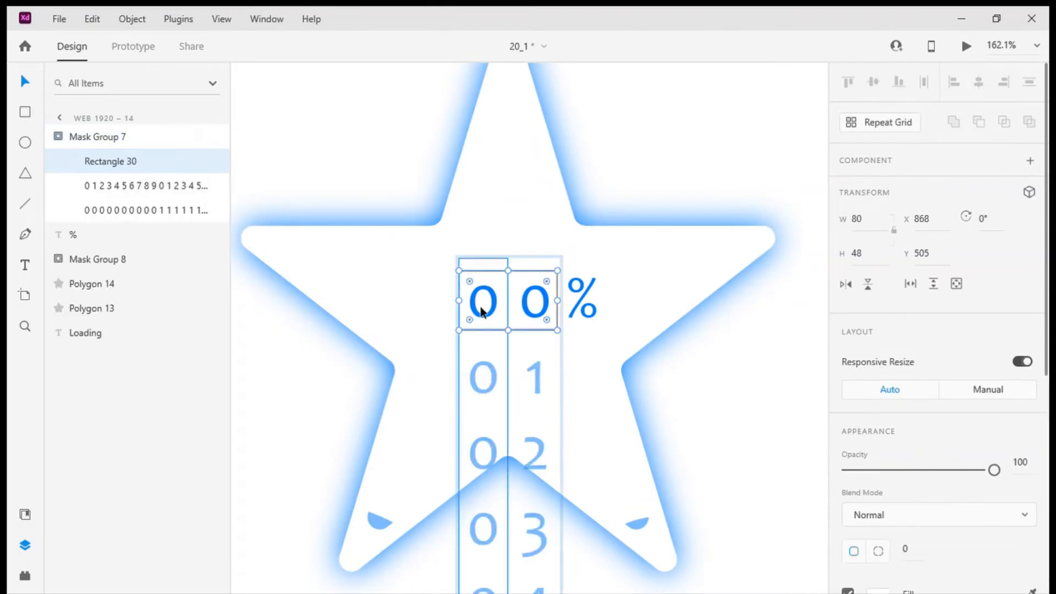
pyautogui.click(127, 191)
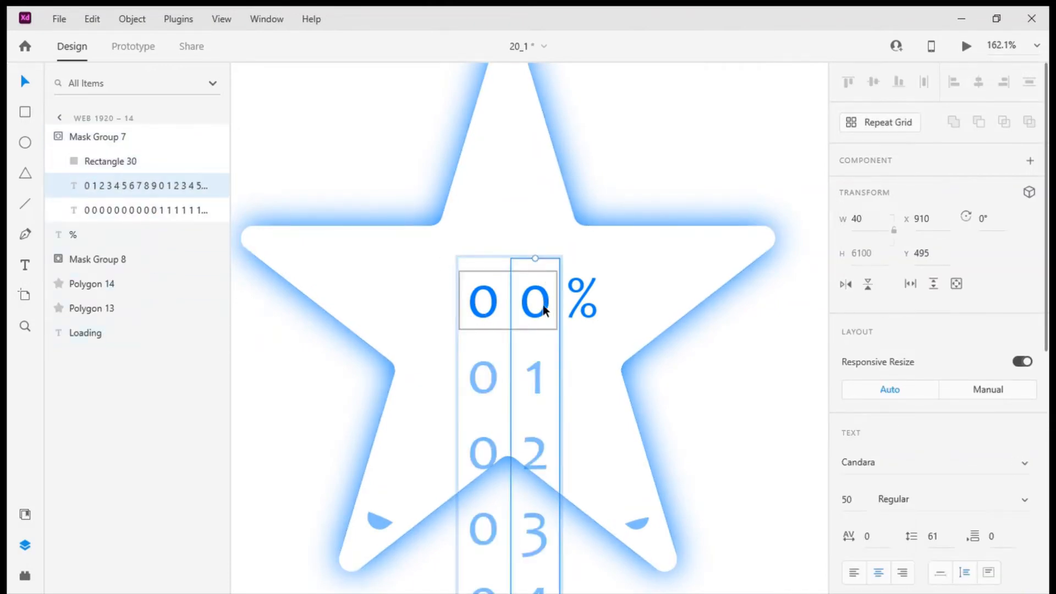
pyautogui.keyDown('shift'); pyautogui.click(489, 299); pyautogui.keyUp('shift')
pyautogui.moveTo(489, 300); pyautogui.dragTo(484, 148)
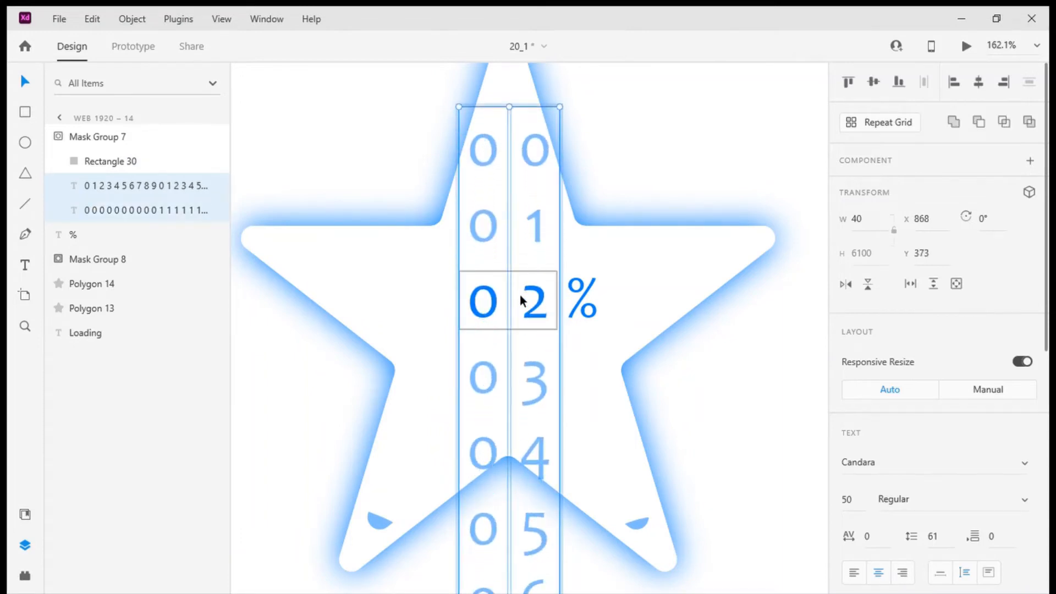
pyautogui.moveTo(519, 296); pyautogui.dragTo(519, 144)
pyautogui.moveTo(519, 271); pyautogui.dragTo(540, 160)
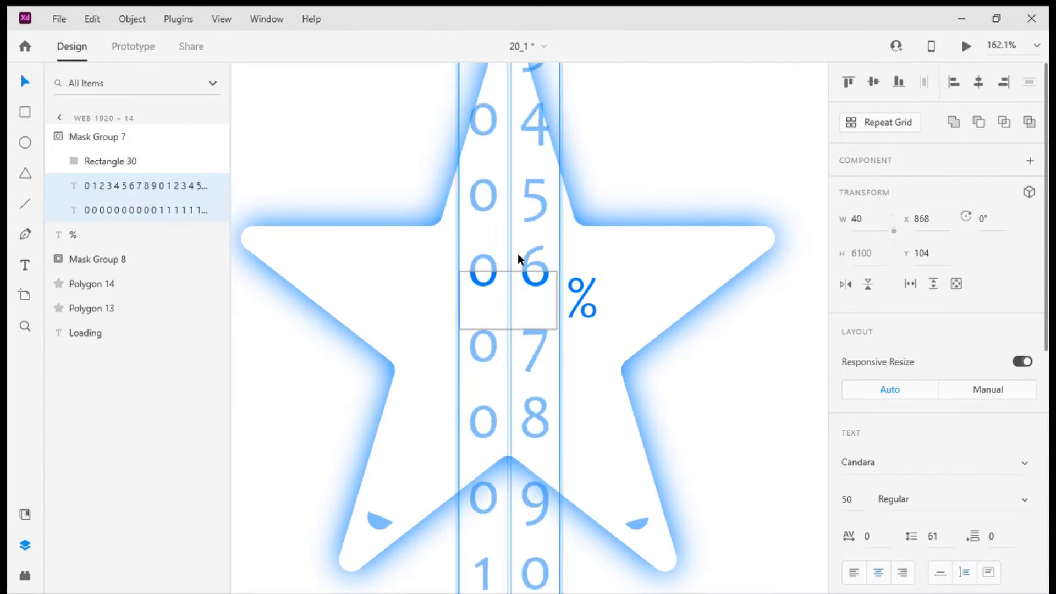
pyautogui.moveTo(549, 219); pyautogui.dragTo(570, 68)
pyautogui.moveTo(534, 300); pyautogui.dragTo(556, 12)
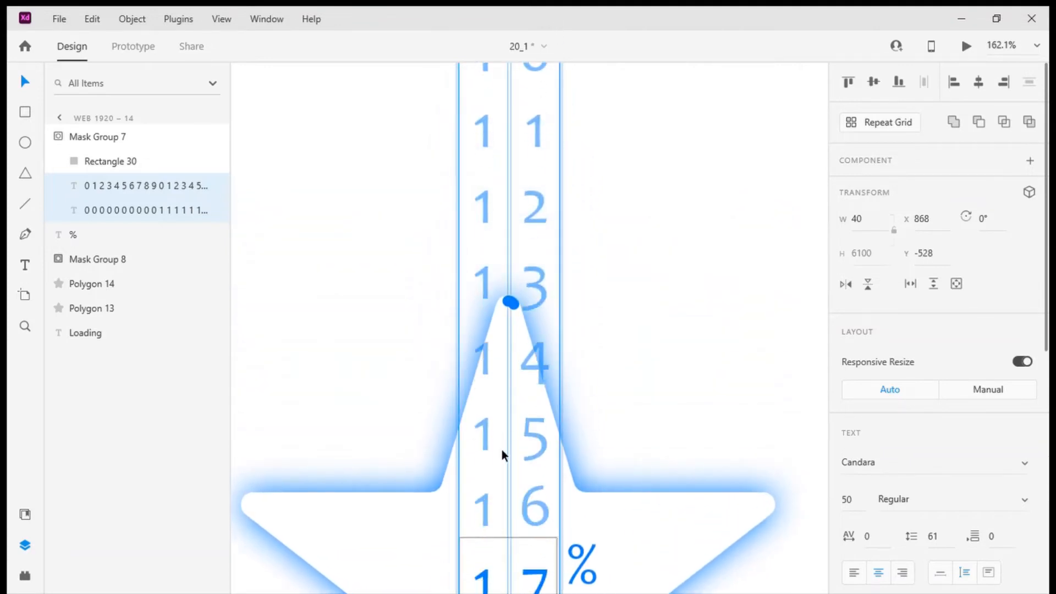
pyautogui.hscroll(4, 503, 443)
pyautogui.hscroll(-5, 506, 435)
pyautogui.scroll(-5, 506, 433)
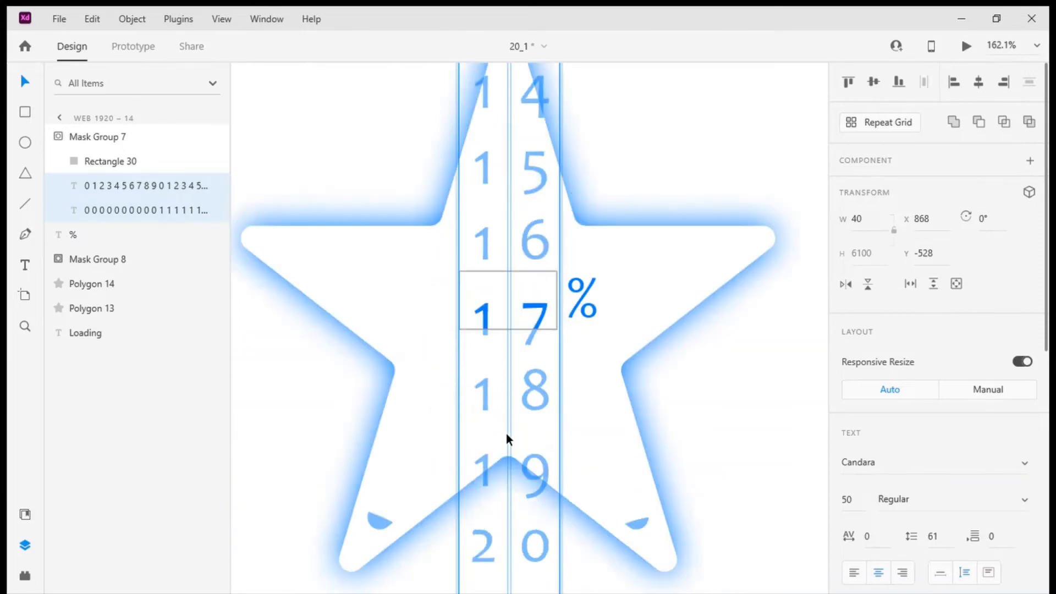
pyautogui.moveTo(536, 270); pyautogui.dragTo(528, 187)
pyautogui.moveTo(526, 288); pyautogui.dragTo(537, 187)
pyautogui.hotkey('shift', 'Down')
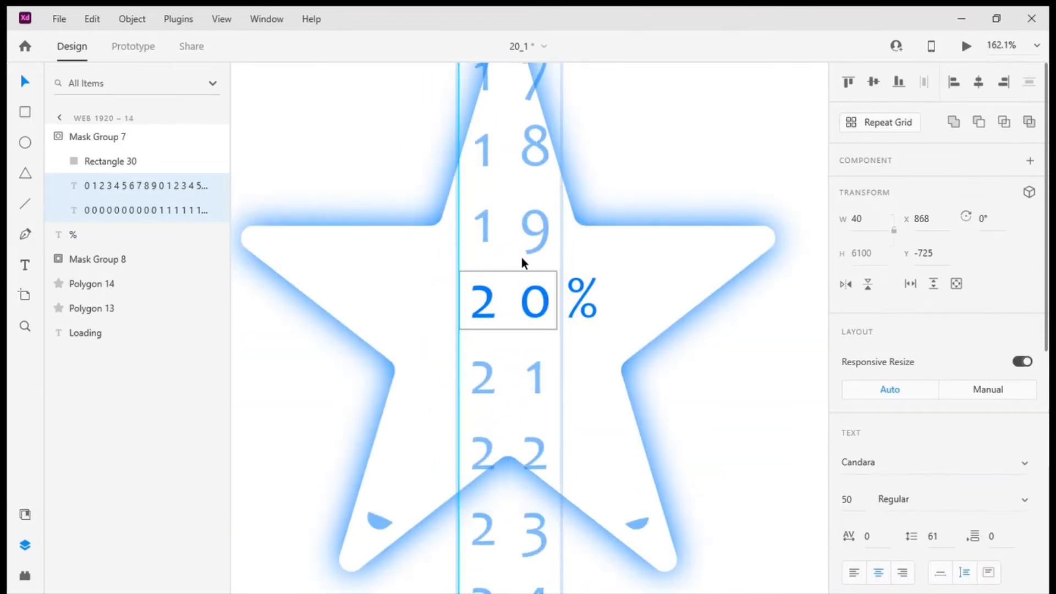
# Step: Nudge both digit columns further up to Y -1525 so the counter reads 33%, and leave the selection
pyautogui.hotkey('shift', 'Up')
pyautogui.hotkey('shift', 'Up')
pyautogui.hotkey('shift', 'Up')
pyautogui.hotkey('shift', 'Up')
pyautogui.hotkey('shift', 'Up')
pyautogui.hotkey('shift', 'Up')
pyautogui.hotkey('shift', 'Up')
pyautogui.hotkey('shift', 'Up')
pyautogui.hotkey('shift', 'Up')
pyautogui.hotkey('shift', 'Up')
pyautogui.hotkey('shift', 'Up')
pyautogui.hotkey('shift', 'Up')
pyautogui.hotkey('shift', 'Up')
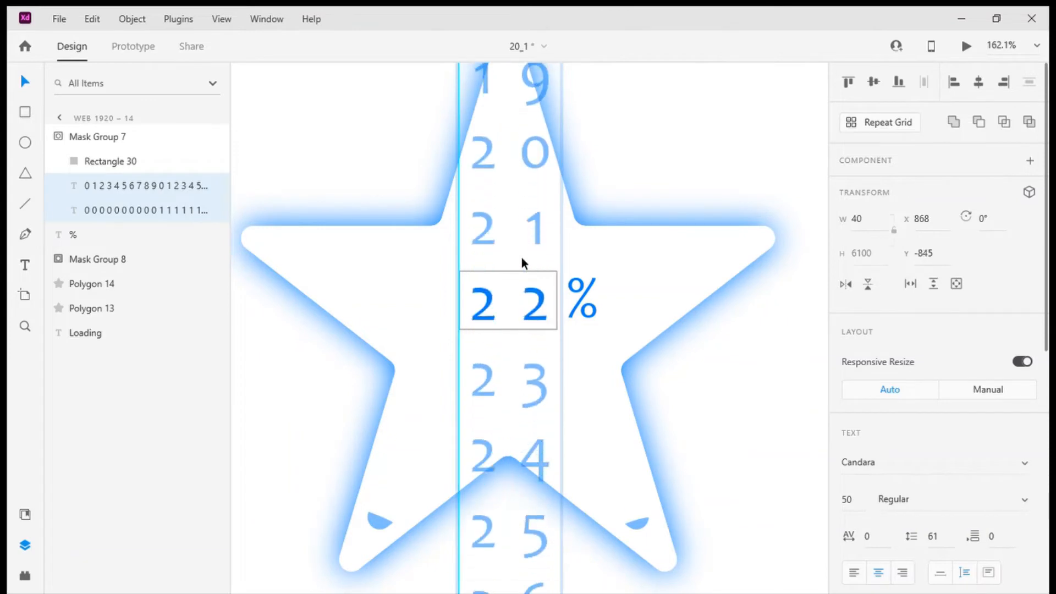
pyautogui.hotkey('shift', 'Up')
pyautogui.hotkey('shift', 'Up')
pyautogui.hotkey('shift', 'Up')
pyautogui.hotkey('shift', 'Up')
pyautogui.hotkey('shift', 'Up')
pyautogui.hotkey('shift', 'Up')
pyautogui.hotkey('shift', 'Up')
pyautogui.hotkey('shift', 'Up')
pyautogui.hotkey('shift', 'Up')
pyautogui.hotkey('shift', 'Up')
pyautogui.hotkey('shift', 'Up')
pyautogui.hotkey('shift', 'Up')
pyautogui.hotkey('shift', 'Up')
pyautogui.hotkey('shift', 'Up')
pyautogui.hotkey('shift', 'Up')
pyautogui.hotkey('shift', 'Up')
pyautogui.hotkey('shift', 'Up')
pyautogui.hotkey('shift', 'Up')
pyautogui.hotkey('shift', 'Up')
pyautogui.hotkey('shift', 'Up')
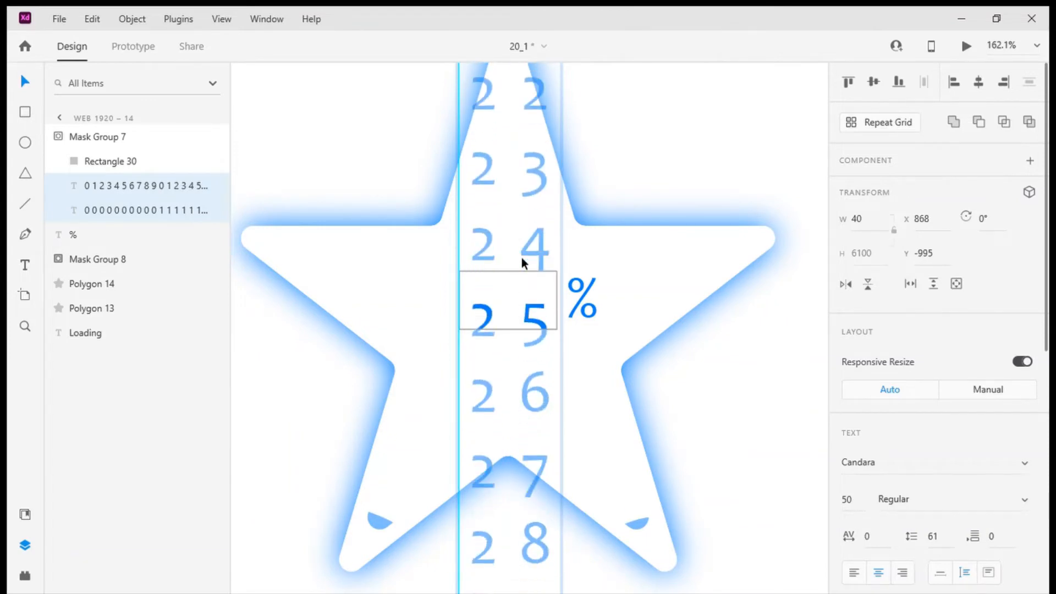
pyautogui.hotkey('shift', 'Up')
pyautogui.hotkey('shift', 'Up')
pyautogui.hotkey('shift', 'Up')
pyautogui.hotkey('shift', 'Up')
pyautogui.hotkey('shift', 'Up')
pyautogui.hotkey('shift', 'Up')
pyautogui.hotkey('shift', 'Up')
pyautogui.hotkey('shift', 'Up')
pyautogui.hotkey('shift', 'Up')
pyautogui.hotkey('shift', 'Up')
pyautogui.hotkey('shift', 'Up')
pyautogui.hotkey('shift', 'Up')
pyautogui.hotkey('shift', 'Up')
pyautogui.hotkey('shift', 'Up')
pyautogui.hotkey('shift', 'Up')
pyautogui.hotkey('shift', 'Up')
pyautogui.hotkey('shift', 'Up')
pyautogui.hotkey('shift', 'Up')
pyautogui.hotkey('shift', 'Up')
pyautogui.hotkey('shift', 'Up')
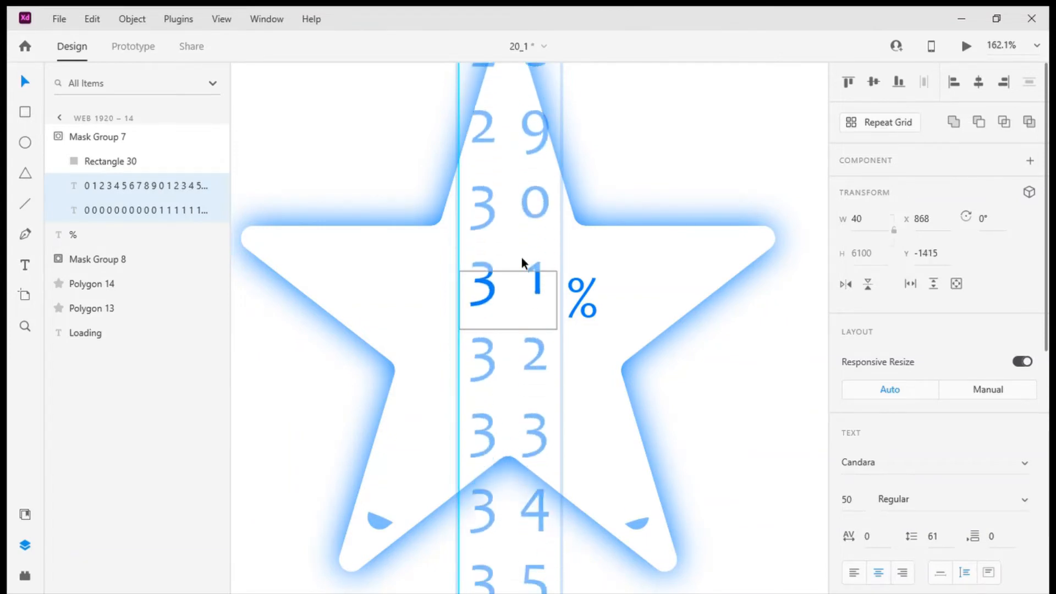
pyautogui.hotkey('shift', 'Up')
pyautogui.hotkey('shift', 'Up')
pyautogui.hotkey('shift', 'Up')
pyautogui.hotkey('shift', 'Up')
pyautogui.hotkey('shift', 'Up')
pyautogui.hotkey('shift', 'Up')
pyautogui.hotkey('shift', 'Up')
pyautogui.hotkey('shift', 'Up')
pyautogui.hotkey('shift', 'Up')
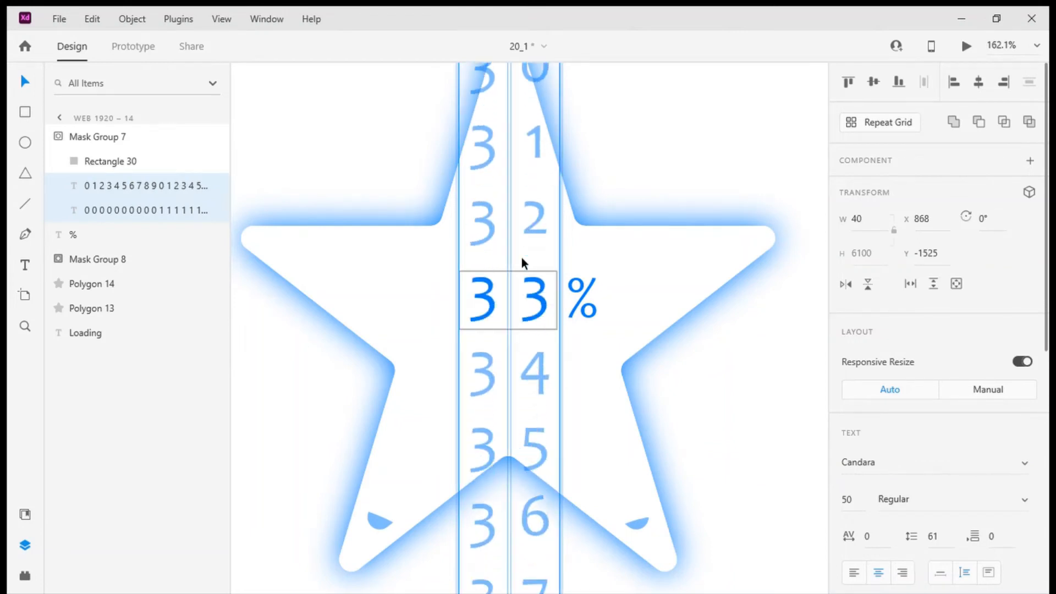
pyautogui.press('Escape')
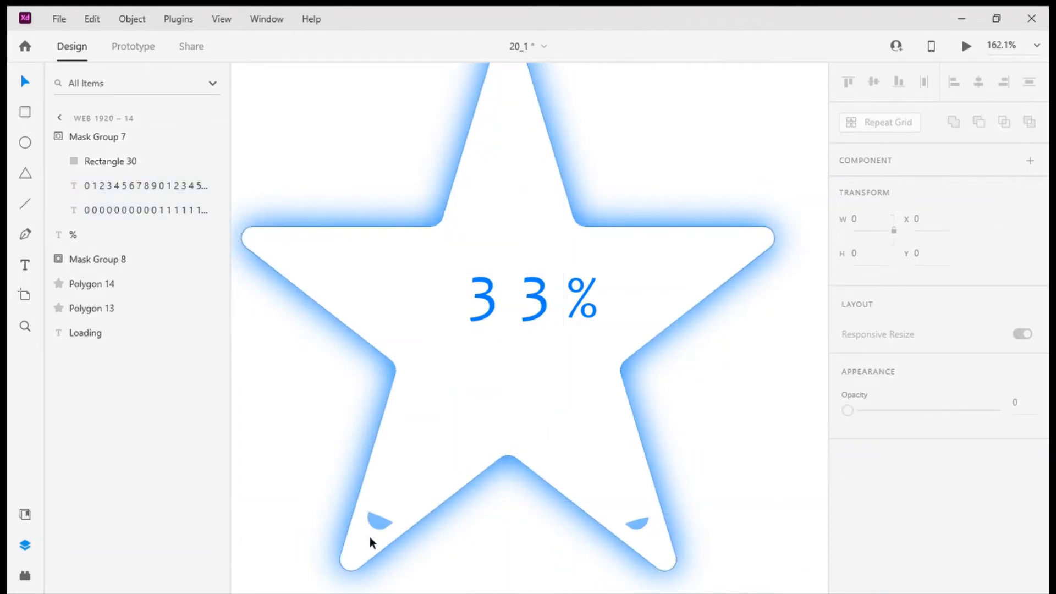
# Step: Select the wave's Mask Group 8 in the star's lower points on the duplicated artboard
pyautogui.click(380, 524)
pyautogui.scroll(-1, 391, 490)
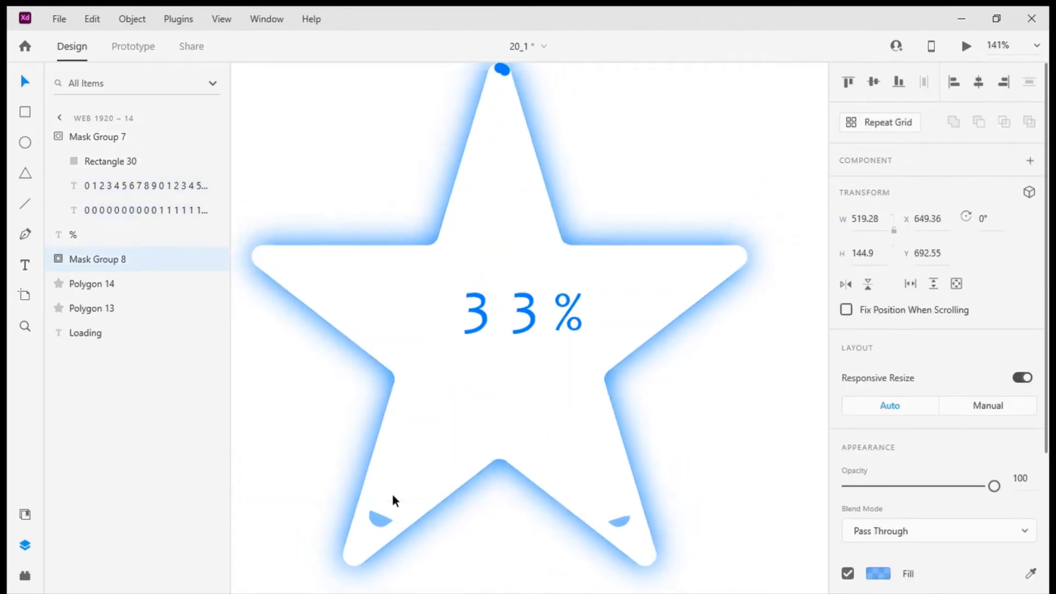
# Step: Stretch the wave path inside Mask Group 8 upward to a height of about 275, keeping its base in place
pyautogui.scroll(-4, 391, 491)
pyautogui.scroll(-3, 394, 512)
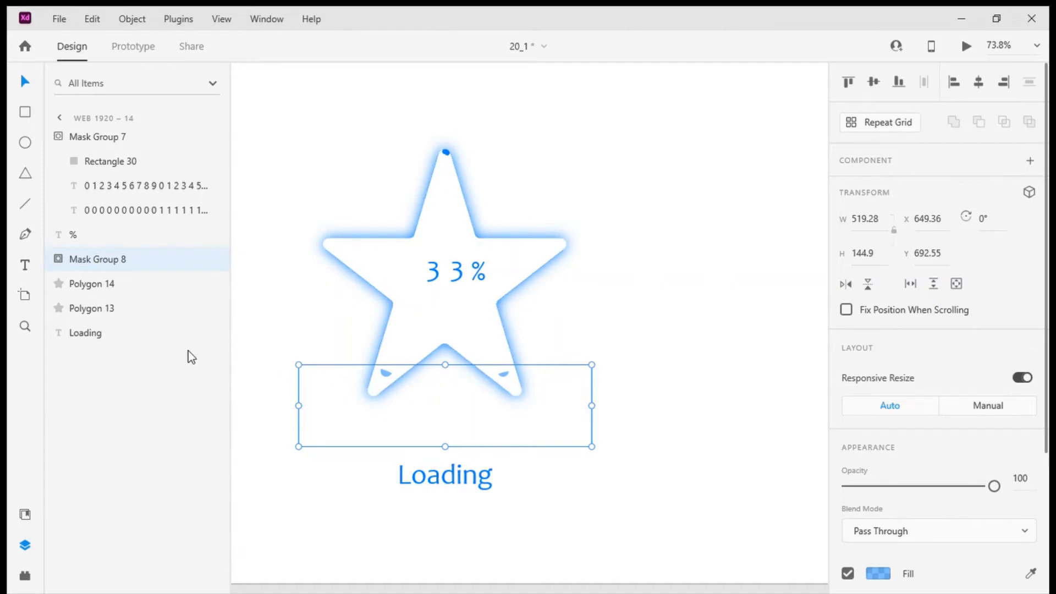
pyautogui.click(50, 259)
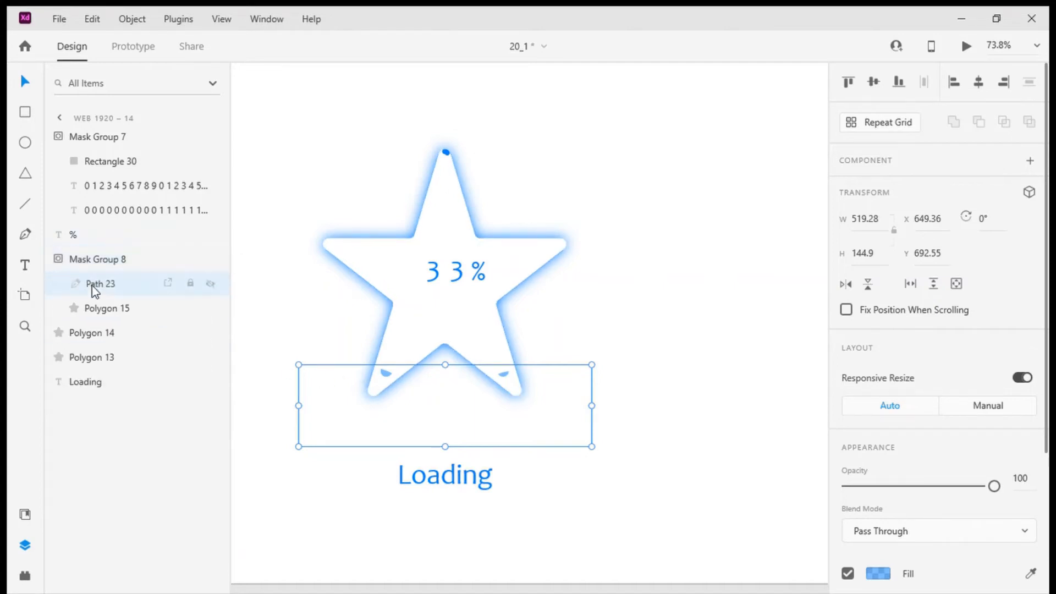
pyautogui.click(91, 286)
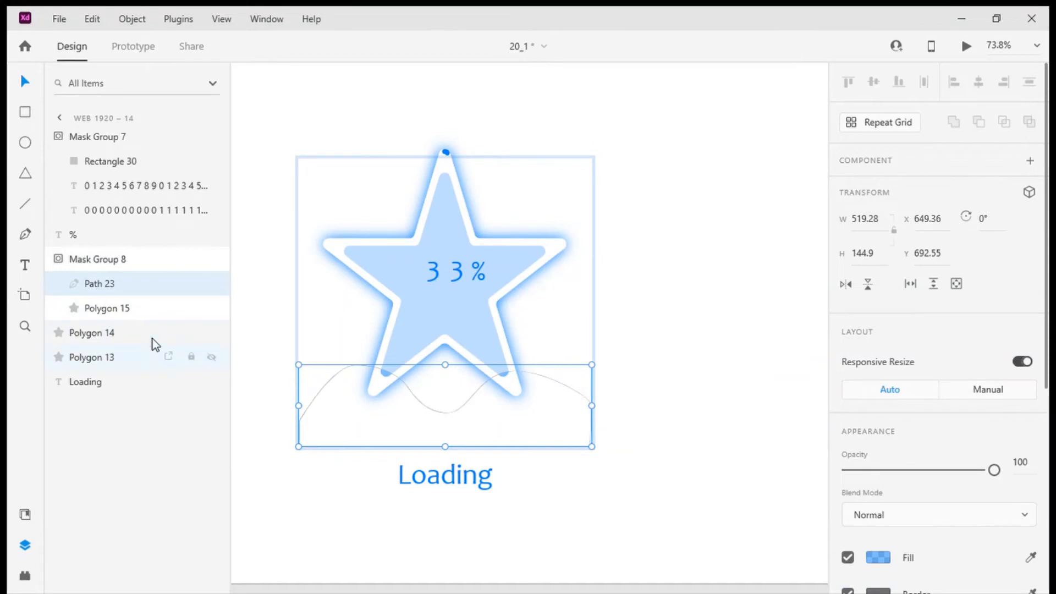
pyautogui.click(128, 311)
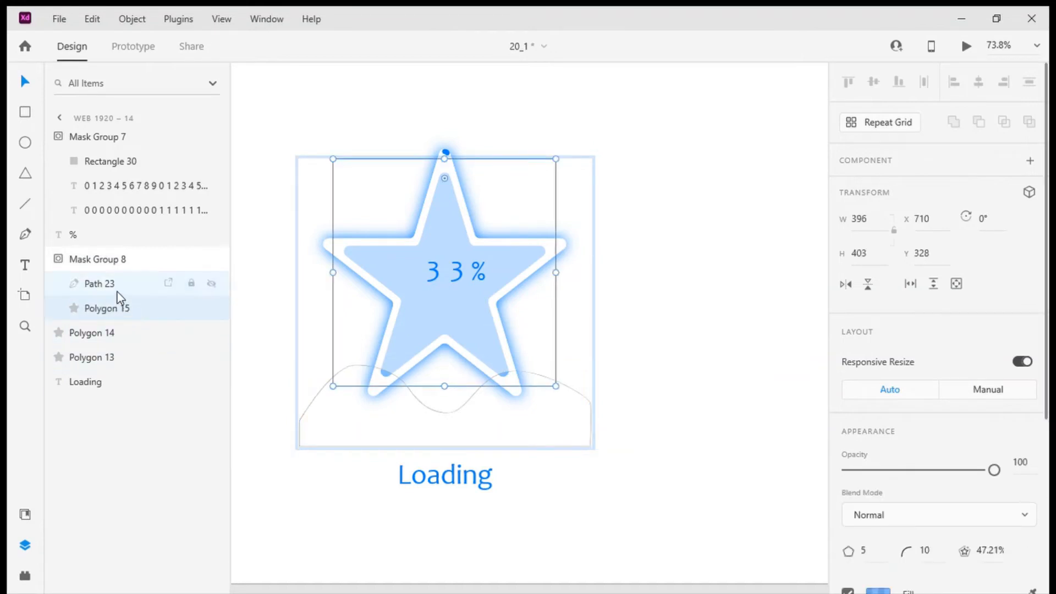
pyautogui.click(118, 289)
pyautogui.scroll(2, 325, 388)
pyautogui.scroll(2, 325, 388)
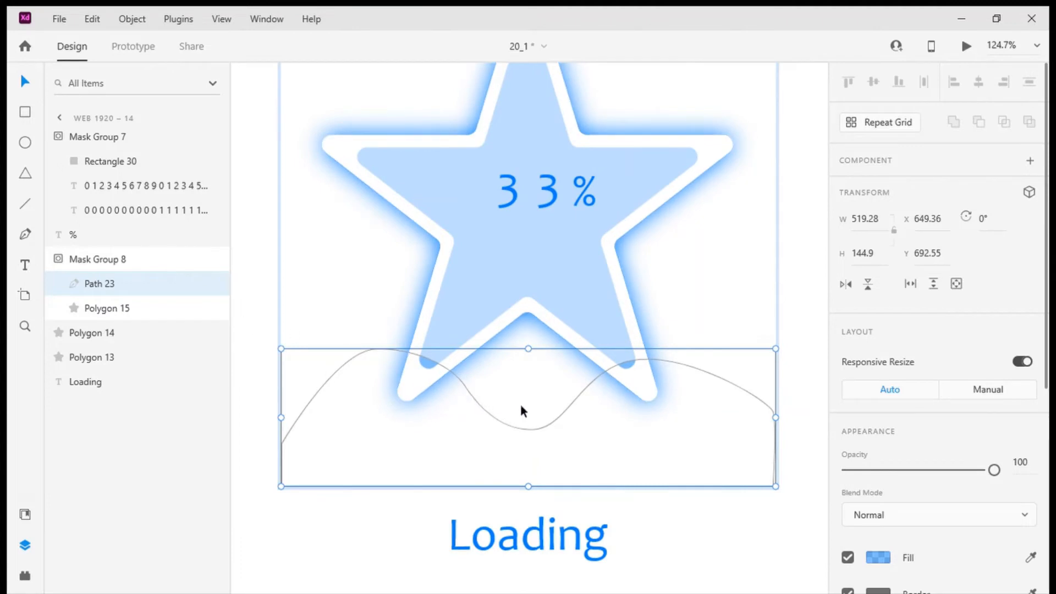
pyautogui.doubleClick(553, 427)
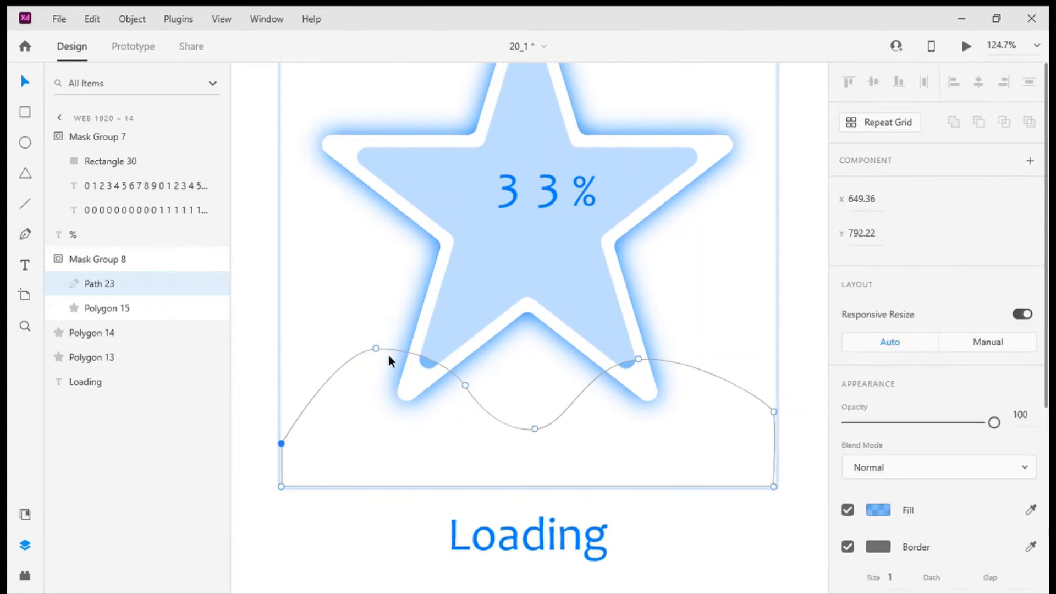
pyautogui.click(595, 432)
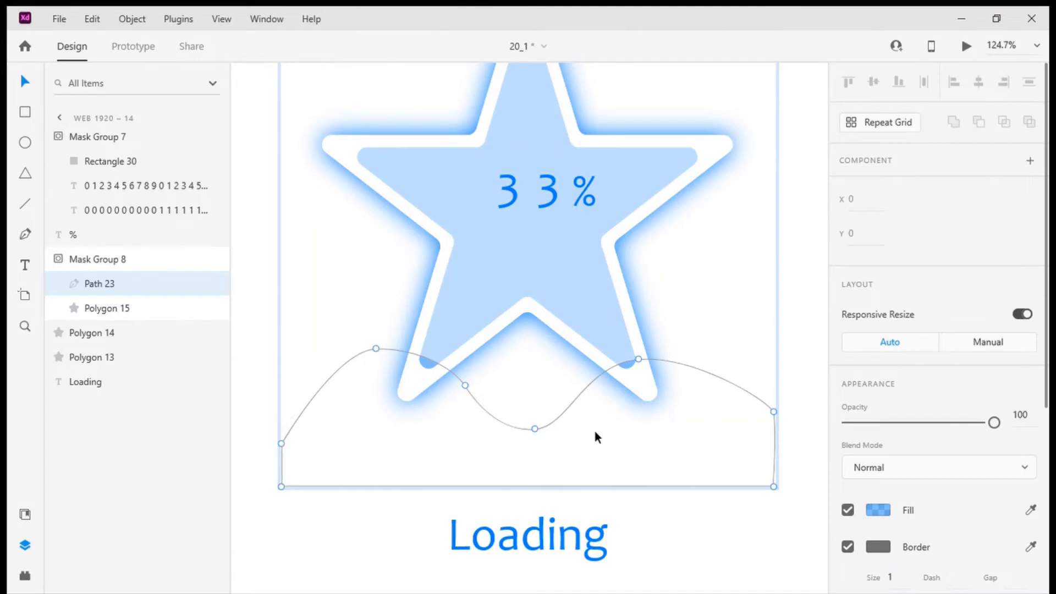
pyautogui.click(106, 309)
pyautogui.click(105, 284)
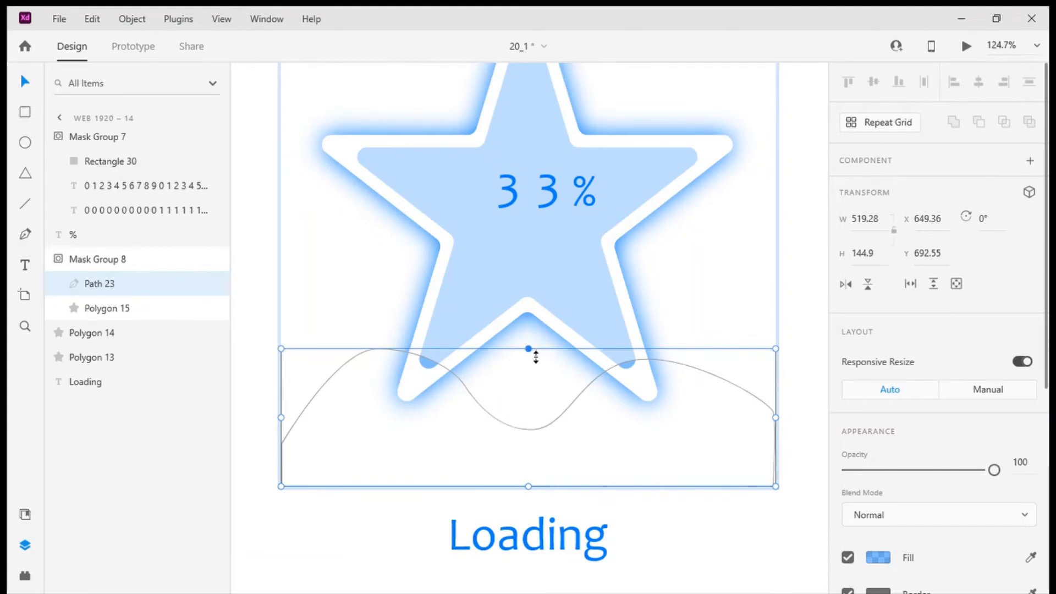
pyautogui.moveTo(529, 352); pyautogui.dragTo(529, 230)
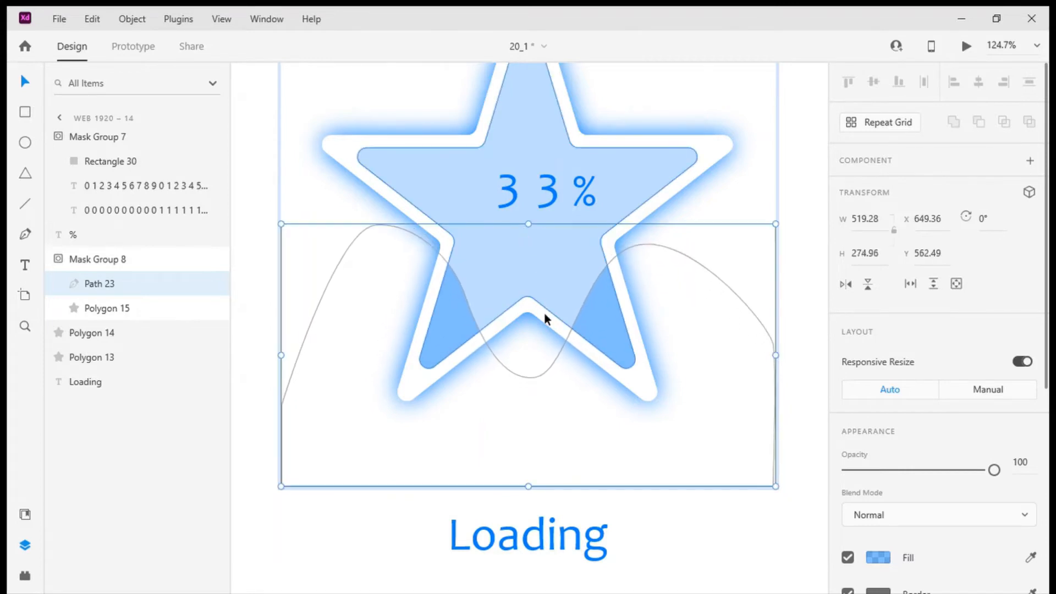
# Step: Move the anchor on the wave's left inner slope to about X 858, Y 607 and flatten the curve through it
pyautogui.click(533, 375)
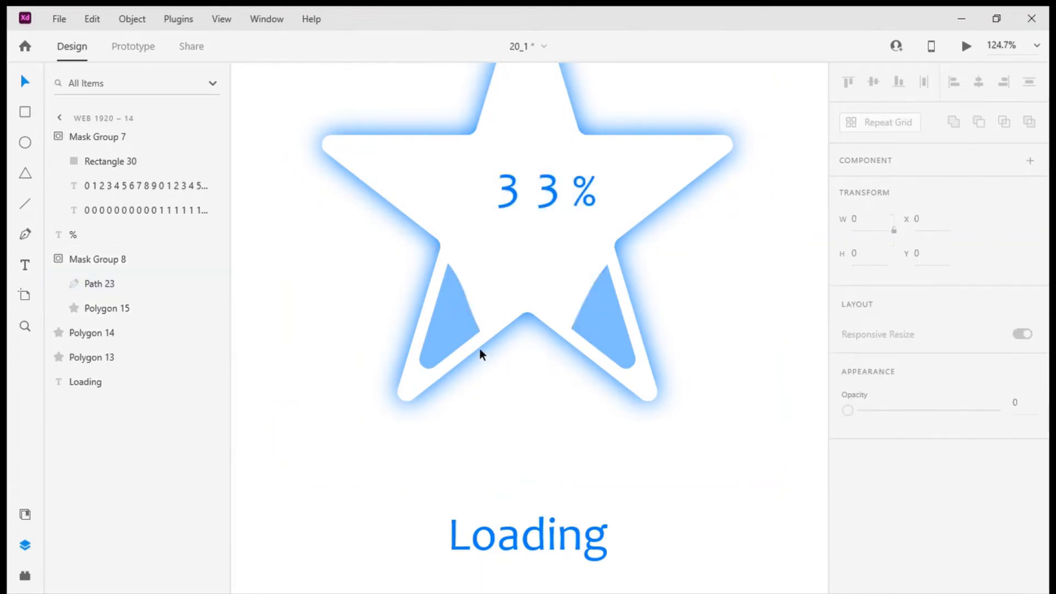
pyautogui.click(451, 335)
pyautogui.doubleClick(451, 335)
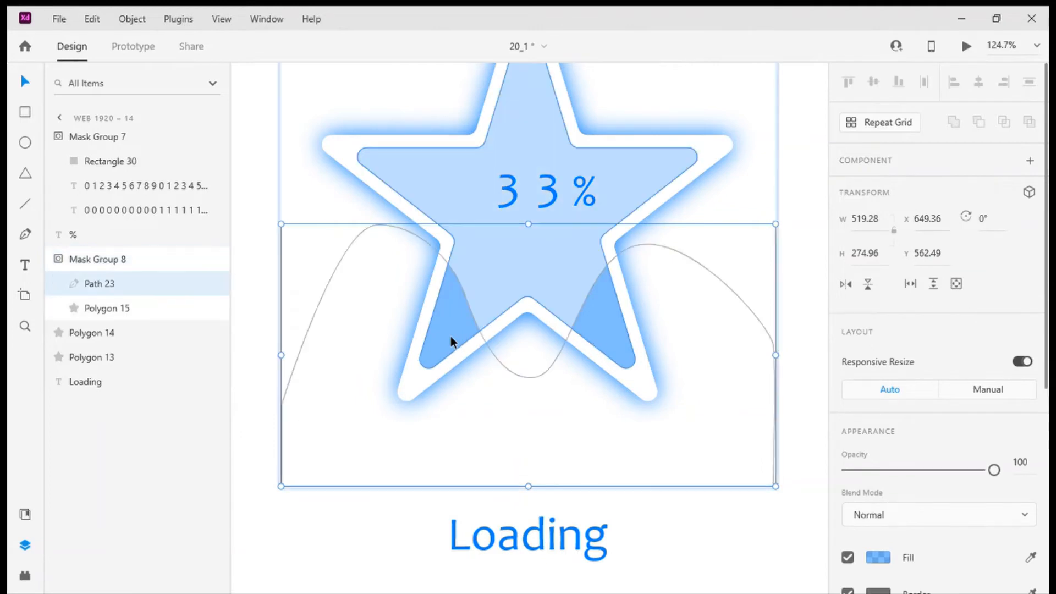
pyautogui.click(450, 336)
pyautogui.click(319, 297)
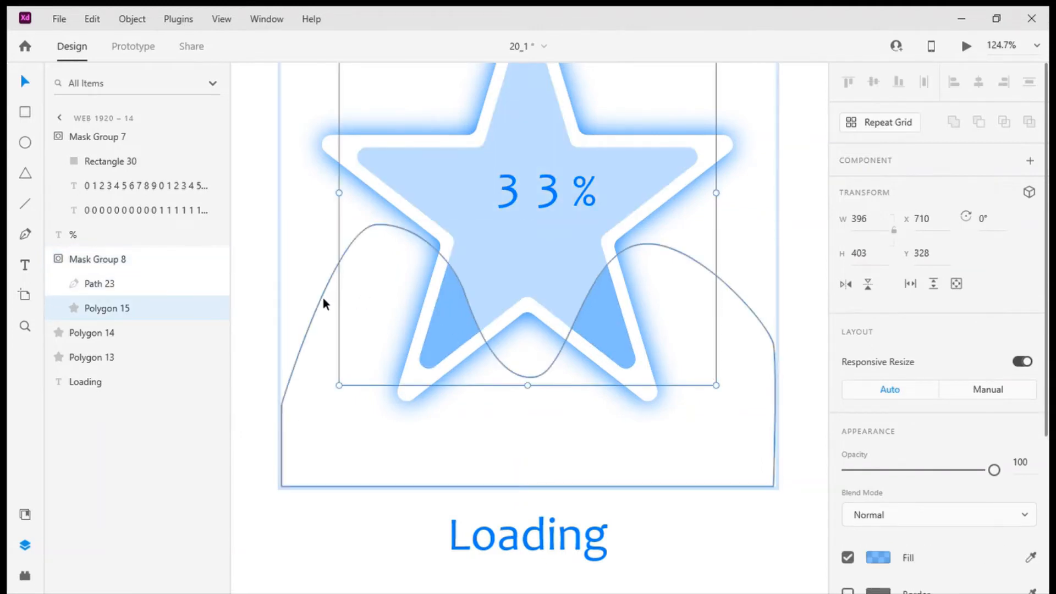
pyautogui.doubleClick(378, 227)
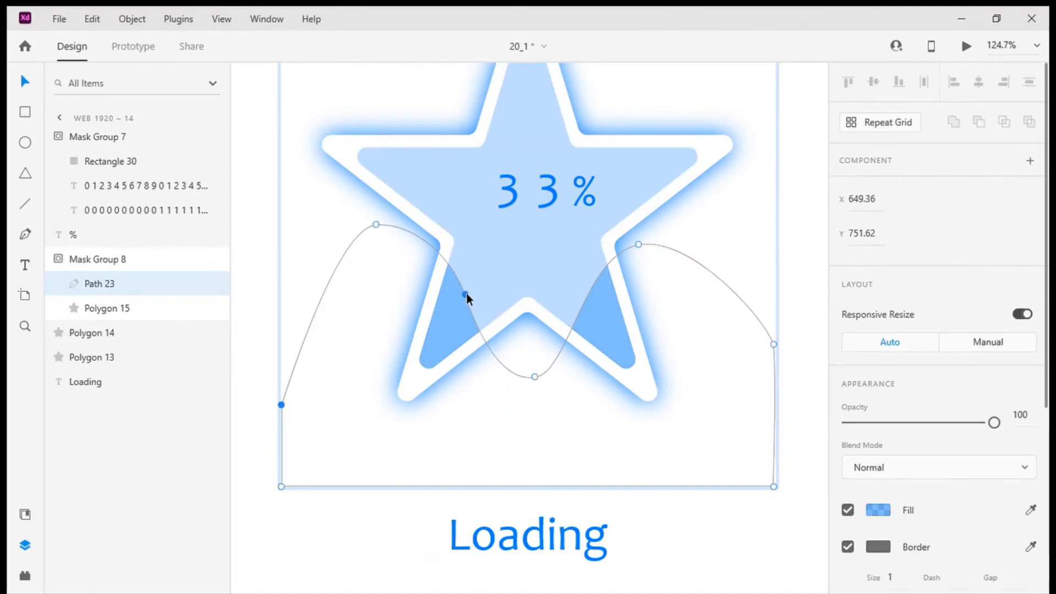
pyautogui.moveTo(467, 293); pyautogui.dragTo(479, 268)
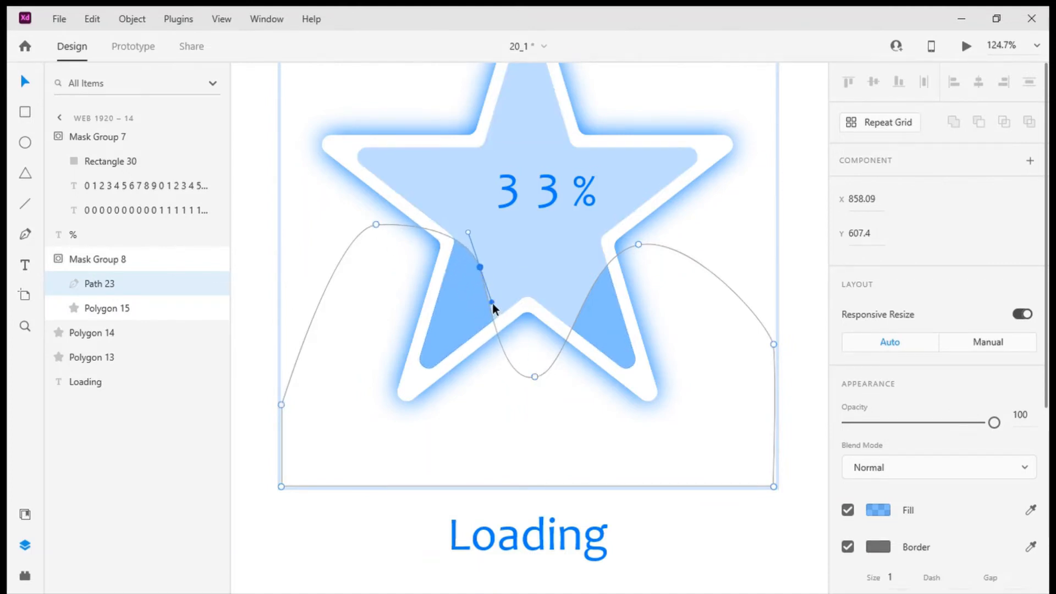
pyautogui.moveTo(492, 303); pyautogui.dragTo(505, 281)
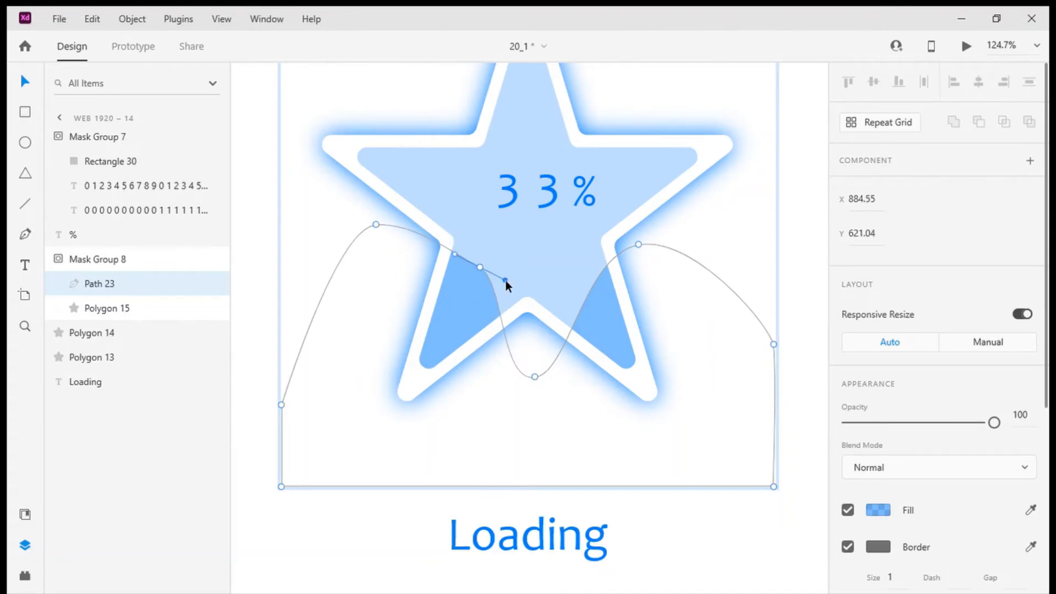
# Step: Raise the wave's trough above the star's lower notch, shifting the left crest right and the neighbouring slope anchor slightly up
pyautogui.moveTo(536, 377); pyautogui.dragTo(526, 289)
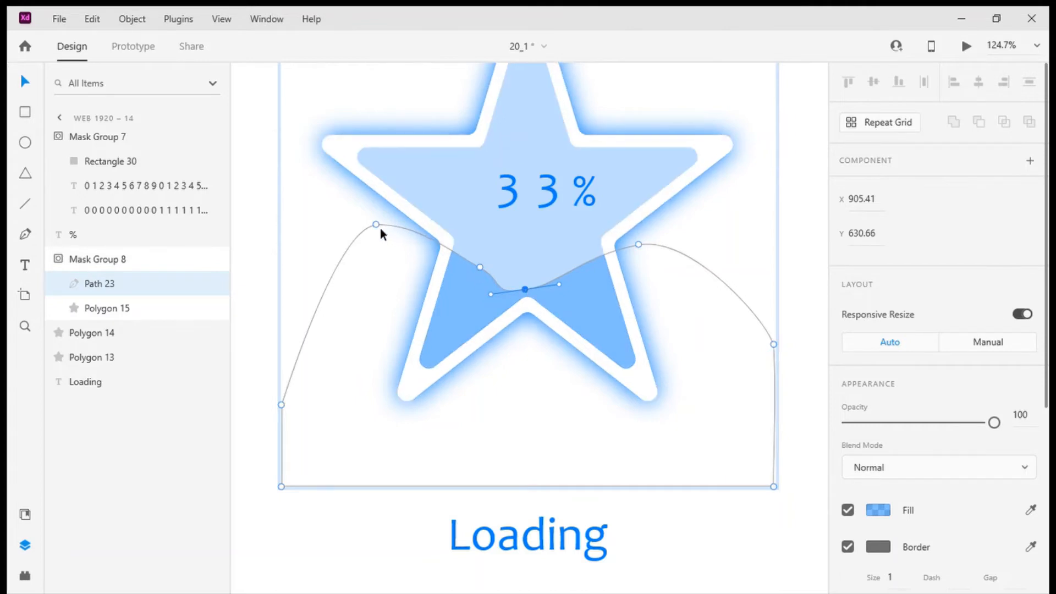
pyautogui.moveTo(378, 224); pyautogui.dragTo(394, 224)
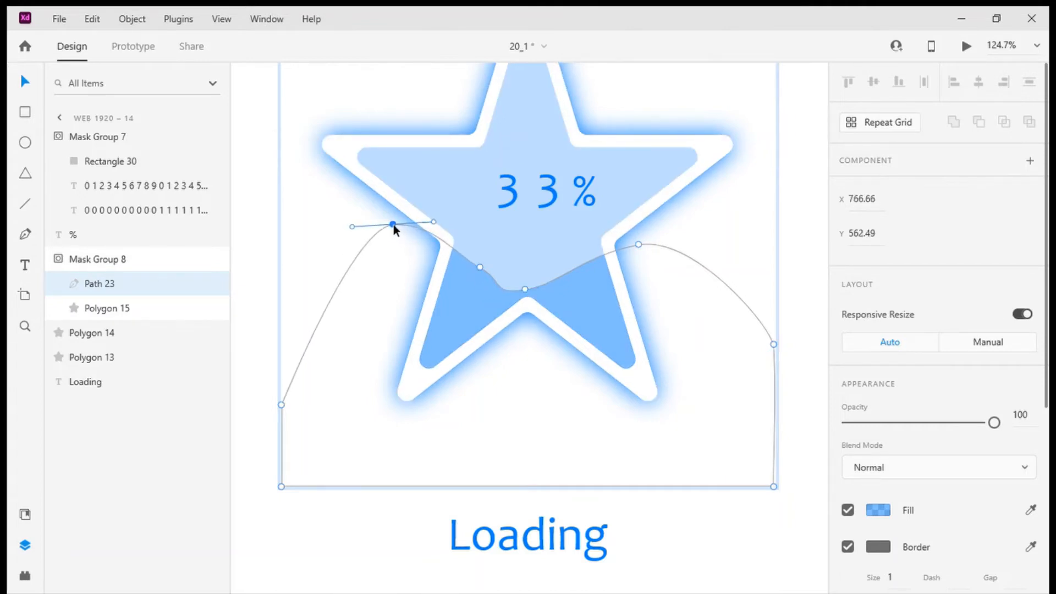
pyautogui.moveTo(480, 266); pyautogui.dragTo(484, 256)
pyautogui.moveTo(527, 289); pyautogui.dragTo(553, 264)
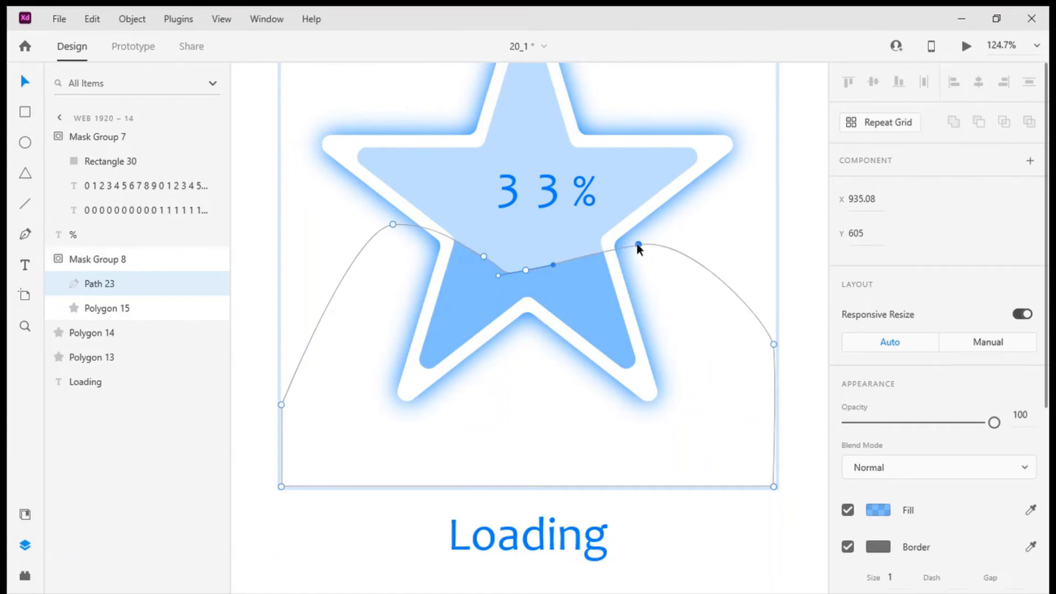
# Step: Add an anchor between the wave's trough and right crest at about X 962, Y 584, and smooth the trough's curve
pyautogui.click(583, 256)
pyautogui.click(583, 257)
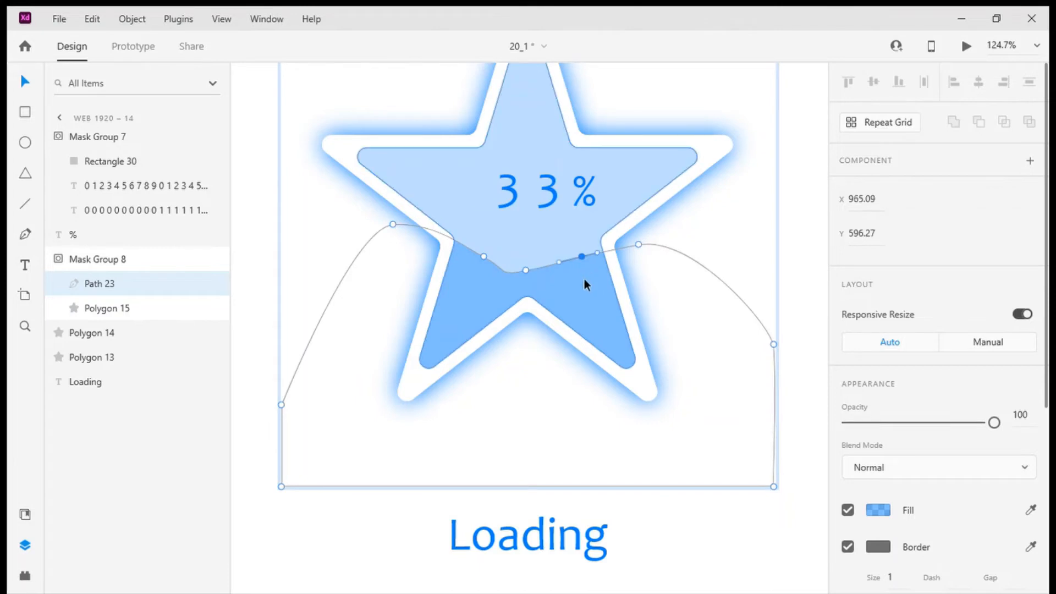
pyautogui.moveTo(582, 257); pyautogui.dragTo(579, 244)
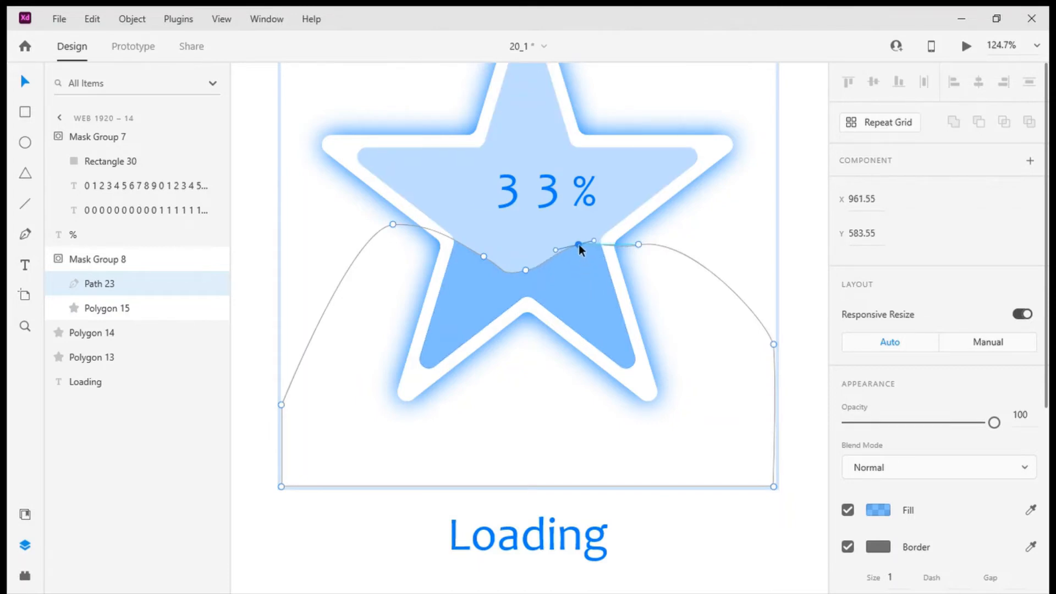
pyautogui.click(526, 269)
pyautogui.moveTo(513, 275); pyautogui.dragTo(517, 273)
pyautogui.click(510, 277)
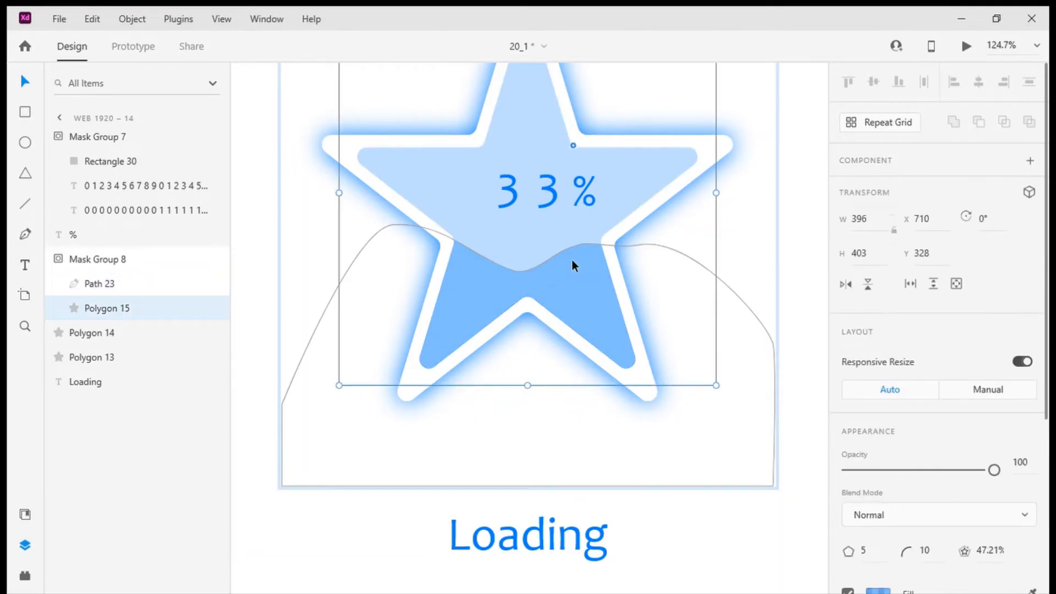
# Step: Lower the wave's right outer anchor to about X 1032, Y 595 and angle its handle downward for a smooth descent
pyautogui.doubleClick(535, 267)
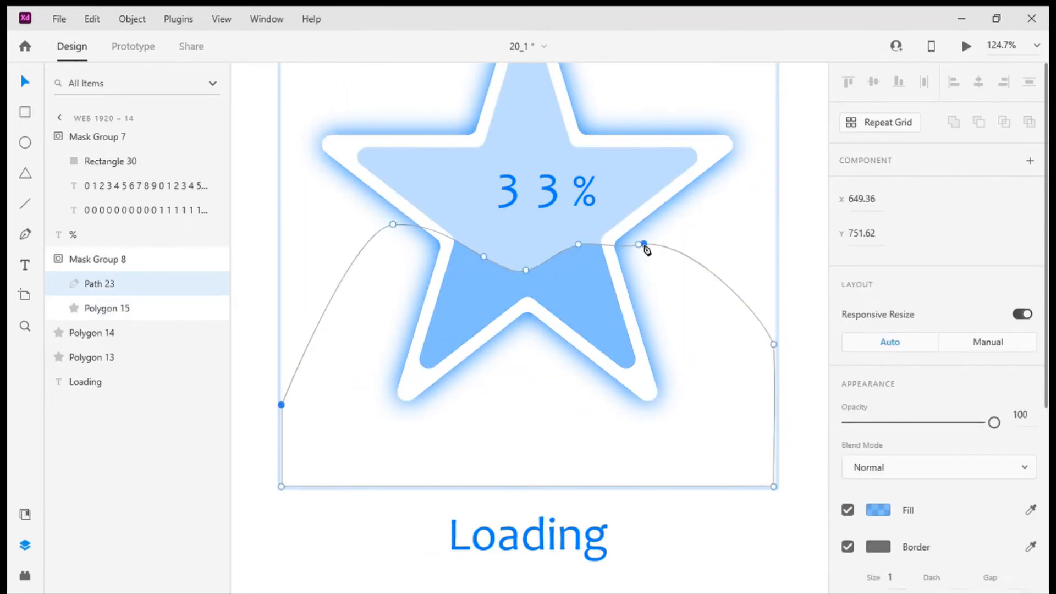
pyautogui.moveTo(638, 244)
pyautogui.mouseDown()
pyautogui.moveTo(697, 240)
pyautogui.moveTo(691, 266)
pyautogui.moveTo(693, 256)
pyautogui.moveTo(624, 252)
pyautogui.moveTo(646, 256)
pyautogui.mouseUp()
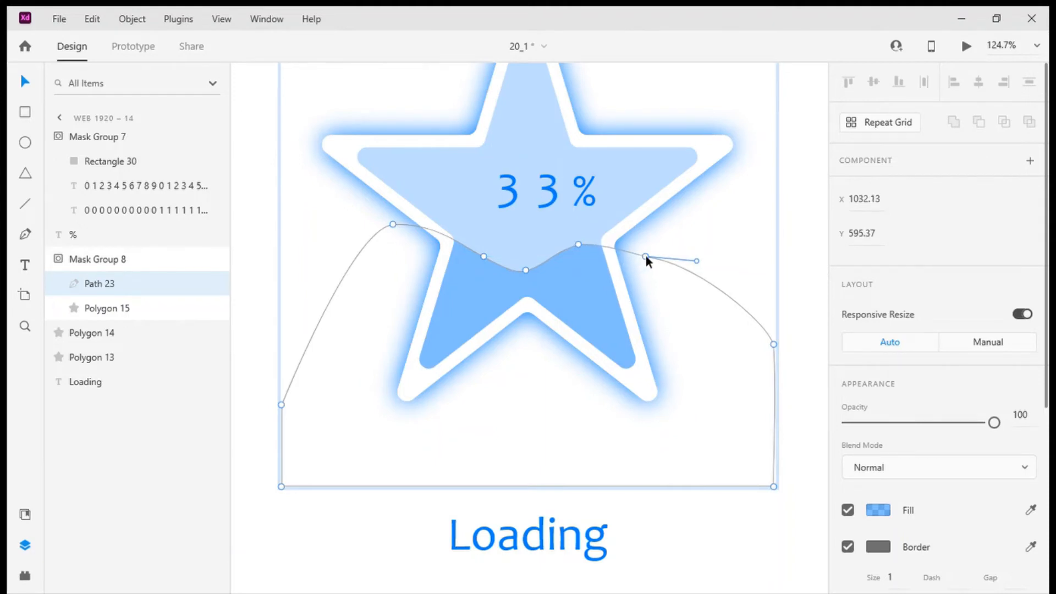
pyautogui.press('Escape')
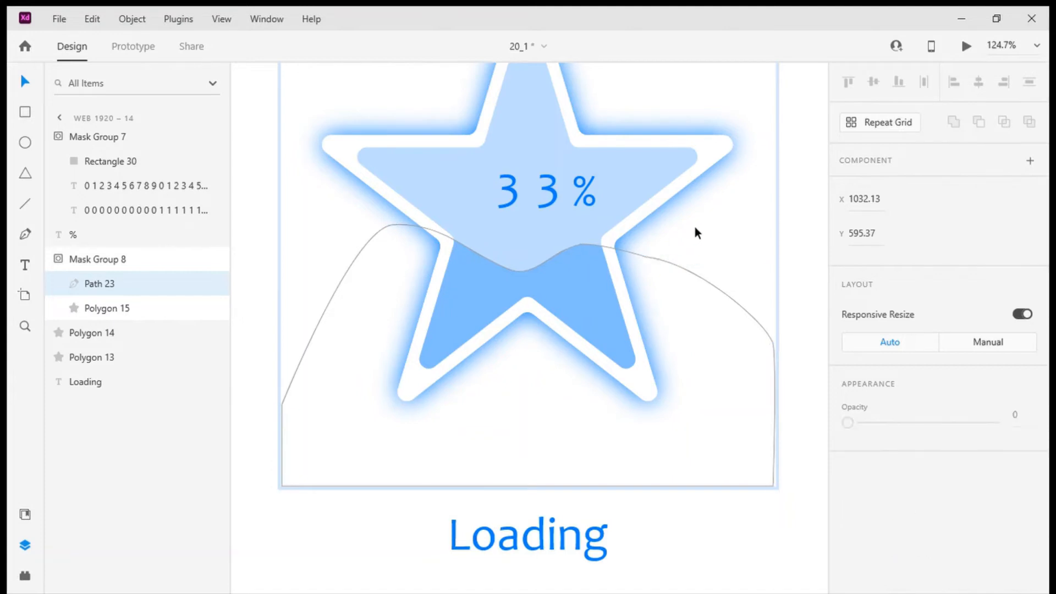
pyautogui.press('Escape')
pyautogui.doubleClick(647, 259)
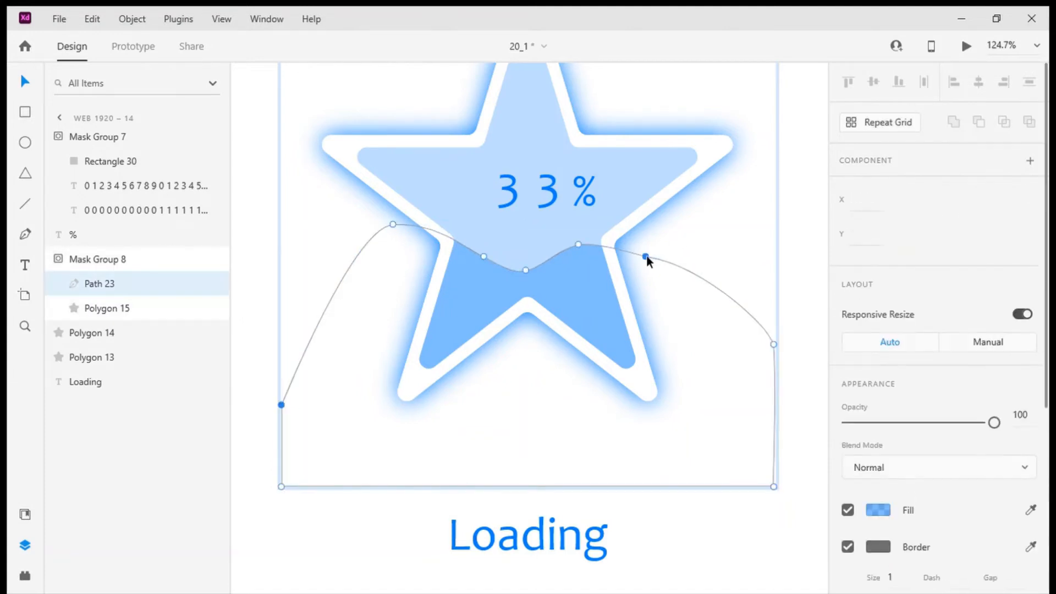
pyautogui.moveTo(647, 259); pyautogui.dragTo(694, 271)
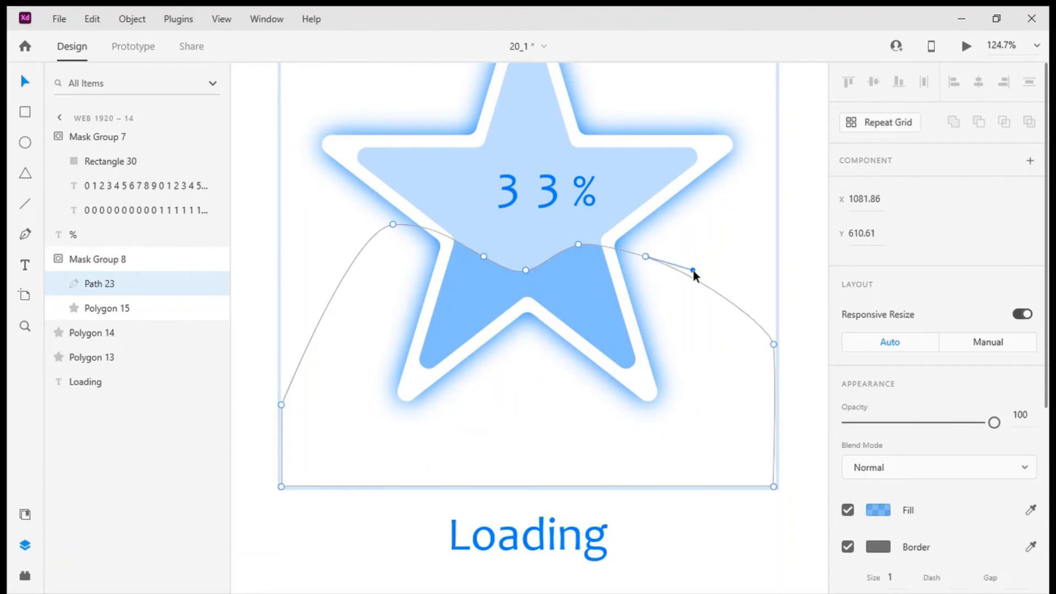
pyautogui.press('Escape')
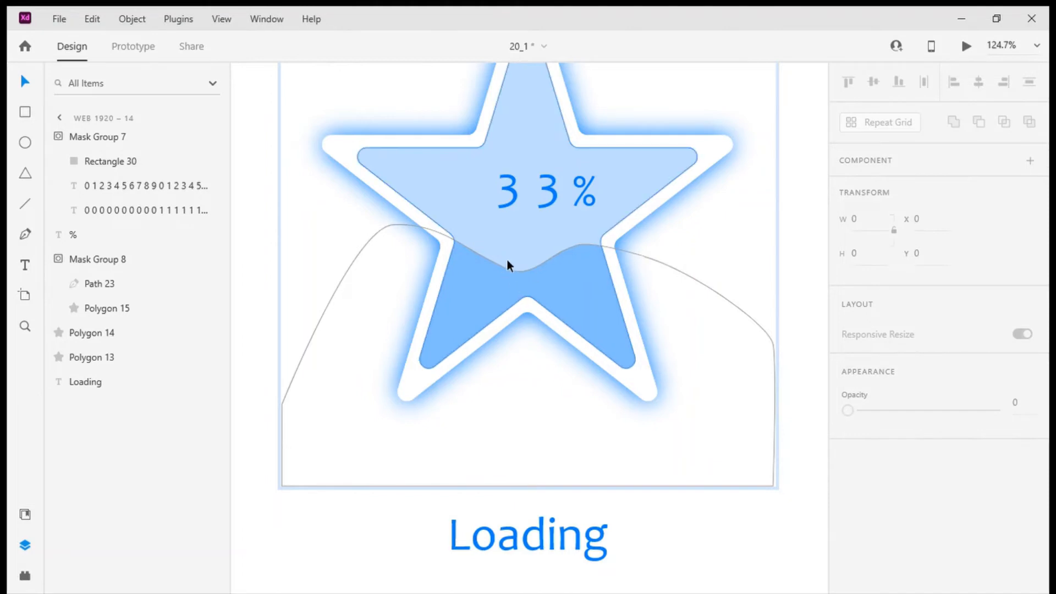
pyautogui.click(518, 269)
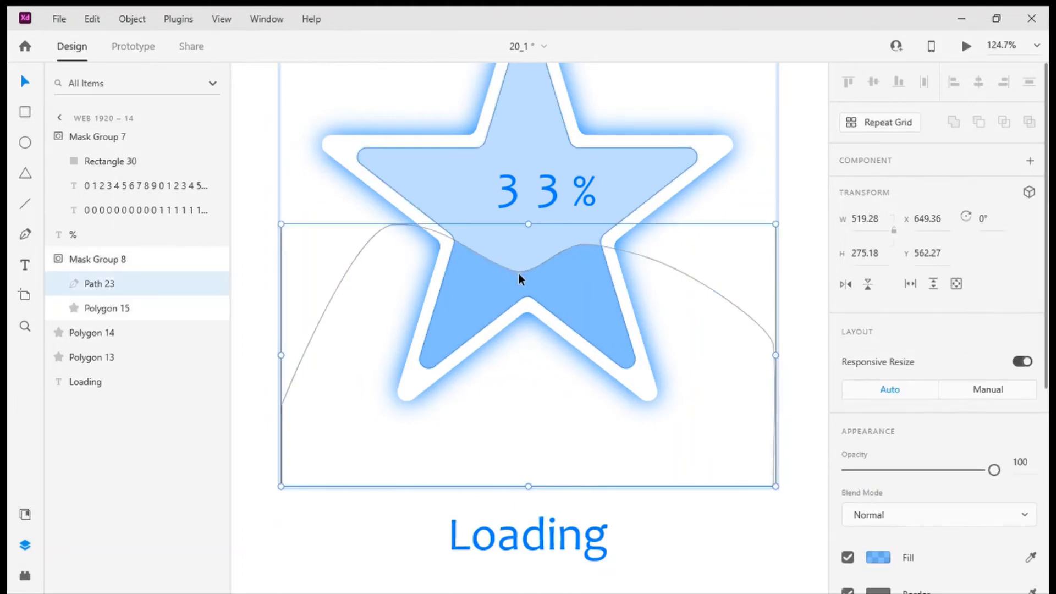
pyautogui.doubleClick(518, 272)
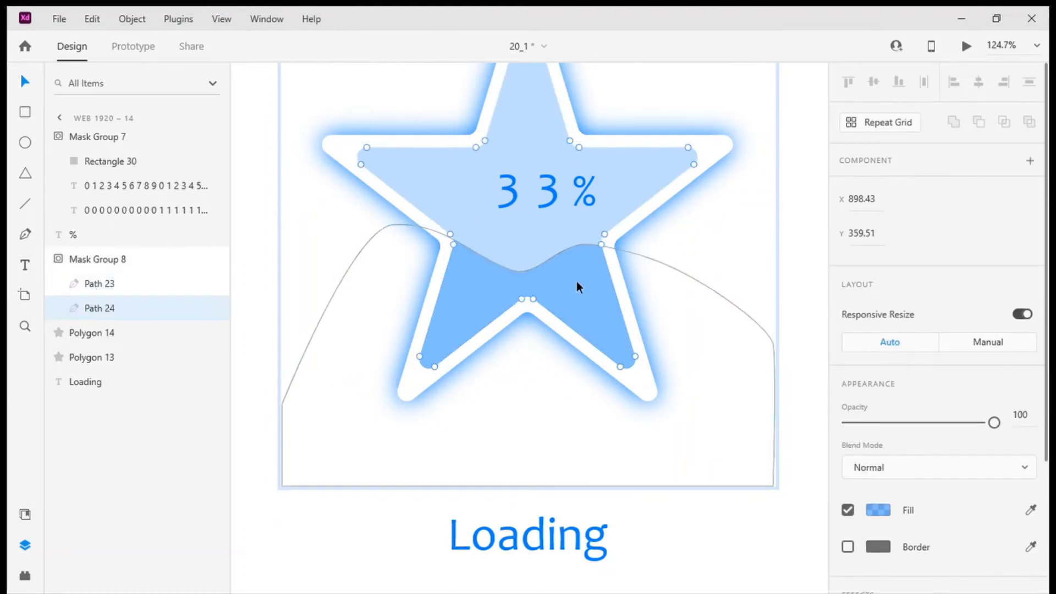
pyautogui.hotkey('ctrl', 'z')
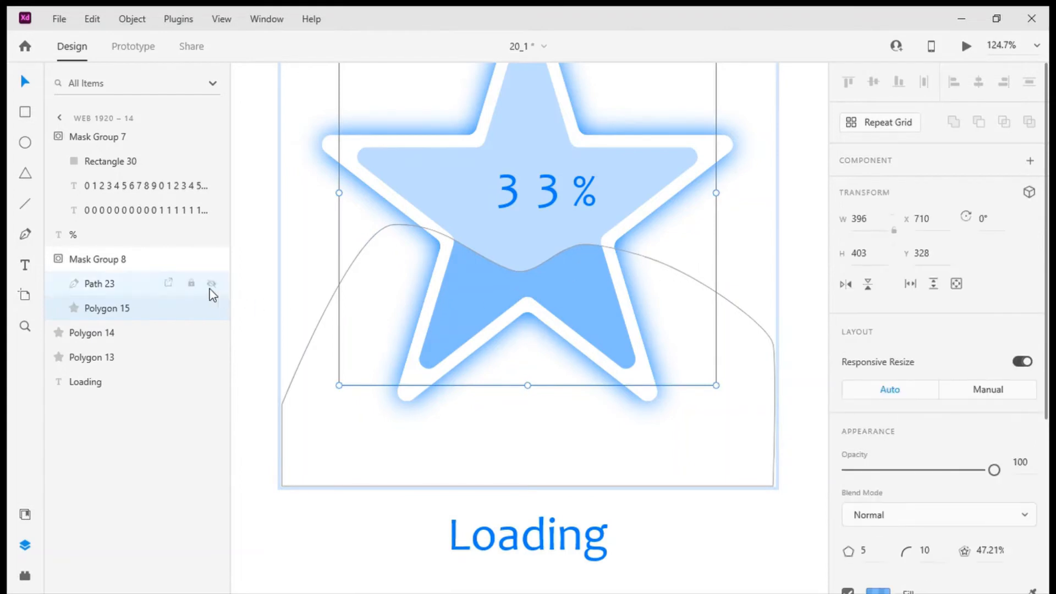
pyautogui.click(110, 291)
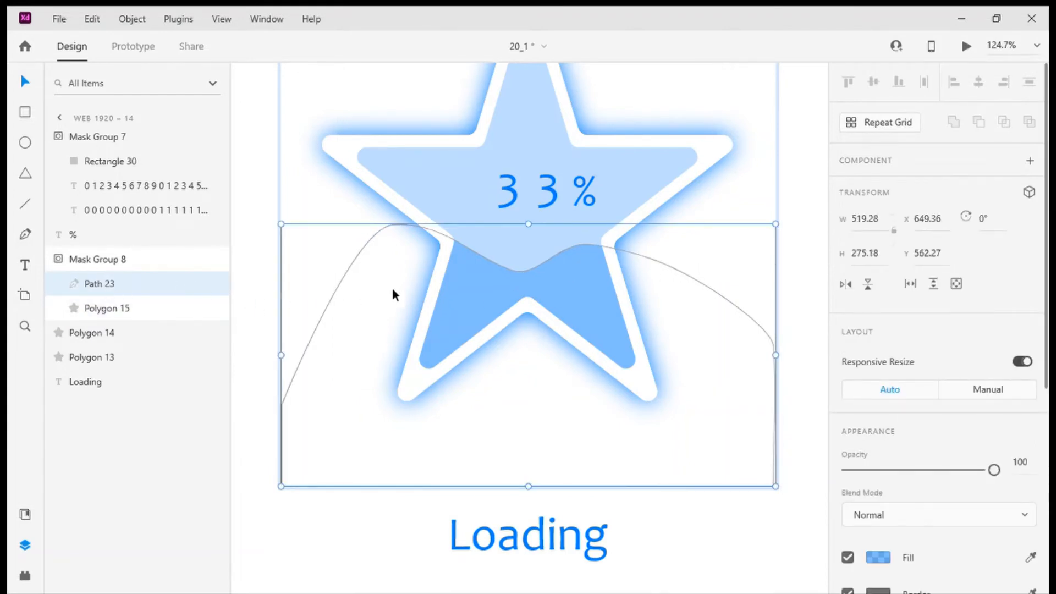
pyautogui.doubleClick(431, 284)
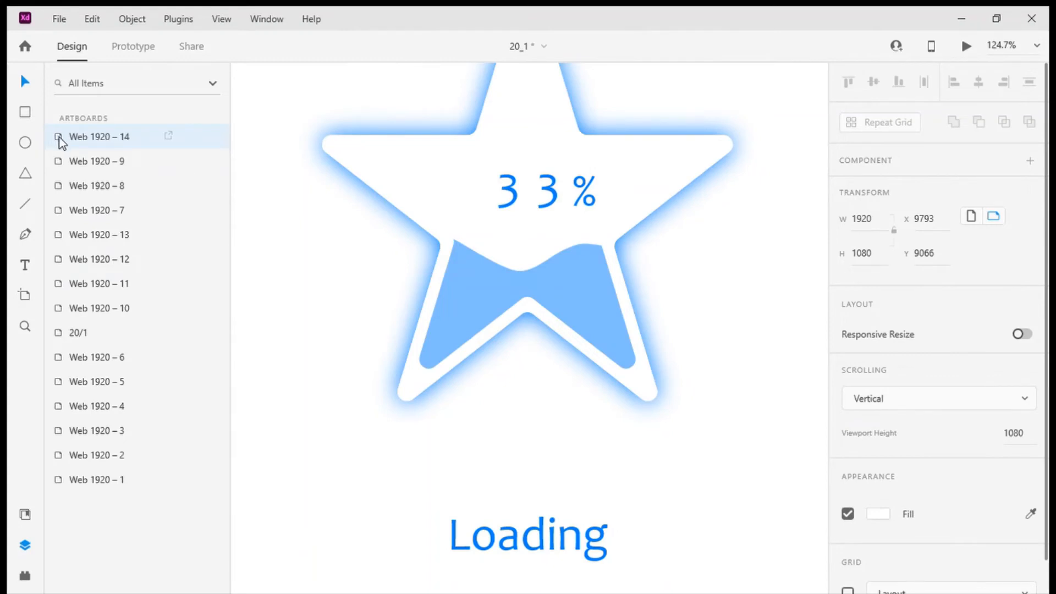
# Step: Raise the trough anchor of Path 23 in Mask Group 8 to about X 906, Y 572, and shift the right crest anchor slightly right
pyautogui.doubleClick(59, 137)
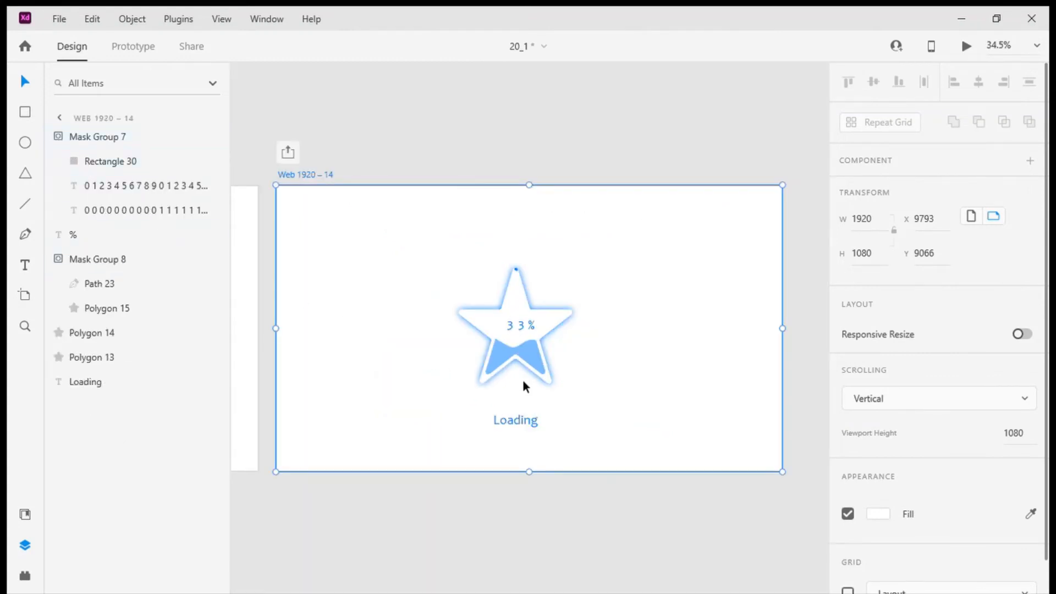
pyautogui.scroll(8, 517, 380)
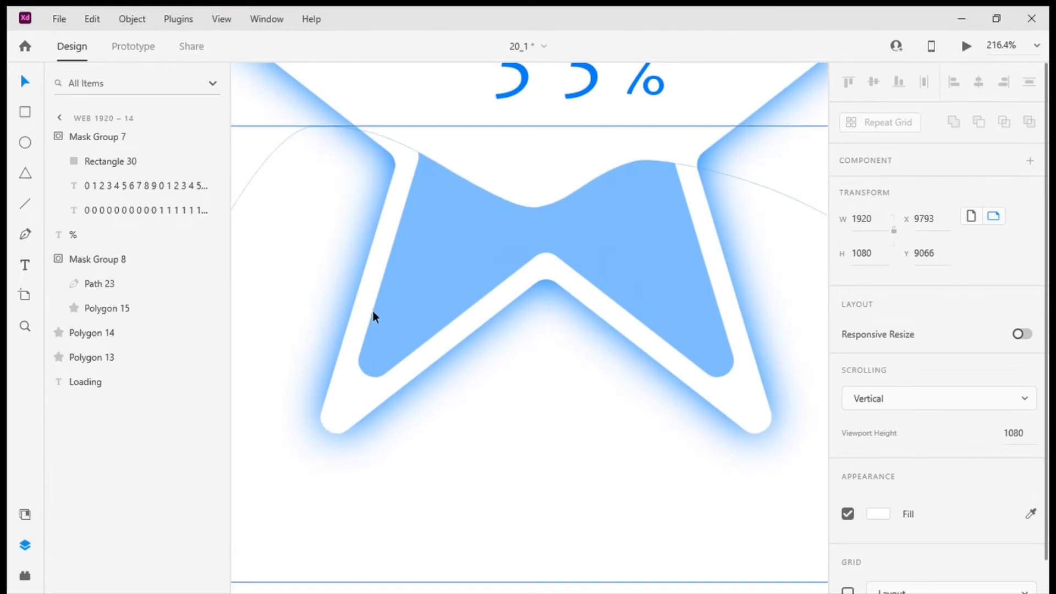
pyautogui.click(434, 224)
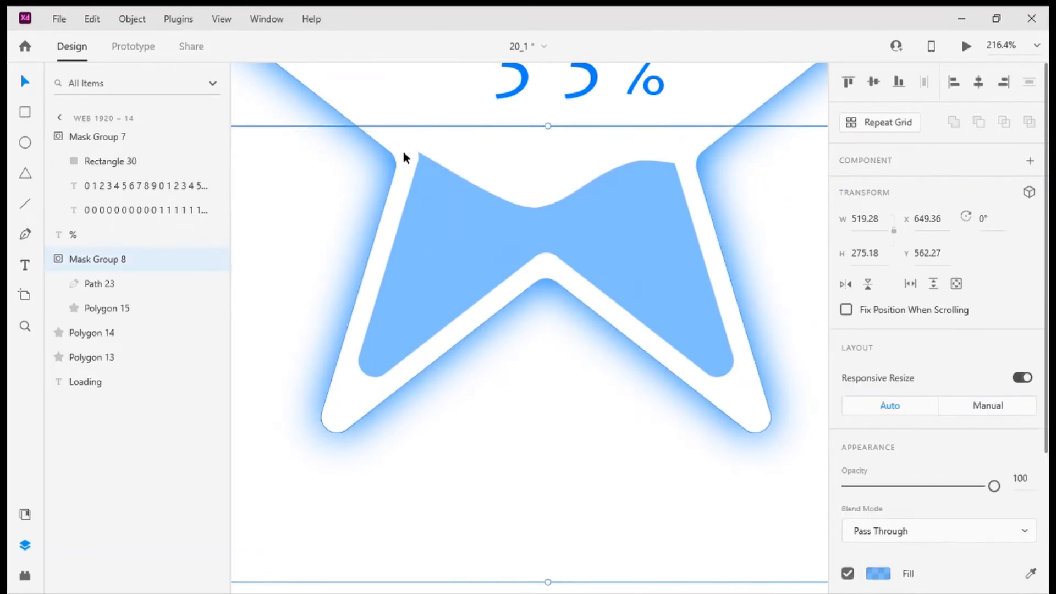
pyautogui.click(93, 291)
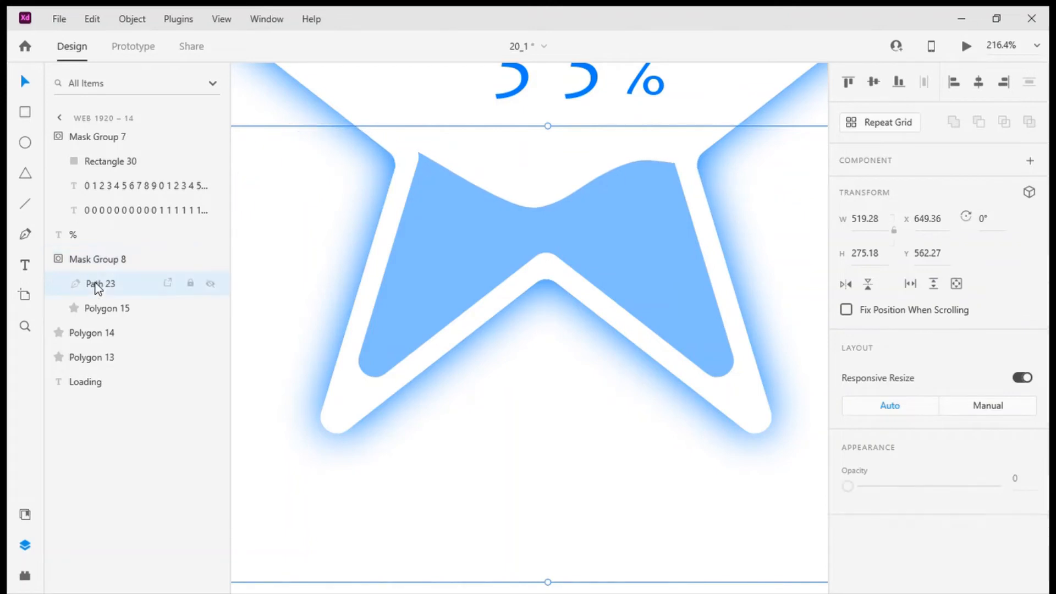
pyautogui.doubleClick(475, 186)
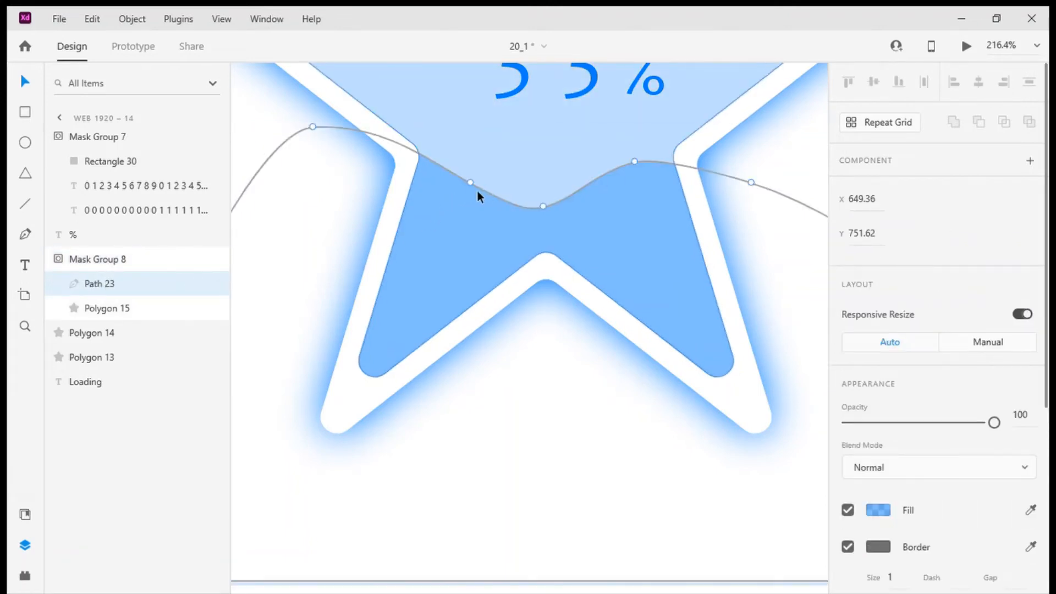
pyautogui.moveTo(543, 207); pyautogui.dragTo(557, 143)
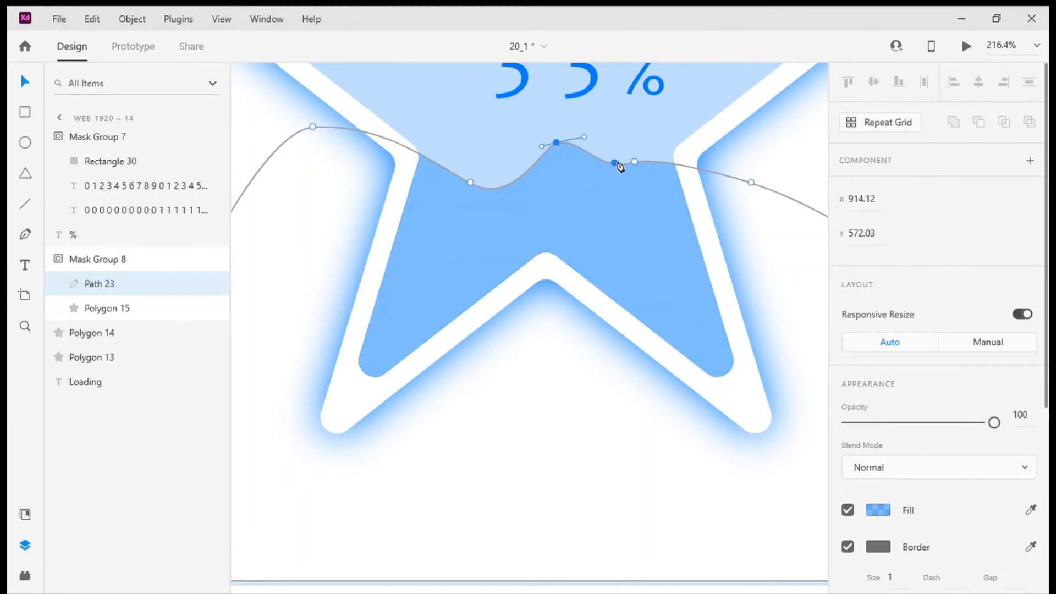
pyautogui.moveTo(637, 161); pyautogui.dragTo(648, 161)
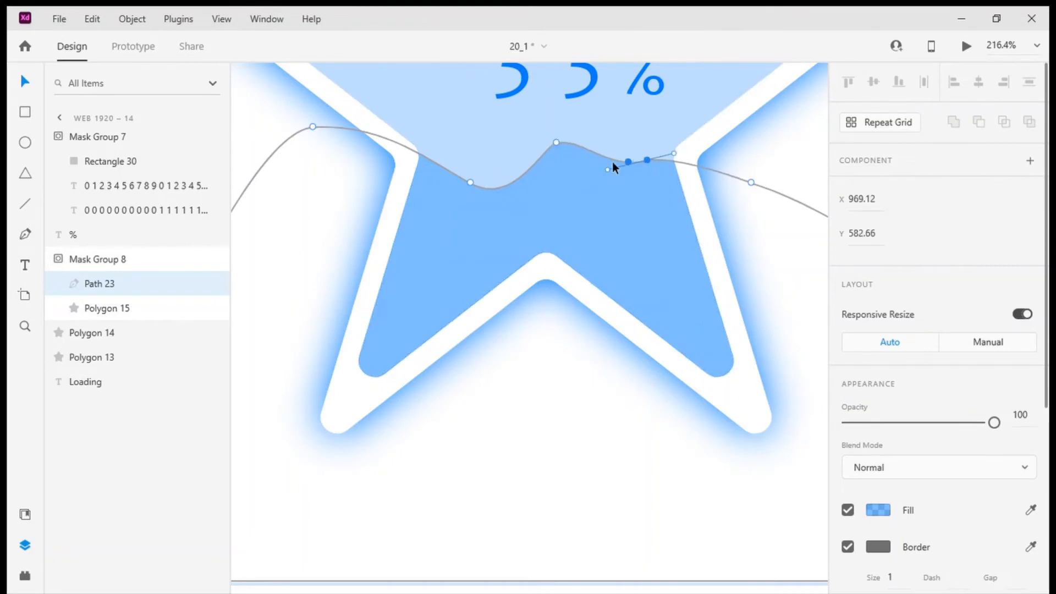
pyautogui.moveTo(556, 142); pyautogui.dragTo(543, 144)
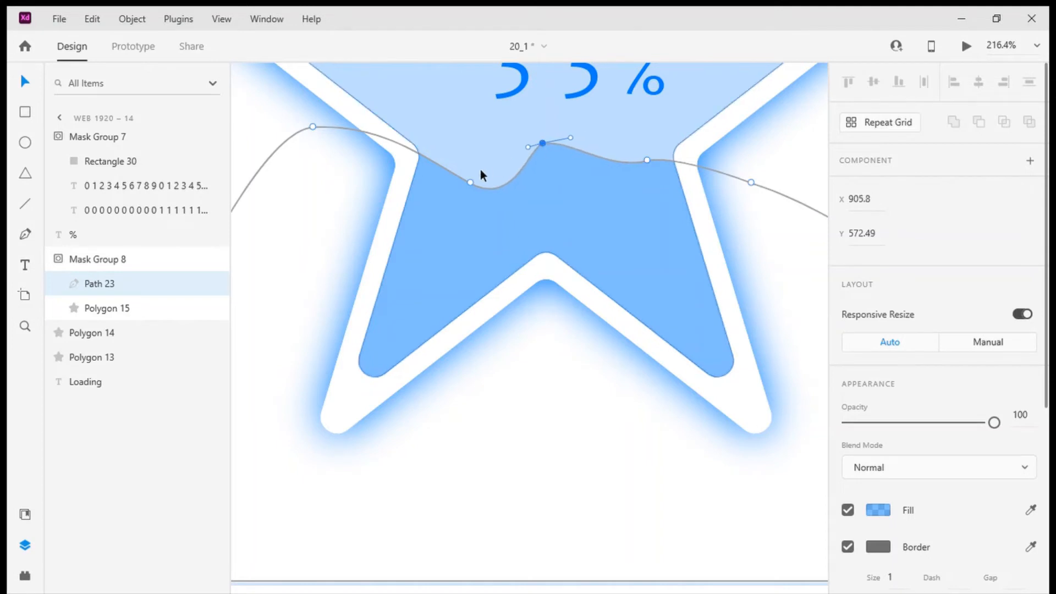
# Step: Raise and flatten the wave's left inner slope anchor, and shift the new centre crest anchor slightly right
pyautogui.moveTo(471, 182); pyautogui.dragTo(541, 149)
pyautogui.click(511, 188)
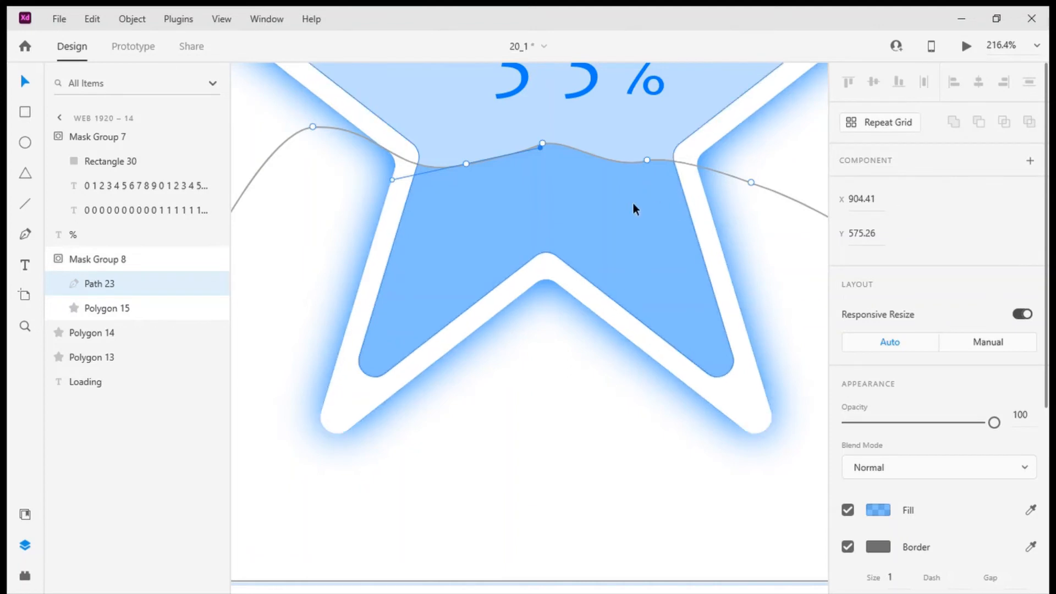
pyautogui.moveTo(539, 148)
pyautogui.mouseDown()
pyautogui.moveTo(537, 159)
pyautogui.moveTo(552, 142)
pyautogui.mouseUp()
pyautogui.click(616, 138)
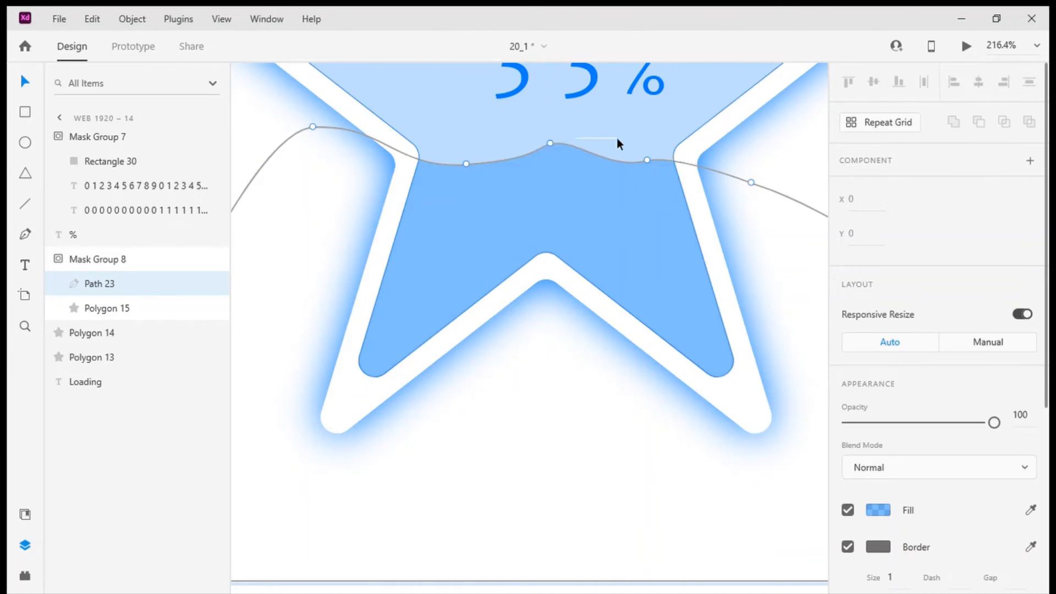
# Step: Round the centre crest by stretching its handles almost horizontally, ending the left handle at about X 892, Y 571
pyautogui.click(549, 143)
pyautogui.moveTo(549, 143); pyautogui.dragTo(606, 143)
pyautogui.moveTo(536, 147)
pyautogui.mouseDown()
pyautogui.moveTo(482, 156)
pyautogui.moveTo(519, 154)
pyautogui.moveTo(520, 136)
pyautogui.moveTo(543, 140)
pyautogui.moveTo(521, 141)
pyautogui.mouseUp()
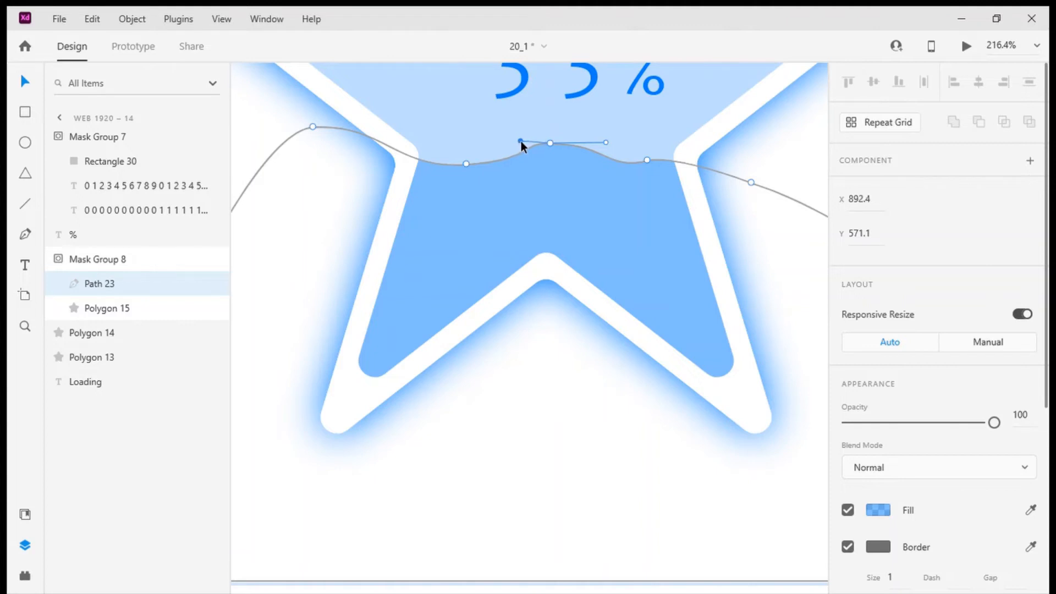
pyautogui.click(649, 177)
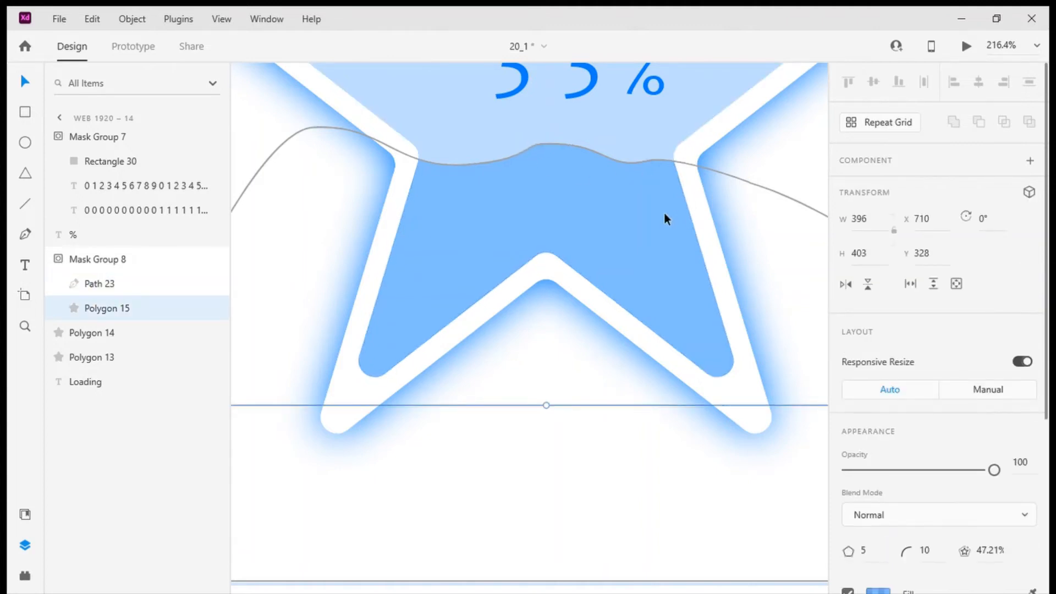
pyautogui.scroll(-6, 468, 228)
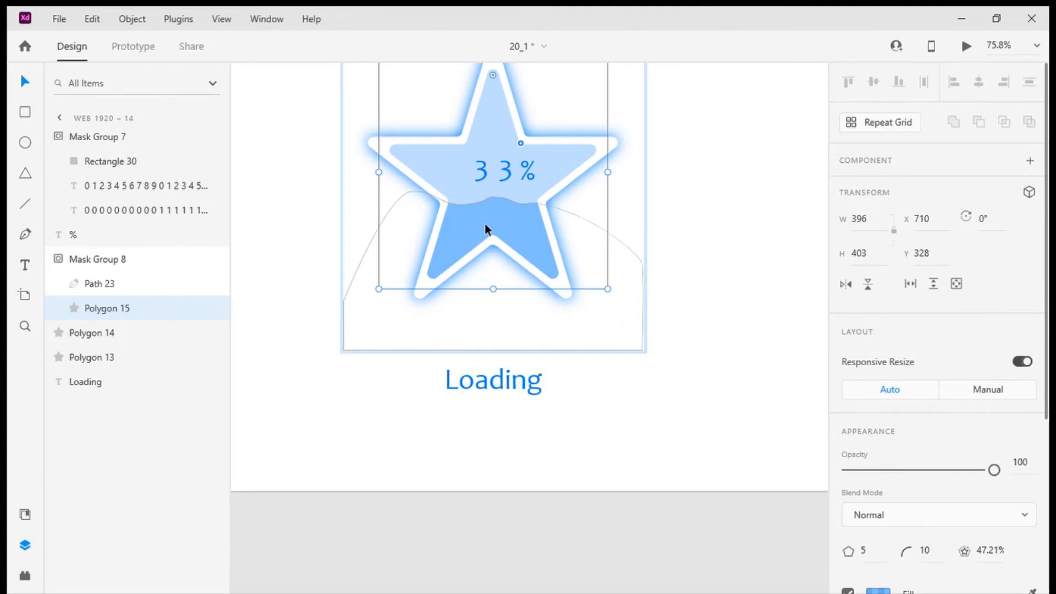
pyautogui.doubleClick(485, 225)
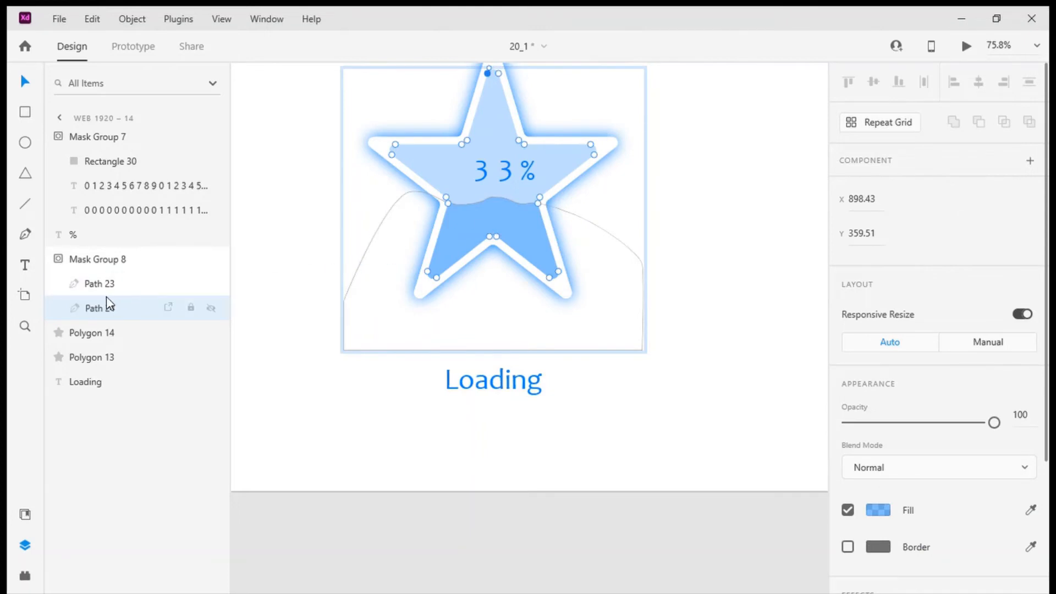
pyautogui.press('Escape')
pyautogui.click(120, 263)
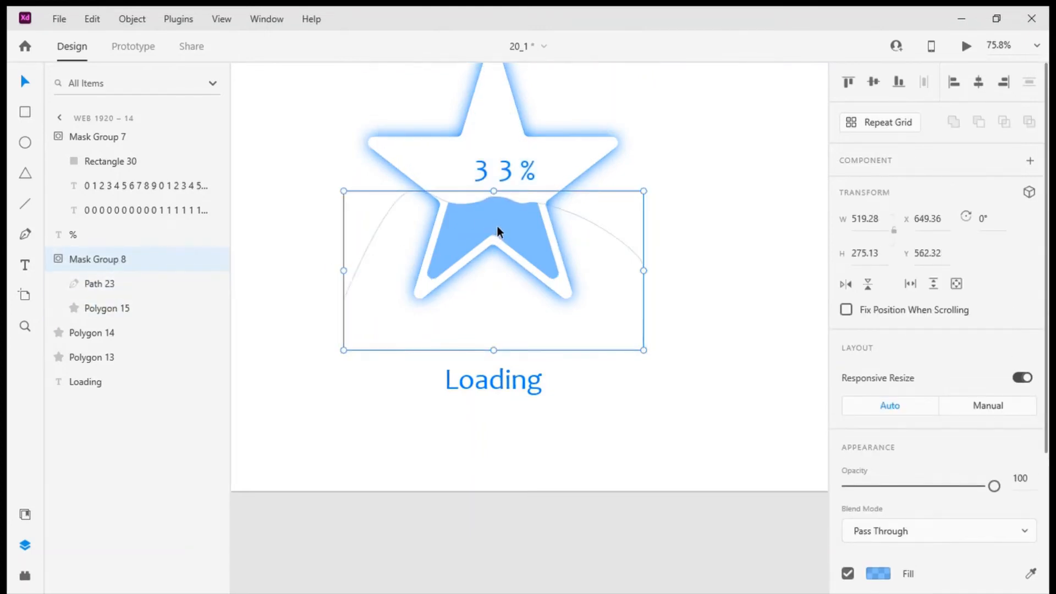
pyautogui.moveTo(497, 226); pyautogui.dragTo(497, 232)
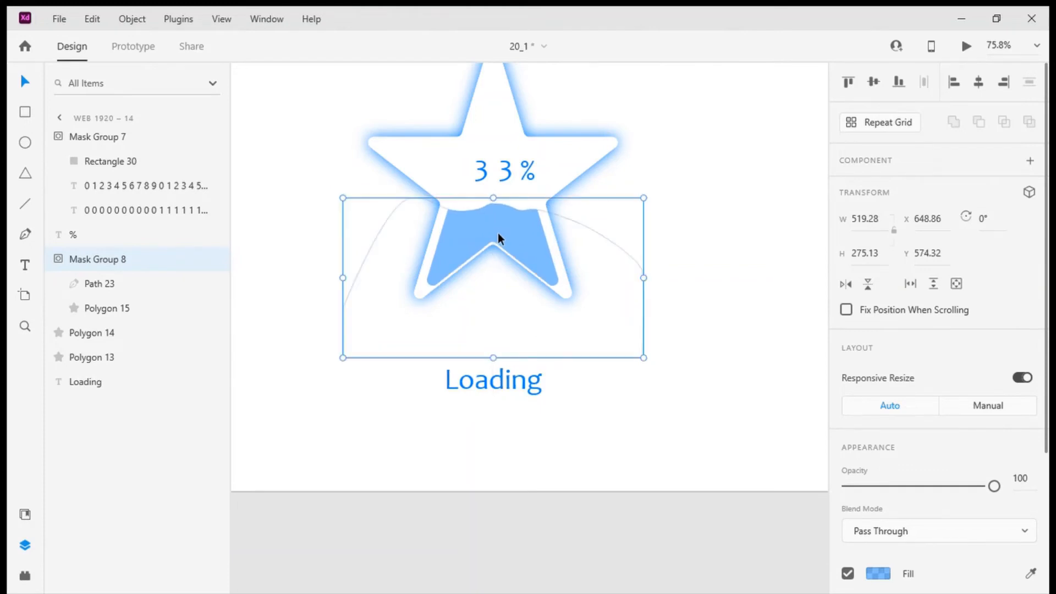
pyautogui.hotkey('ctrl', 'z')
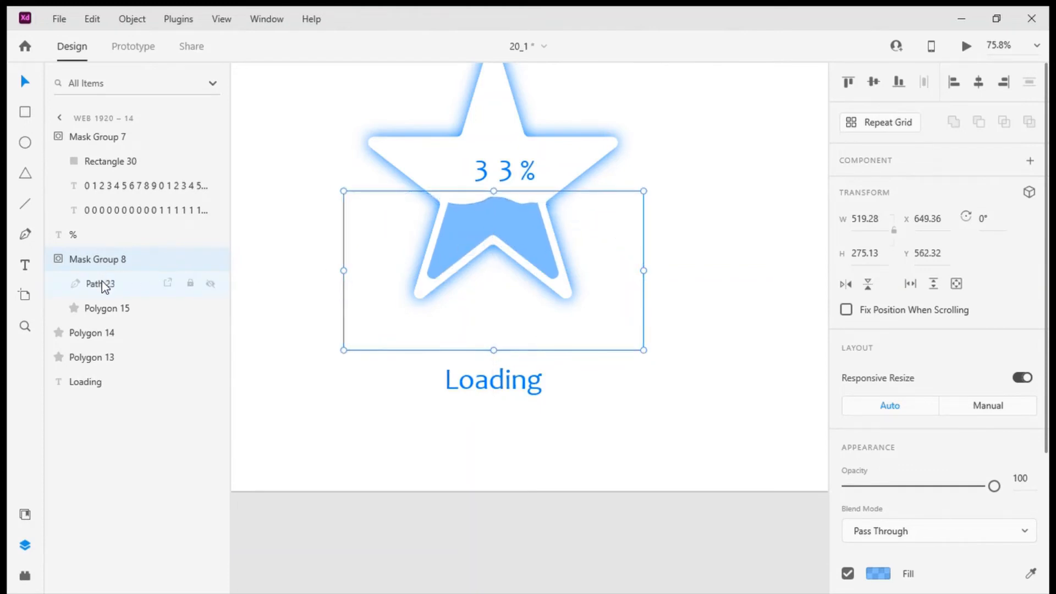
pyautogui.click(104, 286)
pyautogui.click(504, 217)
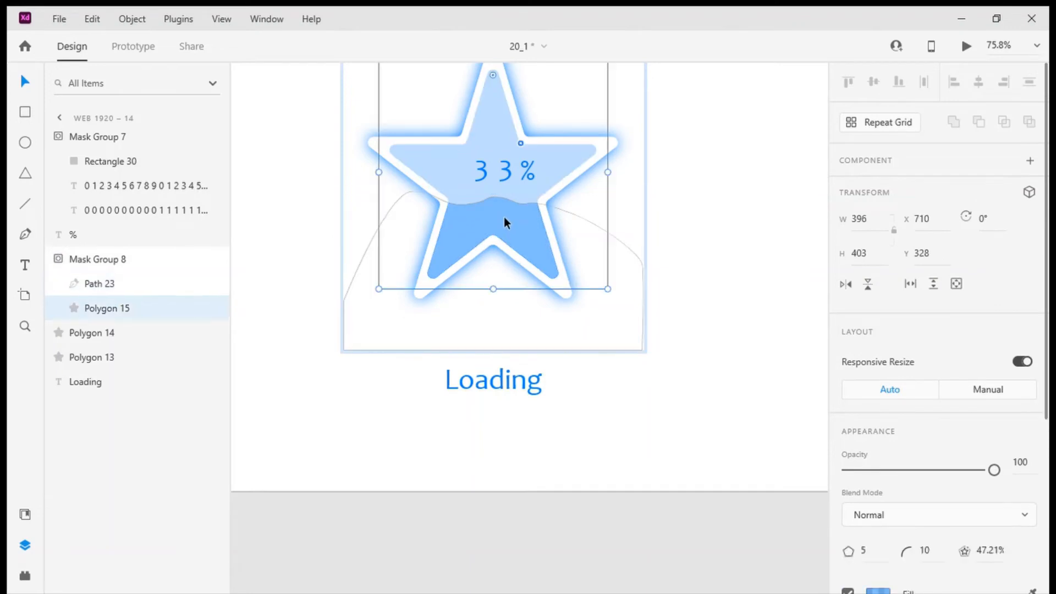
pyautogui.moveTo(504, 217); pyautogui.dragTo(505, 221)
pyautogui.hotkey('ctrl', 'z')
# Step: Move only the wave shape Path 23 inside Mask Group 8 down to about X 648, Y 574
pyautogui.click(193, 281)
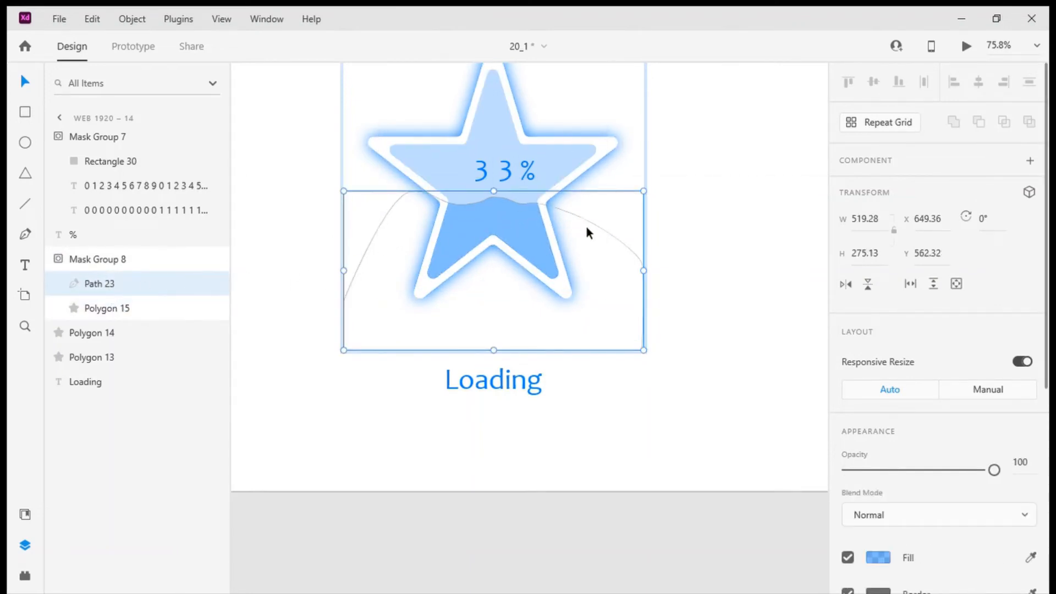
pyautogui.hotkey('ctrl', 'a')
pyautogui.click(162, 283)
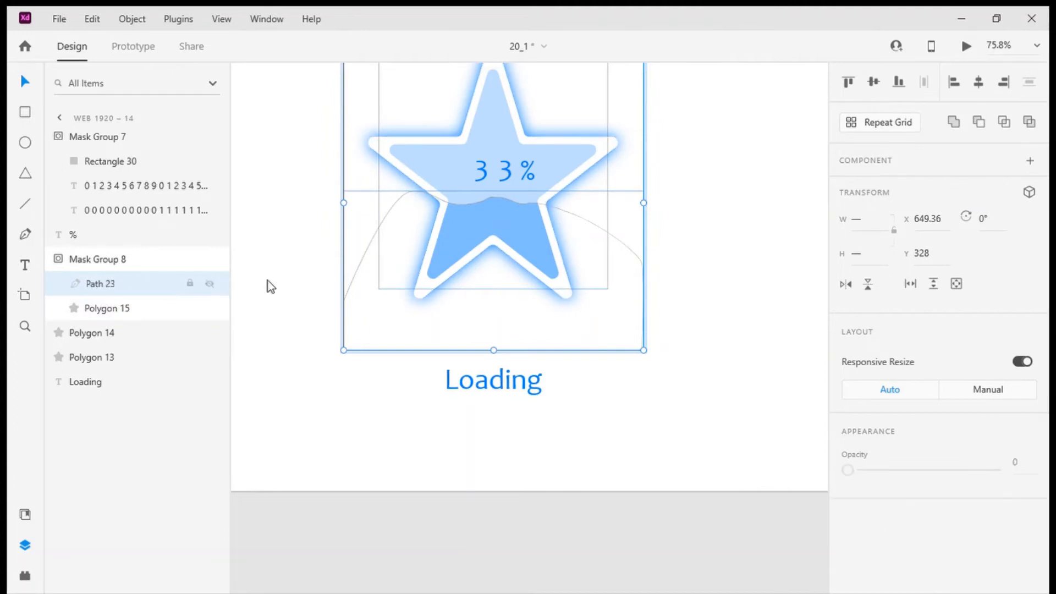
pyautogui.hotkey('ctrl', 'a')
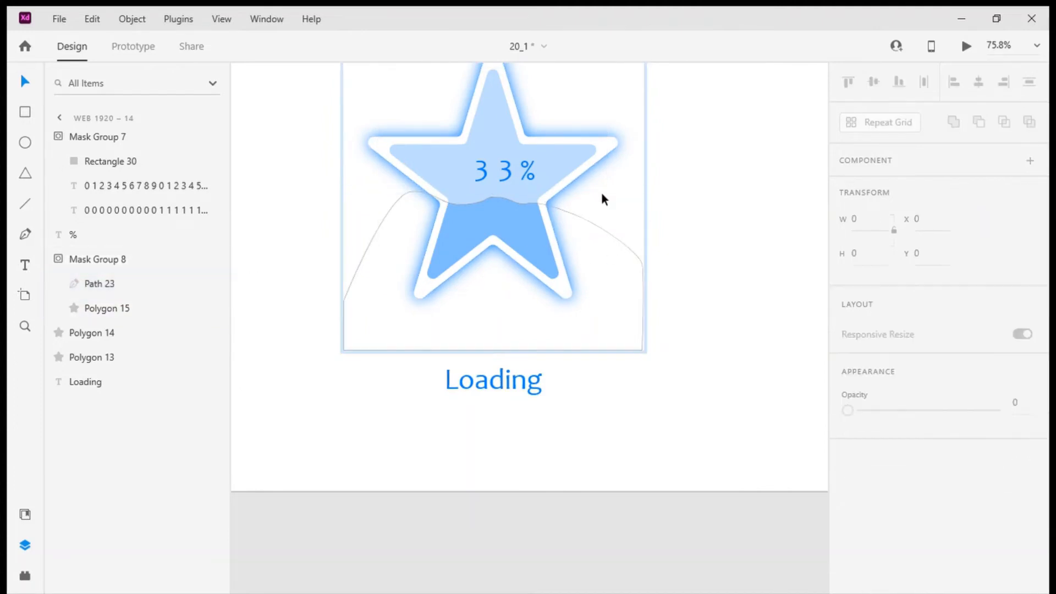
pyautogui.click(134, 283)
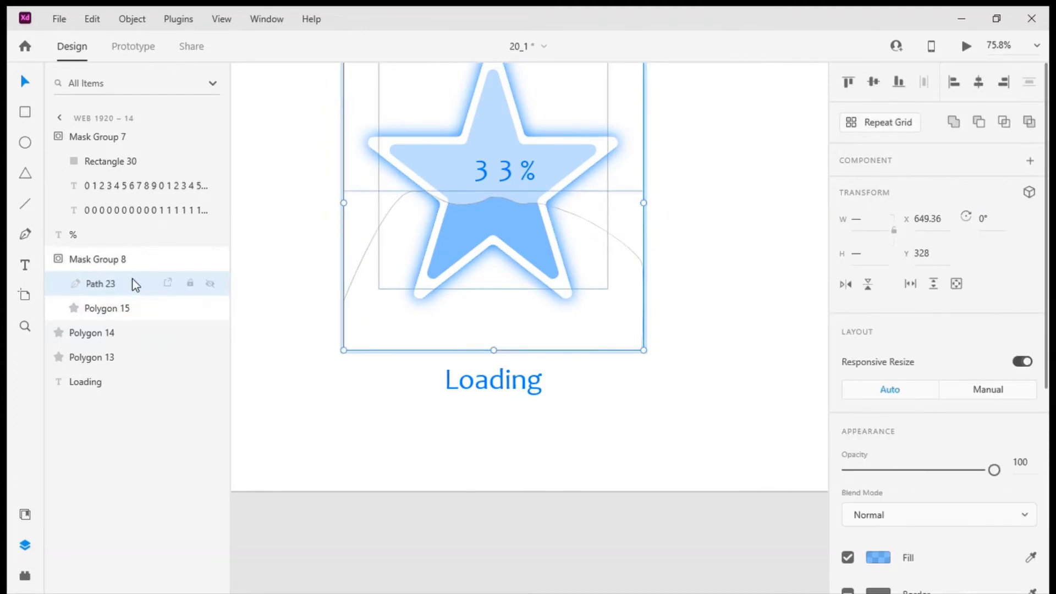
pyautogui.moveTo(616, 352); pyautogui.dragTo(615, 357)
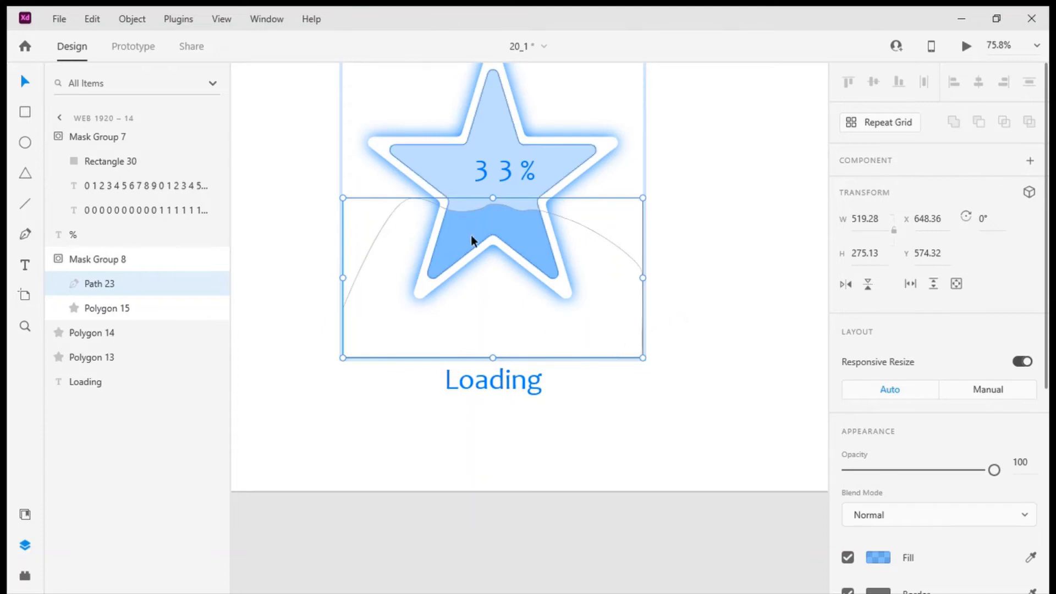
# Step: Lengthen the blue border dash of the outer star, Polygon 14, to 420
pyautogui.scroll(-4, 663, 228)
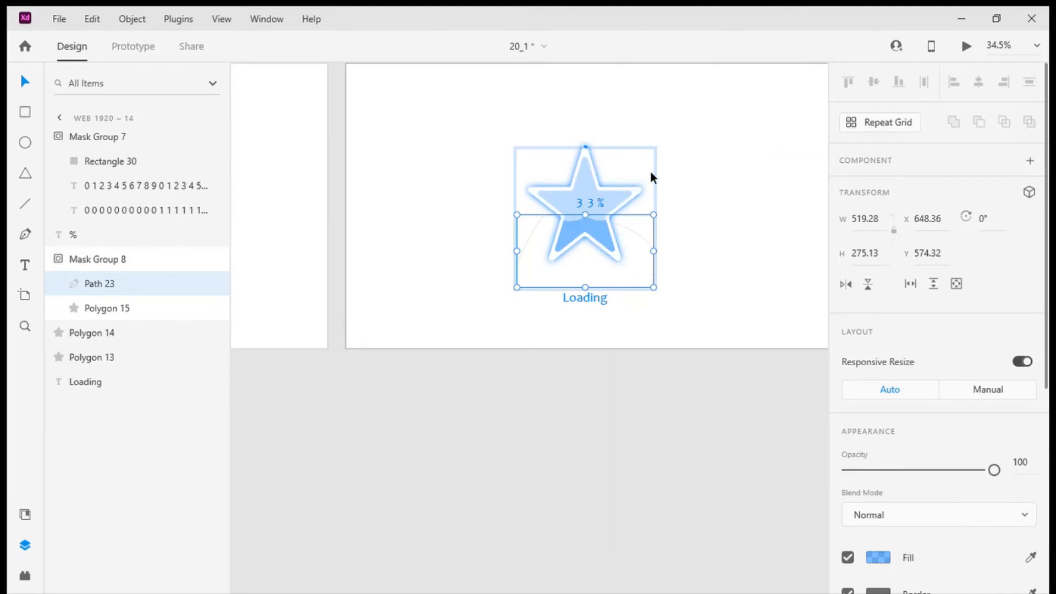
pyautogui.scroll(5, 638, 167)
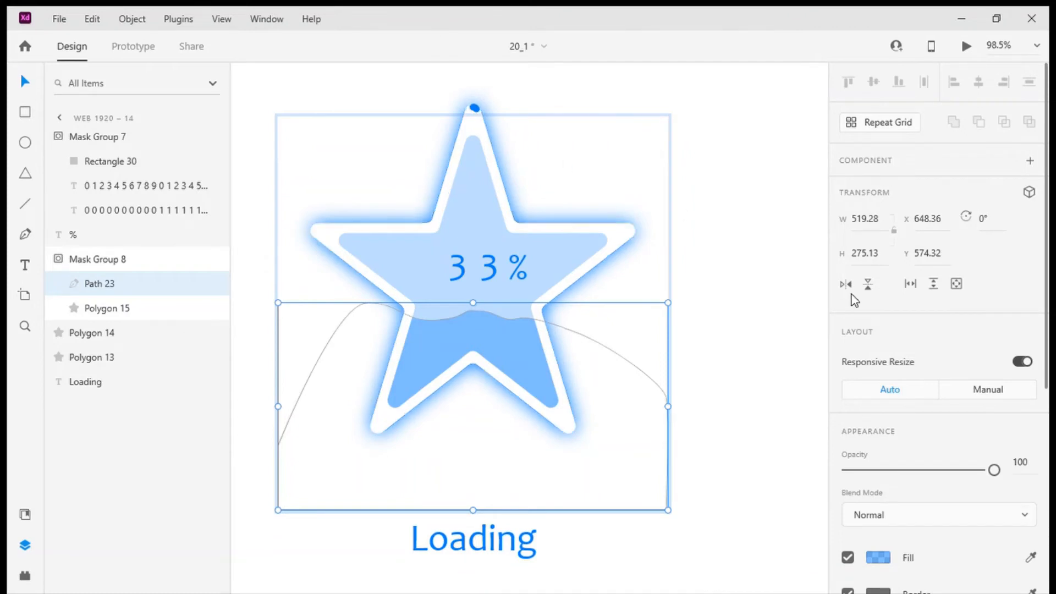
pyautogui.scroll(-5, 954, 434)
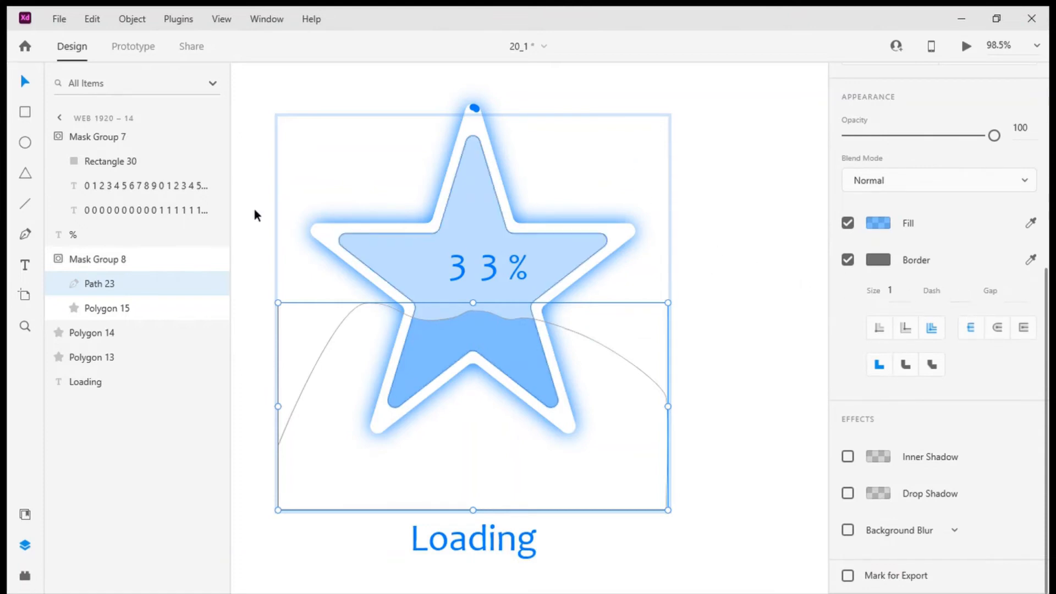
pyautogui.click(101, 341)
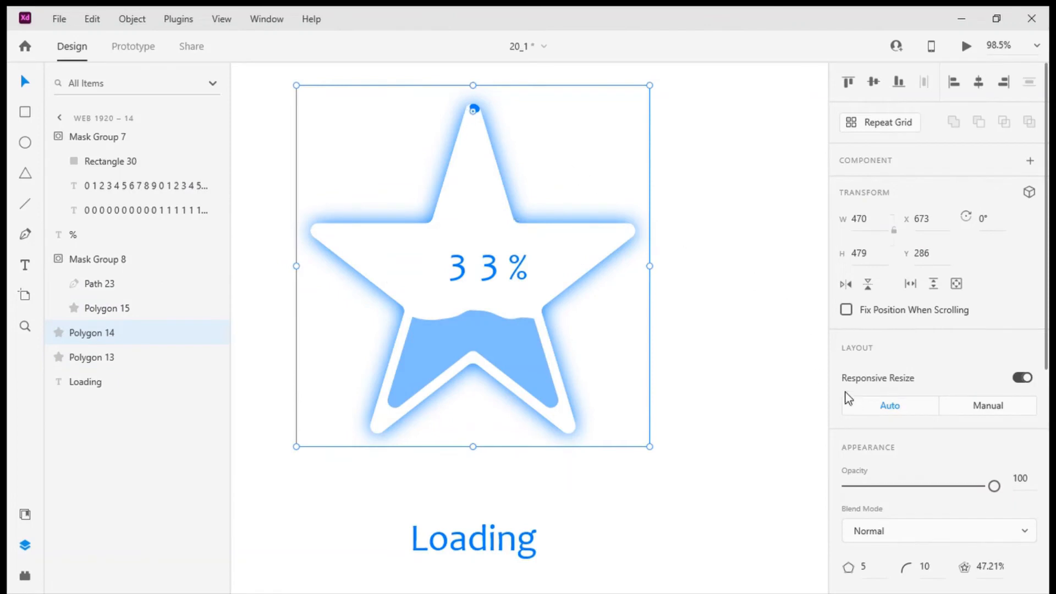
pyautogui.scroll(-5, 855, 382)
pyautogui.click(962, 291)
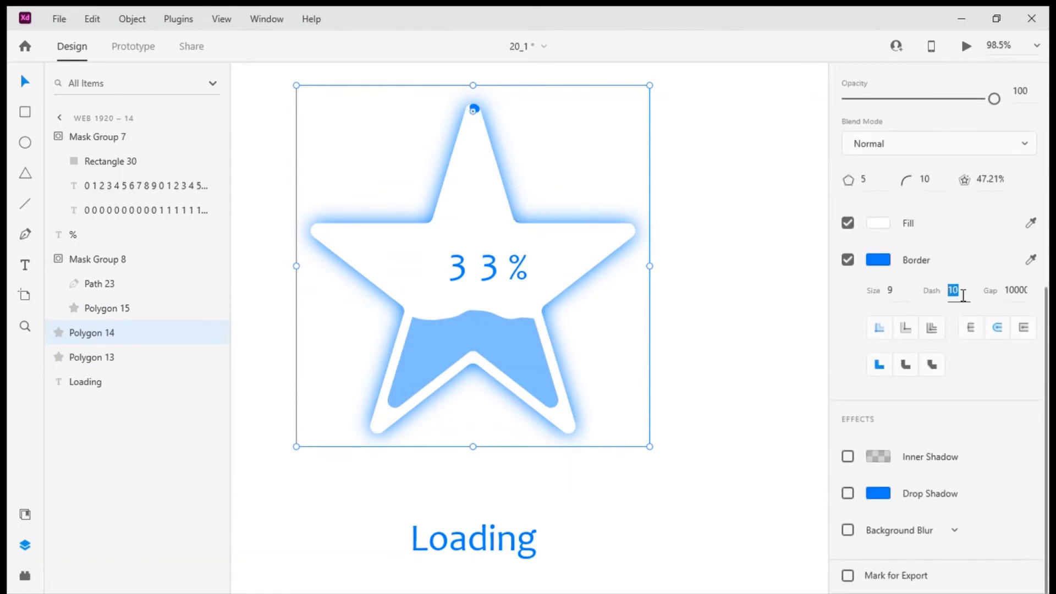
pyautogui.hotkey('shift', 'Up')
pyautogui.hotkey('shift', 'Up')
pyautogui.hotkey('shift', 'Up')
pyautogui.hotkey('shift', 'Up')
pyautogui.hotkey('shift', 'Up')
pyautogui.hotkey('shift', 'Up')
pyautogui.hotkey('shift', 'Up')
pyautogui.hotkey('shift', 'Up')
pyautogui.hotkey('shift', 'Up')
pyautogui.hotkey('shift', 'Up')
pyautogui.hotkey('shift', 'Up')
pyautogui.hotkey('shift', 'Up')
pyautogui.hotkey('shift', 'Up')
pyautogui.hotkey('shift', 'Up')
pyautogui.hotkey('shift', 'Up')
pyautogui.hotkey('shift', 'Up')
pyautogui.hotkey('shift', 'Up')
pyautogui.hotkey('shift', 'Up')
pyautogui.hotkey('shift', 'Up')
pyautogui.hotkey('shift', 'Up')
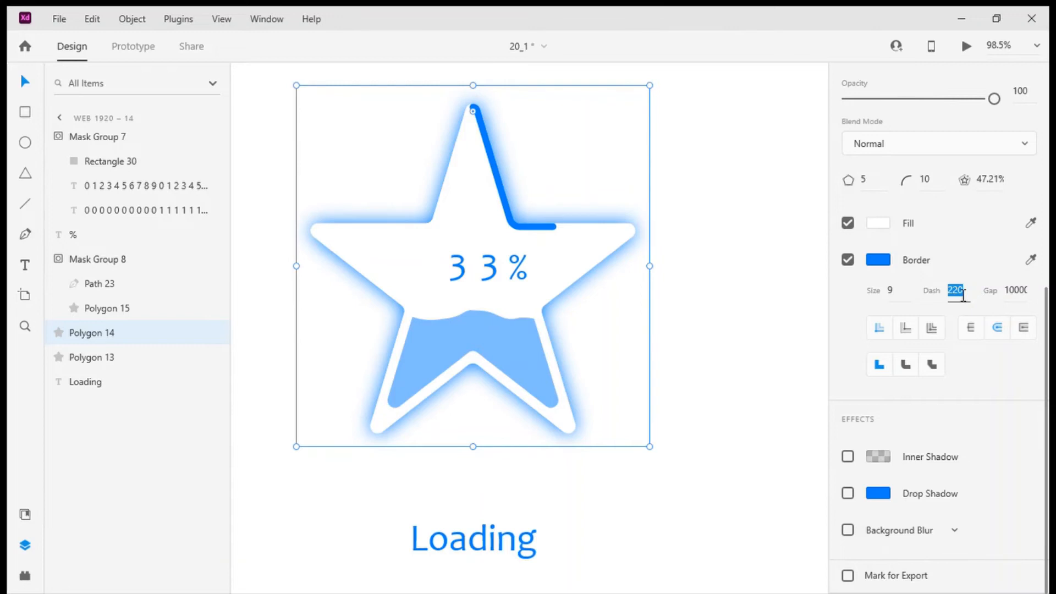
pyautogui.hotkey('shift', 'Up')
pyautogui.hotkey('shift', 'Up')
pyautogui.hotkey('shift', 'Up')
pyautogui.hotkey('shift', 'Up')
pyautogui.hotkey('shift', 'Up')
pyautogui.hotkey('shift', 'Up')
pyautogui.hotkey('shift', 'Up')
pyautogui.hotkey('shift', 'Up')
pyautogui.hotkey('shift', 'Up')
pyautogui.hotkey('shift', 'Up')
pyautogui.hotkey('shift', 'Up')
pyautogui.hotkey('shift', 'Up')
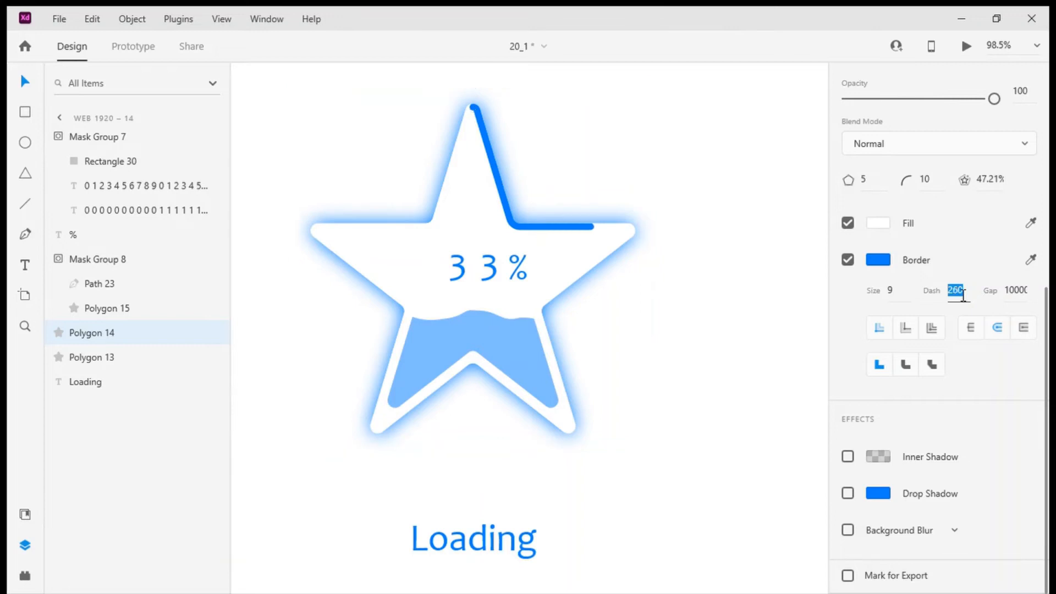
pyautogui.hotkey('shift', 'Up')
pyautogui.hotkey('shift', 'Up')
pyautogui.hotkey('shift', 'Up')
pyautogui.hotkey('shift', 'Up')
pyautogui.hotkey('shift', 'Up')
pyautogui.hotkey('shift', 'Up')
pyautogui.hotkey('shift', 'Up')
pyautogui.hotkey('shift', 'Up')
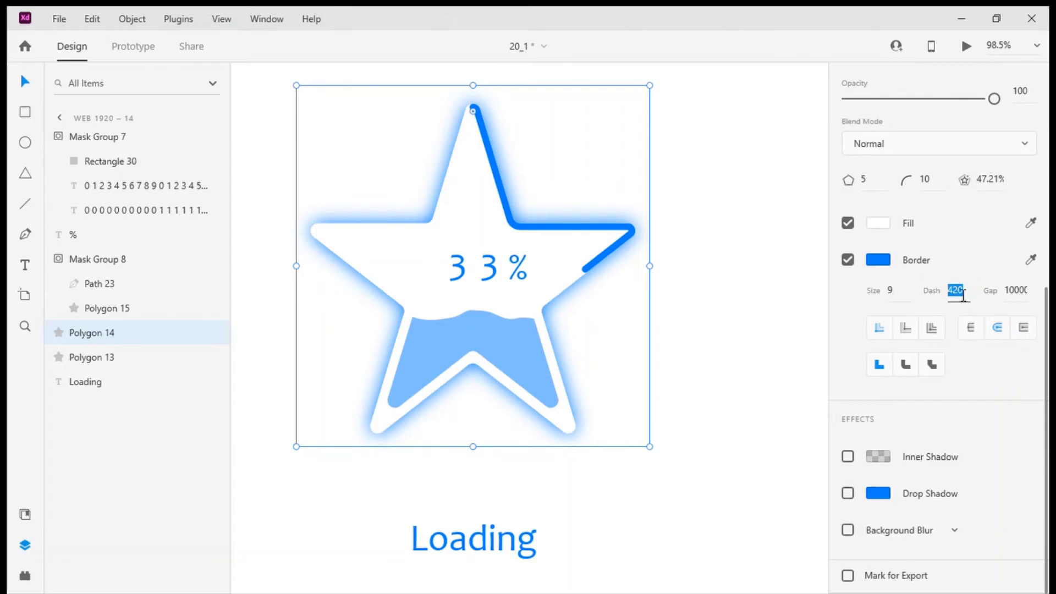
pyautogui.hotkey('shift', 'Down')
pyautogui.hotkey('shift', 'Down')
pyautogui.hotkey('shift', 'Down')
pyautogui.hotkey('shift', 'Down')
pyautogui.hotkey('shift', 'Down')
pyautogui.hotkey('shift', 'Down')
pyautogui.hotkey('shift', 'Down')
pyautogui.hotkey('shift', 'Up')
pyautogui.hotkey('shift', 'Up')
pyautogui.hotkey('shift', 'Up')
pyautogui.hotkey('shift', 'Up')
pyautogui.hotkey('shift', 'Up')
pyautogui.hotkey('shift', 'Up')
pyautogui.hotkey('shift', 'Up')
pyautogui.hotkey('shift', 'Up')
# Step: Duplicate the artboard Web 1920 – 14
pyautogui.scroll(-3, 725, 256)
pyautogui.scroll(-5, 468, 280)
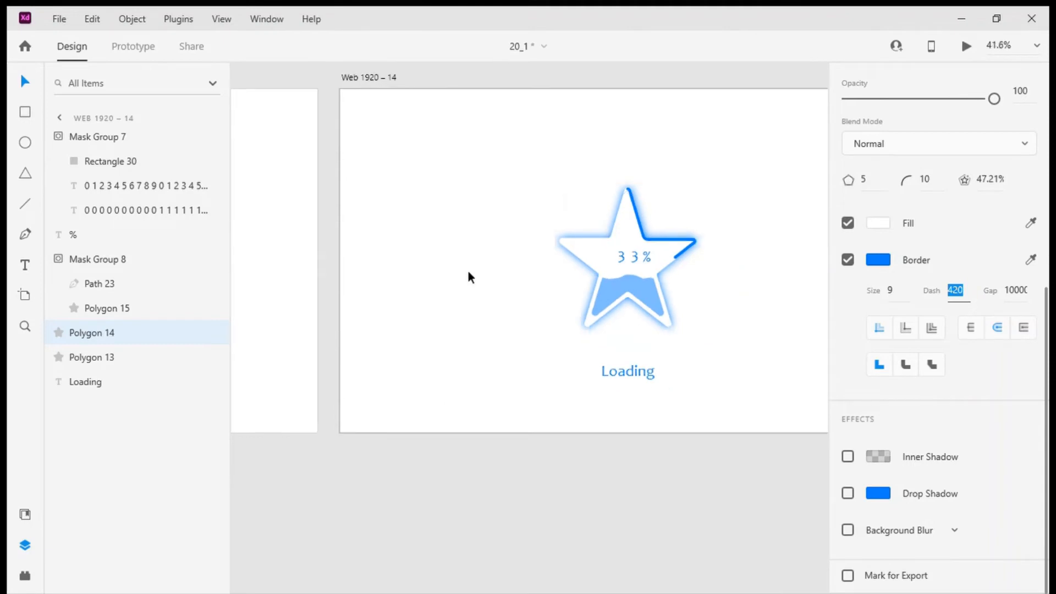
pyautogui.click(424, 146)
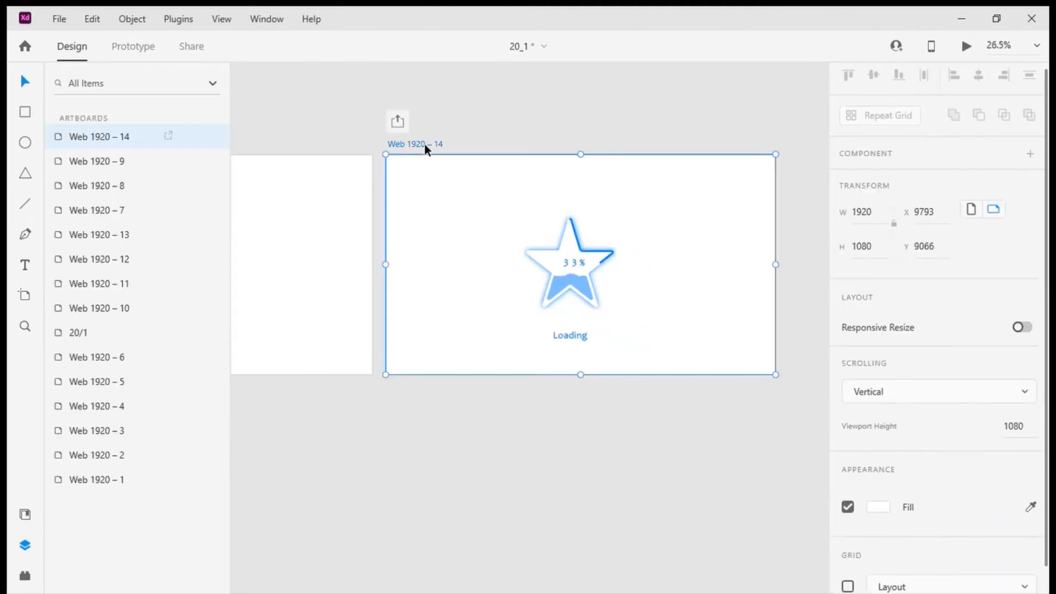
pyautogui.hotkey('ctrl', 'd')
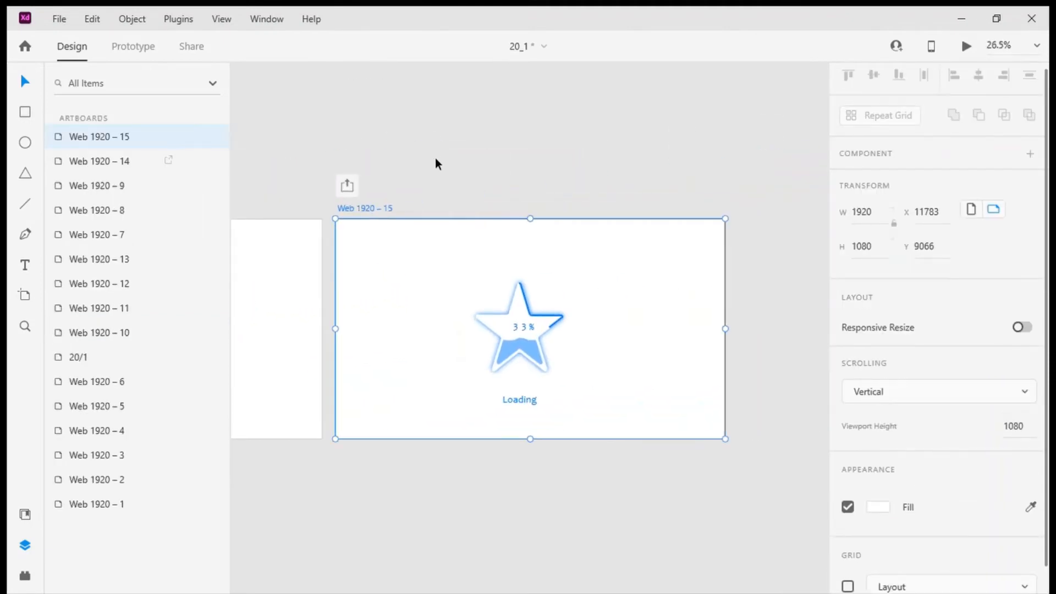
# Step: Shift both digit columns inside Mask Group 7 on Web 1920 – 15 up to Y -3532 so the counter reads 66%
pyautogui.scroll(4, 521, 390)
pyautogui.click(512, 211)
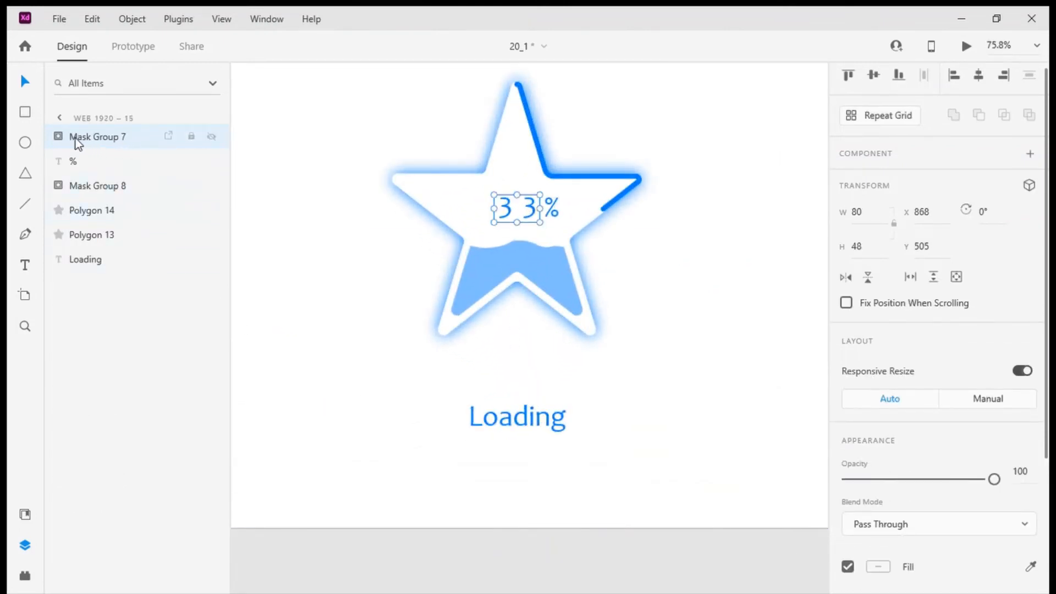
pyautogui.click(53, 139)
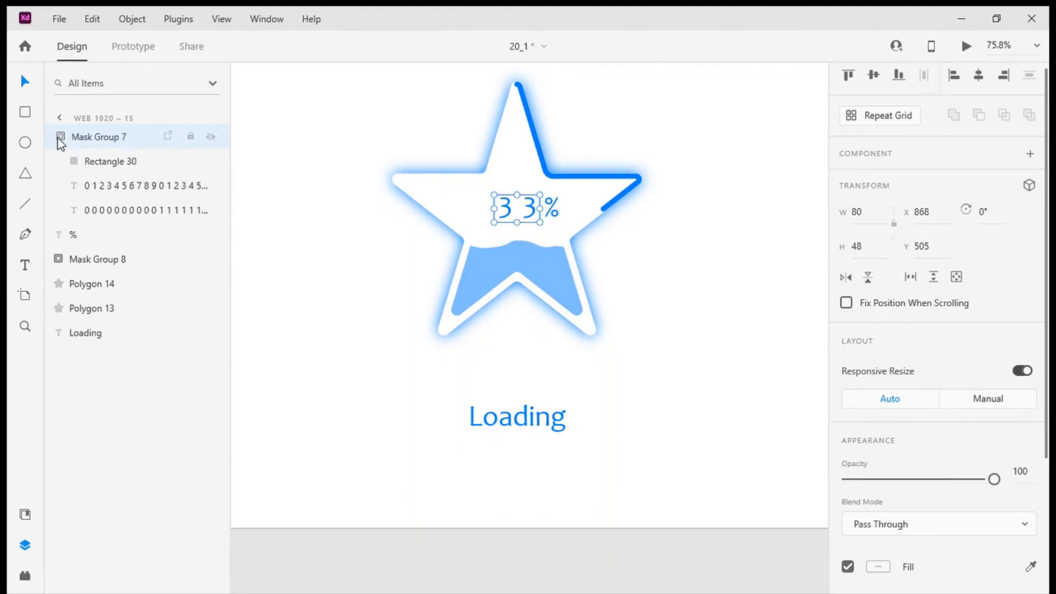
pyautogui.click(107, 188)
pyautogui.keyDown('shift'); pyautogui.click(503, 206); pyautogui.keyUp('shift')
pyautogui.moveTo(503, 206); pyautogui.dragTo(500, 111)
pyautogui.moveTo(510, 206); pyautogui.dragTo(498, 104)
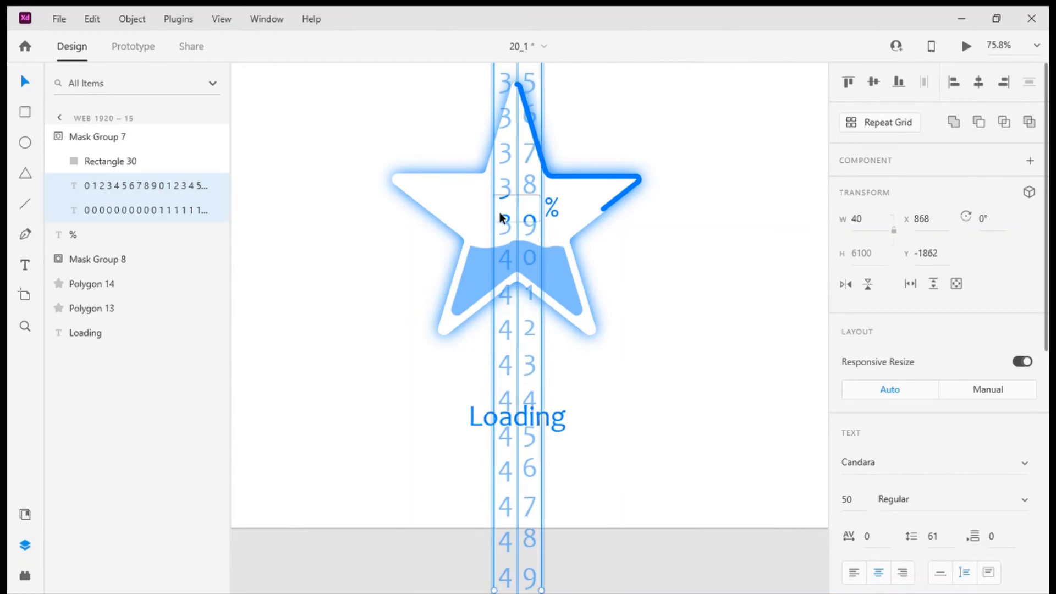
pyautogui.hotkey('shift', 'Up')
pyautogui.hotkey('shift', 'Up')
pyautogui.hotkey('shift', 'Up')
pyautogui.hotkey('shift', 'Up')
pyautogui.hotkey('shift', 'Up')
pyautogui.hotkey('shift', 'Up')
pyautogui.hotkey('shift', 'Up')
pyautogui.hotkey('shift', 'Up')
pyautogui.hotkey('shift', 'Up')
pyautogui.hotkey('shift', 'Up')
pyautogui.hotkey('shift', 'Up')
pyautogui.hotkey('shift', 'Up')
pyautogui.hotkey('shift', 'Up')
pyautogui.hotkey('shift', 'Up')
pyautogui.hotkey('shift', 'Up')
pyautogui.hotkey('shift', 'Up')
pyautogui.hotkey('shift', 'Up')
pyautogui.hotkey('shift', 'Up')
pyautogui.hotkey('shift', 'Up')
pyautogui.hotkey('shift', 'Up')
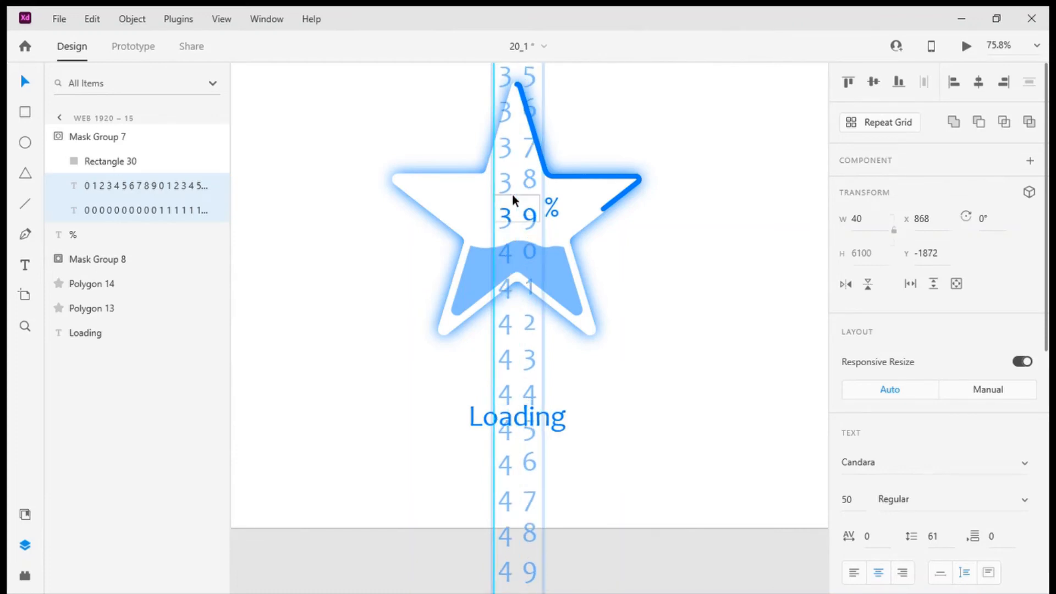
pyautogui.hotkey('shift', 'Up')
pyautogui.hotkey('shift', 'Up')
pyautogui.hotkey('shift', 'Up')
pyautogui.hotkey('shift', 'Up')
pyautogui.hotkey('shift', 'Up')
pyautogui.hotkey('shift', 'Up')
pyautogui.hotkey('shift', 'Up')
pyautogui.hotkey('shift', 'Up')
pyautogui.hotkey('shift', 'Up')
pyautogui.hotkey('shift', 'Up')
pyautogui.hotkey('shift', 'Up')
pyautogui.hotkey('shift', 'Up')
pyautogui.hotkey('shift', 'Up')
pyautogui.hotkey('shift', 'Up')
pyautogui.hotkey('shift', 'Up')
pyautogui.hotkey('shift', 'Up')
pyautogui.hotkey('shift', 'Up')
pyautogui.hotkey('shift', 'Up')
pyautogui.hotkey('shift', 'Up')
pyautogui.hotkey('shift', 'Up')
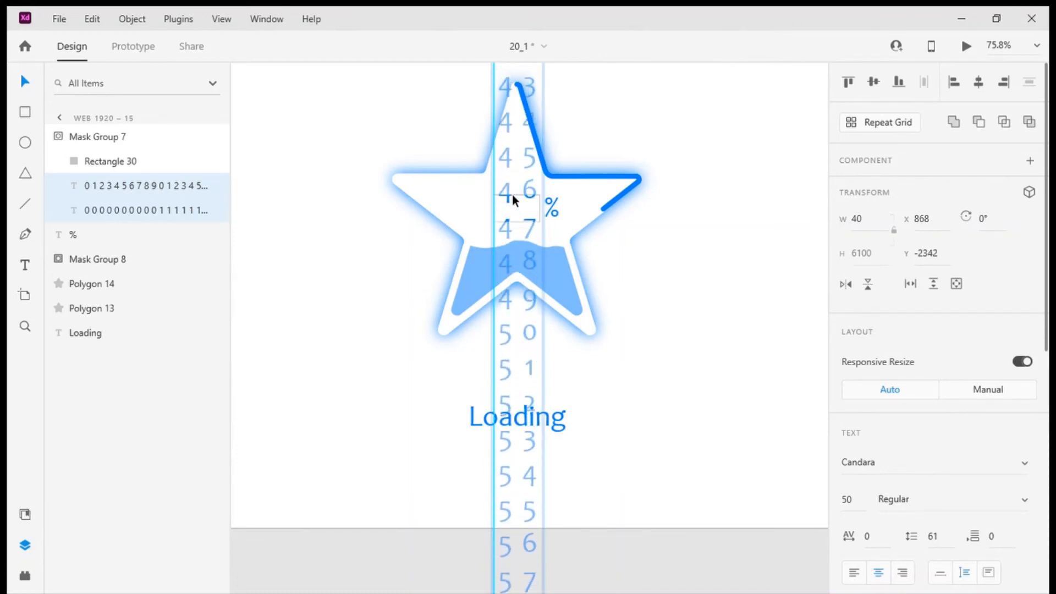
pyautogui.hotkey('shift', 'Up')
pyautogui.hotkey('shift', 'Up')
pyautogui.hotkey('shift', 'Up')
pyautogui.hotkey('shift', 'Up')
pyautogui.hotkey('shift', 'Up')
pyautogui.hotkey('shift', 'Up')
pyautogui.hotkey('shift', 'Up')
pyautogui.hotkey('shift', 'Up')
pyautogui.hotkey('shift', 'Up')
pyautogui.hotkey('shift', 'Up')
pyautogui.hotkey('shift', 'Up')
pyautogui.hotkey('shift', 'Up')
pyautogui.hotkey('shift', 'Up')
pyautogui.hotkey('shift', 'Up')
pyautogui.hotkey('shift', 'Up')
pyautogui.hotkey('shift', 'Up')
pyautogui.hotkey('shift', 'Up')
pyautogui.hotkey('shift', 'Up')
pyautogui.hotkey('shift', 'Up')
pyautogui.hotkey('shift', 'Up')
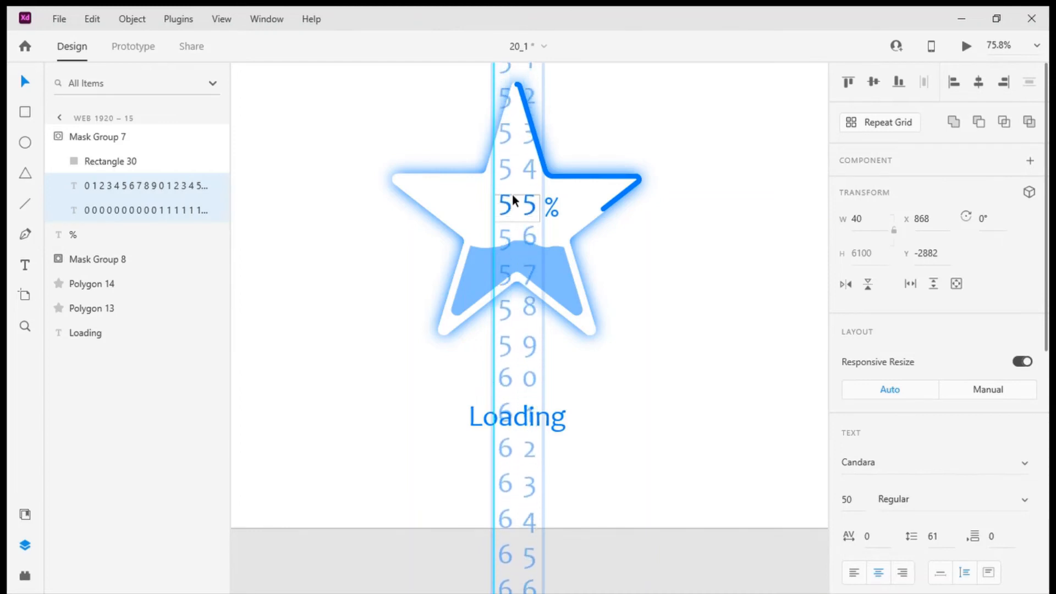
pyautogui.hotkey('shift', 'Up')
pyautogui.hotkey('shift', 'Up')
pyautogui.hotkey('shift', 'Up')
pyautogui.hotkey('shift', 'Up')
pyautogui.hotkey('shift', 'Up')
pyautogui.hotkey('shift', 'Up')
pyautogui.hotkey('shift', 'Up')
pyautogui.hotkey('shift', 'Up')
pyautogui.hotkey('shift', 'Up')
pyautogui.hotkey('shift', 'Up')
pyautogui.hotkey('shift', 'Up')
pyautogui.hotkey('shift', 'Up')
pyautogui.hotkey('shift', 'Up')
pyautogui.hotkey('shift', 'Up')
pyautogui.hotkey('shift', 'Up')
pyautogui.hotkey('shift', 'Up')
pyautogui.hotkey('shift', 'Up')
pyautogui.hotkey('shift', 'Up')
pyautogui.hotkey('shift', 'Up')
pyautogui.hotkey('shift', 'Up')
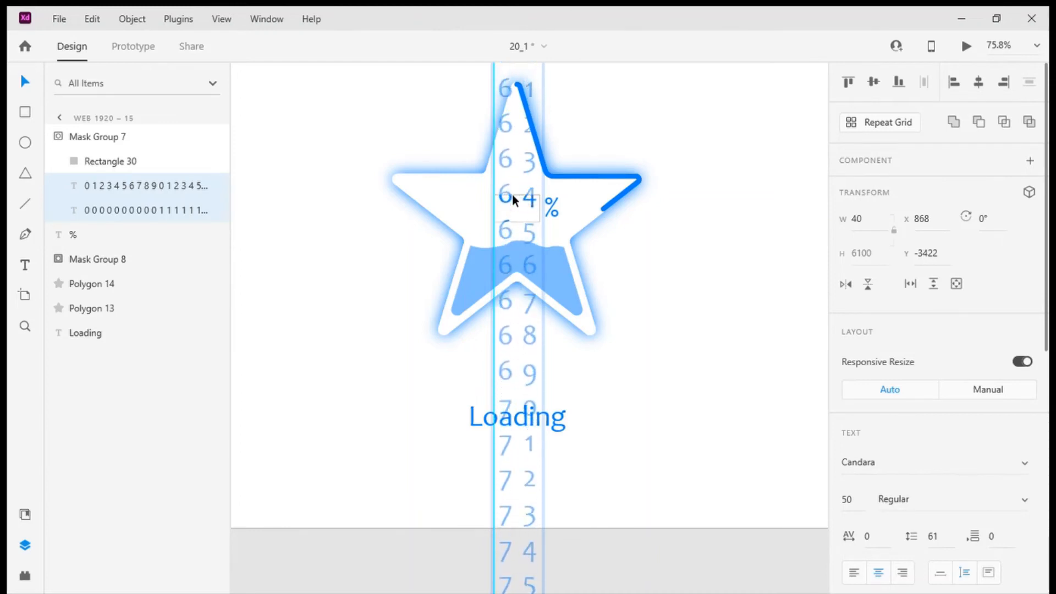
pyautogui.hotkey('shift', 'Down')
pyautogui.hotkey('shift', 'Down')
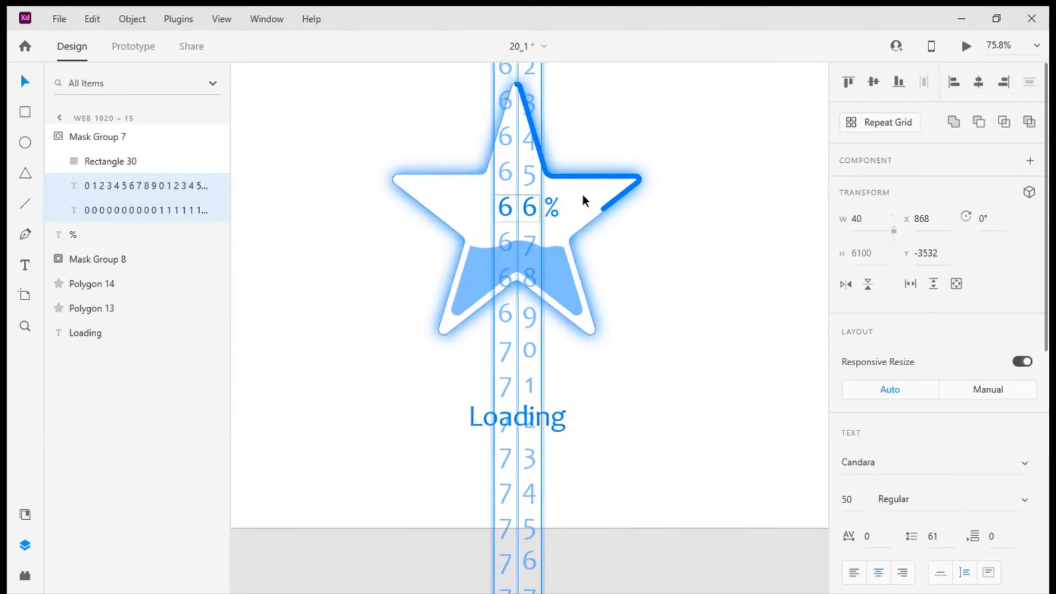
pyautogui.click(654, 221)
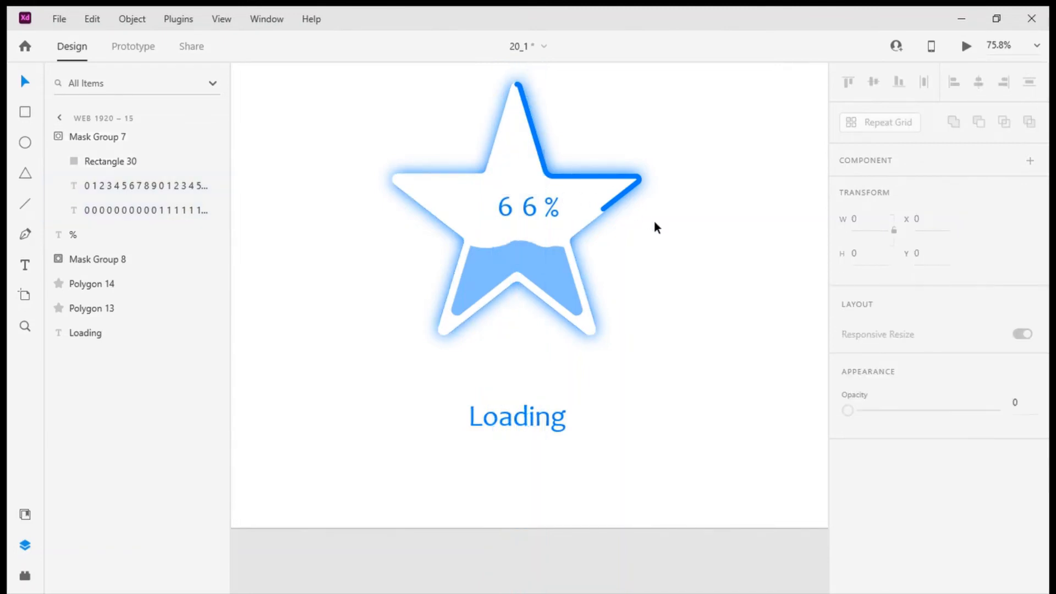
# Step: Stretch the wave shape Path 23 inside Mask Group 8 upward to a height of about 376, keeping its base in place
pyautogui.click(544, 271)
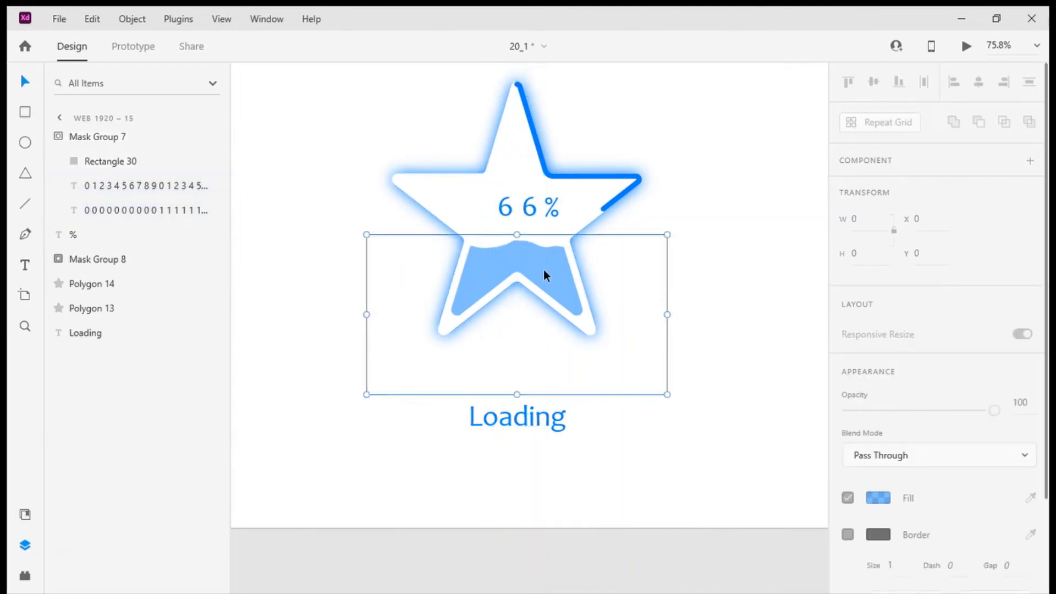
pyautogui.click(59, 259)
pyautogui.click(101, 284)
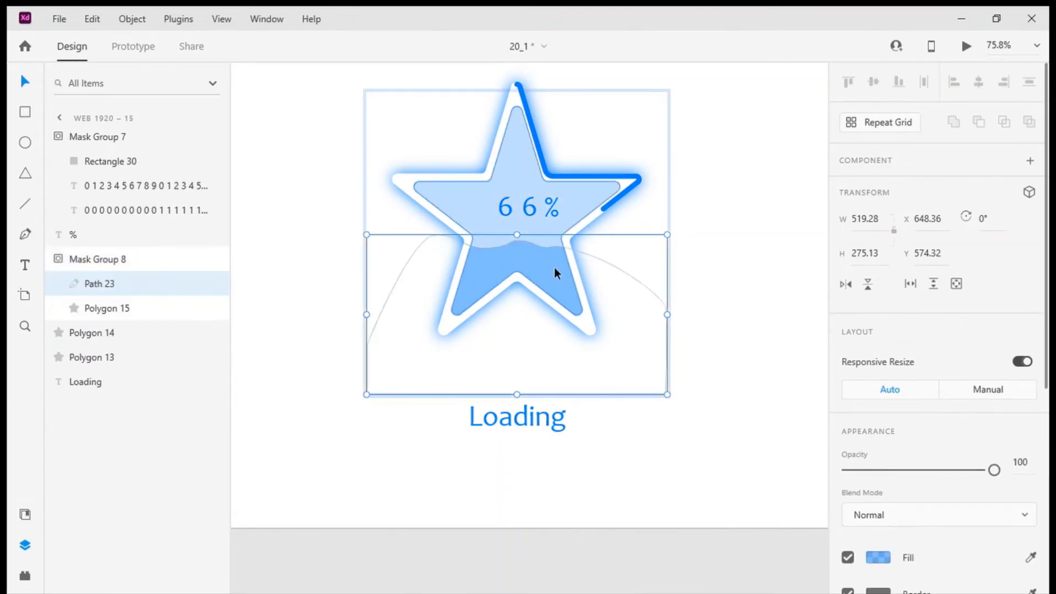
pyautogui.moveTo(526, 240); pyautogui.dragTo(523, 183)
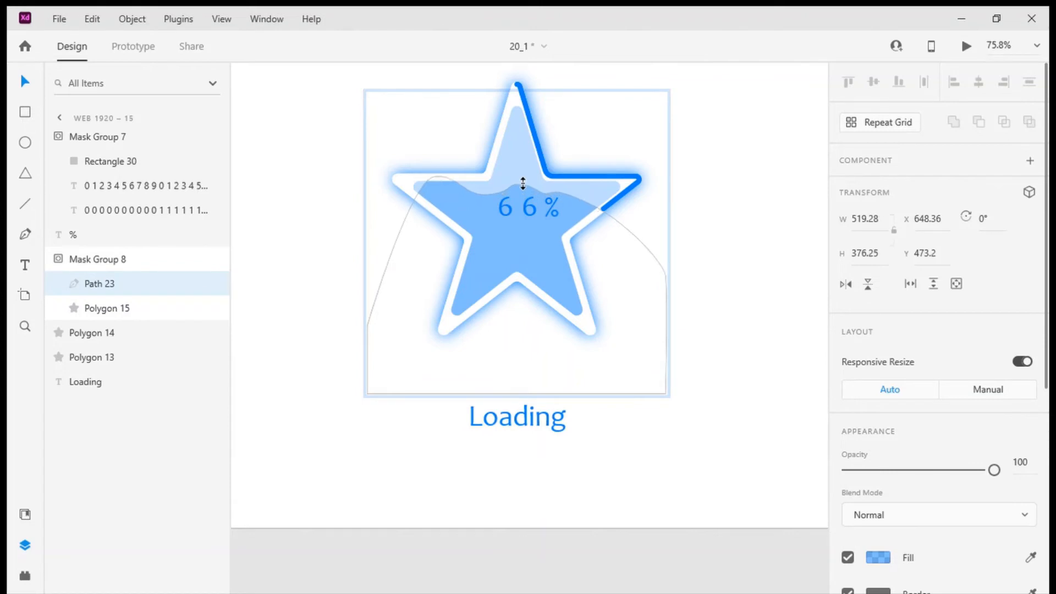
# Step: Edit Path 23's points, placing the right ones at about X 1051, Y 501 and X 1149, Y 452, the outer left at about X 713, Y 473
pyautogui.doubleClick(589, 202)
pyautogui.moveTo(588, 204)
pyautogui.mouseDown()
pyautogui.moveTo(596, 179)
pyautogui.moveTo(600, 194)
pyautogui.mouseUp()
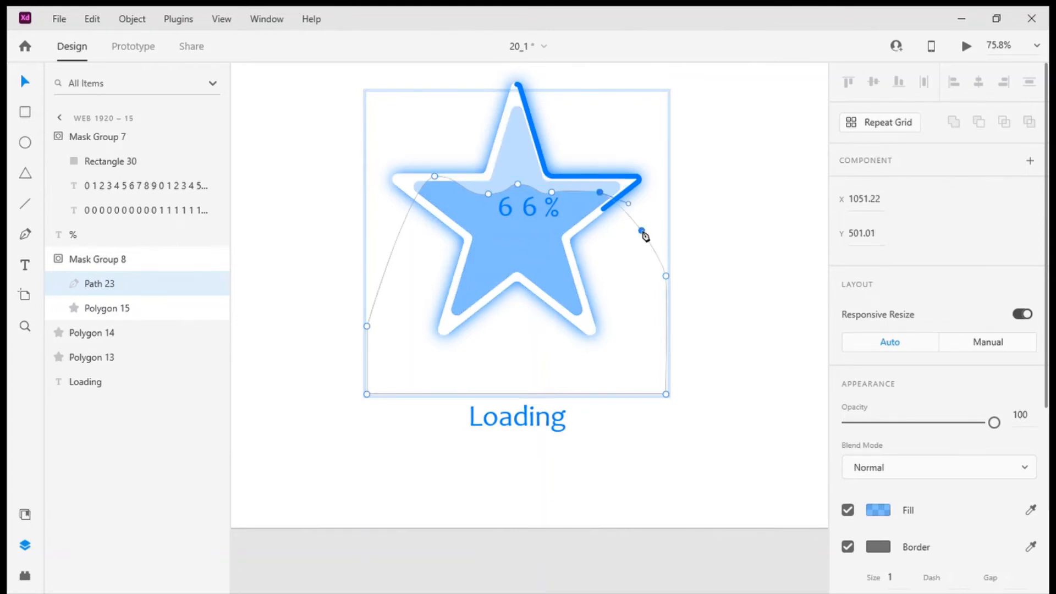
pyautogui.moveTo(643, 232); pyautogui.dragTo(656, 163)
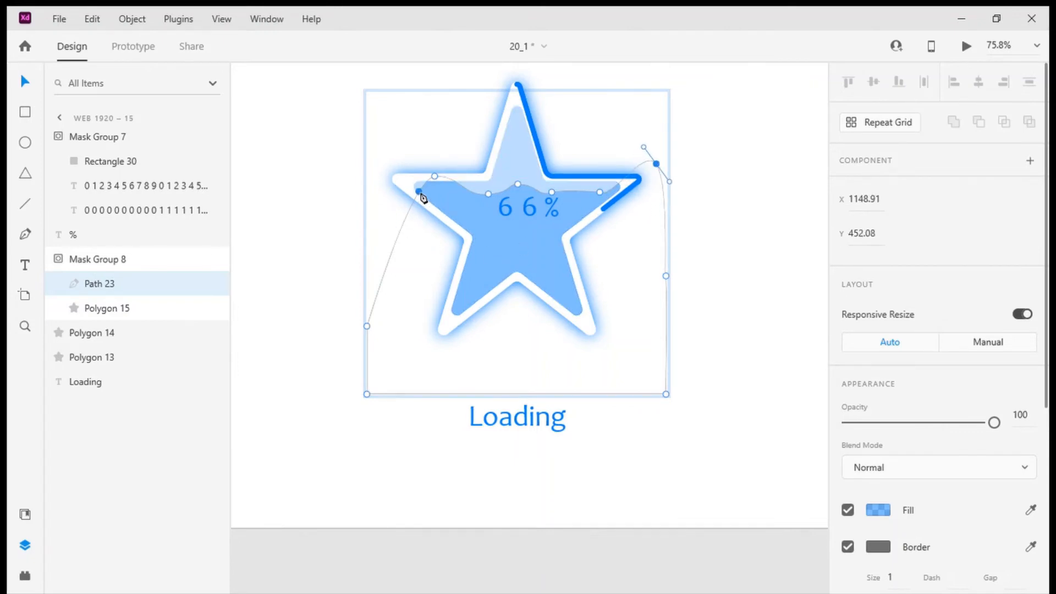
pyautogui.moveTo(415, 184)
pyautogui.mouseDown()
pyautogui.moveTo(400, 185)
pyautogui.moveTo(434, 183)
pyautogui.moveTo(435, 193)
pyautogui.moveTo(406, 177)
pyautogui.mouseUp()
pyautogui.click(401, 183)
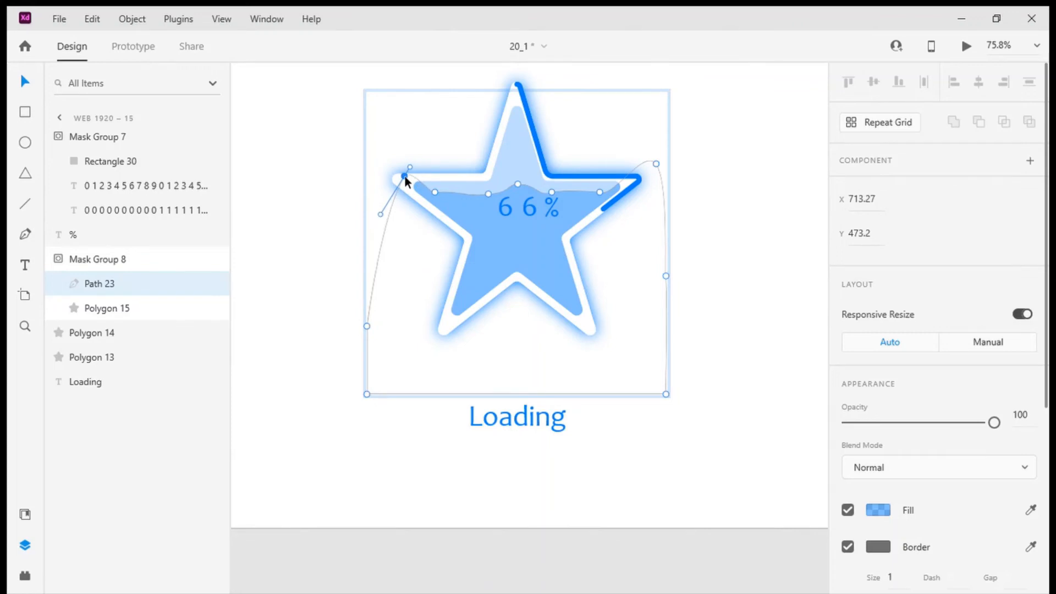
# Step: Move the wave points on either side of the centre crest outward to about X 848 and X 984, both at Y 487
pyautogui.moveTo(489, 190); pyautogui.dragTo(483, 186)
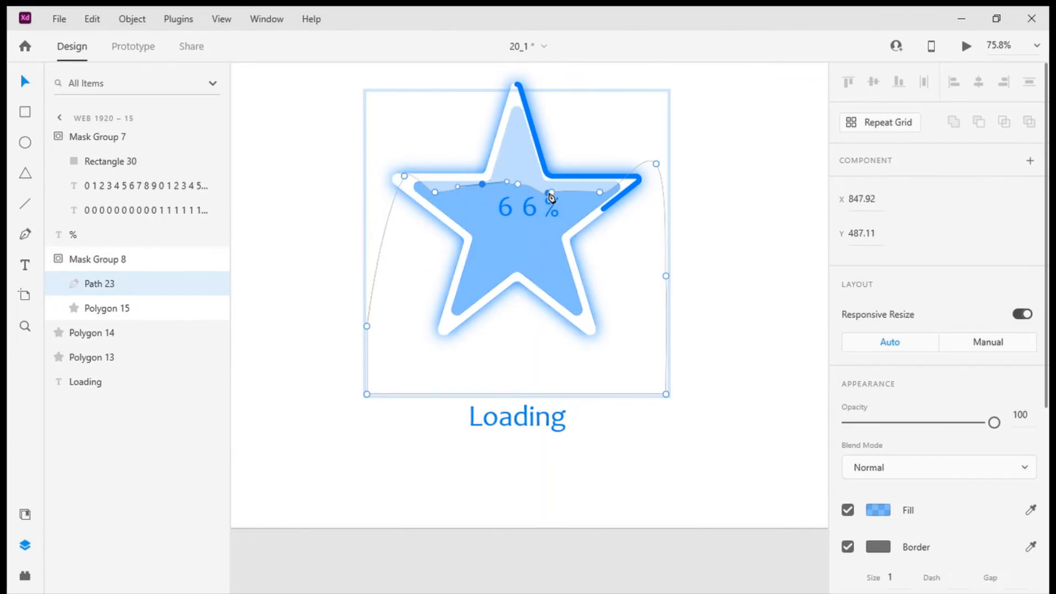
pyautogui.moveTo(550, 193); pyautogui.dragTo(561, 187)
pyautogui.click(579, 187)
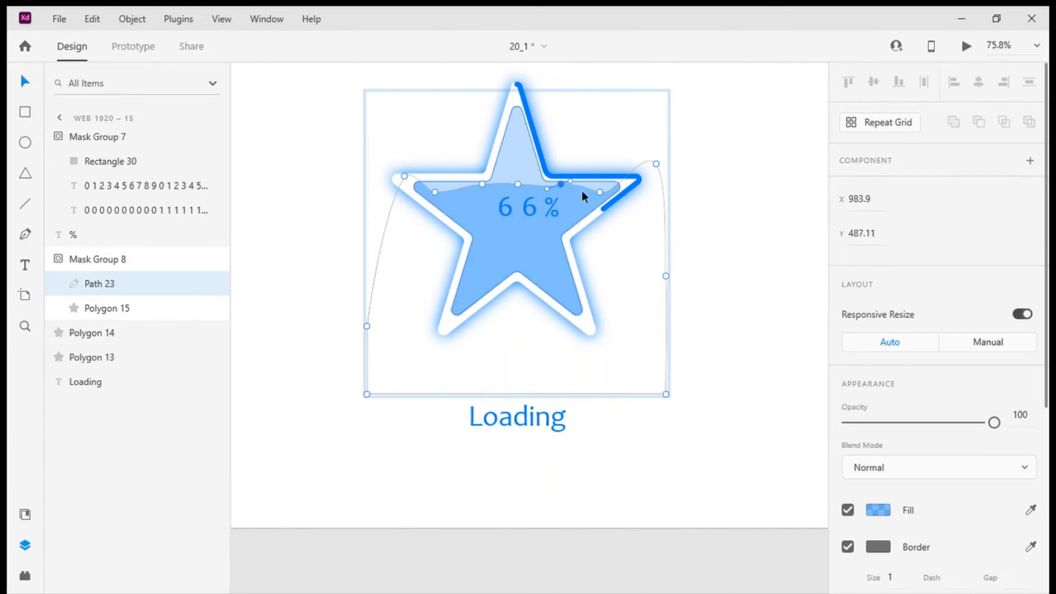
# Step: Shift the wave's left trough point to about X 794, Y 501 and its outer left point to about X 705, Y 487
pyautogui.click(435, 192)
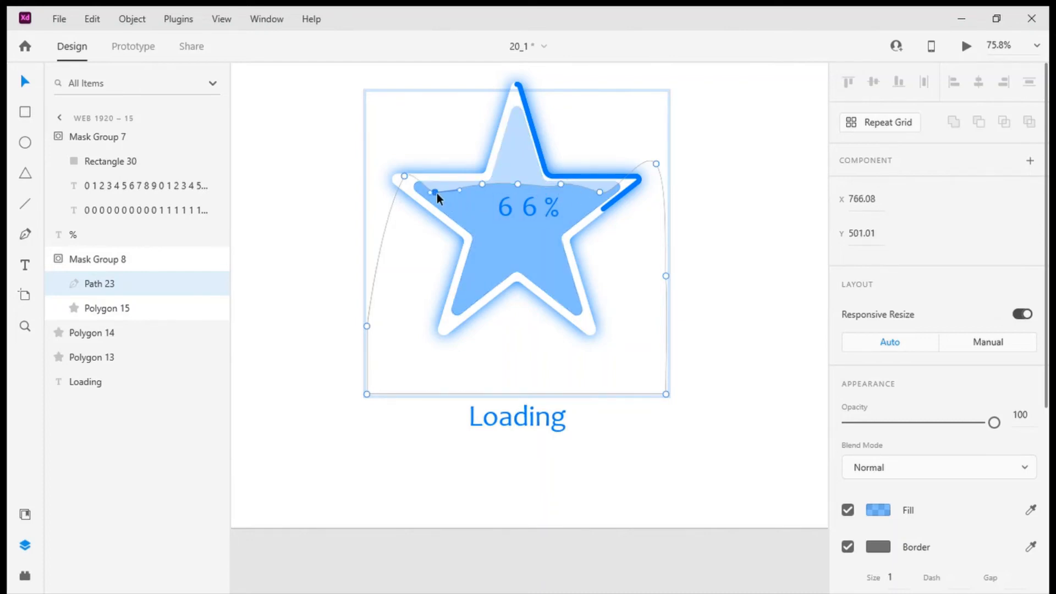
pyautogui.moveTo(437, 193); pyautogui.dragTo(449, 190)
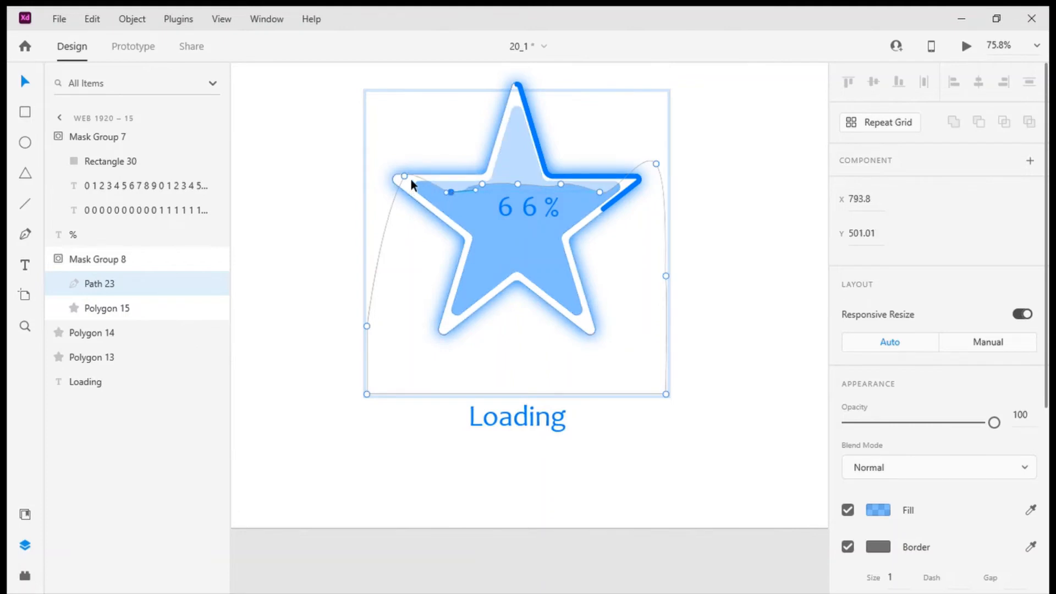
pyautogui.moveTo(402, 178); pyautogui.dragTo(400, 185)
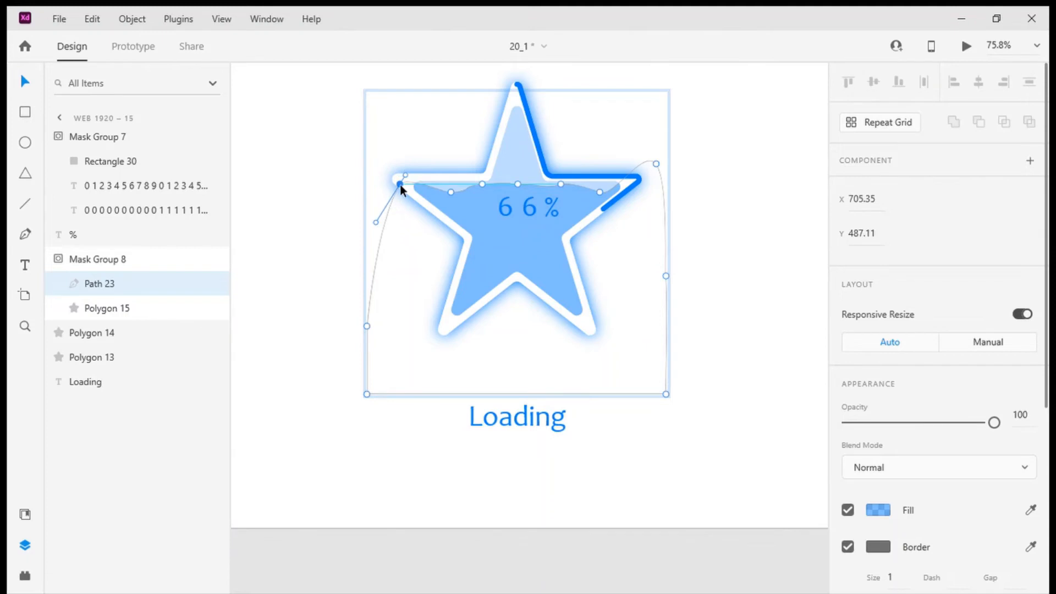
# Step: Shorten and level the handles of the point left of the centre crest, and lower that point to about X 847, Y 498
pyautogui.click(481, 186)
pyautogui.scroll(6, 480, 190)
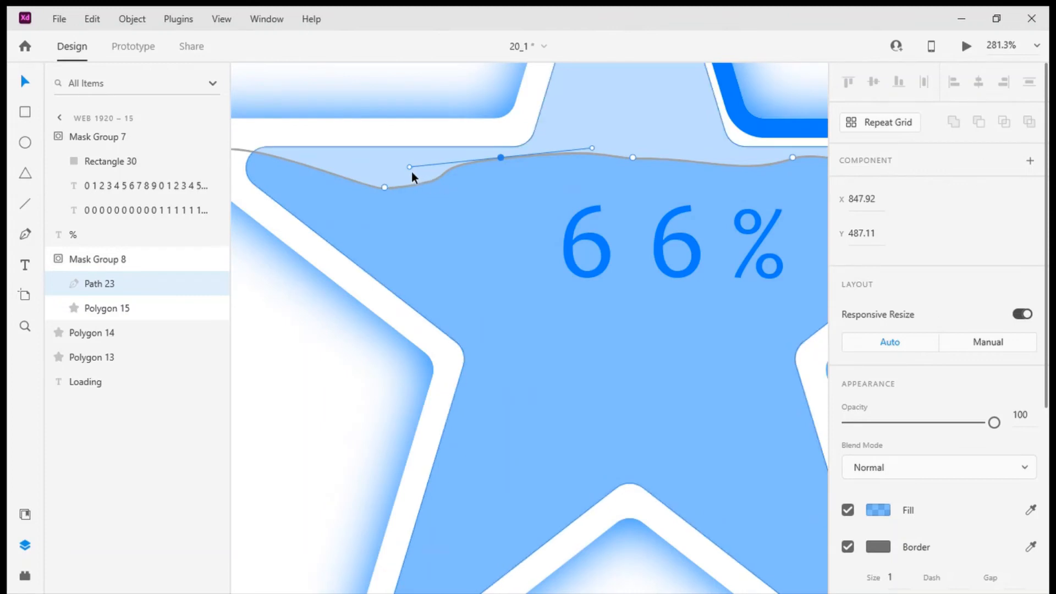
pyautogui.moveTo(409, 168); pyautogui.dragTo(477, 157)
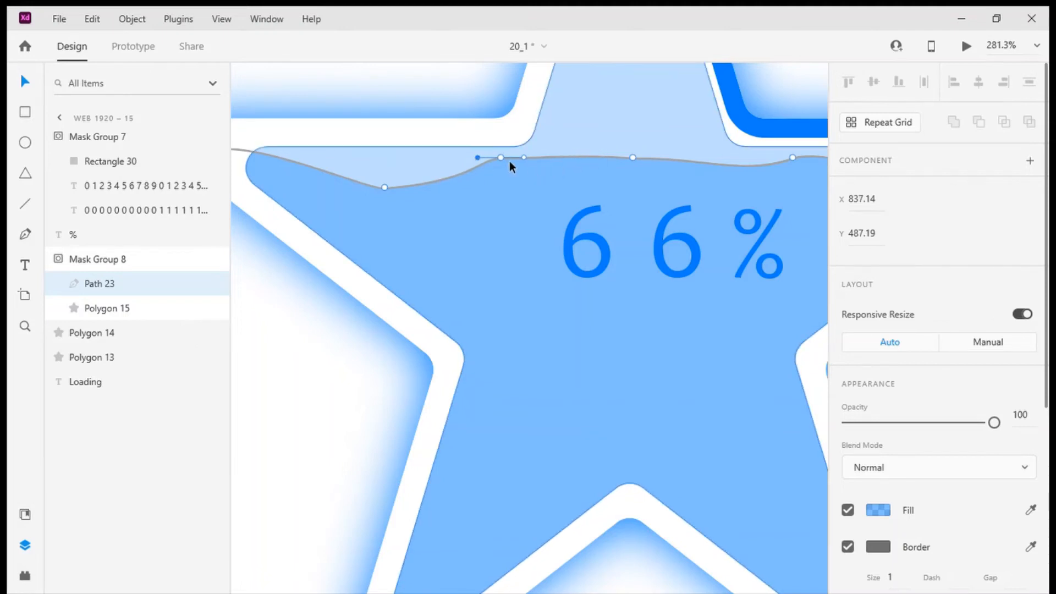
pyautogui.moveTo(503, 158); pyautogui.dragTo(500, 179)
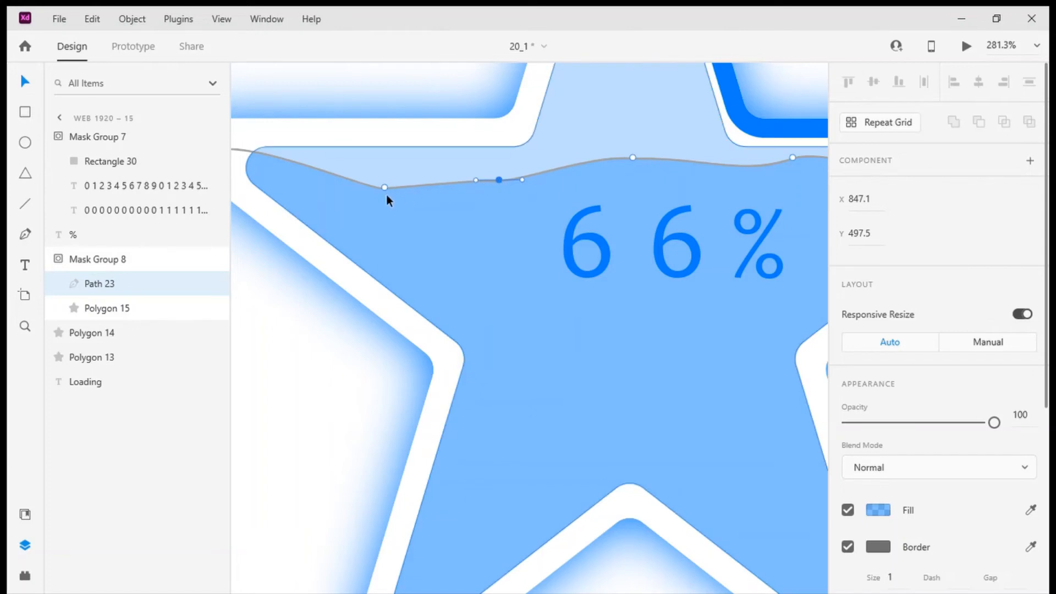
# Step: Smooth the lowered left trough with its right handle at about X 823, Y 503, and collapse the handles of the neighbouring point toward the crest
pyautogui.moveTo(385, 187); pyautogui.dragTo(319, 212)
pyautogui.moveTo(480, 194); pyautogui.dragTo(448, 193)
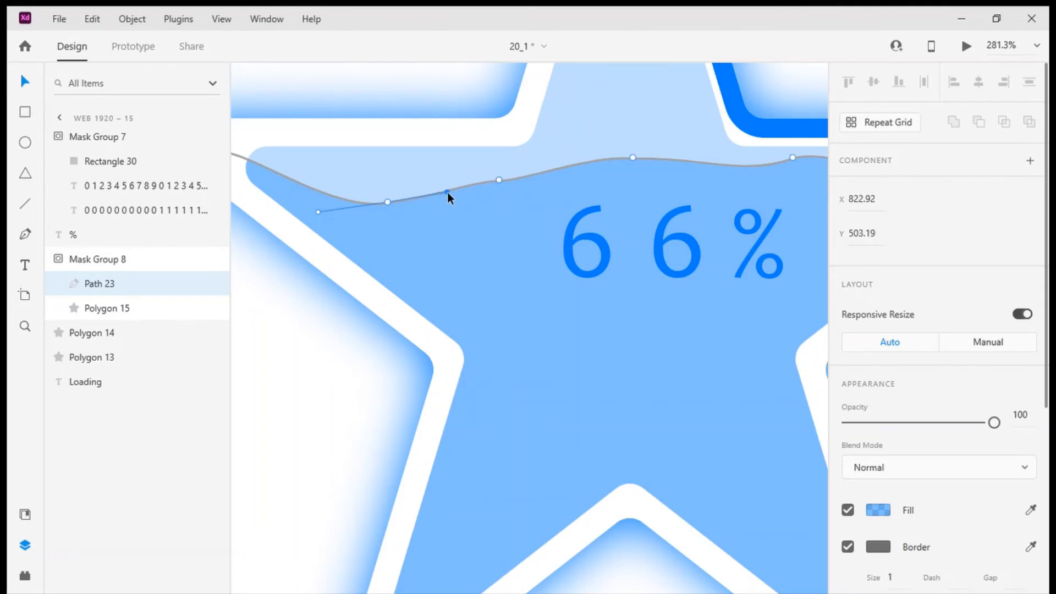
pyautogui.click(500, 180)
pyautogui.moveTo(478, 182); pyautogui.dragTo(499, 180)
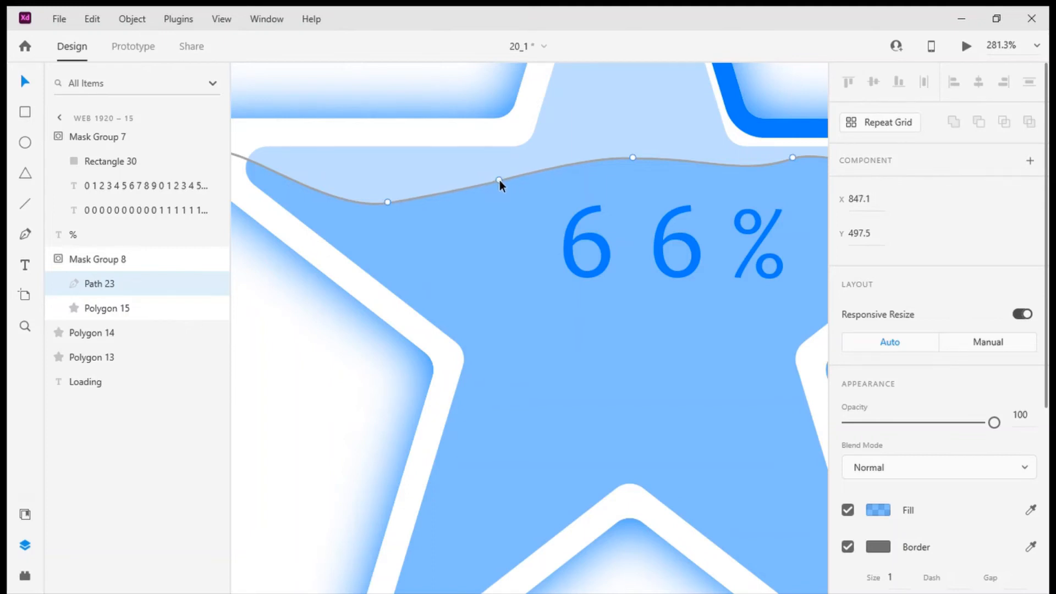
# Step: Raise the centre crest point of Path 23 to about X 908, Y 480
pyautogui.click(539, 211)
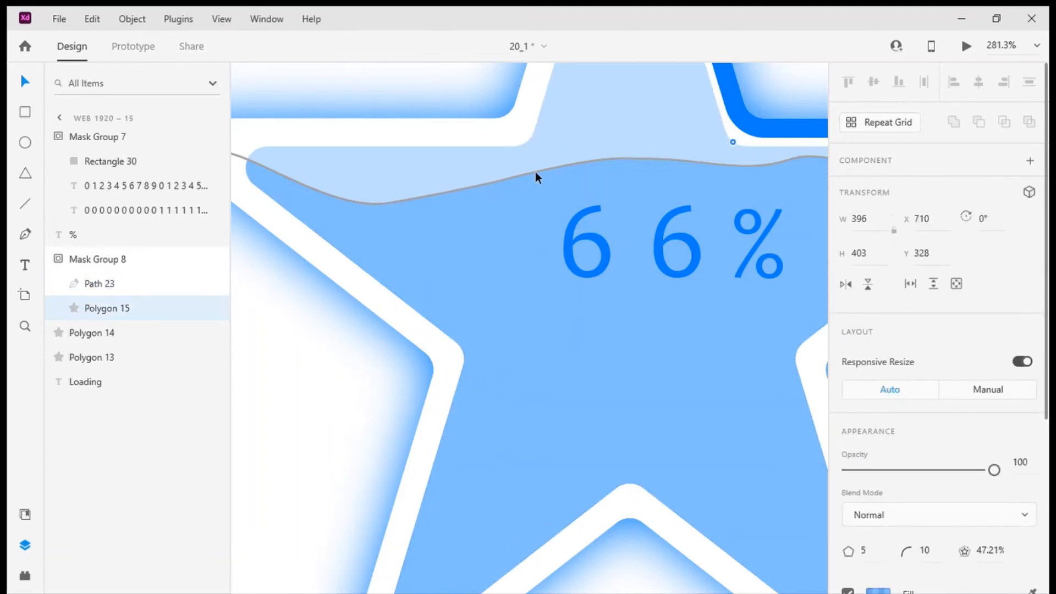
pyautogui.click(617, 160)
pyautogui.doubleClick(617, 158)
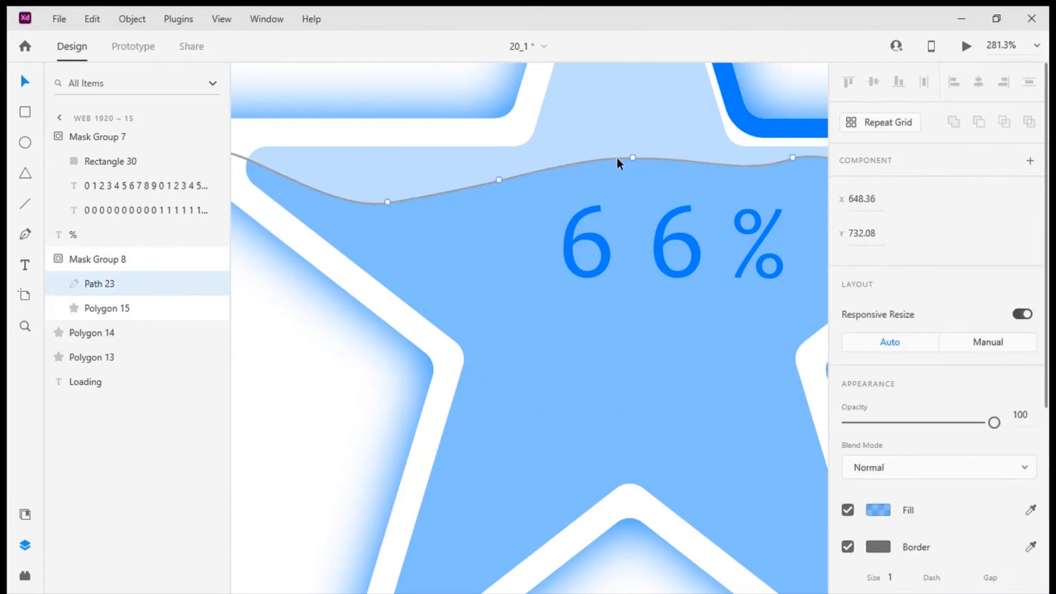
pyautogui.click(629, 157)
pyautogui.moveTo(631, 156); pyautogui.dragTo(630, 142)
# Step: Move the wave point right of the centre crest slightly outward and down to about X 991, Y 488
pyautogui.scroll(-3, 646, 170)
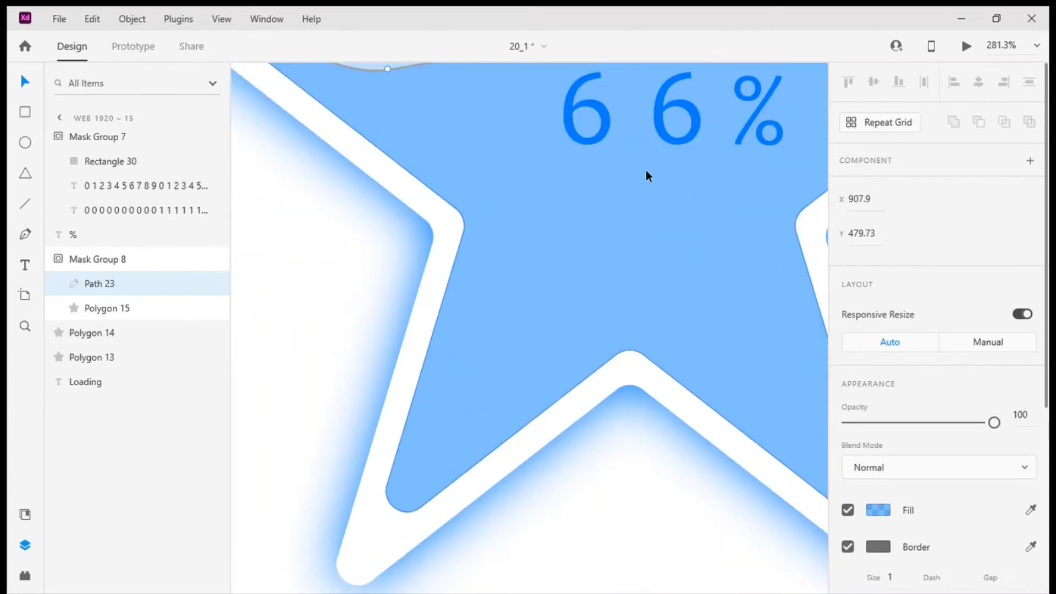
pyautogui.scroll(-3, 655, 160)
pyautogui.scroll(3, 656, 161)
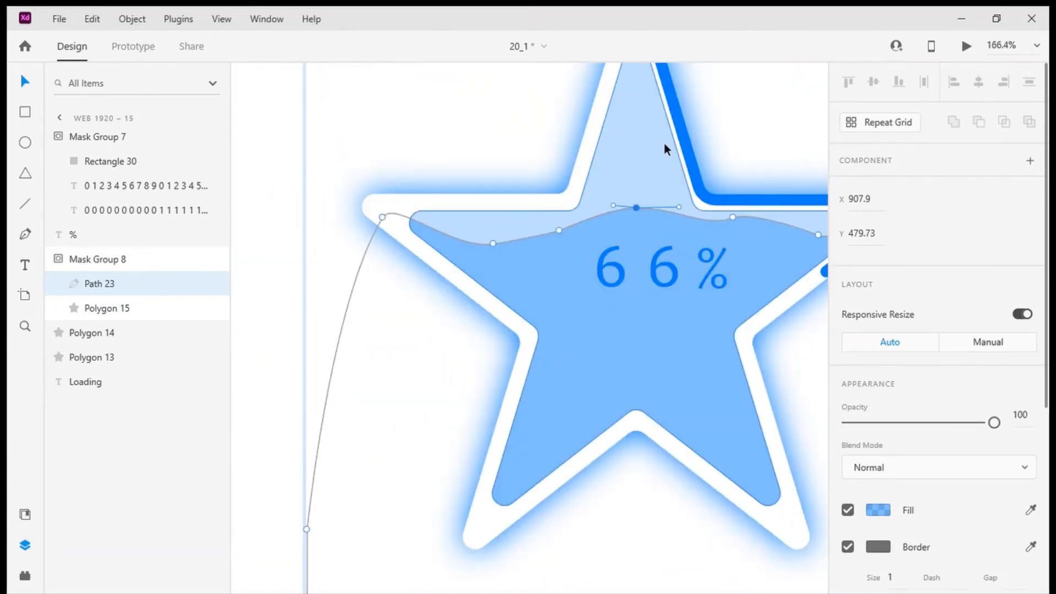
pyautogui.scroll(3, 797, 243)
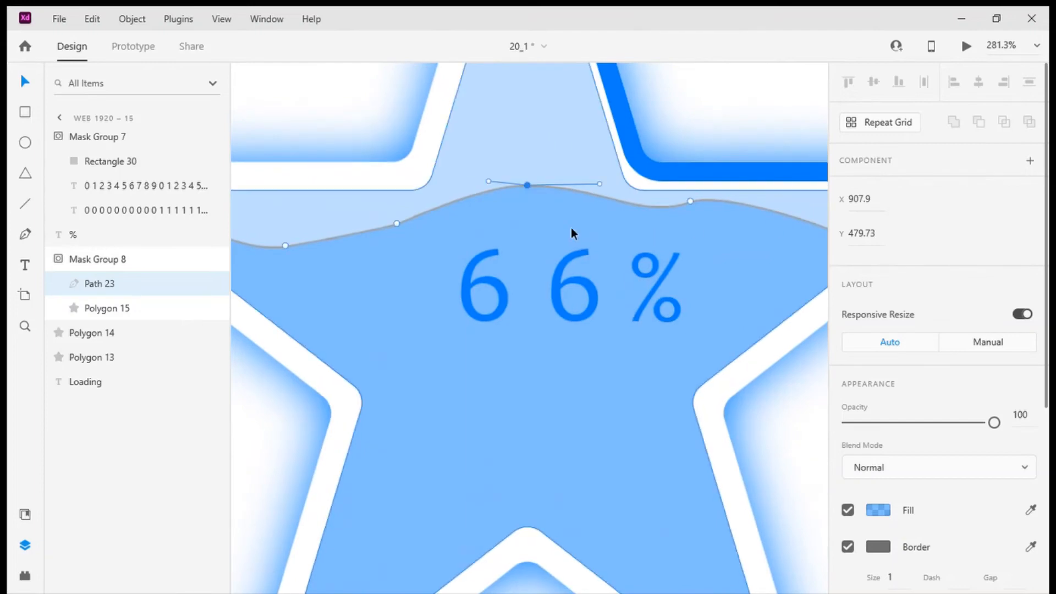
pyautogui.scroll(-3, 569, 227)
pyautogui.scroll(3, 568, 226)
pyautogui.hscroll(4, 569, 232)
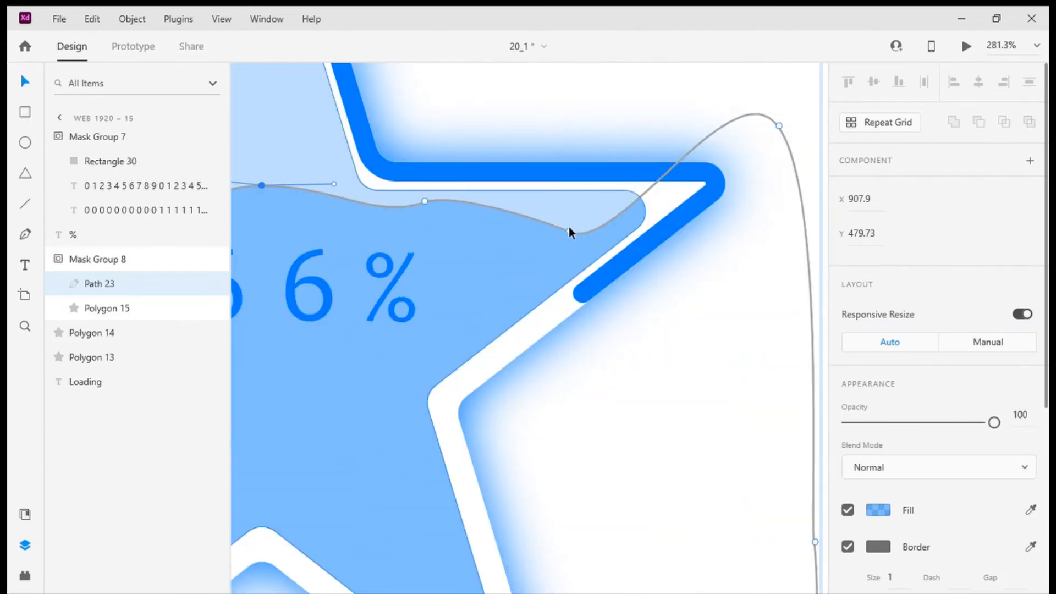
pyautogui.hscroll(-2, 571, 232)
pyautogui.hscroll(2, 597, 233)
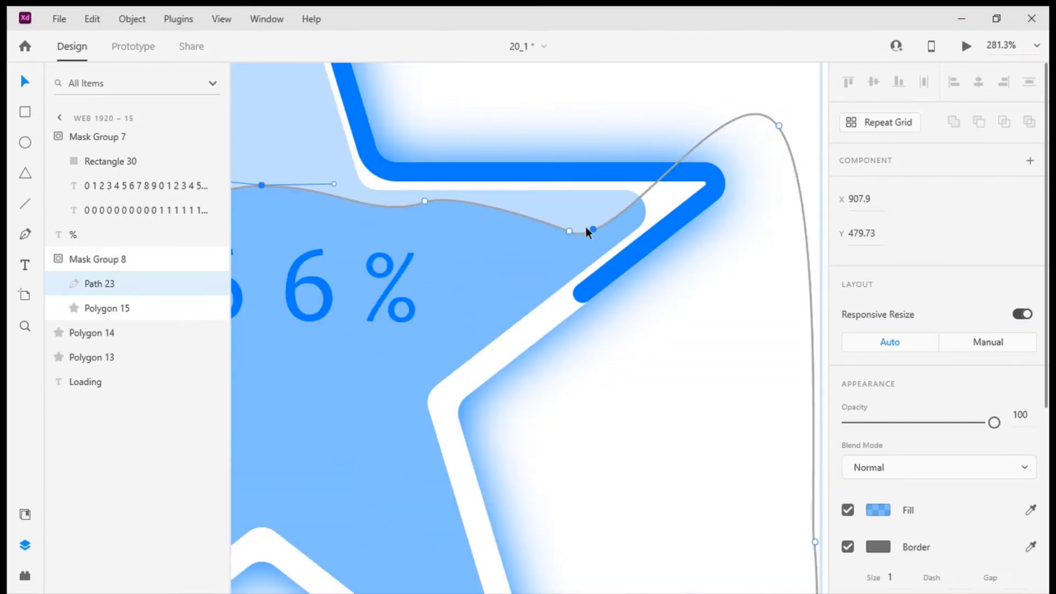
pyautogui.click(426, 200)
pyautogui.moveTo(427, 201); pyautogui.dragTo(444, 206)
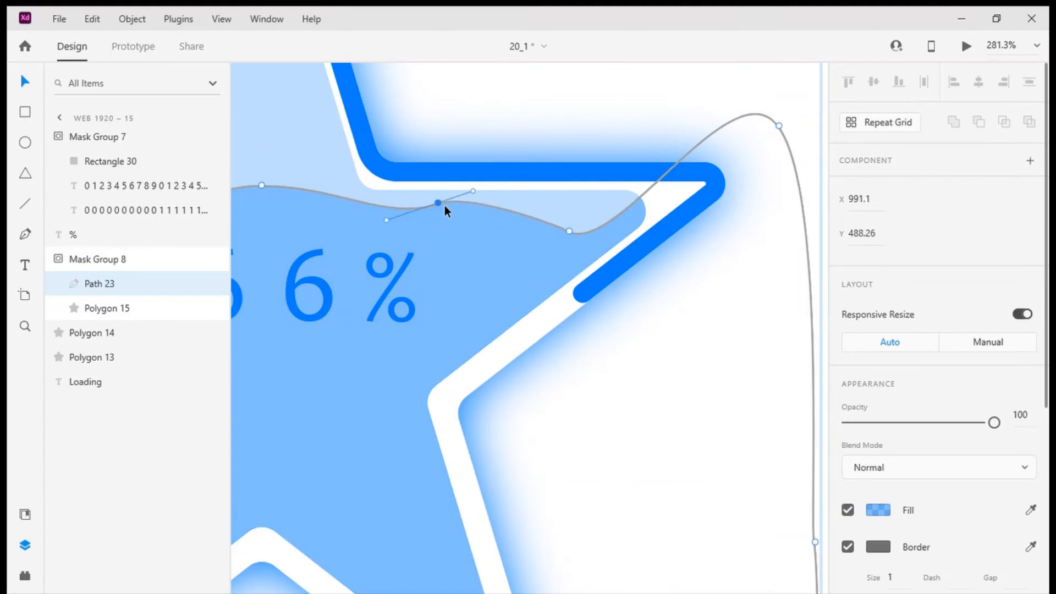
# Step: Reshape the wave's right trough with its right handle at about X 1076, Y 502, and lower the outer right point to about X 1148, Y 454
pyautogui.moveTo(572, 233); pyautogui.dragTo(623, 234)
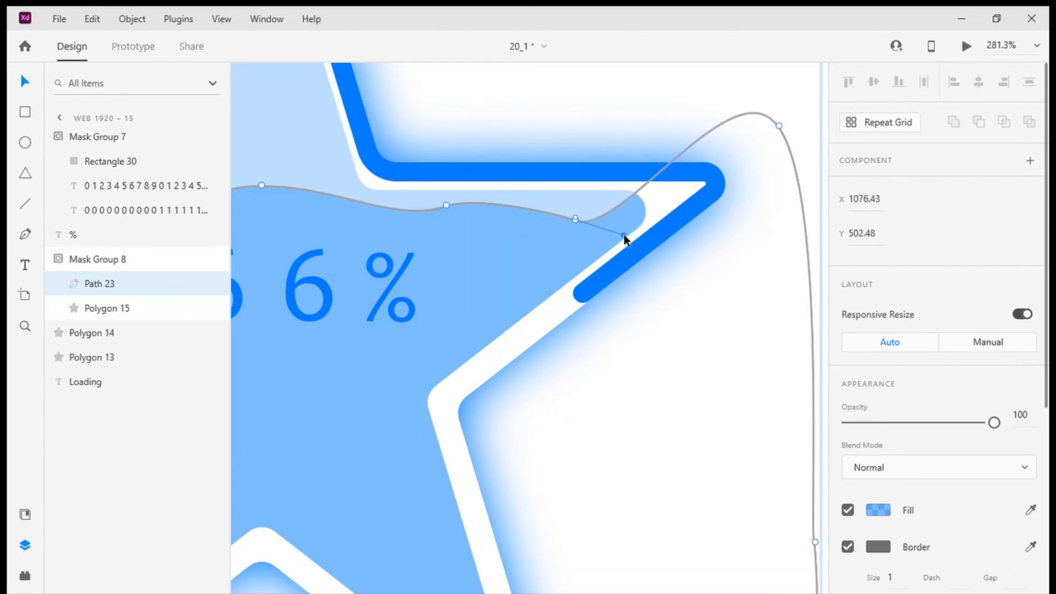
pyautogui.moveTo(777, 126)
pyautogui.mouseDown()
pyautogui.moveTo(796, 199)
pyautogui.moveTo(777, 133)
pyautogui.mouseUp()
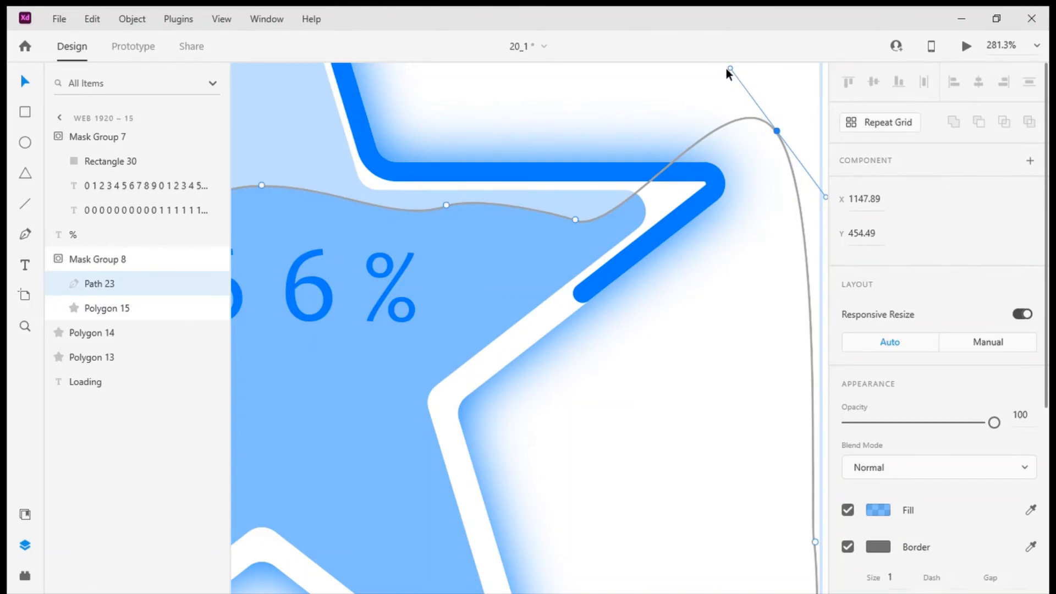
# Step: Adjust the upper handle of Path 23's outer right point to about X 1121, Y 430
pyautogui.moveTo(729, 69); pyautogui.dragTo(720, 94)
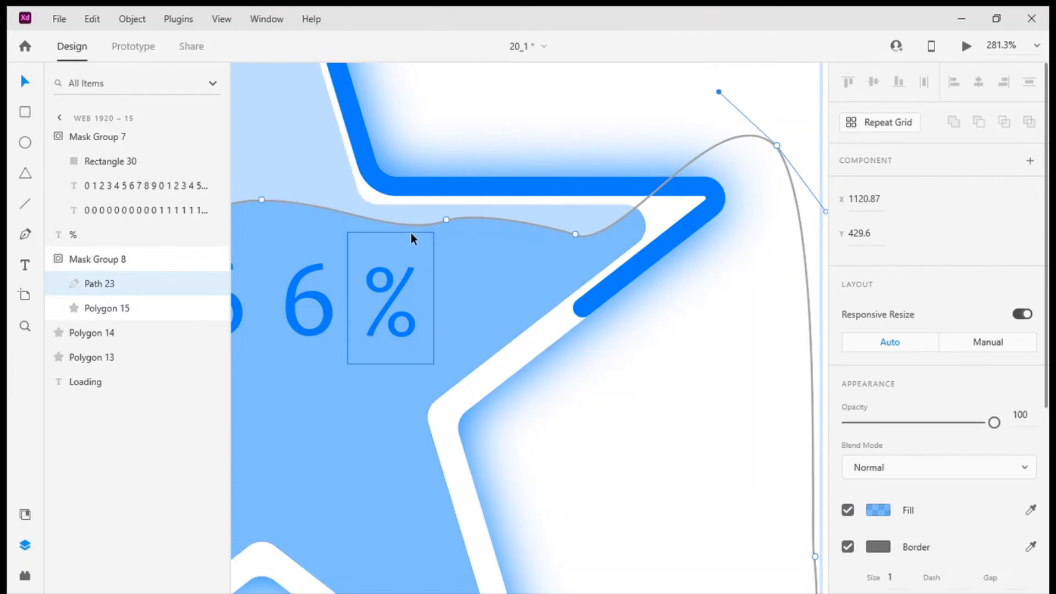
pyautogui.scroll(-6, 411, 233)
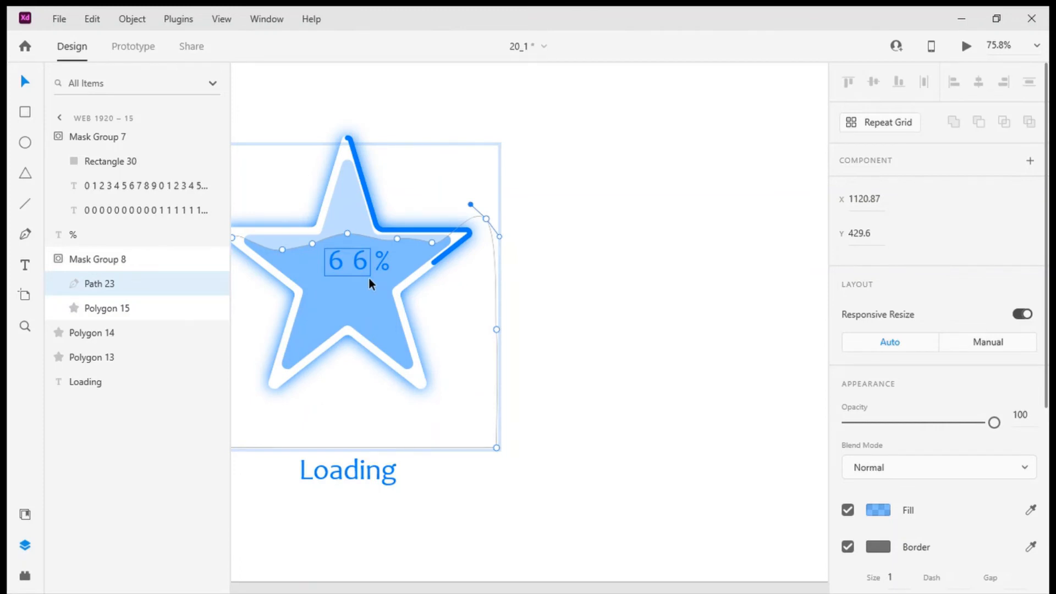
# Step: Raise the wave's left trough point to about X 797, Y 484, and the outer left point to about X 709, Y 480
pyautogui.scroll(2, 283, 246)
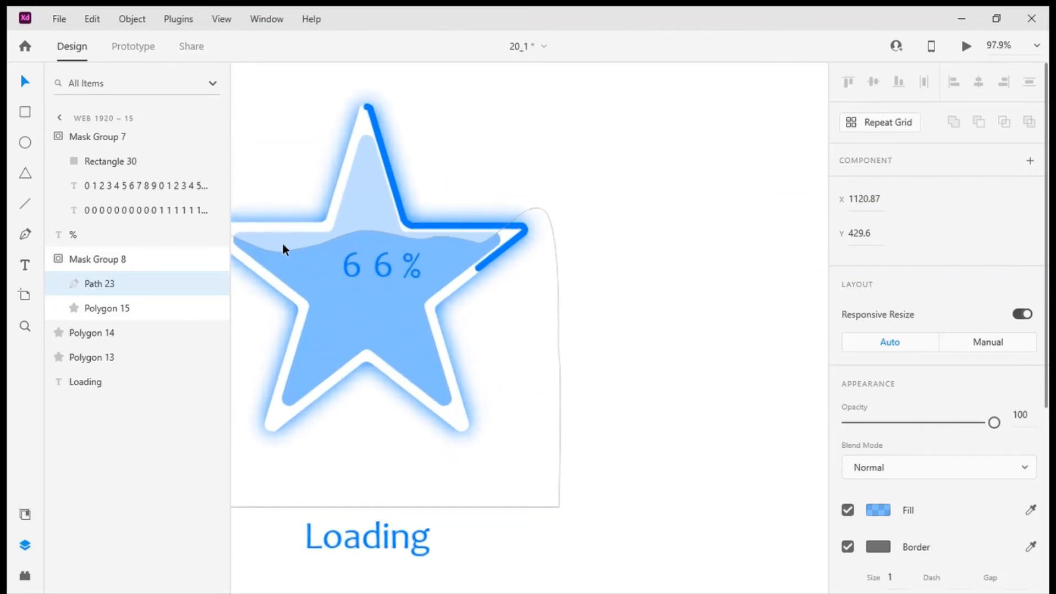
pyautogui.scroll(4, 282, 243)
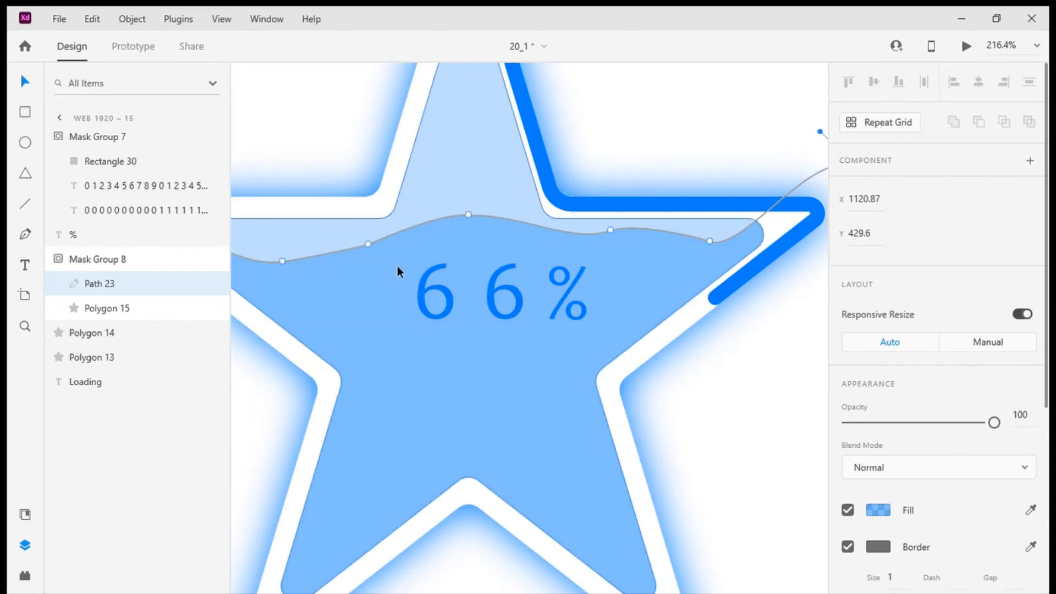
pyautogui.hscroll(5, 338, 269)
pyautogui.hscroll(-7, 338, 272)
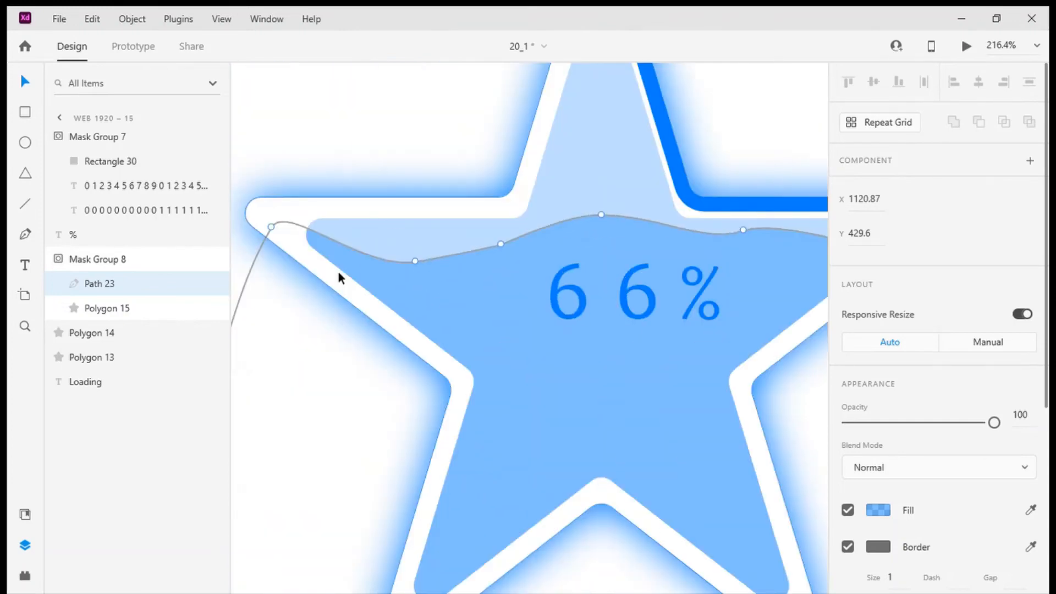
pyautogui.click(415, 262)
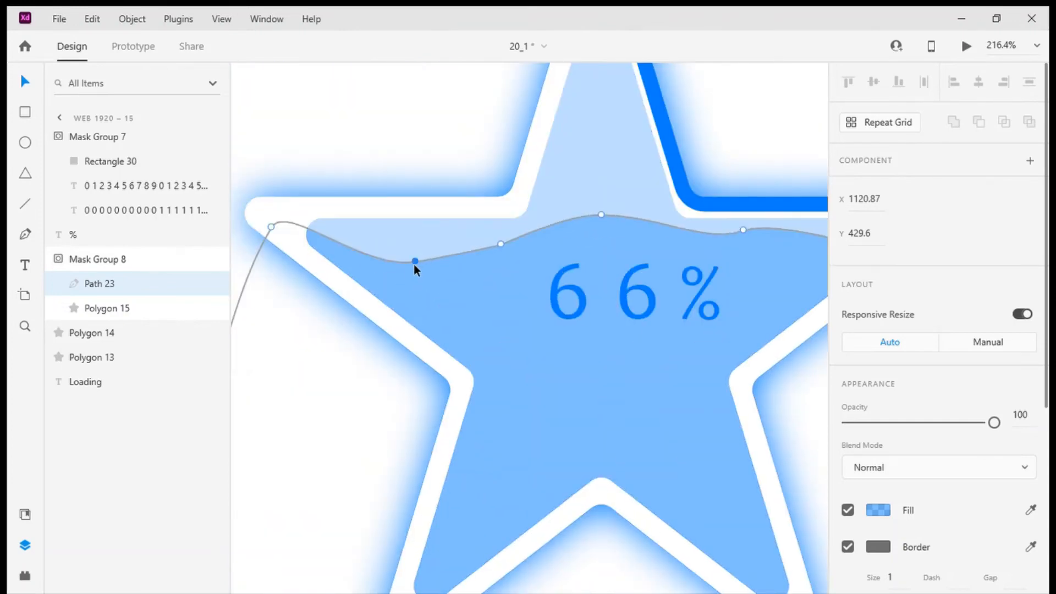
pyautogui.moveTo(414, 263); pyautogui.dragTo(417, 222)
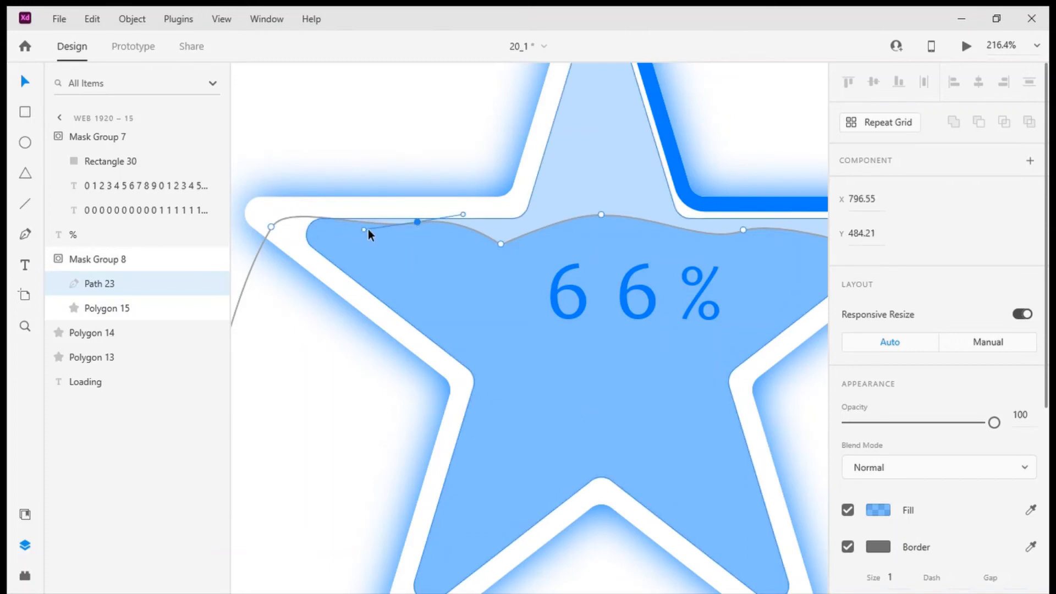
pyautogui.moveTo(271, 227); pyautogui.dragTo(274, 215)
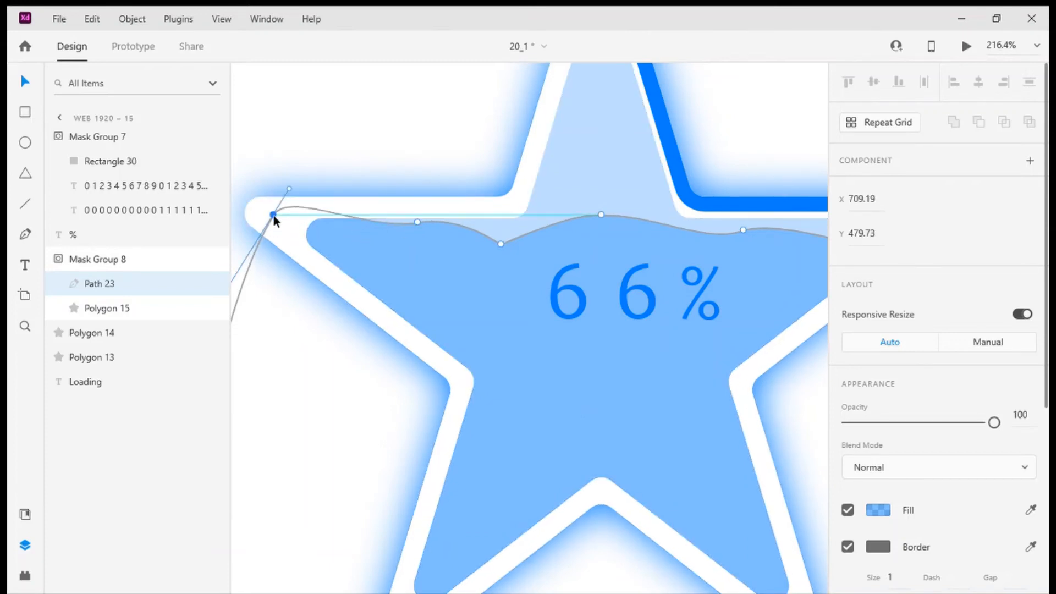
# Step: Fold the raised left wave point's handle to about X 807, Y 487, and lower the outer left point to about X 704, Y 489
pyautogui.click(417, 222)
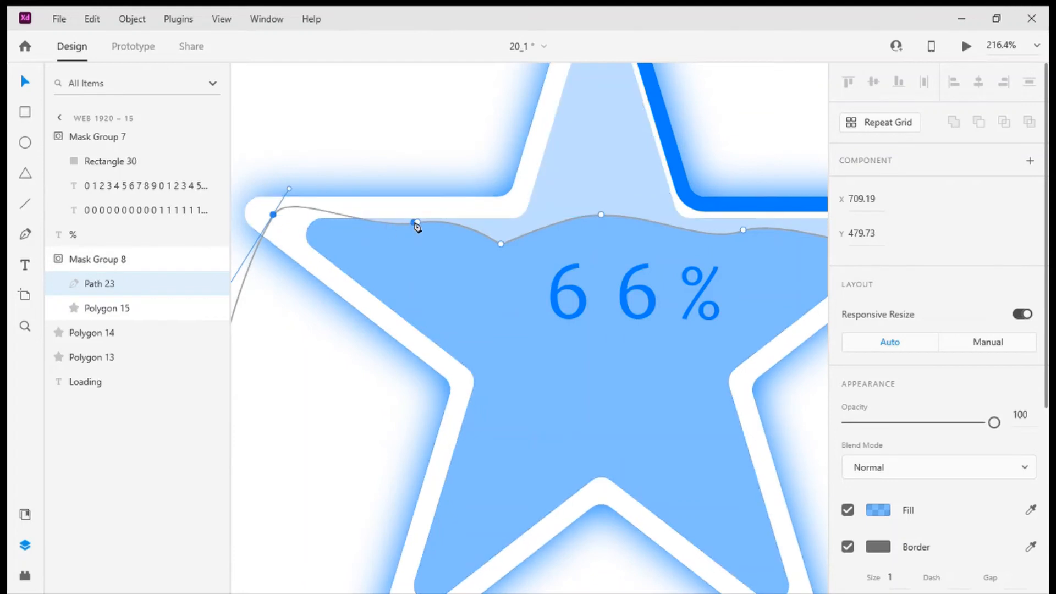
pyautogui.moveTo(364, 229); pyautogui.dragTo(437, 230)
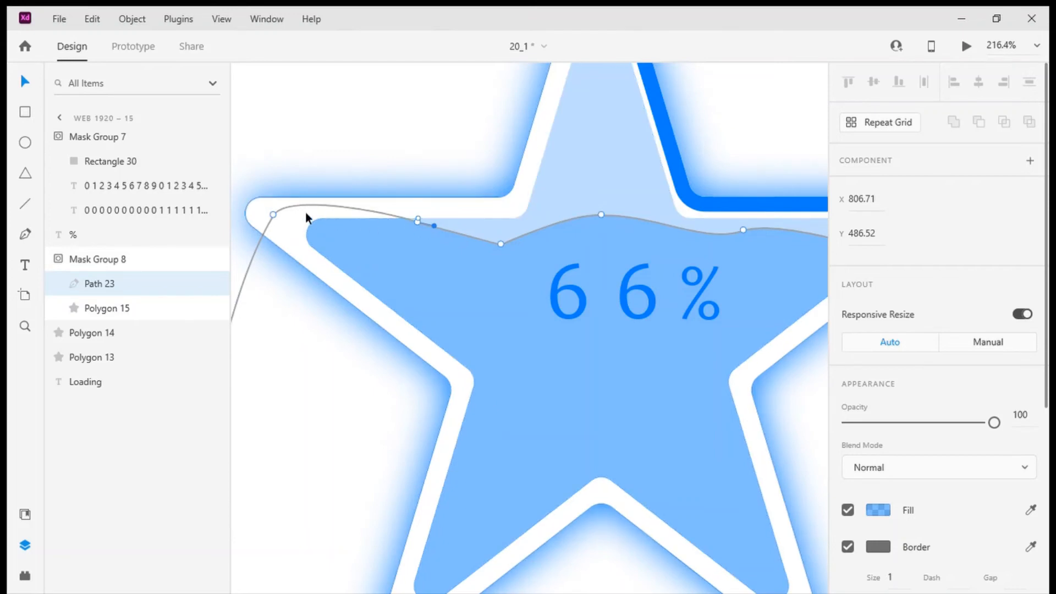
pyautogui.click(273, 214)
pyautogui.moveTo(273, 214); pyautogui.dragTo(265, 230)
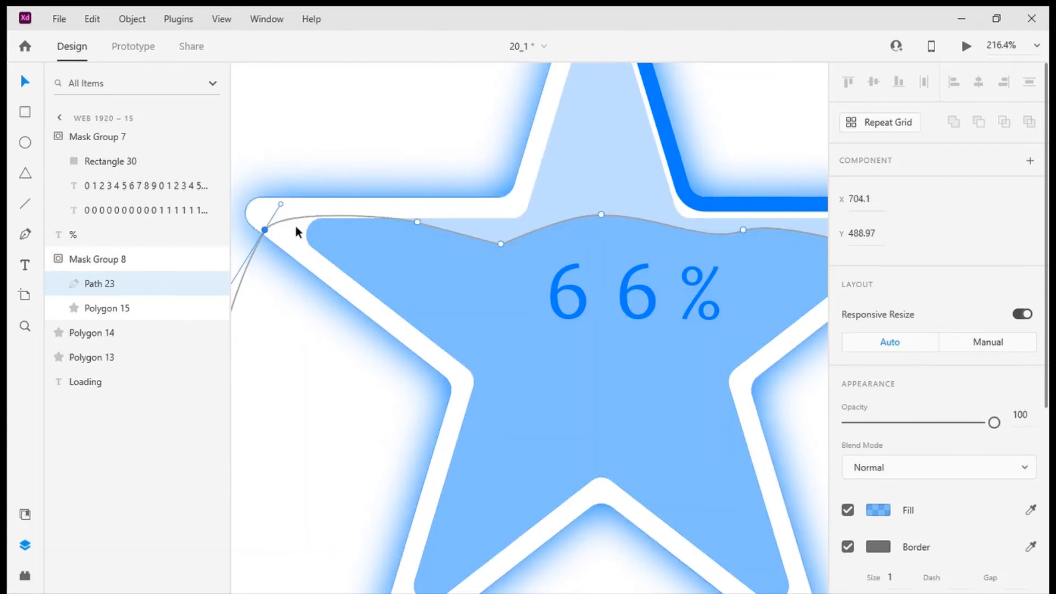
# Step: Lower the wave's inner left point to about X 791, Y 489, and the centre crest point to about X 916, Y 489
pyautogui.click(417, 220)
pyautogui.moveTo(404, 230)
pyautogui.mouseDown()
pyautogui.moveTo(394, 236)
pyautogui.moveTo(407, 232)
pyautogui.mouseUp()
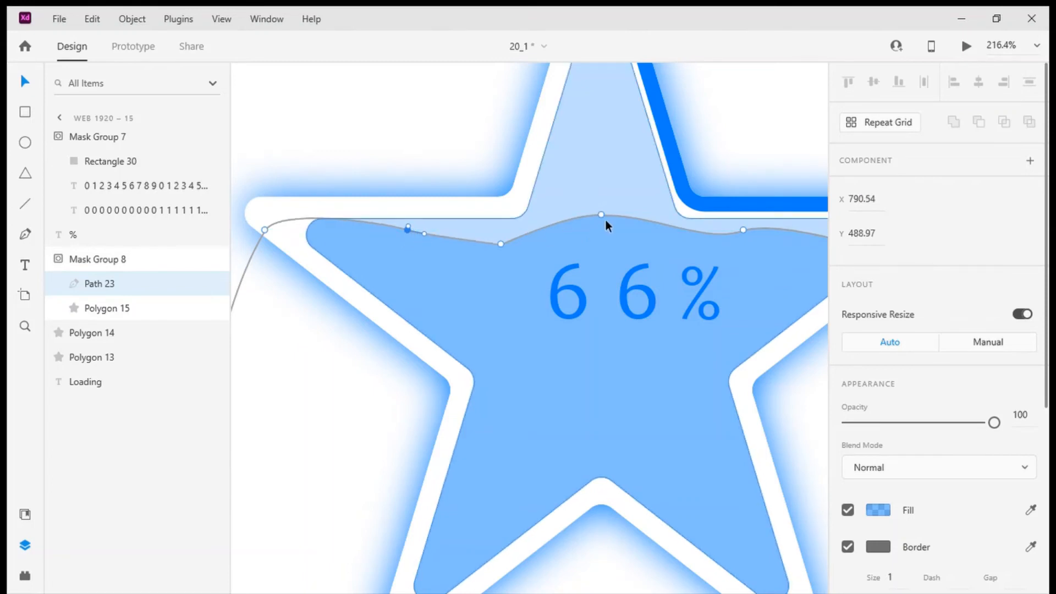
pyautogui.moveTo(601, 216); pyautogui.dragTo(616, 228)
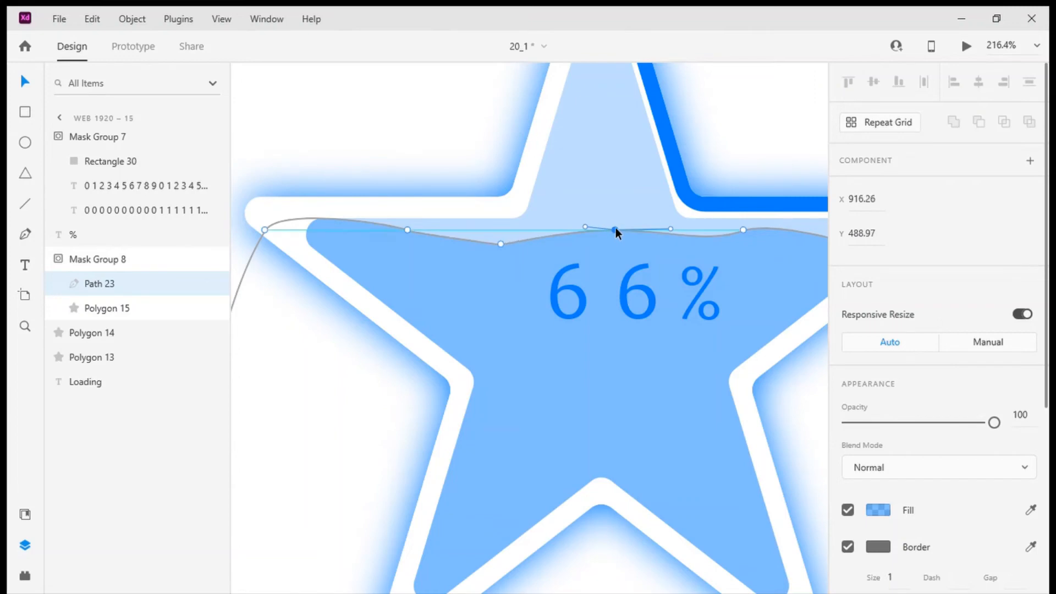
pyautogui.click(640, 214)
# Step: Raise Path 23's right trough point to about X 1058, Y 489, and lower the point before it to about X 996, Y 495
pyautogui.hscroll(5, 479, 246)
pyautogui.hscroll(-3, 479, 247)
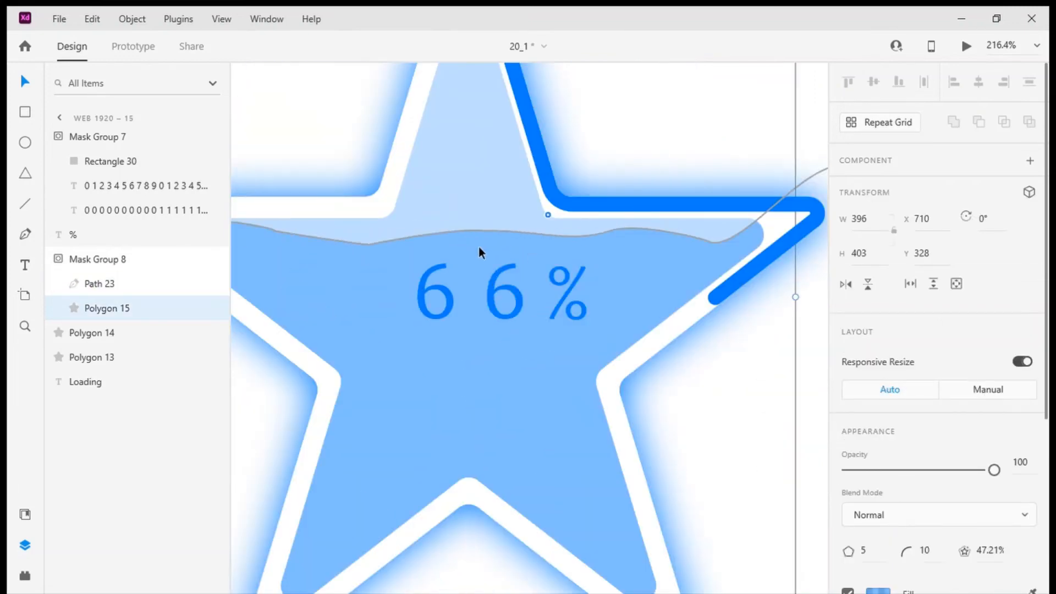
pyautogui.doubleClick(721, 243)
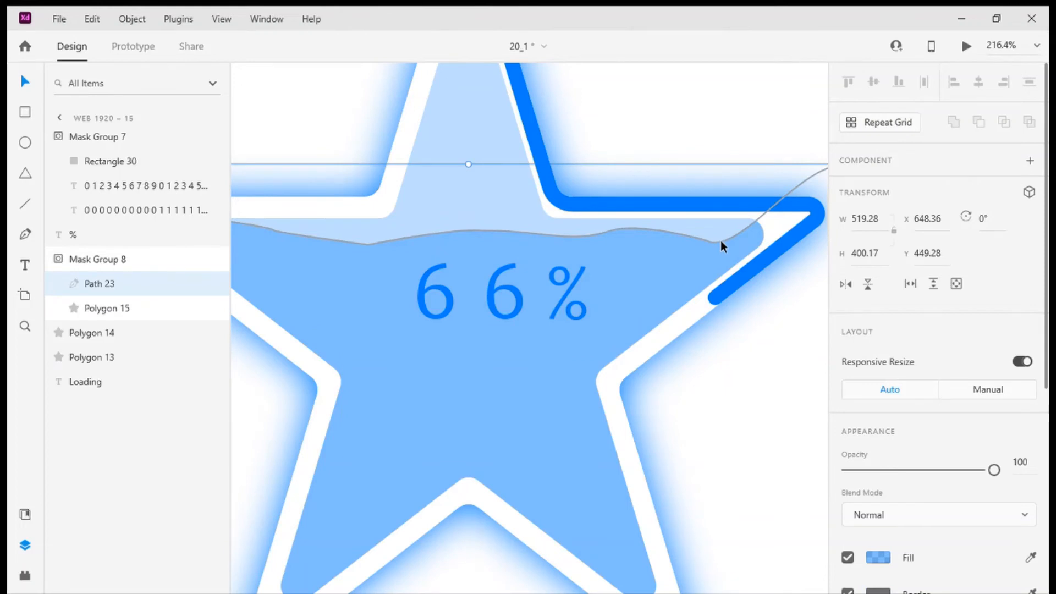
pyautogui.moveTo(710, 242); pyautogui.dragTo(716, 231)
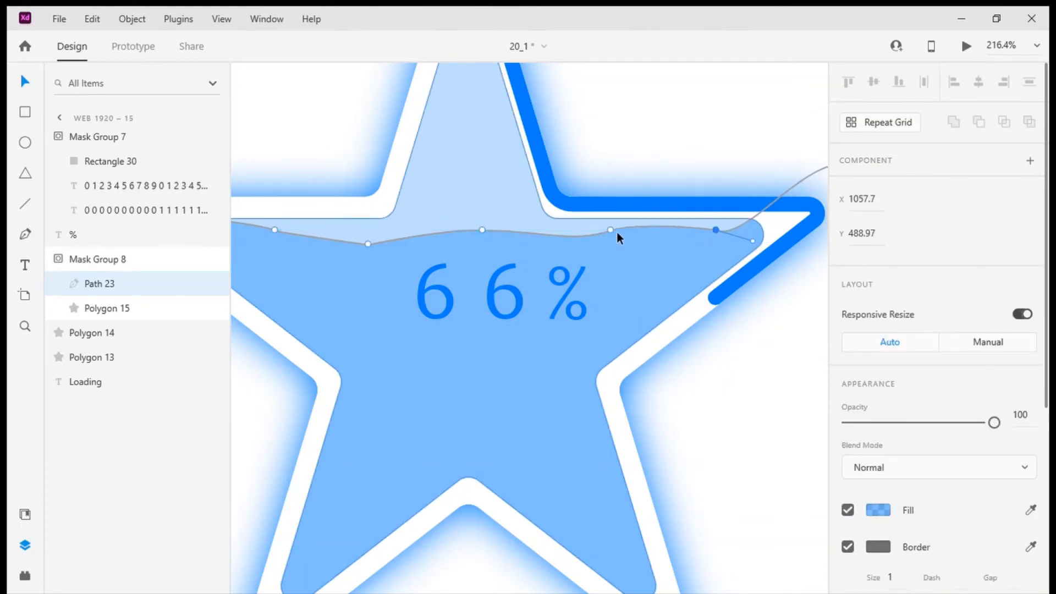
pyautogui.moveTo(610, 229); pyautogui.dragTo(614, 240)
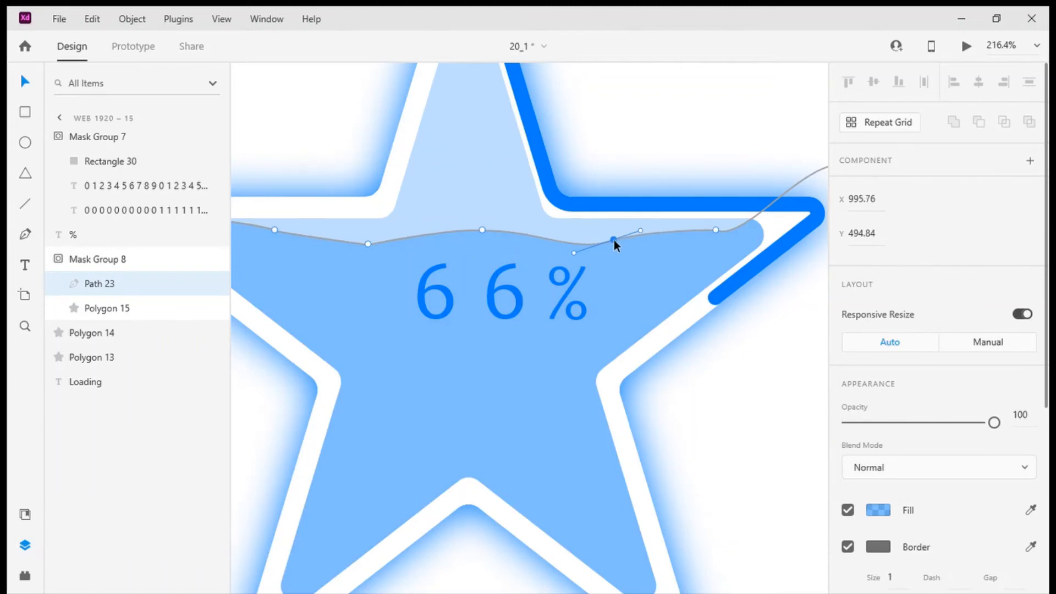
pyautogui.click(638, 162)
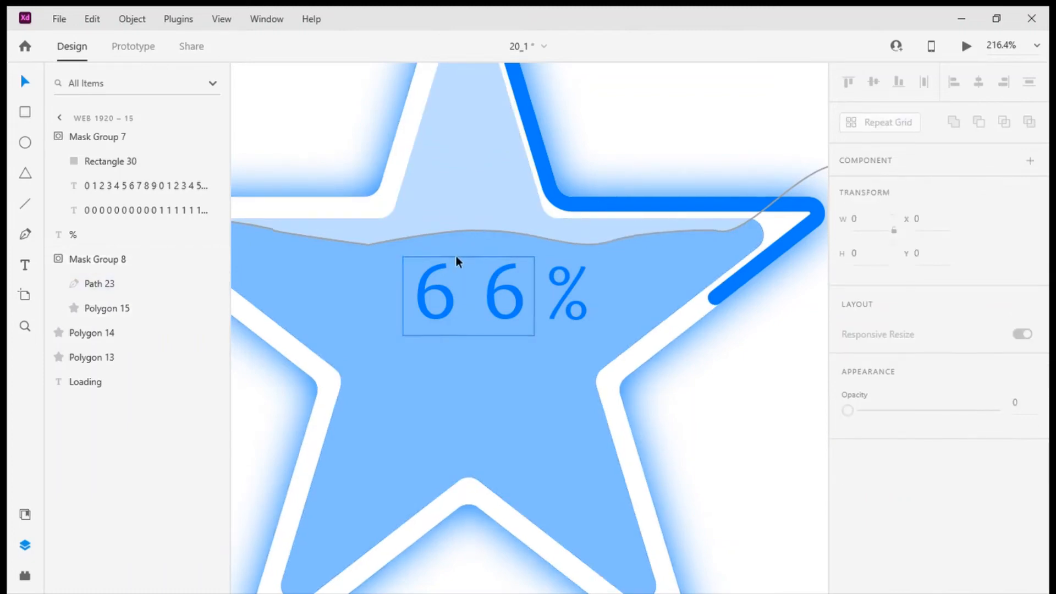
pyautogui.scroll(-5, 455, 255)
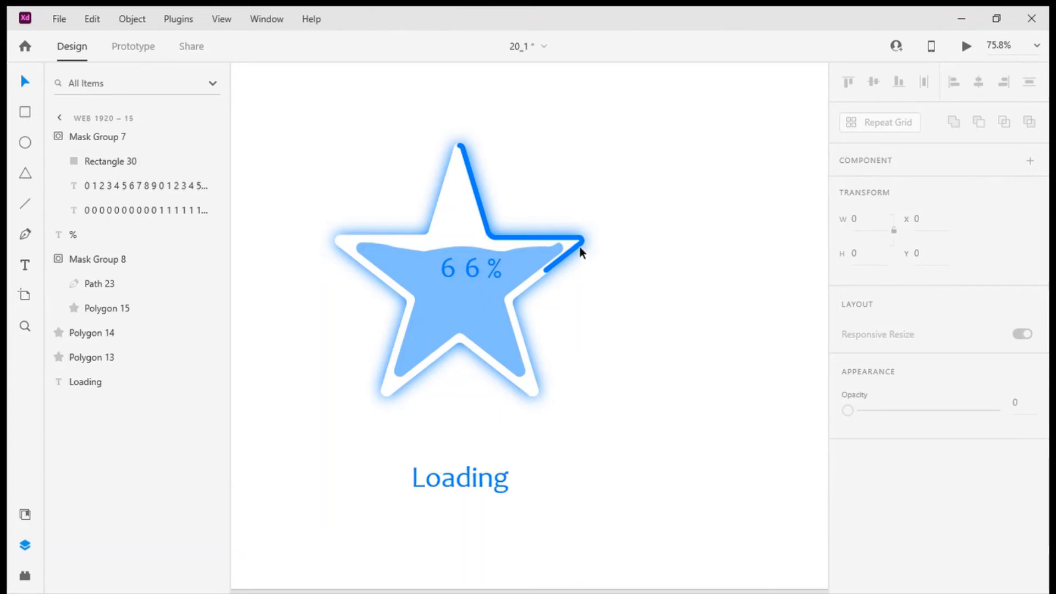
pyautogui.scroll(4, 516, 228)
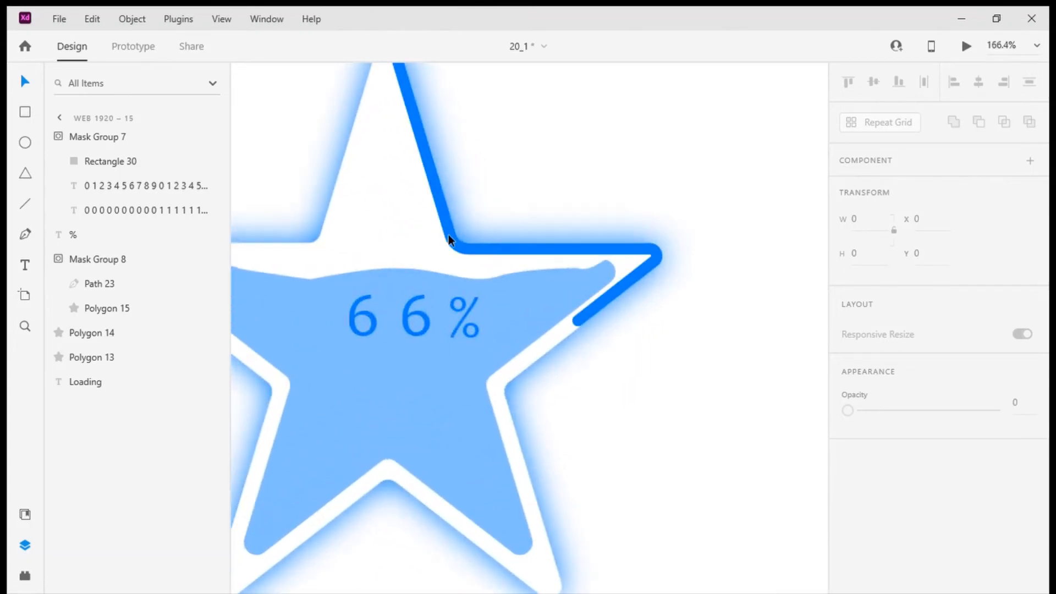
pyautogui.doubleClick(452, 234)
pyautogui.press('Escape')
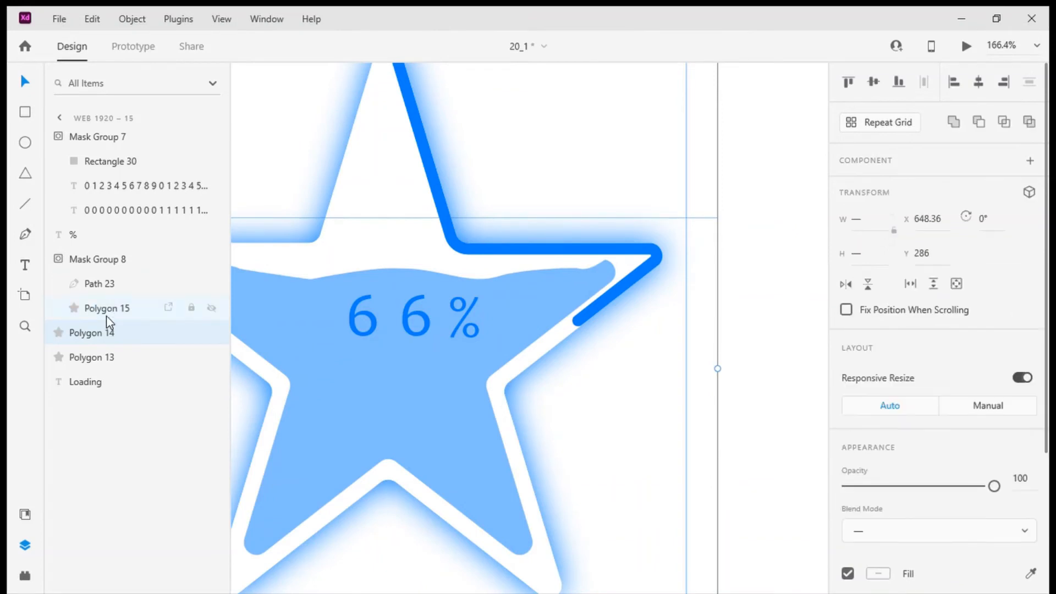
pyautogui.click(120, 330)
pyautogui.scroll(-3, 467, 297)
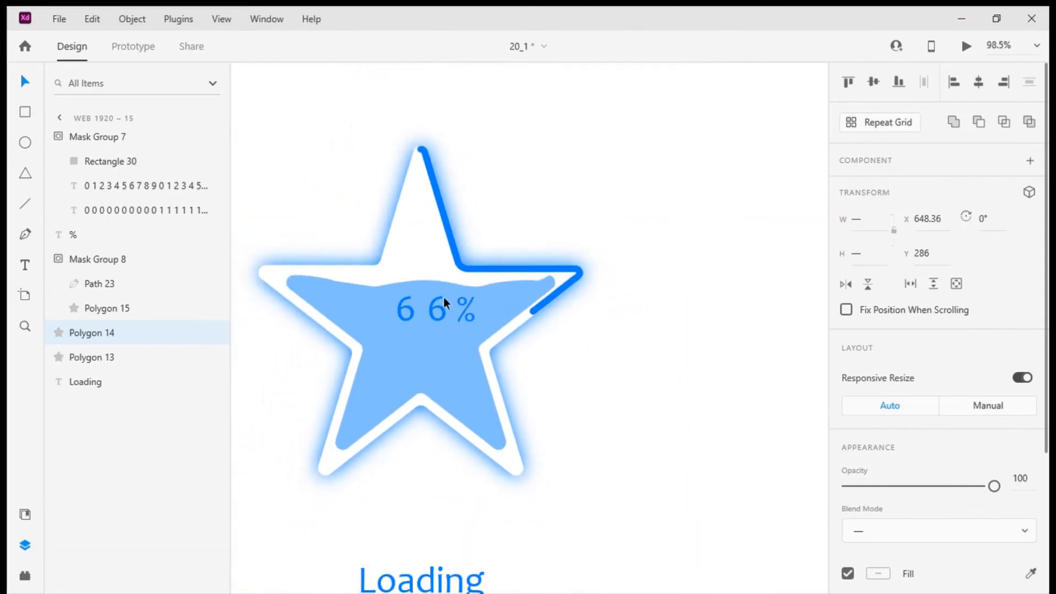
pyautogui.doubleClick(421, 149)
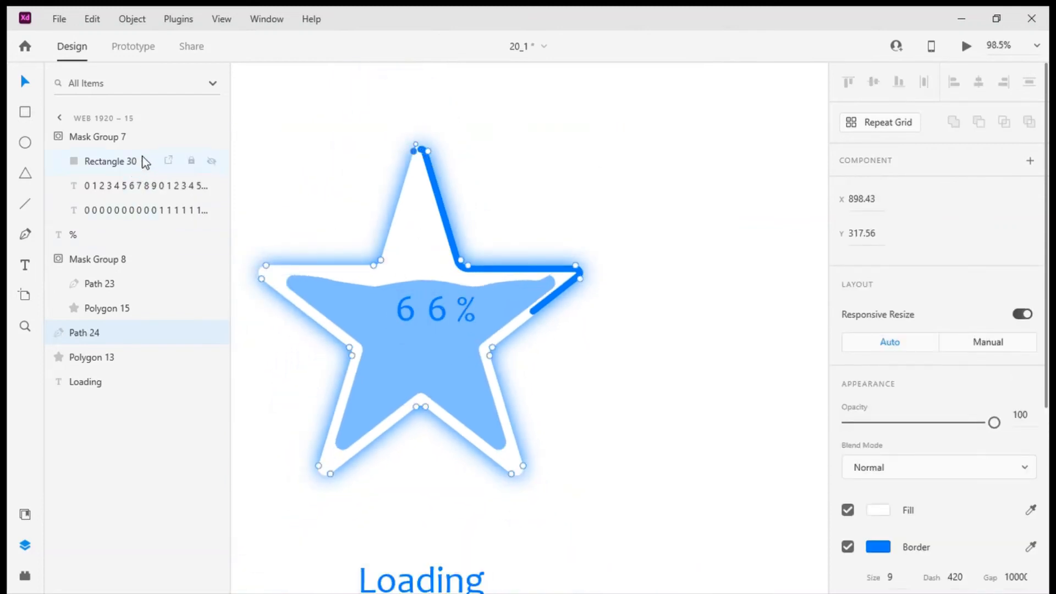
pyautogui.click(109, 328)
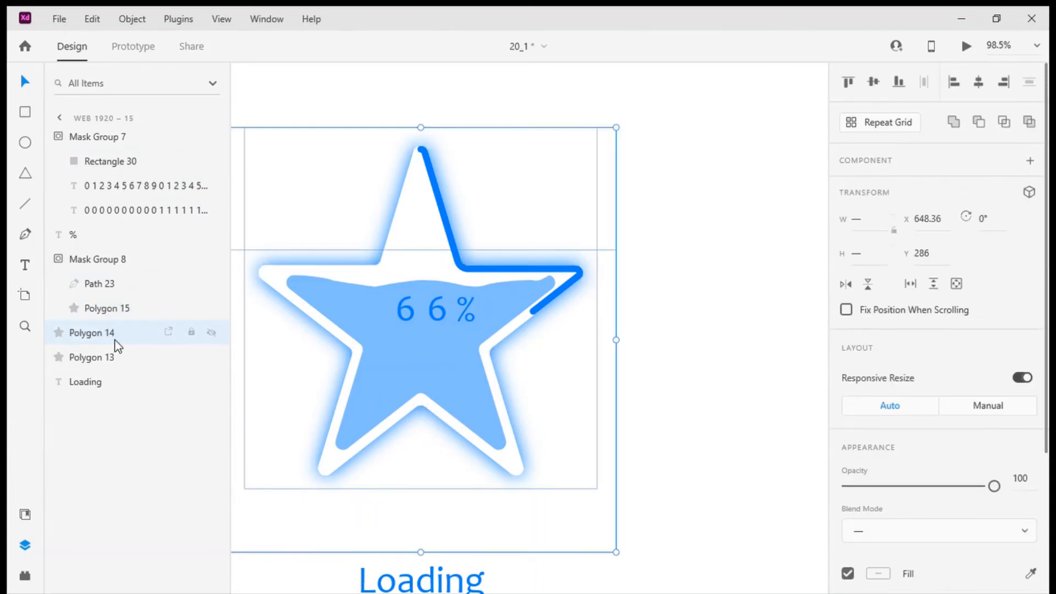
pyautogui.scroll(-3, 919, 355)
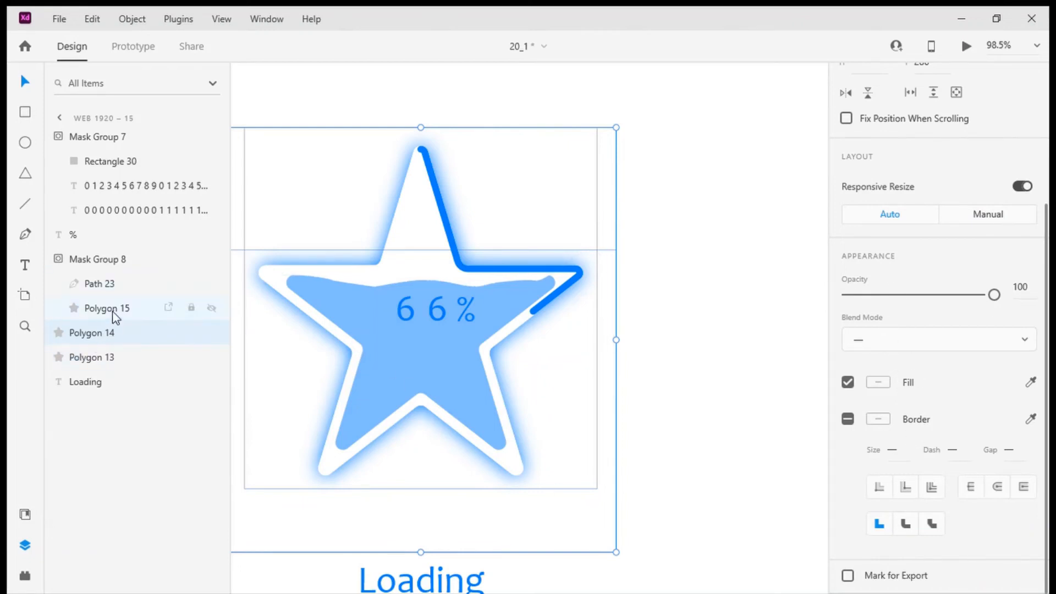
pyautogui.click(110, 353)
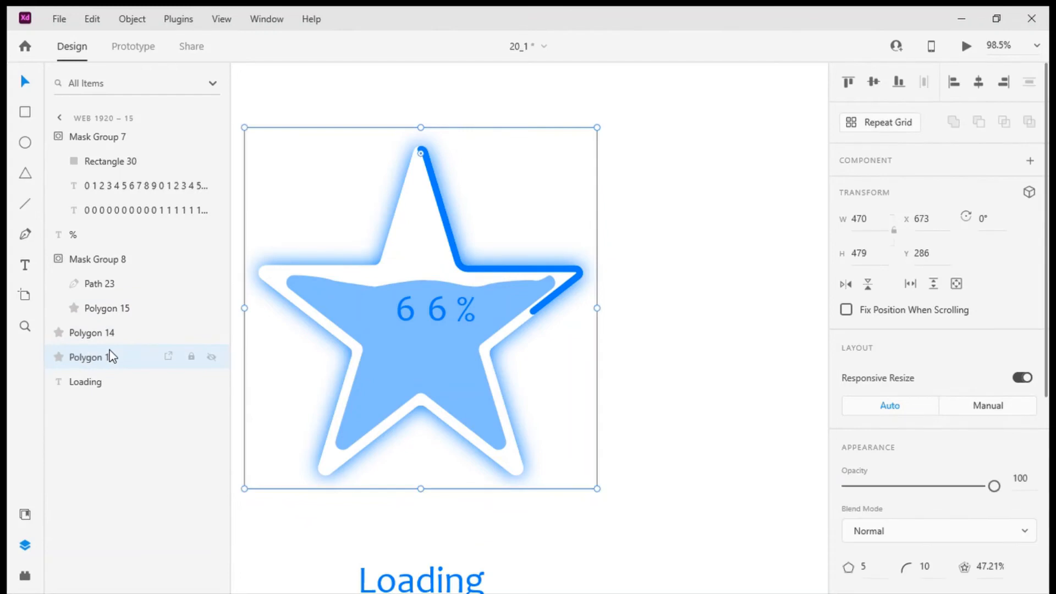
pyautogui.scroll(-5, 911, 350)
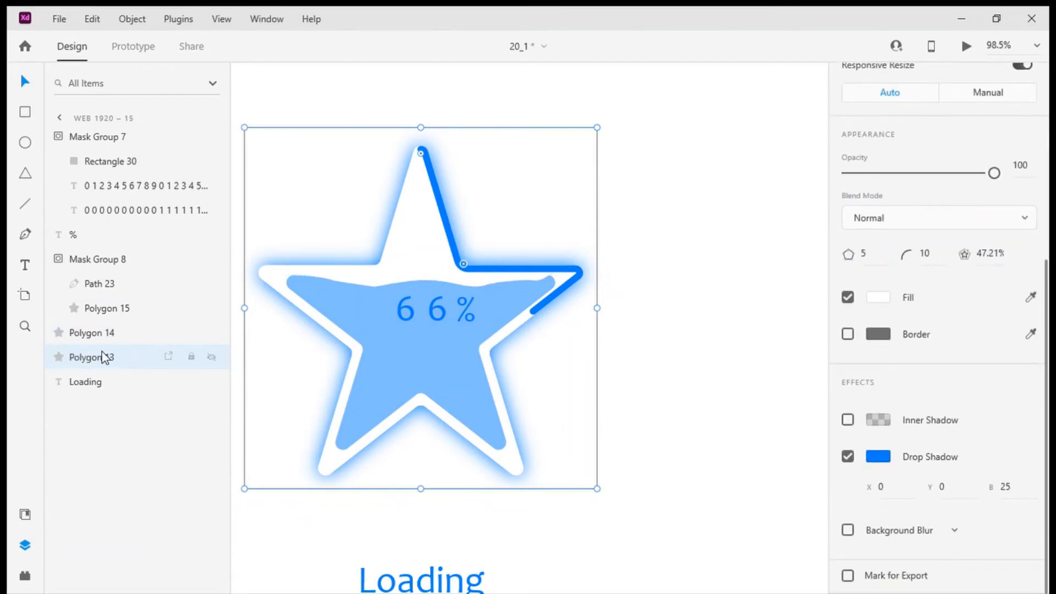
# Step: Extend the blue progress border on Polygon 14 by setting its dash length to 998
pyautogui.click(106, 334)
pyautogui.scroll(-5, 981, 391)
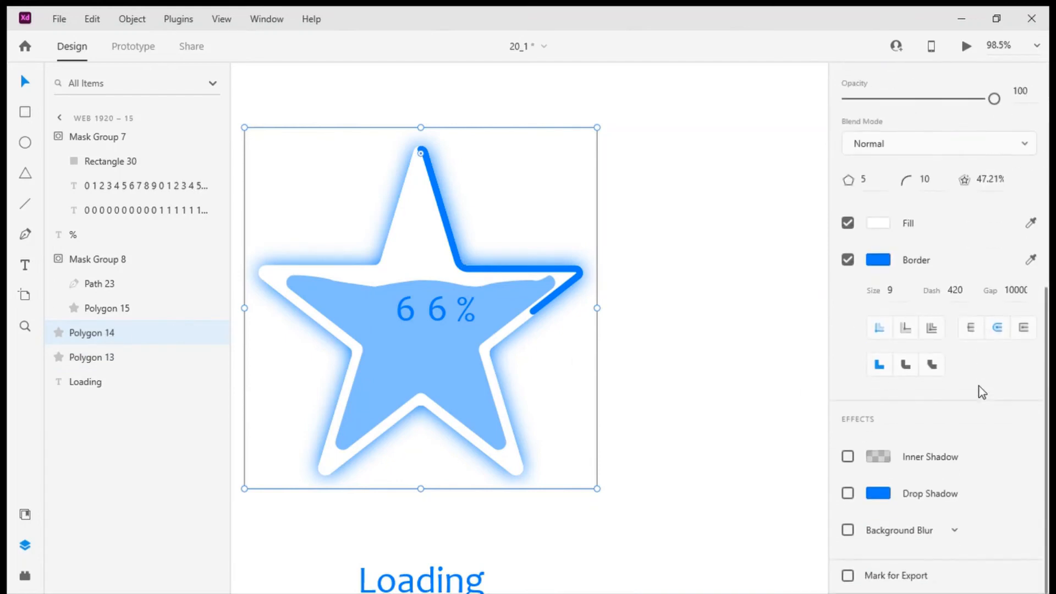
pyautogui.click(974, 294)
pyautogui.press('Up')
pyautogui.press('Up')
pyautogui.press('Up')
pyautogui.press('Up')
pyautogui.press('Up')
pyautogui.press('Up')
pyautogui.press('Up')
pyautogui.press('Up')
pyautogui.press('Up')
pyautogui.press('Up')
pyautogui.press('Up')
pyautogui.press('Up')
pyautogui.press('Up')
pyautogui.press('Up')
pyautogui.press('Up')
pyautogui.press('Up')
pyautogui.press('Up')
pyautogui.press('Up')
pyautogui.press('Up')
pyautogui.press('Up')
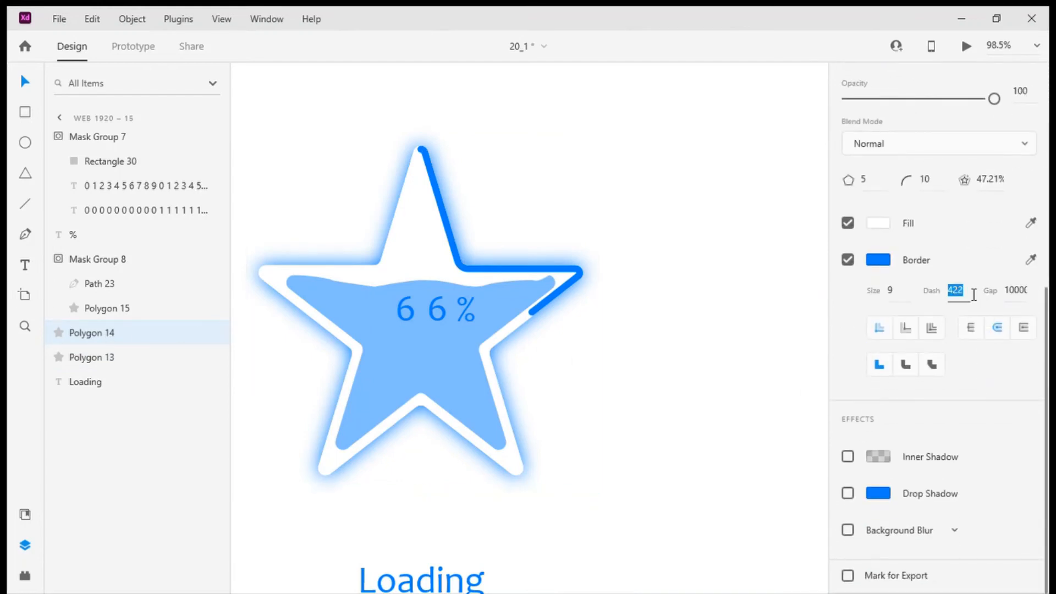
pyautogui.hotkey('shift', 'Up')
pyautogui.hotkey('shift', 'Up')
pyautogui.hotkey('shift', 'Up')
pyautogui.hotkey('shift', 'Up')
pyautogui.hotkey('shift', 'Up')
pyautogui.hotkey('shift', 'Up')
pyautogui.hotkey('shift', 'Up')
pyautogui.hotkey('shift', 'Up')
pyautogui.hotkey('shift', 'Up')
pyautogui.hotkey('shift', 'Up')
pyautogui.hotkey('shift', 'Up')
pyautogui.hotkey('shift', 'Up')
pyautogui.hotkey('shift', 'Up')
pyautogui.hotkey('shift', 'Up')
pyautogui.hotkey('shift', 'Up')
pyautogui.hotkey('shift', 'Up')
pyautogui.hotkey('shift', 'Up')
pyautogui.hotkey('shift', 'Up')
pyautogui.hotkey('shift', 'Up')
pyautogui.hotkey('shift', 'Up')
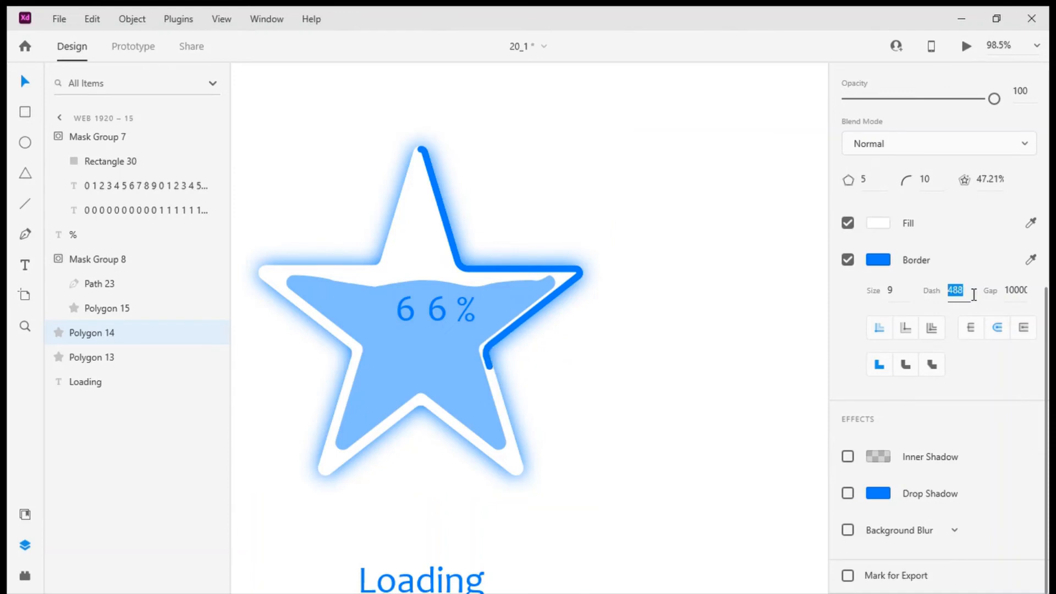
pyautogui.hotkey('shift', 'Up')
pyautogui.hotkey('shift', 'Up')
pyautogui.hotkey('shift', 'Up')
pyautogui.hotkey('shift', 'Up')
pyautogui.hotkey('shift', 'Up')
pyautogui.hotkey('shift', 'Up')
pyautogui.hotkey('shift', 'Up')
pyautogui.hotkey('shift', 'Up')
pyautogui.hotkey('shift', 'Up')
pyautogui.hotkey('shift', 'Up')
pyautogui.hotkey('shift', 'Up')
pyautogui.hotkey('shift', 'Up')
pyautogui.hotkey('shift', 'Up')
pyautogui.hotkey('shift', 'Up')
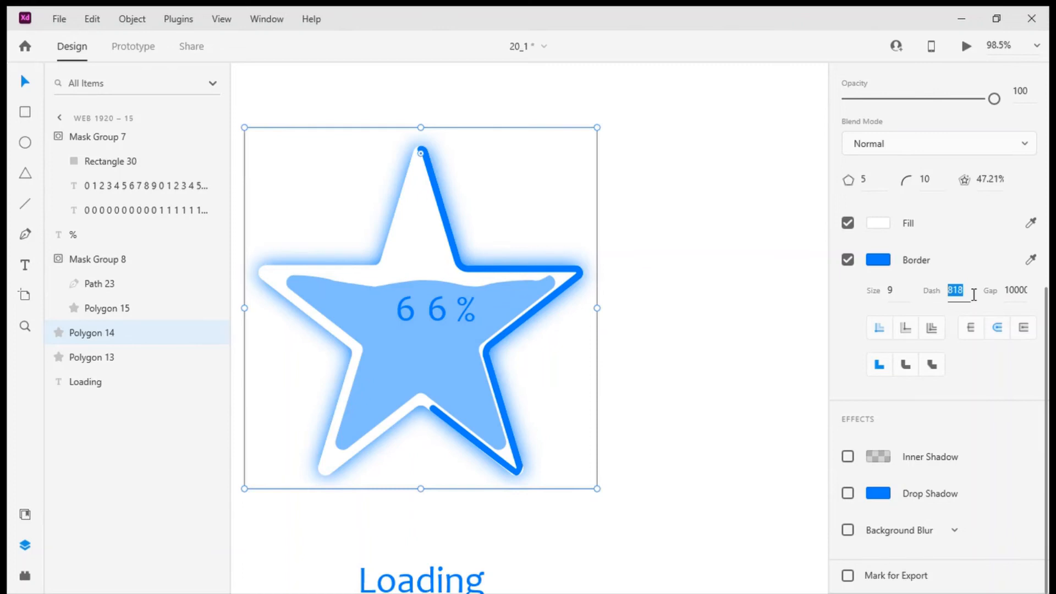
pyautogui.hotkey('shift', 'Down')
pyautogui.hotkey('shift', 'Down')
pyautogui.hotkey('shift', 'Down')
pyautogui.hotkey('shift', 'Down')
pyautogui.hotkey('shift', 'Down')
pyautogui.hotkey('shift', 'Down')
pyautogui.hotkey('shift', 'Down')
pyautogui.hotkey('shift', 'Down')
pyautogui.hotkey('shift', 'Down')
pyautogui.hotkey('shift', 'Down')
pyautogui.hotkey('shift', 'Down')
pyautogui.hotkey('shift', 'Down')
pyautogui.hotkey('shift', 'Down')
pyautogui.hotkey('shift', 'Down')
pyautogui.hotkey('shift', 'Down')
pyautogui.hotkey('shift', 'Down')
pyautogui.hotkey('shift', 'Down')
pyautogui.hotkey('shift', 'Down')
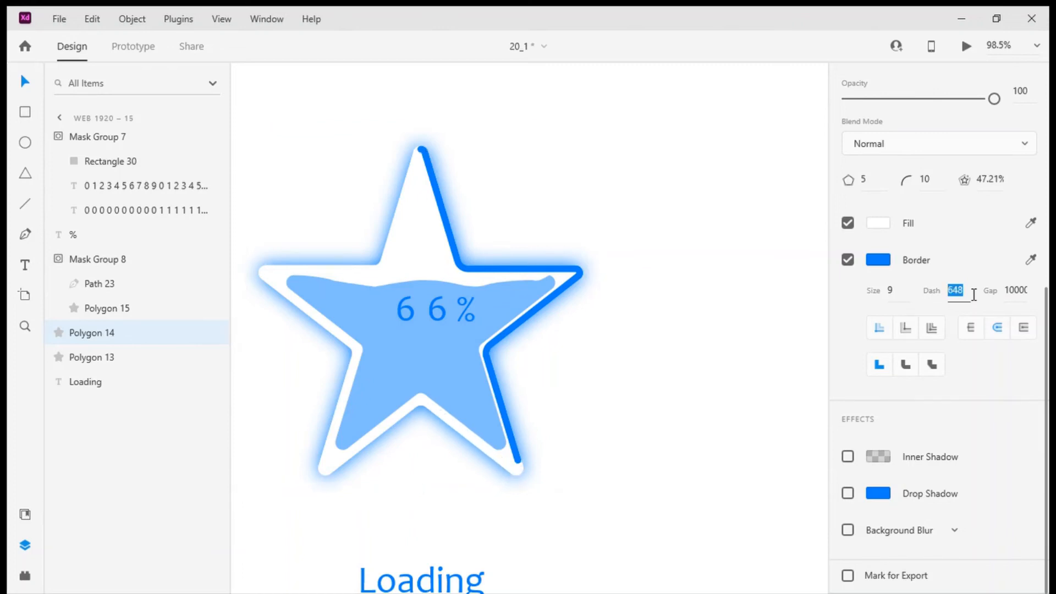
pyautogui.hotkey('shift', 'Up')
pyautogui.hotkey('shift', 'Up')
pyautogui.hotkey('shift', 'Up')
pyautogui.hotkey('shift', 'Up')
pyautogui.hotkey('shift', 'Up')
pyautogui.hotkey('shift', 'Up')
pyautogui.hotkey('shift', 'Up')
pyautogui.hotkey('shift', 'Up')
pyautogui.hotkey('shift', 'Up')
pyautogui.hotkey('shift', 'Up')
pyautogui.hotkey('shift', 'Up')
pyautogui.hotkey('shift', 'Up')
pyautogui.hotkey('shift', 'Up')
pyautogui.hotkey('shift', 'Up')
pyautogui.hotkey('shift', 'Up')
pyautogui.hotkey('shift', 'Up')
pyautogui.hotkey('shift', 'Up')
pyautogui.hotkey('shift', 'Up')
pyautogui.hotkey('shift', 'Up')
pyautogui.hotkey('shift', 'Up')
pyautogui.hotkey('shift', 'Up')
pyautogui.hotkey('shift', 'Up')
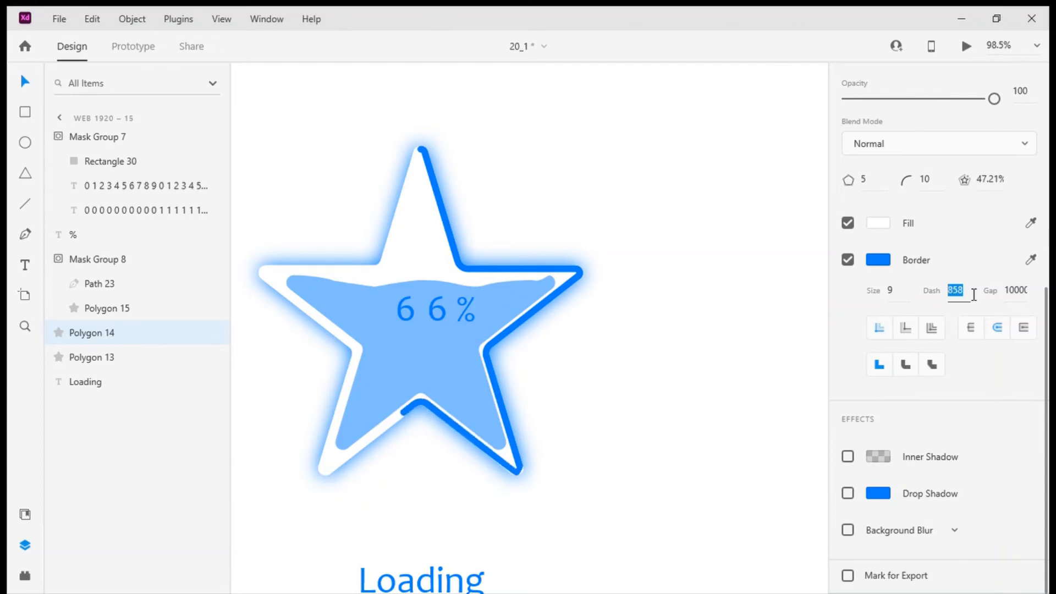
pyautogui.hotkey('shift', 'Down')
pyautogui.hotkey('shift', 'Down')
pyautogui.hotkey('shift', 'Down')
pyautogui.hotkey('shift', 'Up')
pyautogui.hotkey('shift', 'Up')
pyautogui.hotkey('shift', 'Up')
pyautogui.hotkey('shift', 'Up')
pyautogui.hotkey('shift', 'Up')
pyautogui.hotkey('shift', 'Up')
pyautogui.hotkey('shift', 'Up')
pyautogui.hotkey('shift', 'Up')
pyautogui.hotkey('shift', 'Up')
pyautogui.hotkey('shift', 'Up')
pyautogui.hotkey('shift', 'Up')
pyautogui.hotkey('shift', 'Up')
pyautogui.hotkey('shift', 'Up')
pyautogui.hotkey('shift', 'Up')
pyautogui.hotkey('shift', 'Up')
pyautogui.hotkey('shift', 'Up')
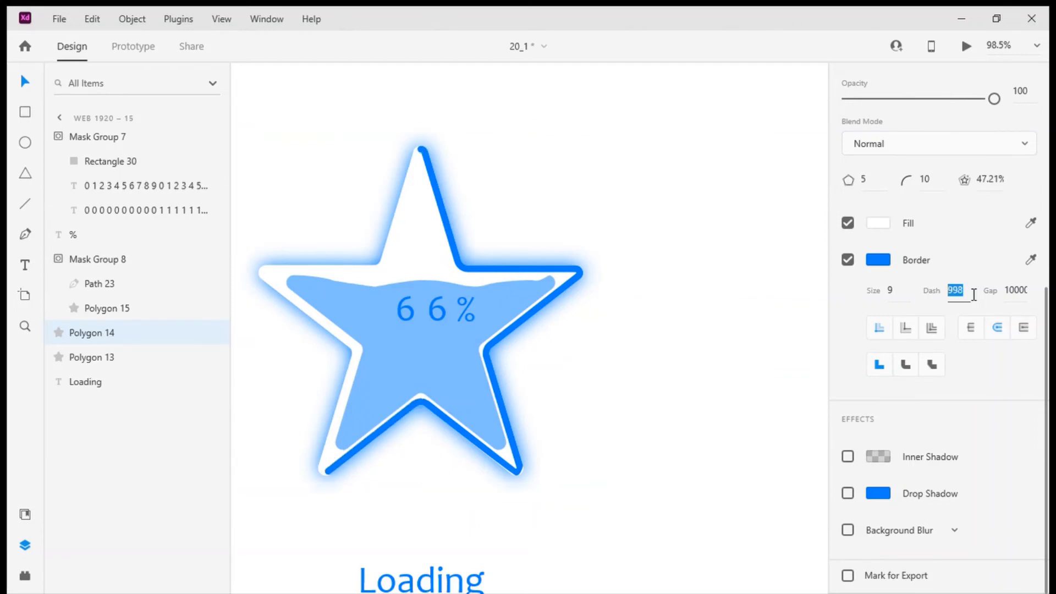
# Step: Extend Polygon 14's blue progress border up the star's lower-left arm by setting its dash length to about 1128
pyautogui.hotkey('shift', 'Up')
pyautogui.hotkey('shift', 'Up')
pyautogui.hotkey('shift', 'Up')
pyautogui.hotkey('shift', 'Up')
pyautogui.hotkey('shift', 'Up')
pyautogui.hotkey('shift', 'Up')
pyautogui.hotkey('shift', 'Up')
pyautogui.hotkey('shift', 'Up')
pyautogui.hotkey('shift', 'Up')
pyautogui.hotkey('shift', 'Up')
pyautogui.hotkey('shift', 'Up')
pyautogui.hotkey('shift', 'Up')
pyautogui.hotkey('shift', 'Up')
pyautogui.hotkey('shift', 'Up')
pyautogui.hotkey('shift', 'Up')
pyautogui.hotkey('shift', 'Up')
pyautogui.hotkey('shift', 'Up')
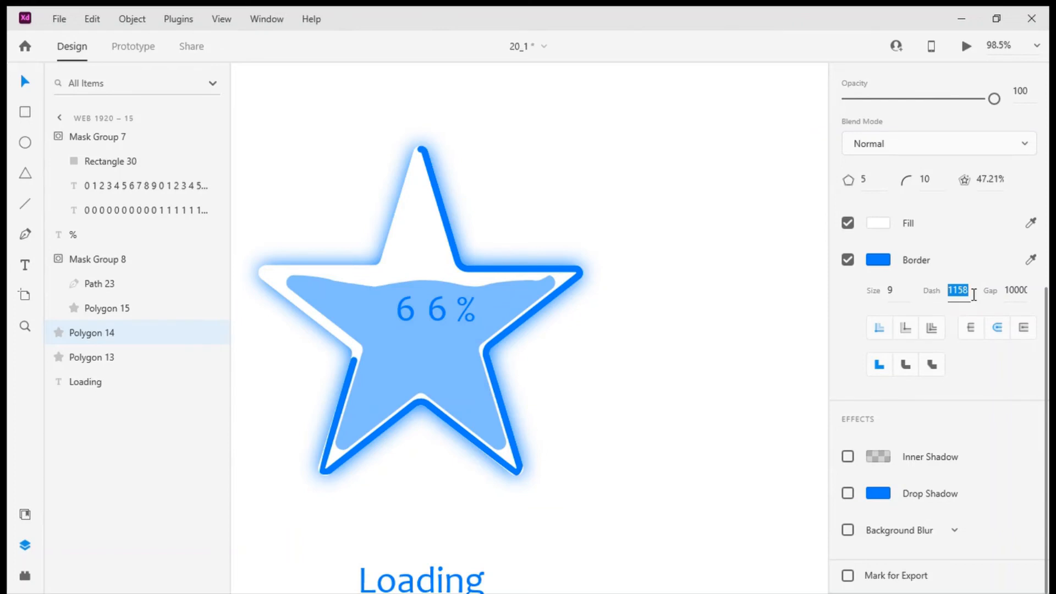
pyautogui.hotkey('shift', 'Up')
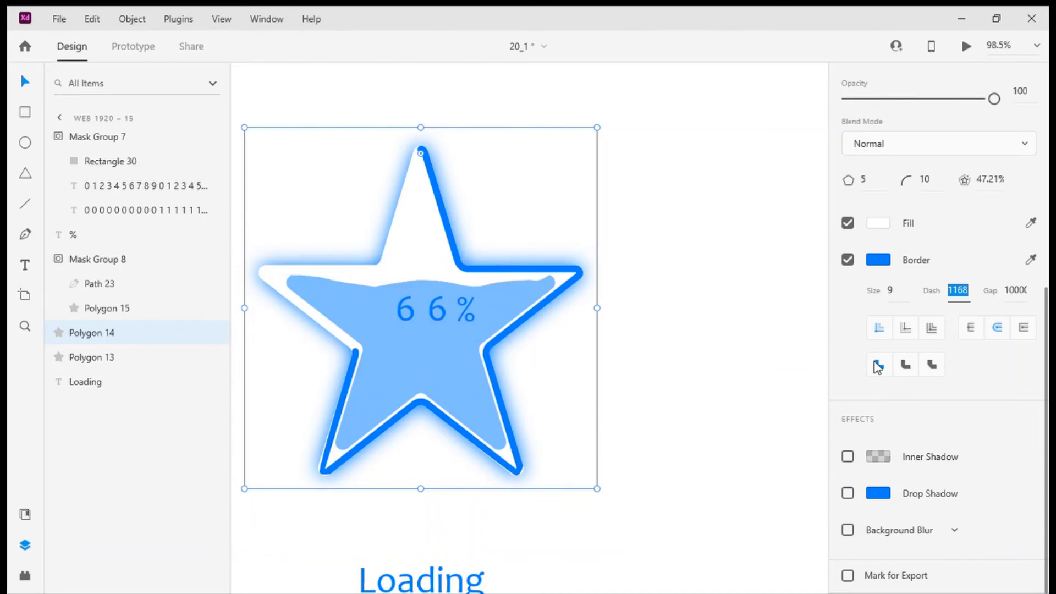
pyautogui.hotkey('shift', 'Down')
pyautogui.hotkey('shift', 'Down')
pyautogui.hotkey('shift', 'Down')
pyautogui.hotkey('shift', 'Down')
pyautogui.scroll(7, 878, 367)
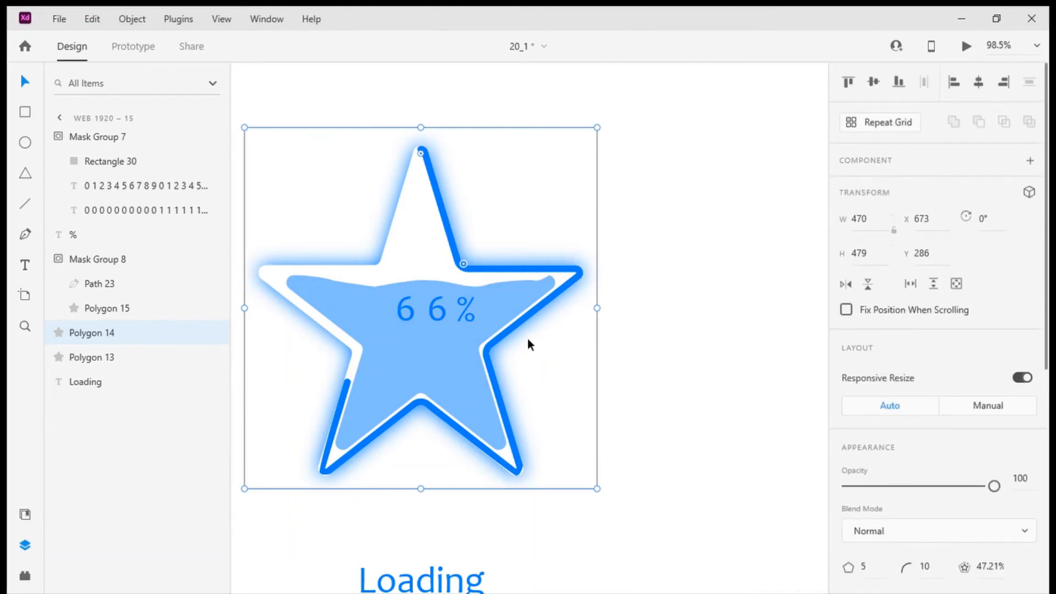
# Step: Extend the blue progress border of Polygon 14 on the 33% artboard, Web 1920 – 14, by setting its dash length to 540
pyautogui.hscroll(-12, 647, 326)
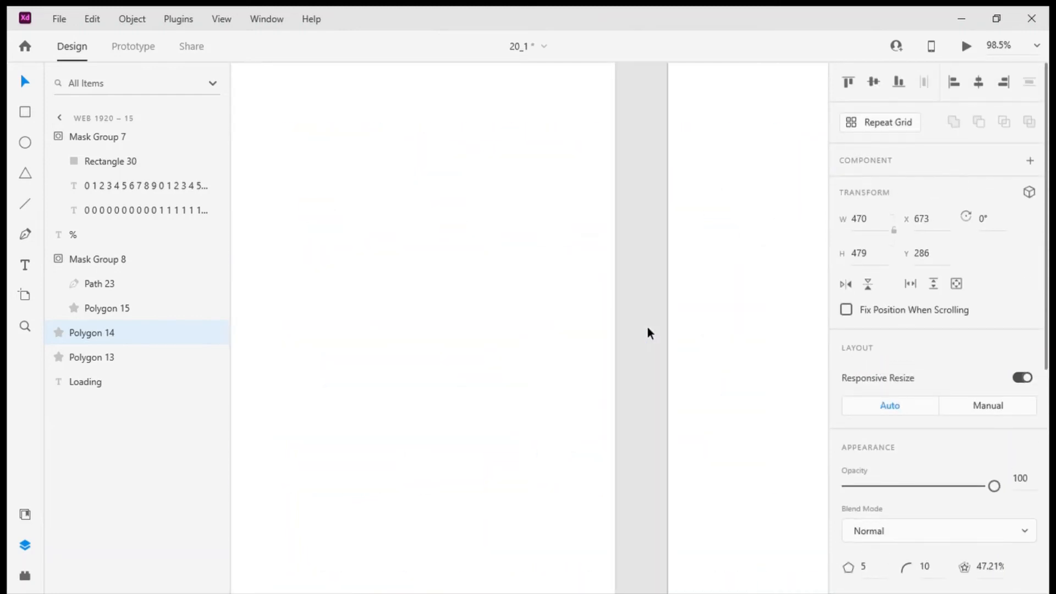
pyautogui.click(505, 307)
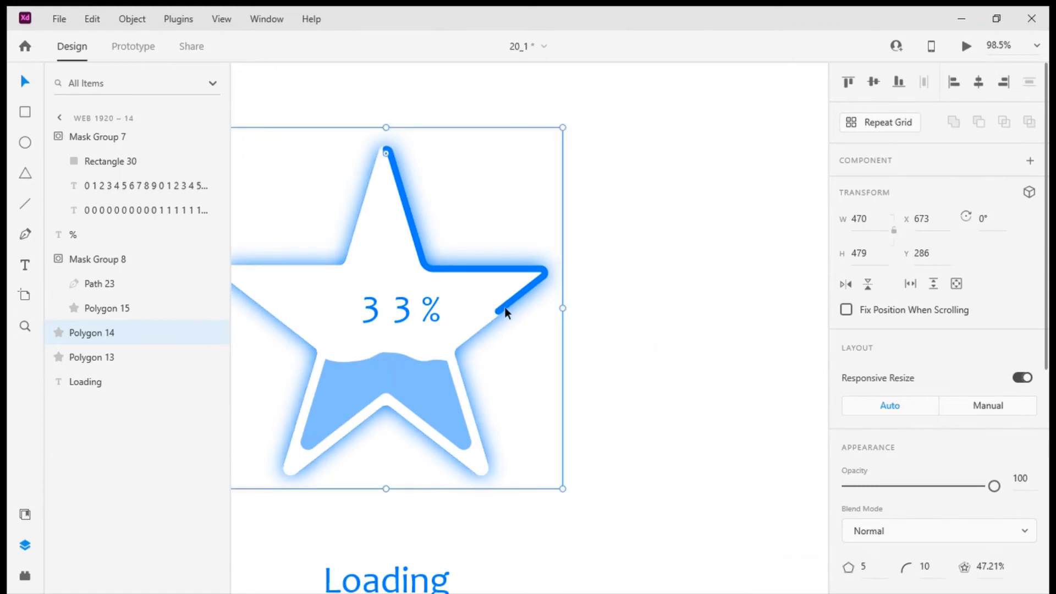
pyautogui.doubleClick(395, 166)
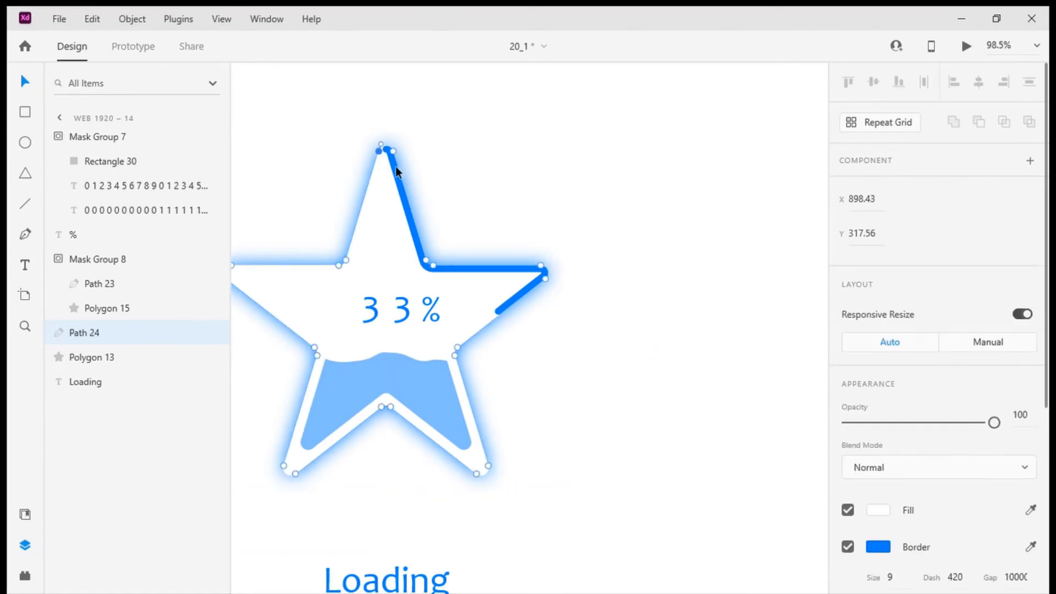
pyautogui.hotkey('ctrl', 'z')
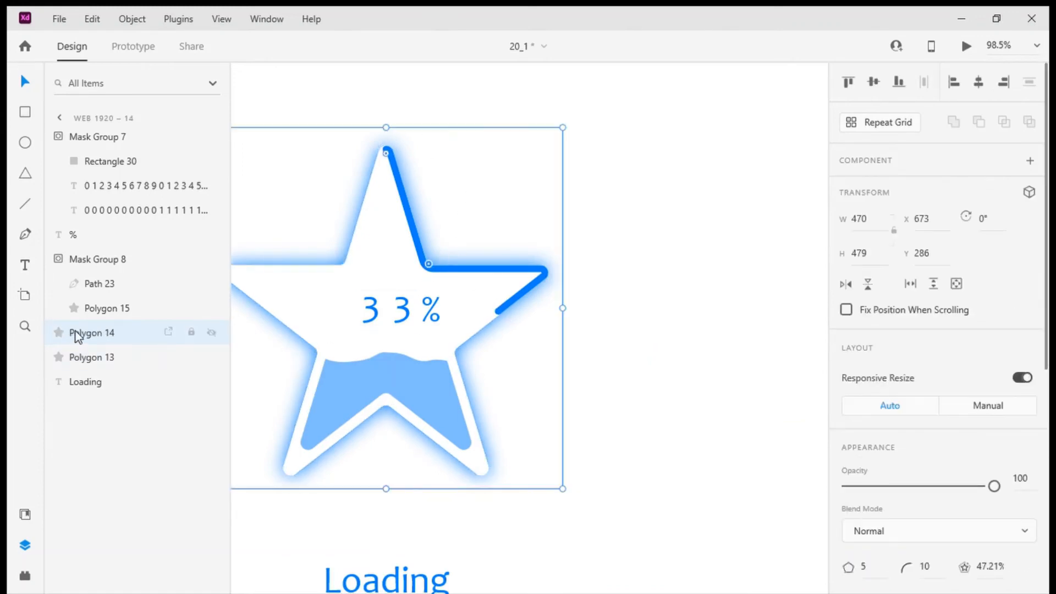
pyautogui.scroll(-6, 889, 374)
pyautogui.click(957, 301)
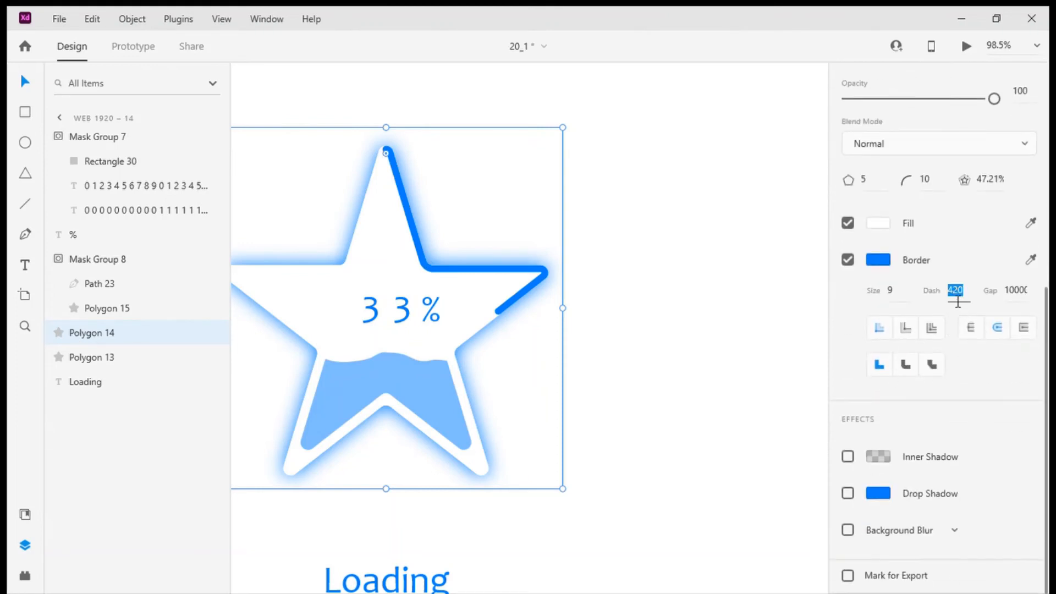
pyautogui.hotkey('shift', 'Up')
pyautogui.hotkey('shift', 'Up')
pyautogui.hotkey('shift', 'Up')
pyautogui.hotkey('shift', 'Up')
pyautogui.hotkey('shift', 'Up')
pyautogui.hotkey('shift', 'Up')
pyautogui.hotkey('shift', 'Up')
pyautogui.hotkey('shift', 'Up')
pyautogui.hotkey('shift', 'Up')
pyautogui.hotkey('shift', 'Up')
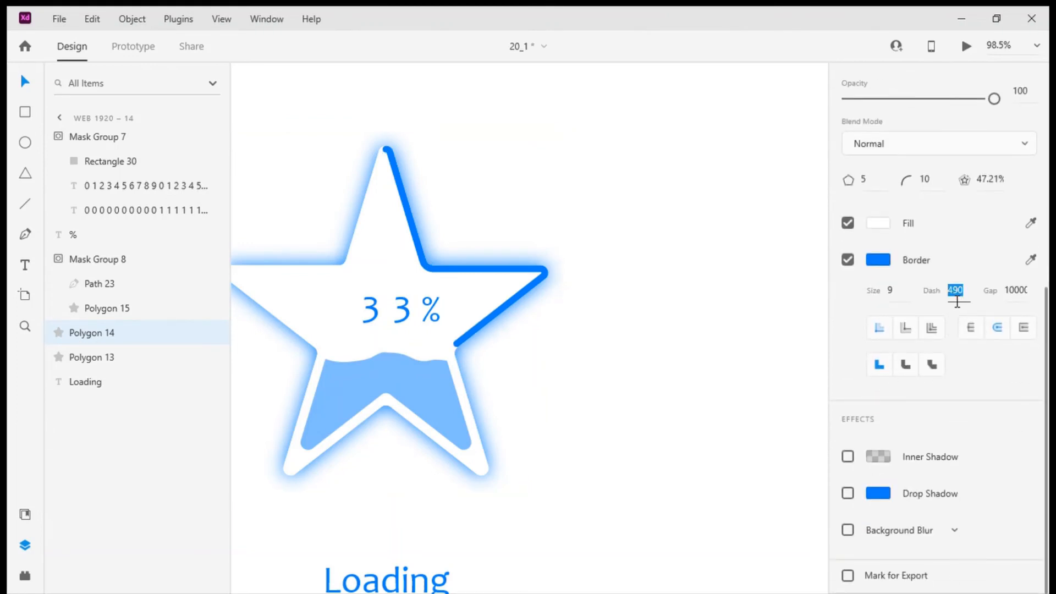
pyautogui.hotkey('shift', 'Up')
pyautogui.hotkey('shift', 'Up')
pyautogui.hotkey('shift', 'Up')
pyautogui.hotkey('shift', 'Up')
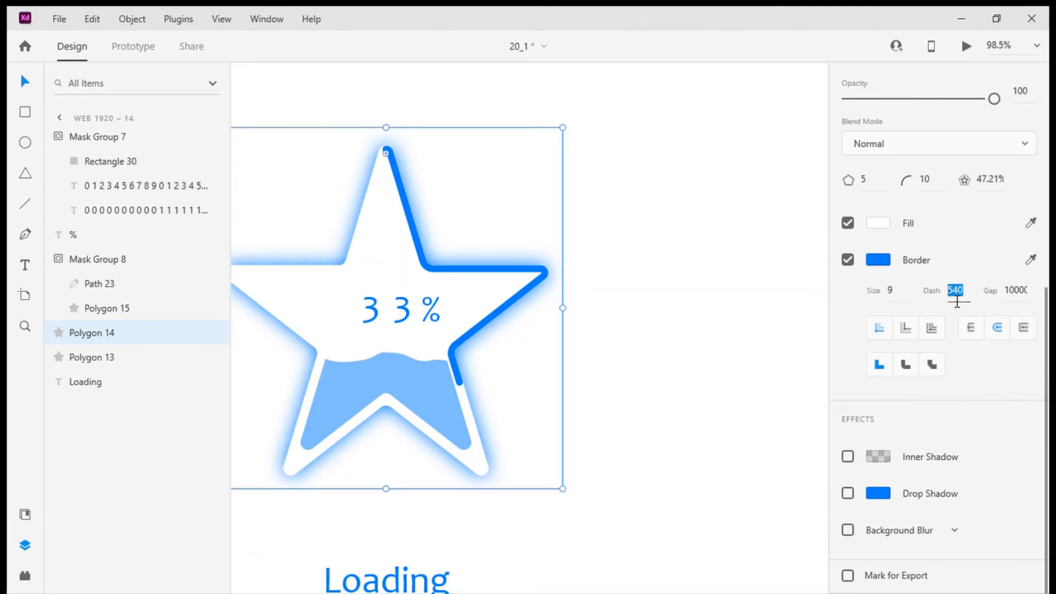
pyautogui.hotkey('shift', 'Down')
pyautogui.hotkey('shift', 'Down')
# Step: Duplicate the Web 1920 – 15 artboard
pyautogui.hscroll(6, 427, 400)
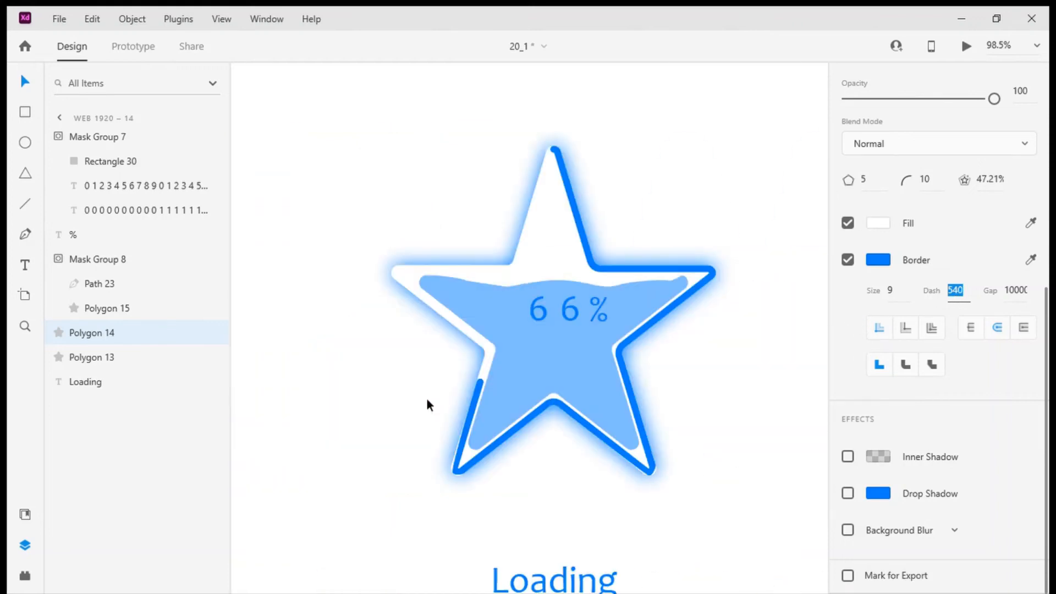
pyautogui.hscroll(4, 427, 398)
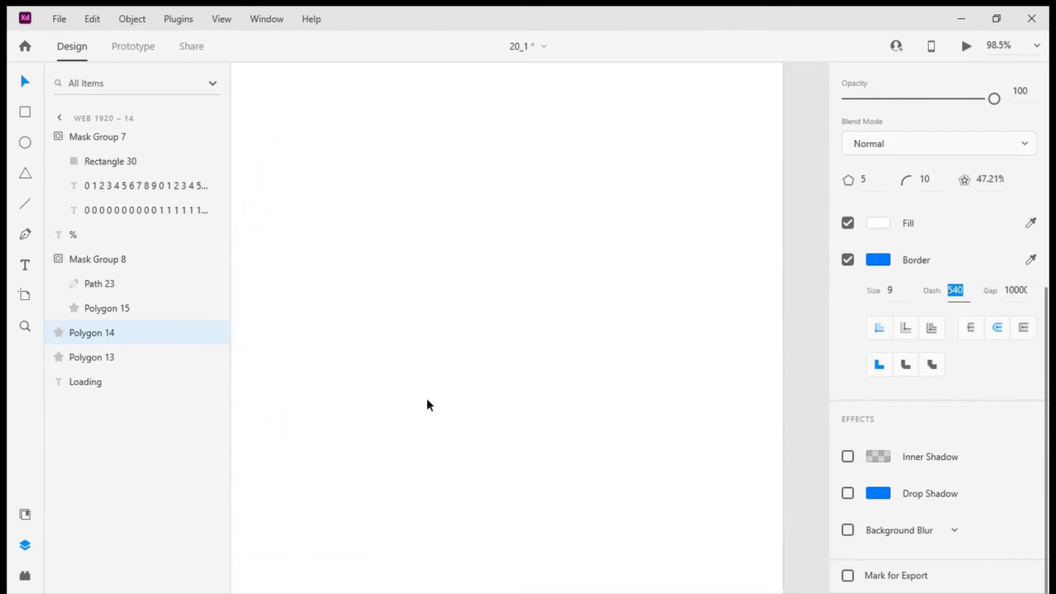
pyautogui.scroll(-6, 330, 344)
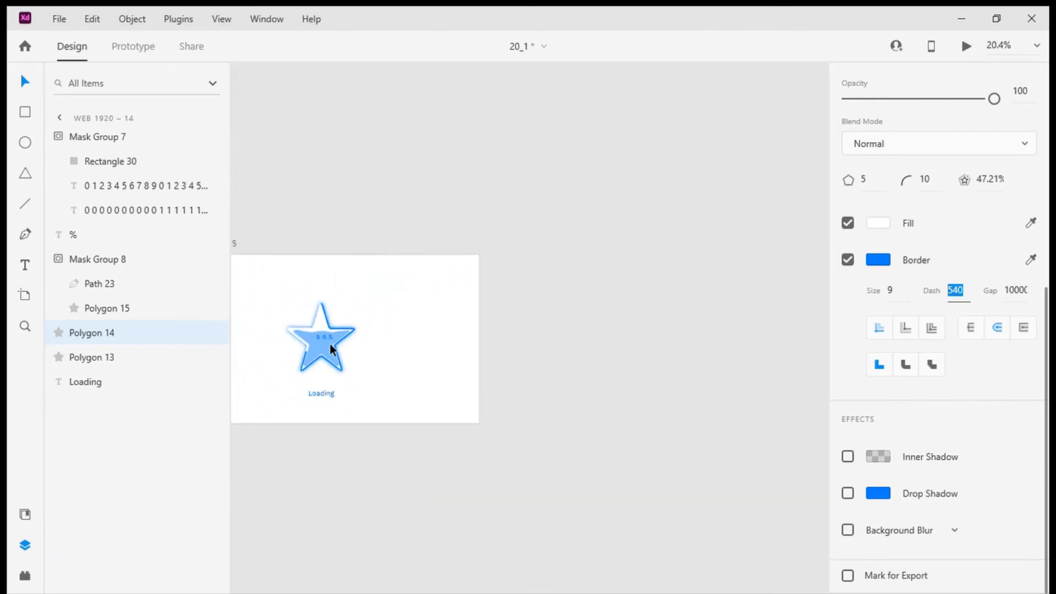
pyautogui.hscroll(-3, 358, 341)
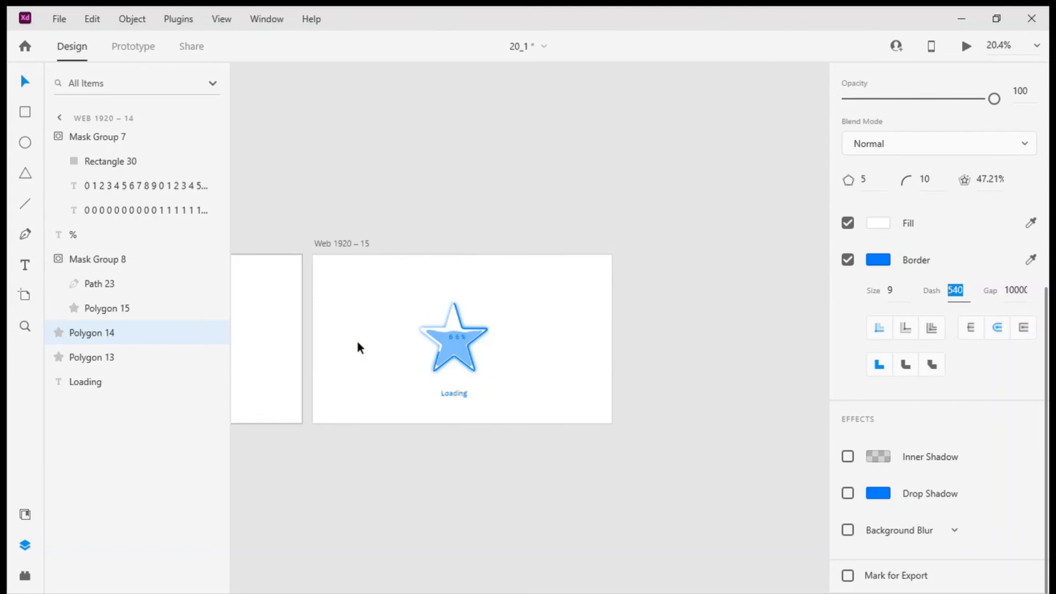
pyautogui.click(350, 243)
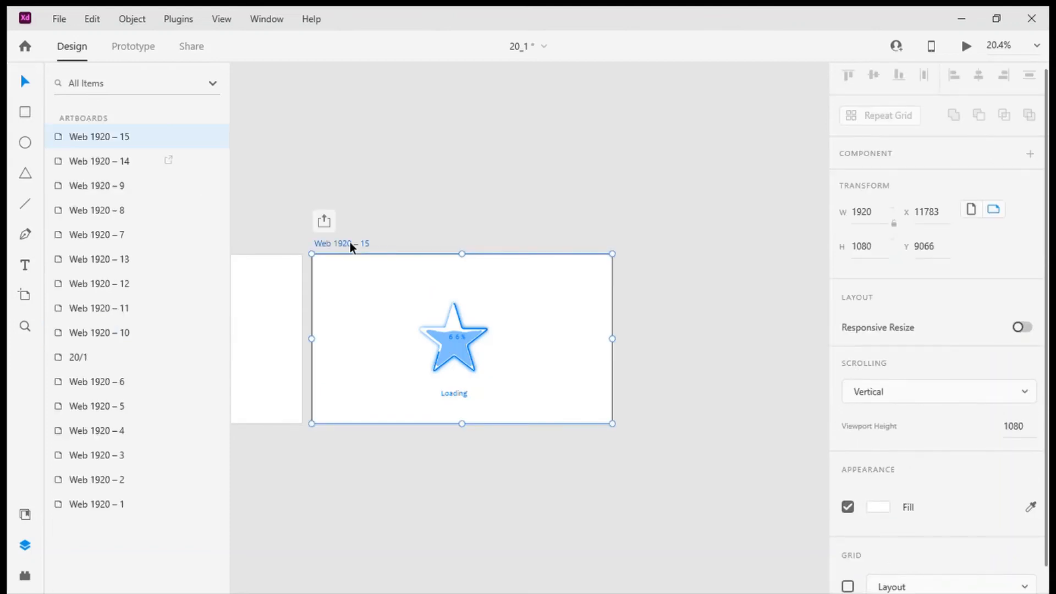
pyautogui.hotkey('ctrl', 'd')
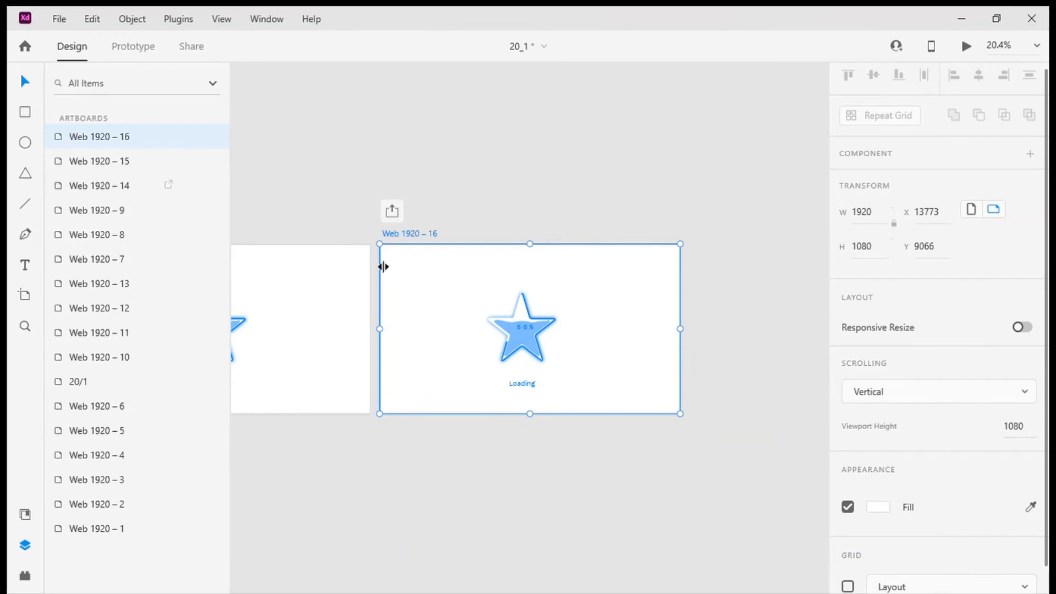
# Step: Try to move the wave shape Path 23 in Mask Group 8 upward on the duplicated Web 1920 – 16 artboard
pyautogui.scroll(5, 533, 289)
pyautogui.scroll(5, 487, 457)
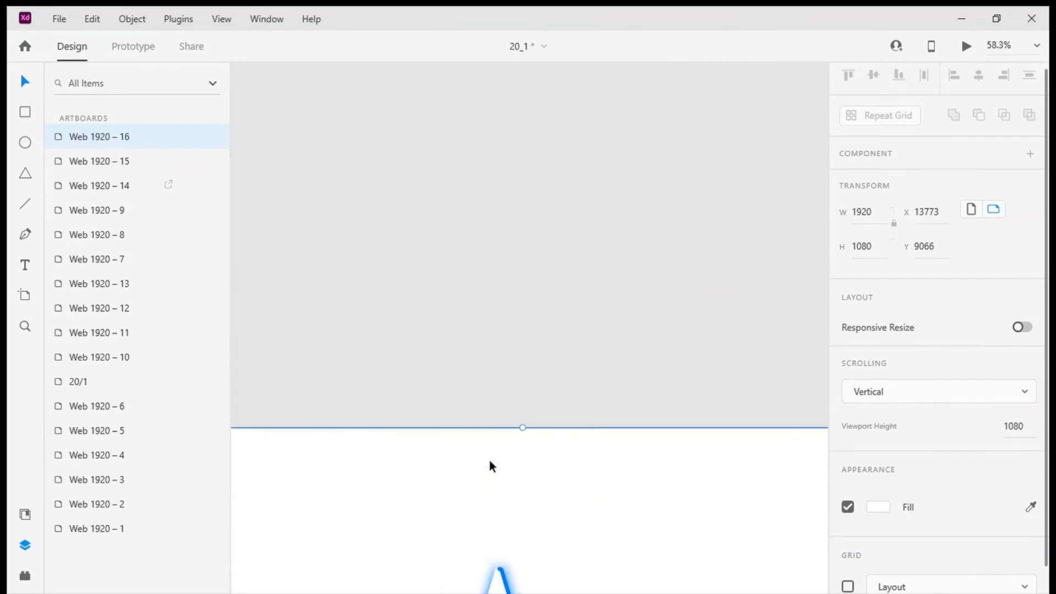
pyautogui.scroll(-7, 488, 440)
pyautogui.scroll(3, 482, 324)
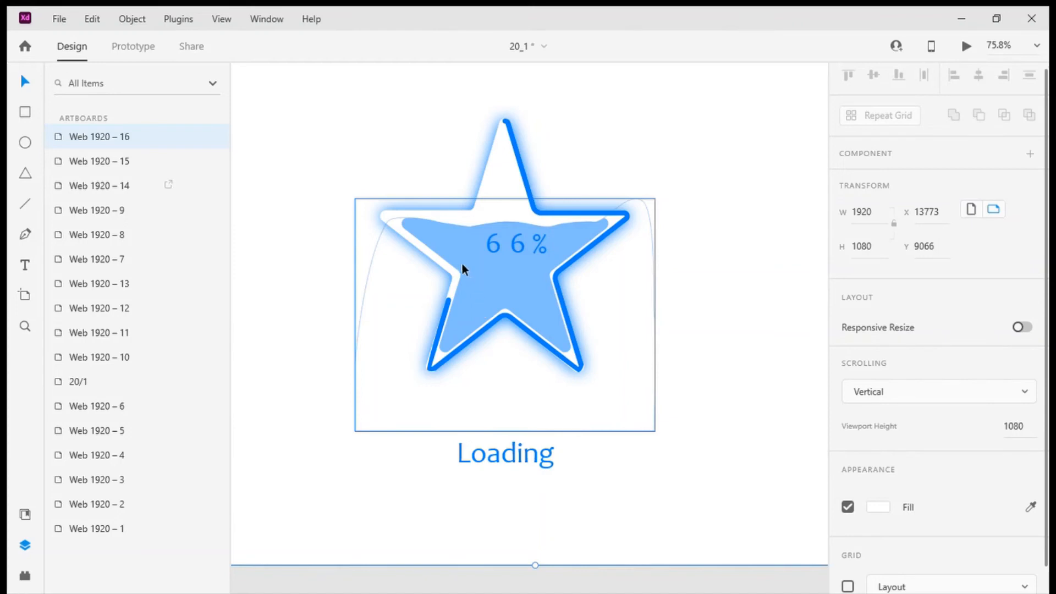
pyautogui.click(515, 291)
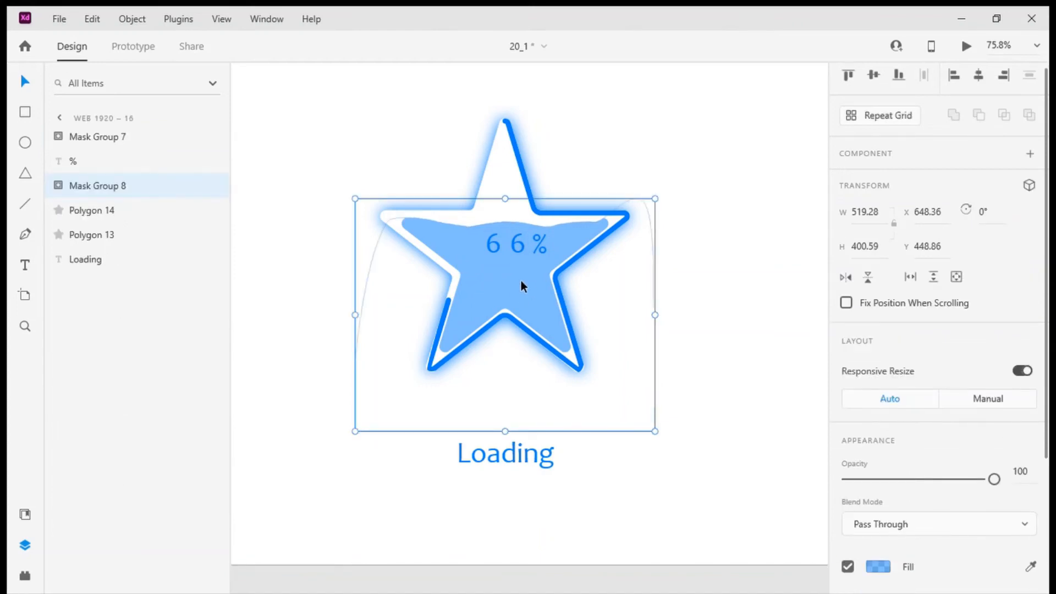
pyautogui.moveTo(520, 280); pyautogui.dragTo(519, 265)
pyautogui.hotkey('ctrl', 'z')
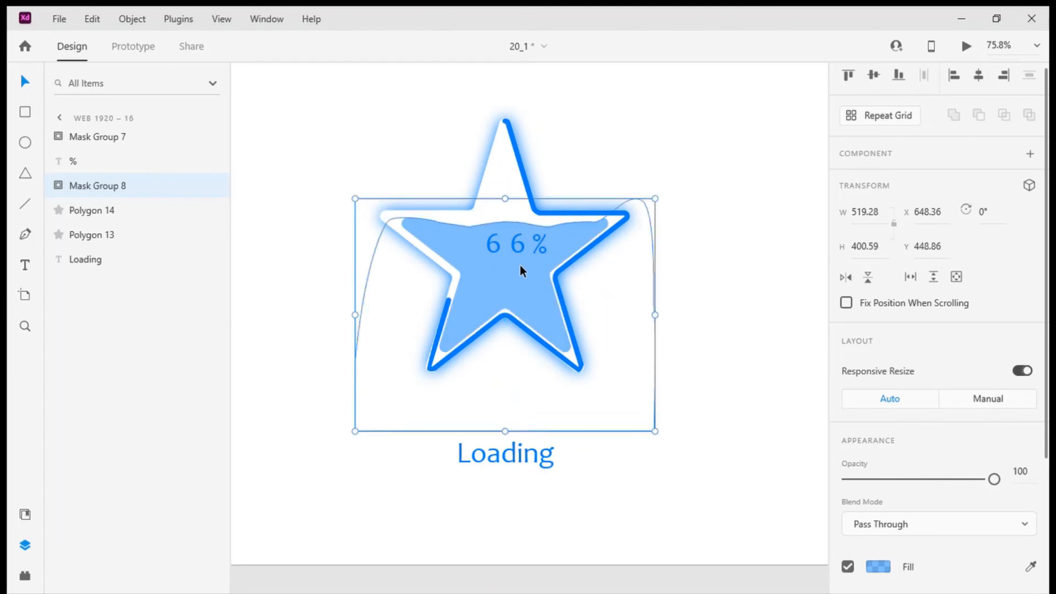
pyautogui.click(55, 187)
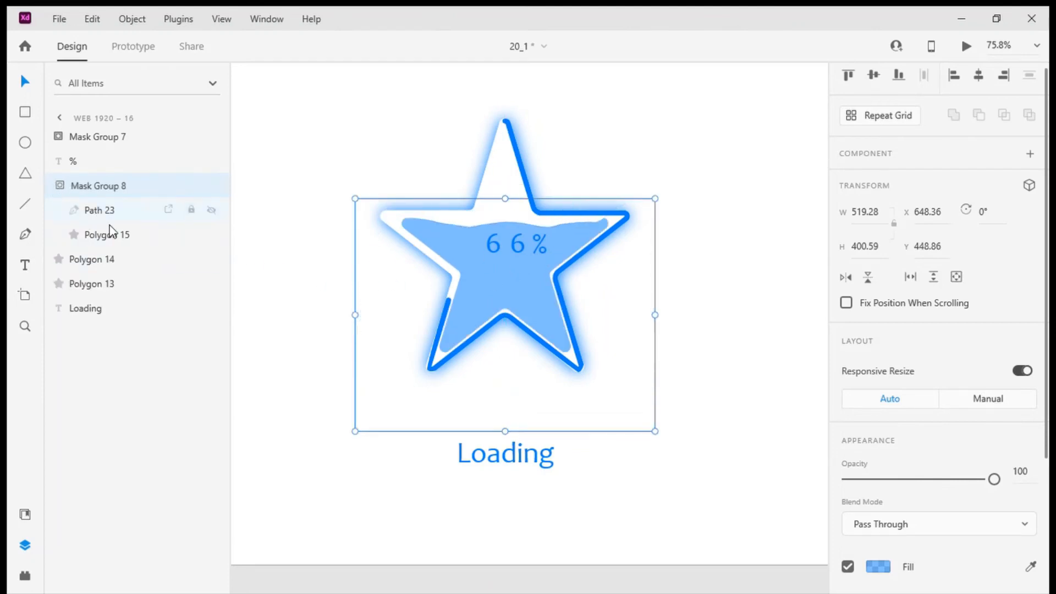
pyautogui.click(121, 213)
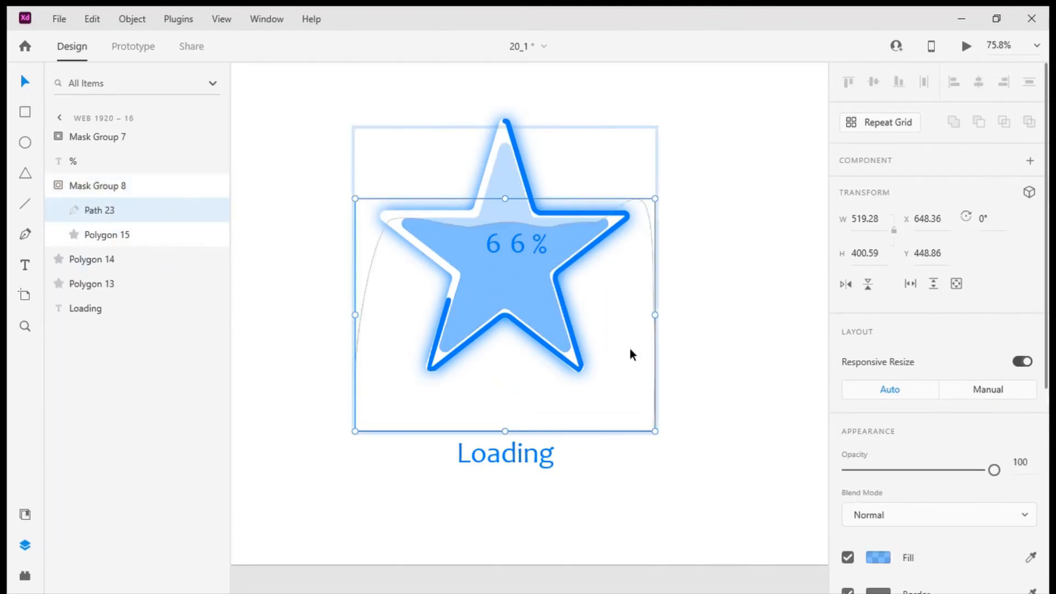
pyautogui.moveTo(627, 347); pyautogui.dragTo(617, 308)
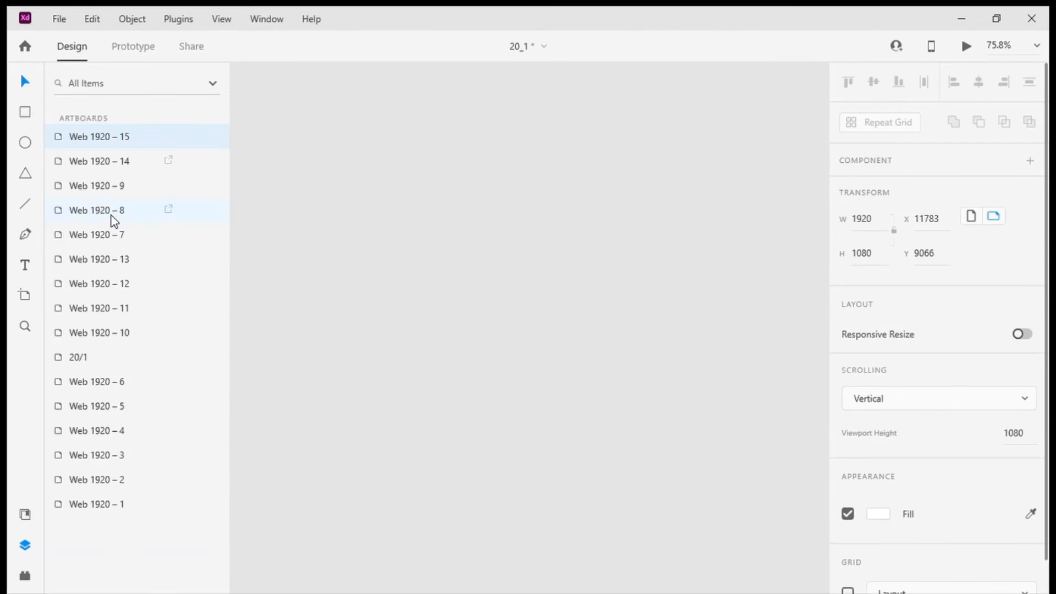
# Step: Duplicate the Web 1920 – 15 artboard again to create the next loading stage
pyautogui.hotkey('ctrl', 'y')
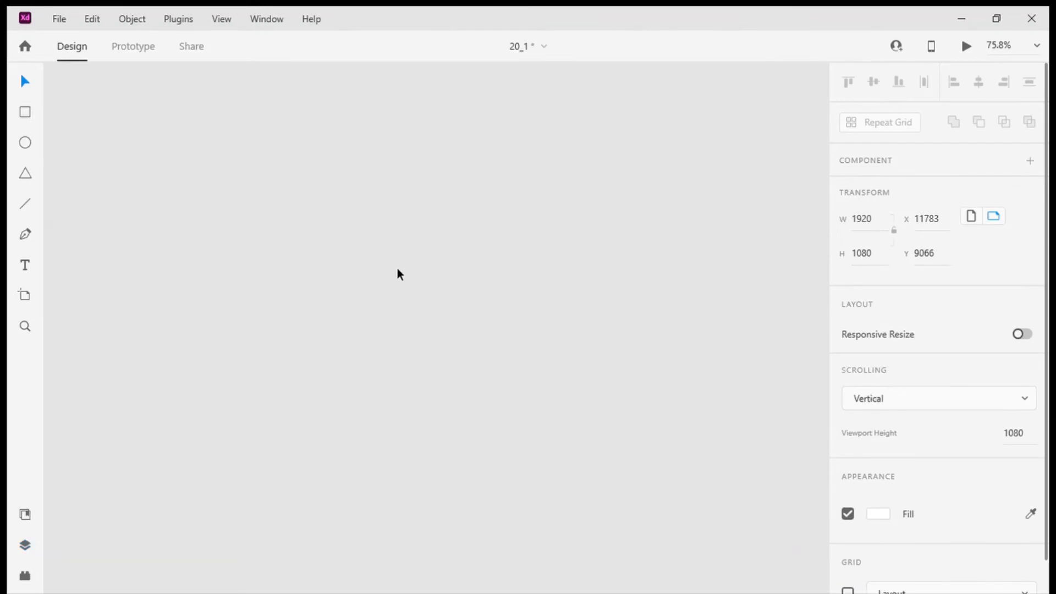
pyautogui.hotkey('ctrl', 'd')
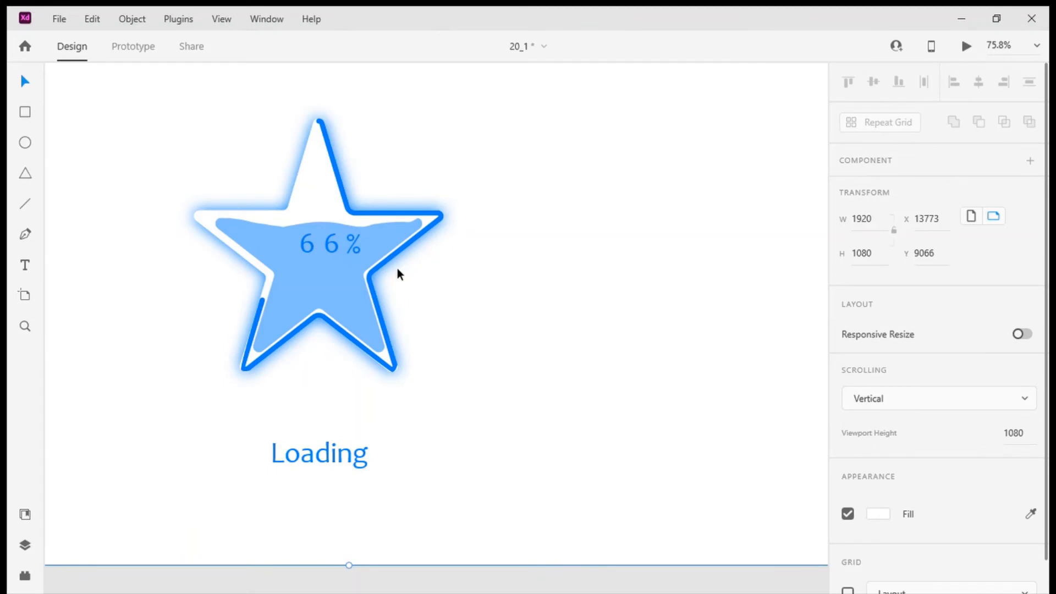
# Step: Stretch Path 23 in Mask Group 8 upward on Web 1920 – 16 to a height of 591.32, with its top edge at Y 258.13
pyautogui.scroll(-6, 397, 269)
pyautogui.scroll(6, 327, 281)
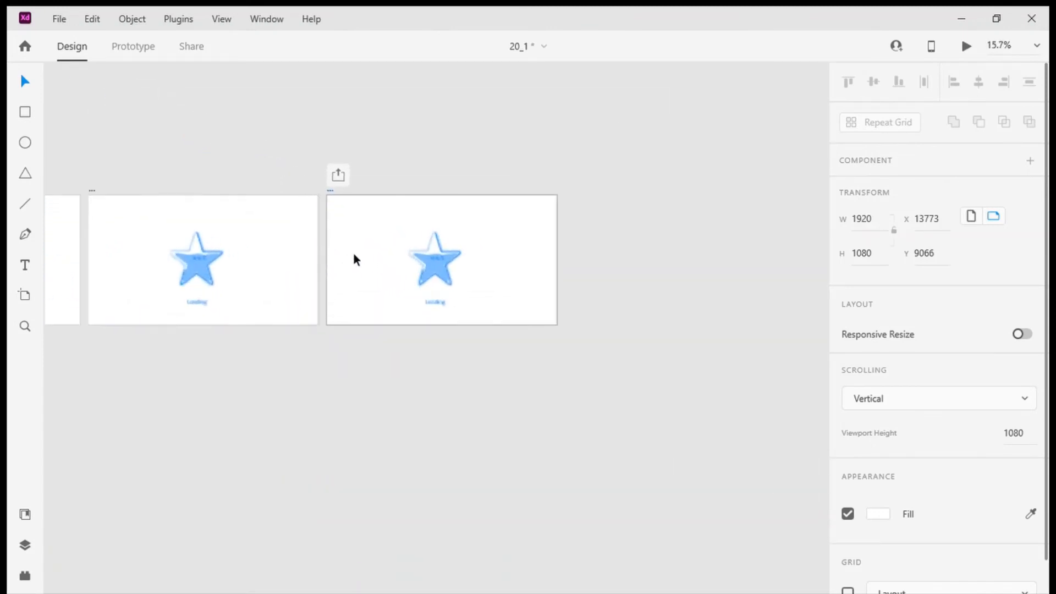
pyautogui.scroll(3, 491, 292)
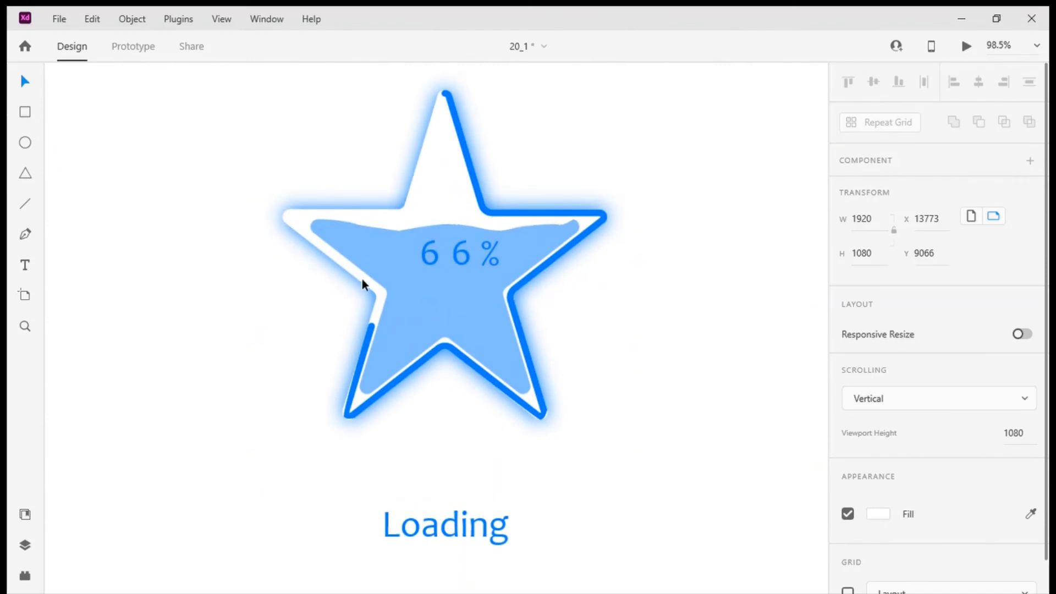
pyautogui.click(401, 281)
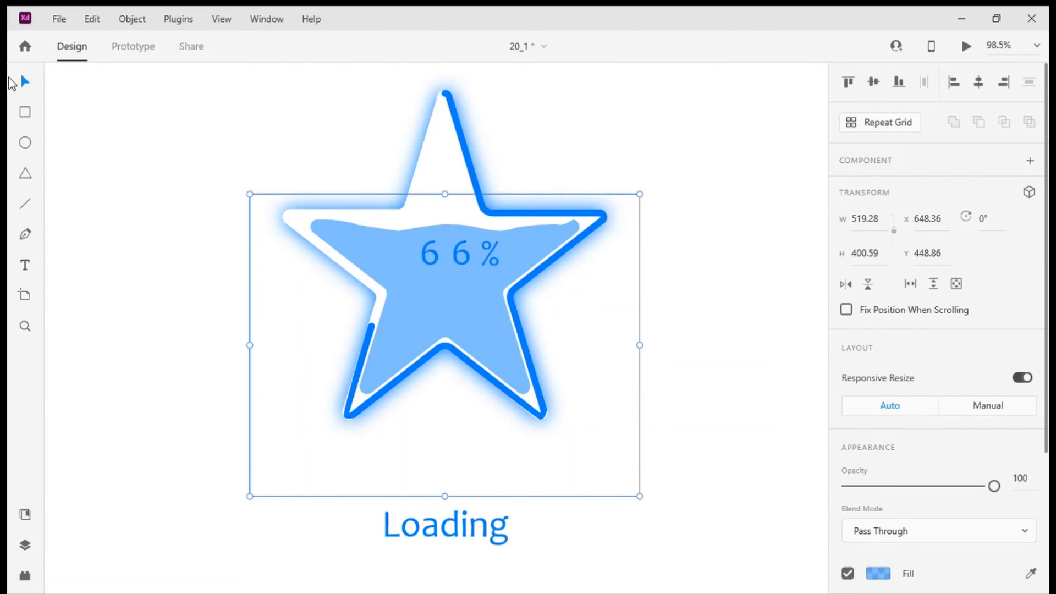
pyautogui.hotkey('ctrl', 'y')
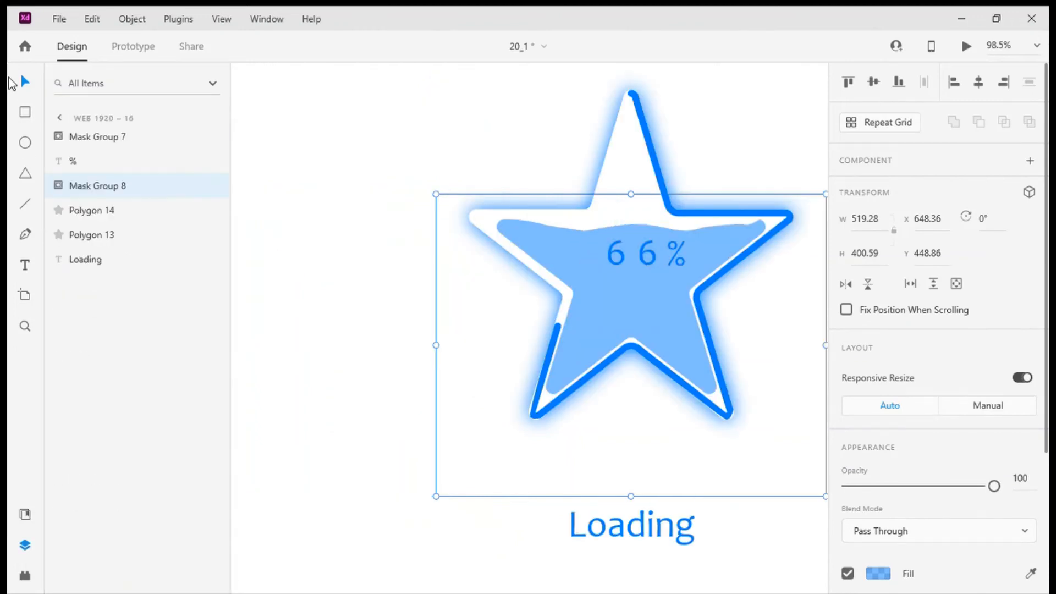
pyautogui.hscroll(3, 308, 240)
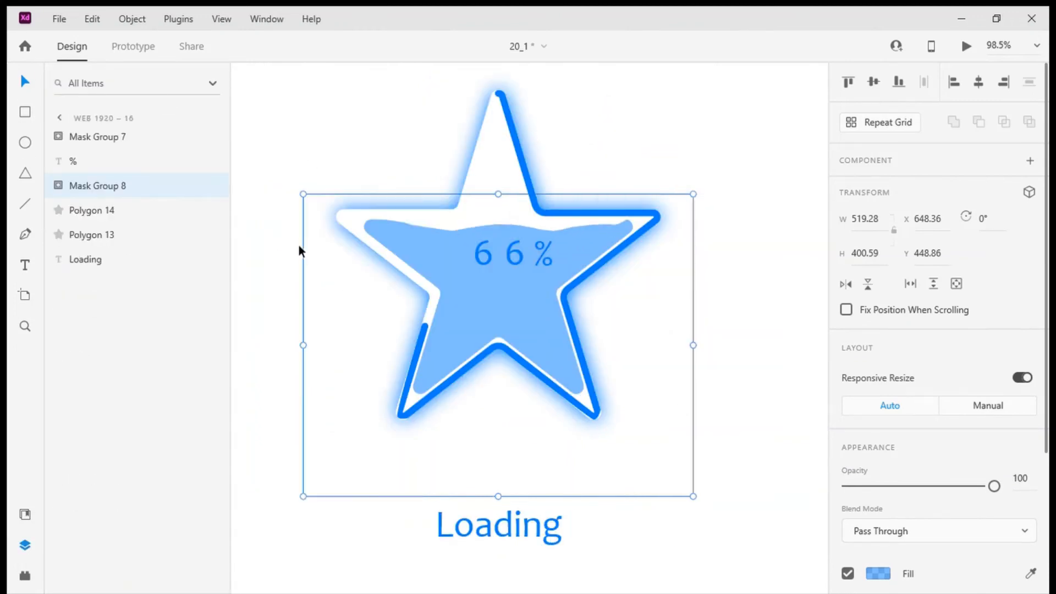
pyautogui.click(60, 186)
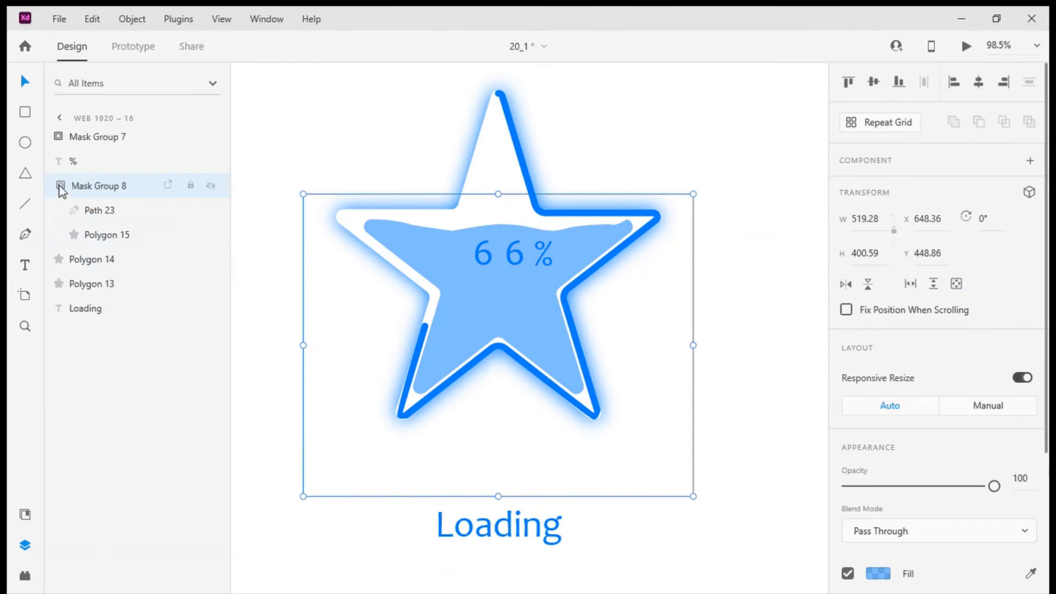
pyautogui.click(105, 216)
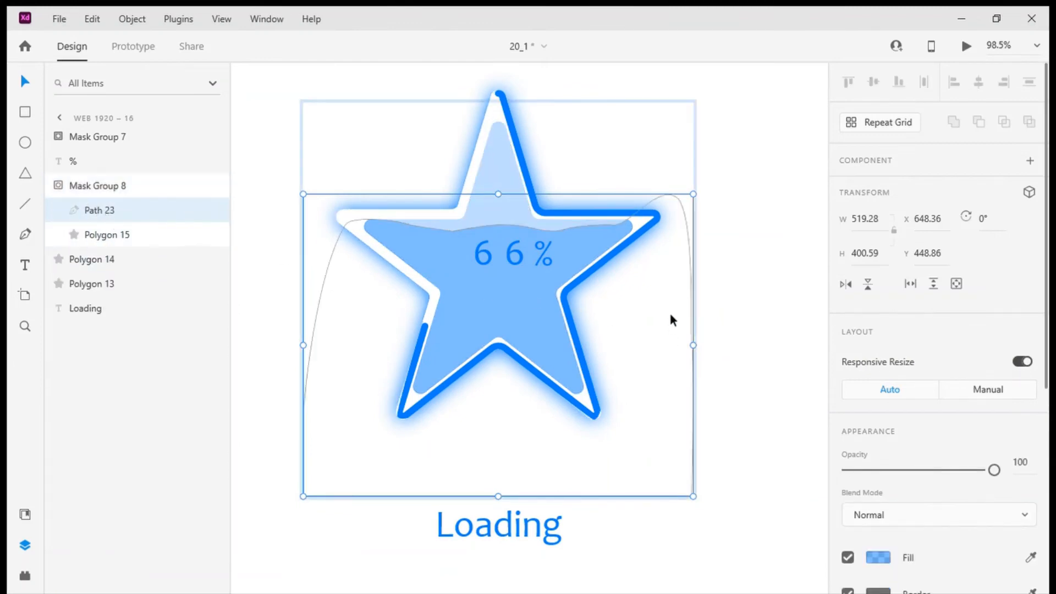
pyautogui.moveTo(498, 195); pyautogui.dragTo(486, 111)
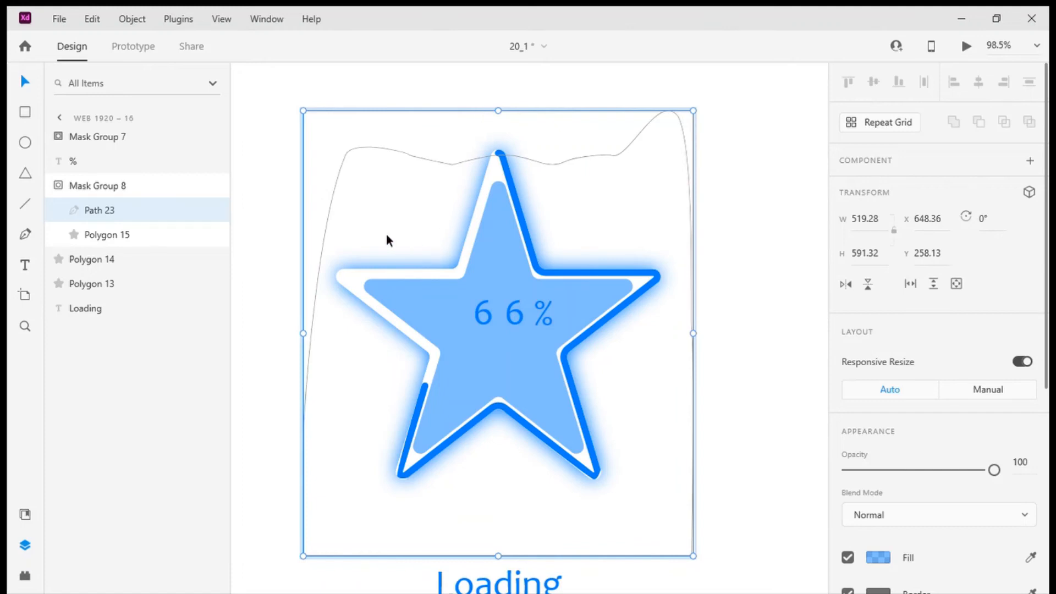
pyautogui.hscroll(10, 387, 241)
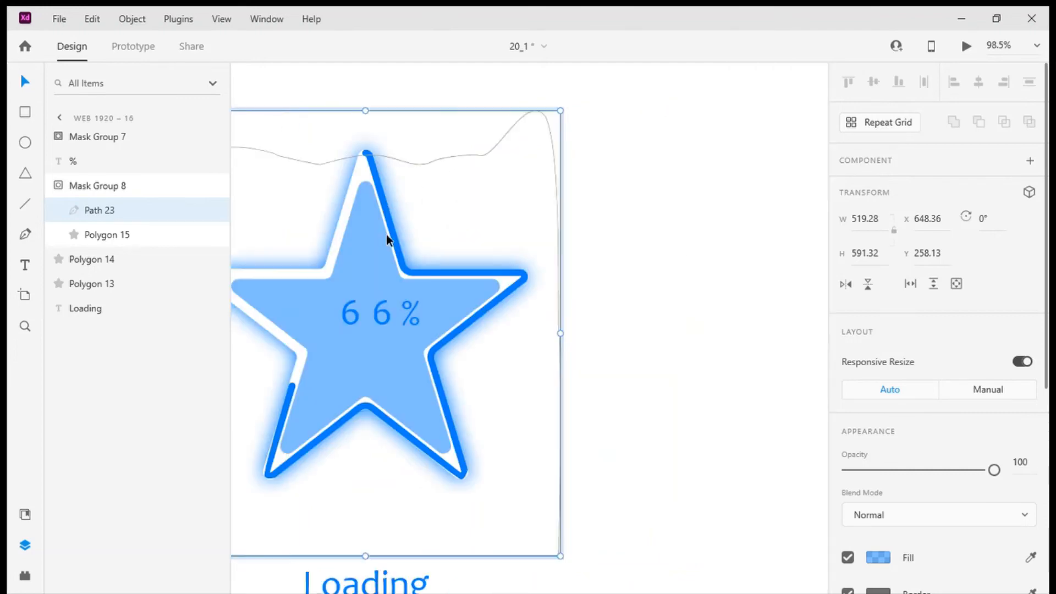
pyautogui.hscroll(-8, 386, 240)
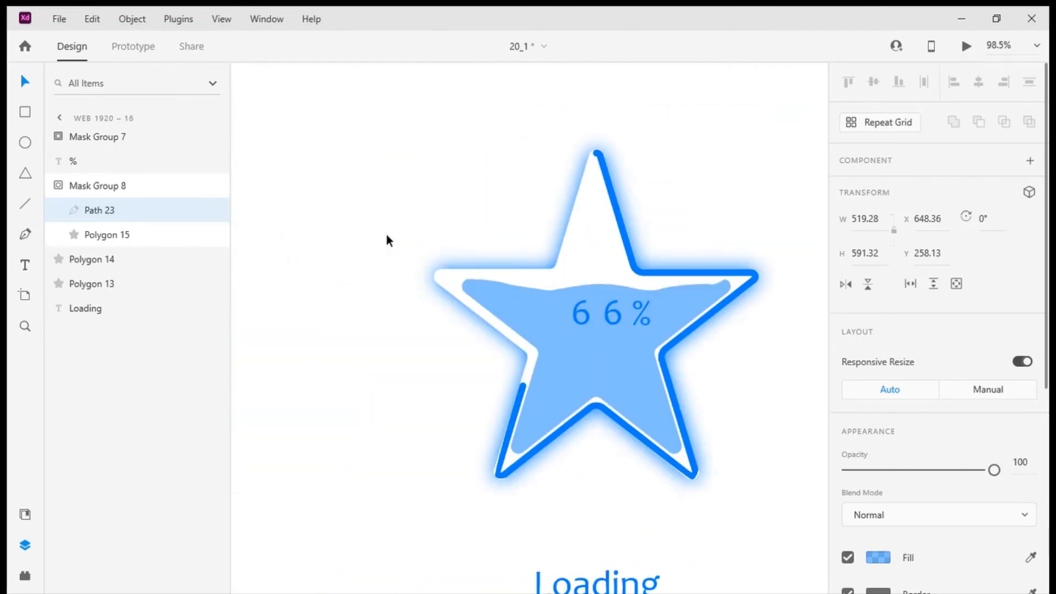
pyautogui.hscroll(-15, 386, 240)
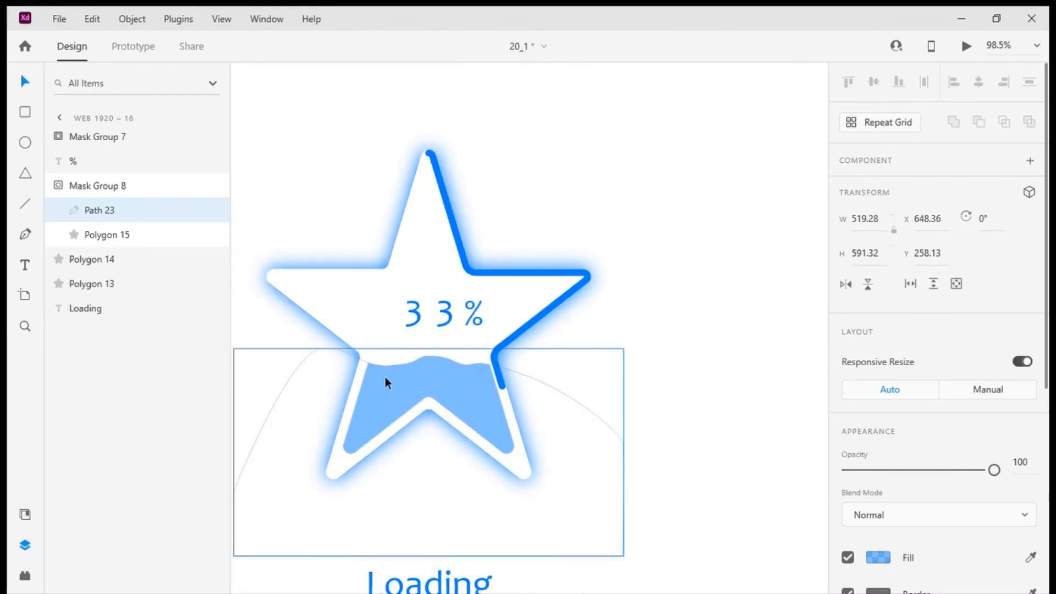
pyautogui.click(97, 234)
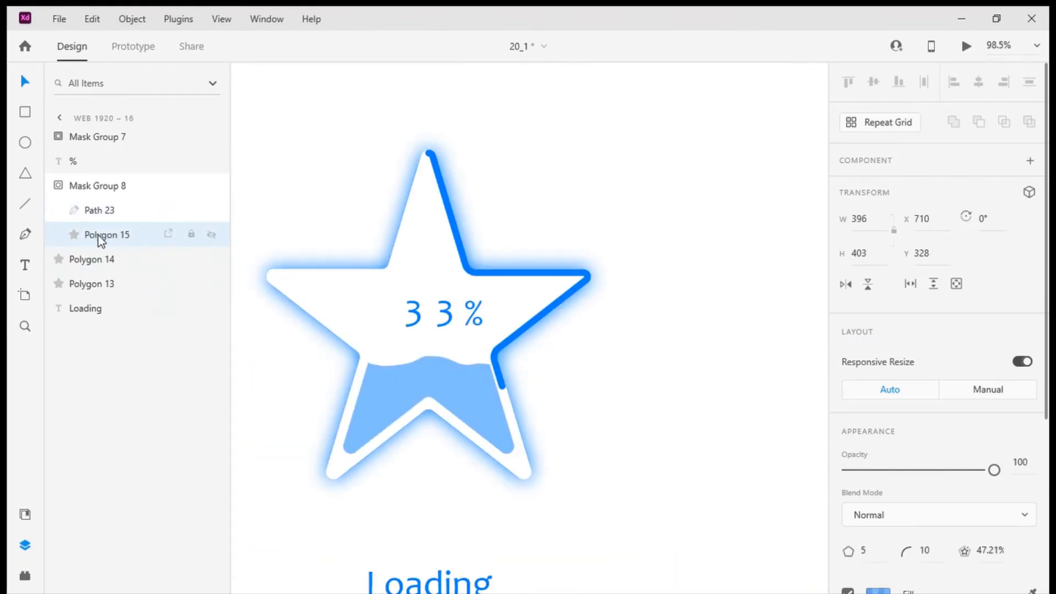
pyautogui.scroll(-5, 938, 358)
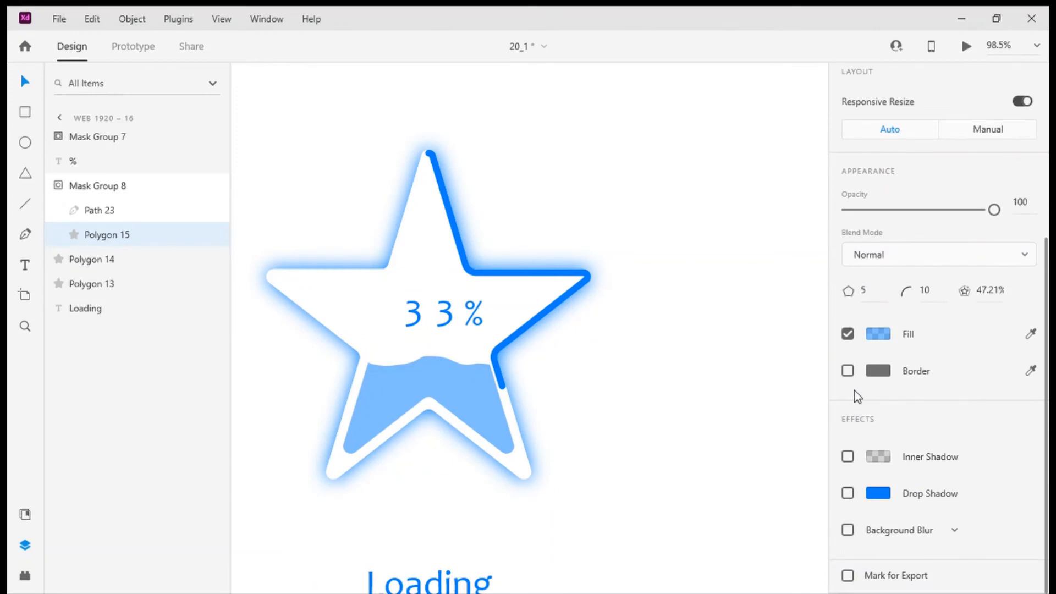
pyautogui.click(848, 372)
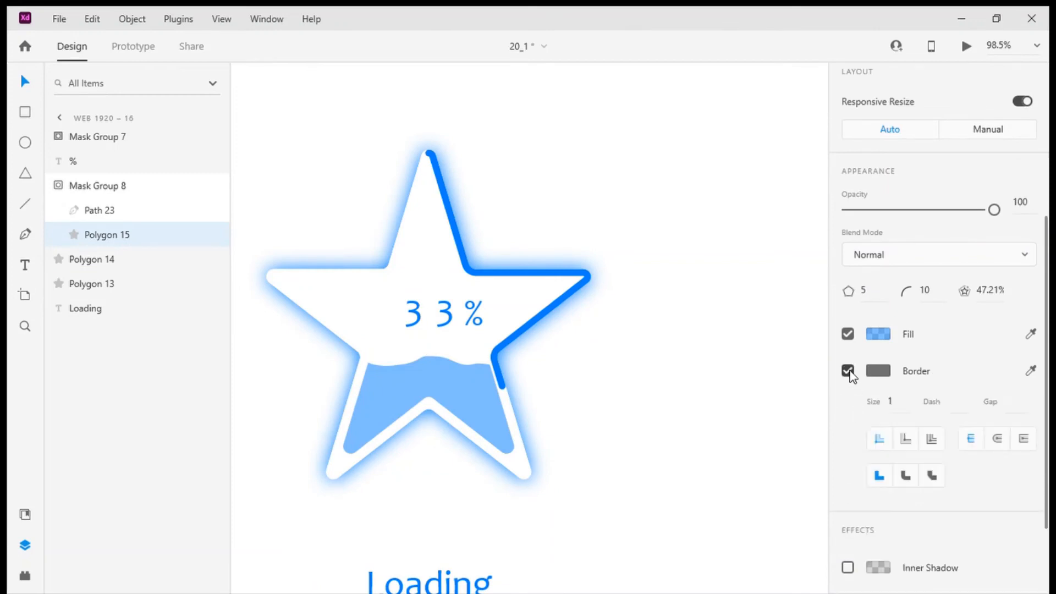
pyautogui.click(848, 372)
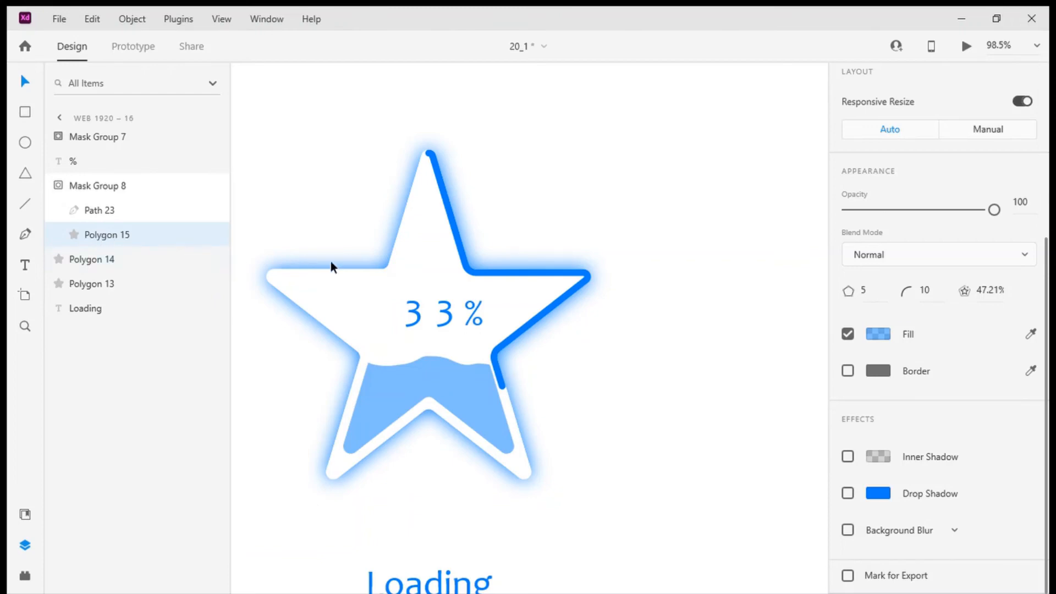
# Step: Move both digit columns in Mask Group 7 on Web 1920 – 16 upward together until the counter shows 99%
pyautogui.hscroll(5, 423, 282)
pyautogui.hscroll(3, 424, 281)
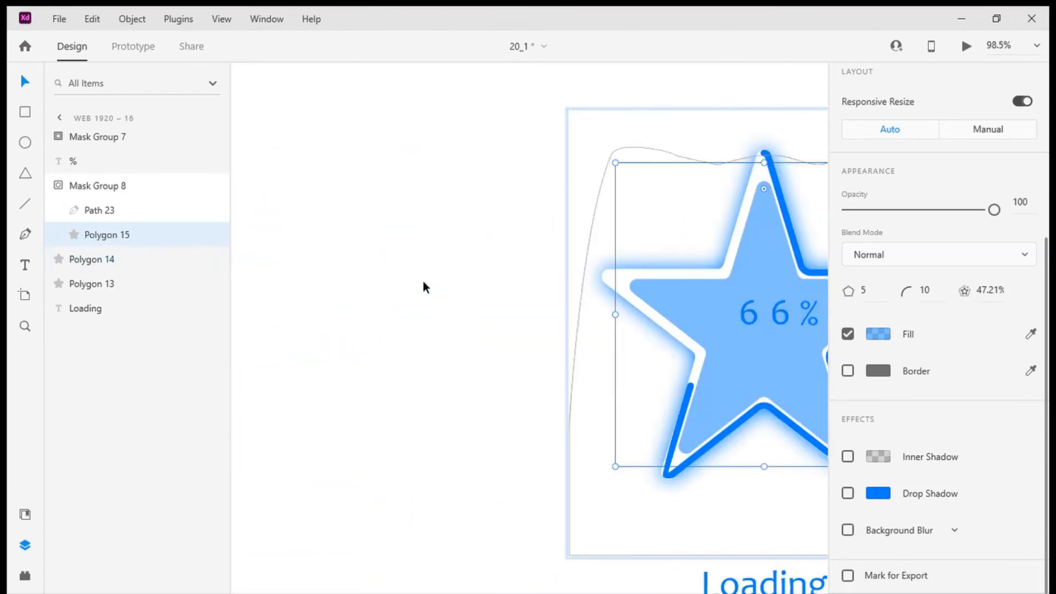
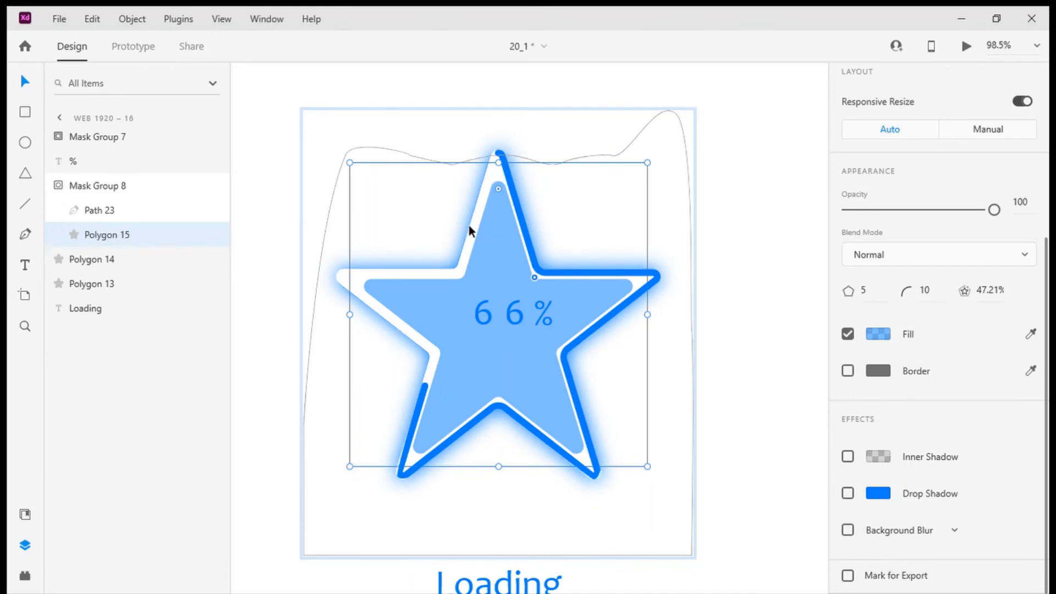
pyautogui.click(489, 308)
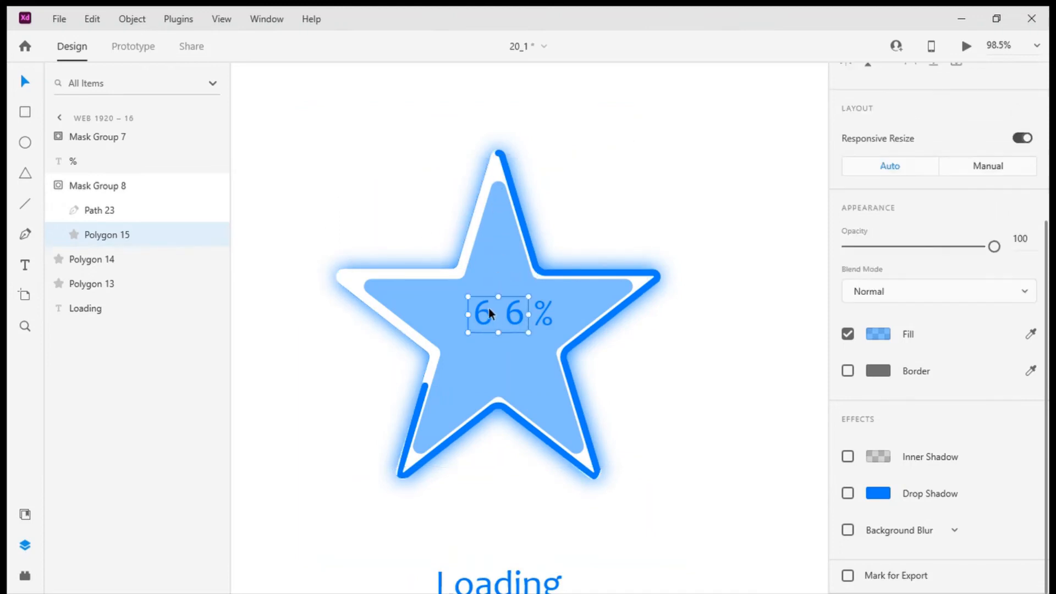
pyautogui.click(58, 137)
pyautogui.click(122, 188)
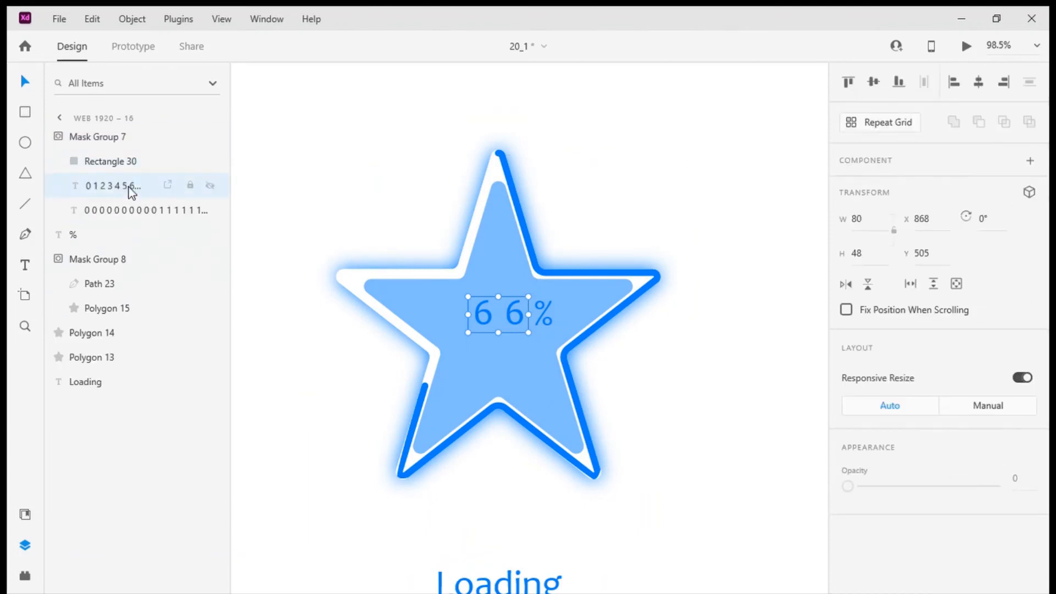
pyautogui.keyDown('shift'); pyautogui.click(490, 315); pyautogui.keyUp('shift')
pyautogui.moveTo(490, 315); pyautogui.dragTo(488, 134)
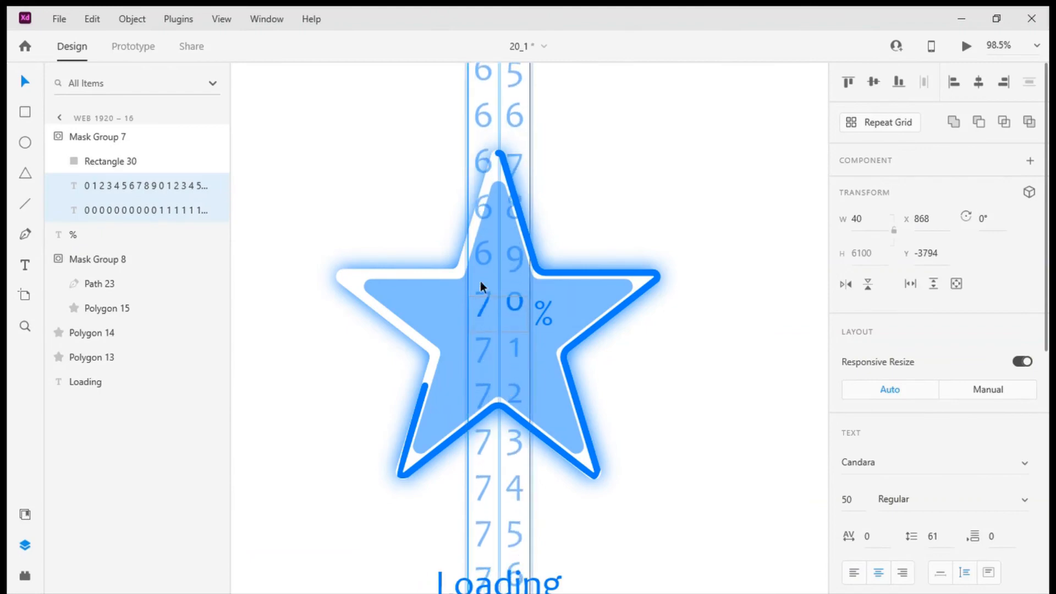
pyautogui.moveTo(484, 335); pyautogui.dragTo(481, 147)
pyautogui.moveTo(484, 319); pyautogui.dragTo(485, 131)
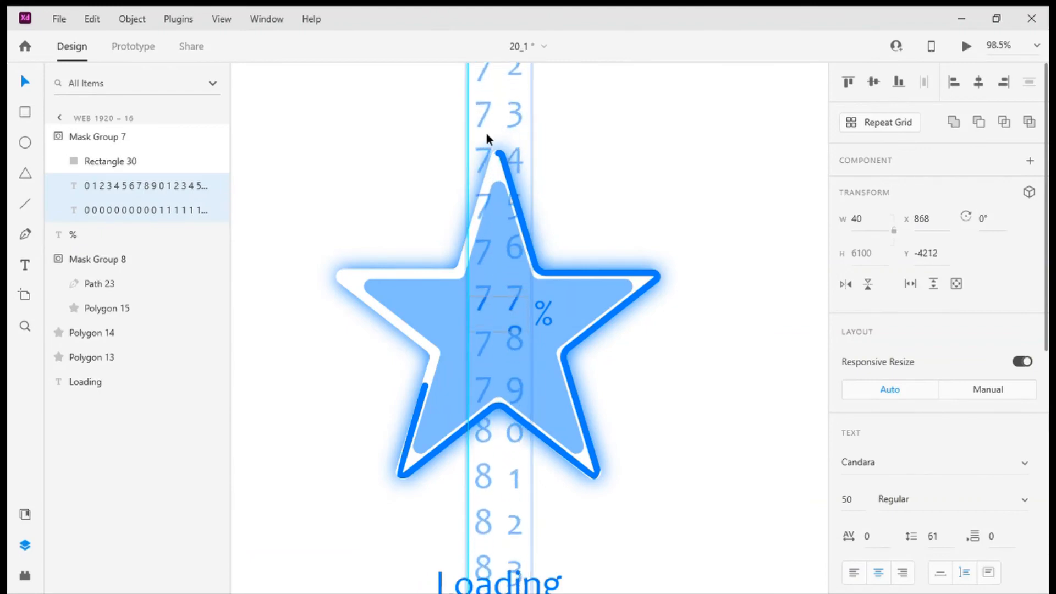
pyautogui.moveTo(488, 282); pyautogui.dragTo(477, 93)
pyautogui.moveTo(482, 330); pyautogui.dragTo(480, 198)
pyautogui.moveTo(482, 316); pyautogui.dragTo(487, 133)
pyautogui.moveTo(484, 293); pyautogui.dragTo(484, 154)
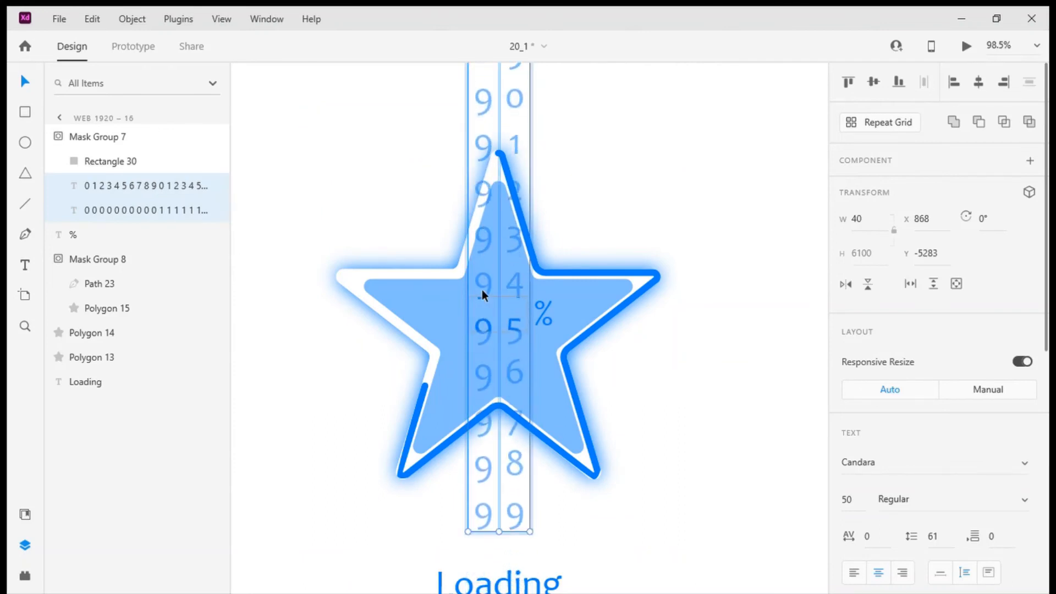
pyautogui.moveTo(483, 322); pyautogui.dragTo(491, 177)
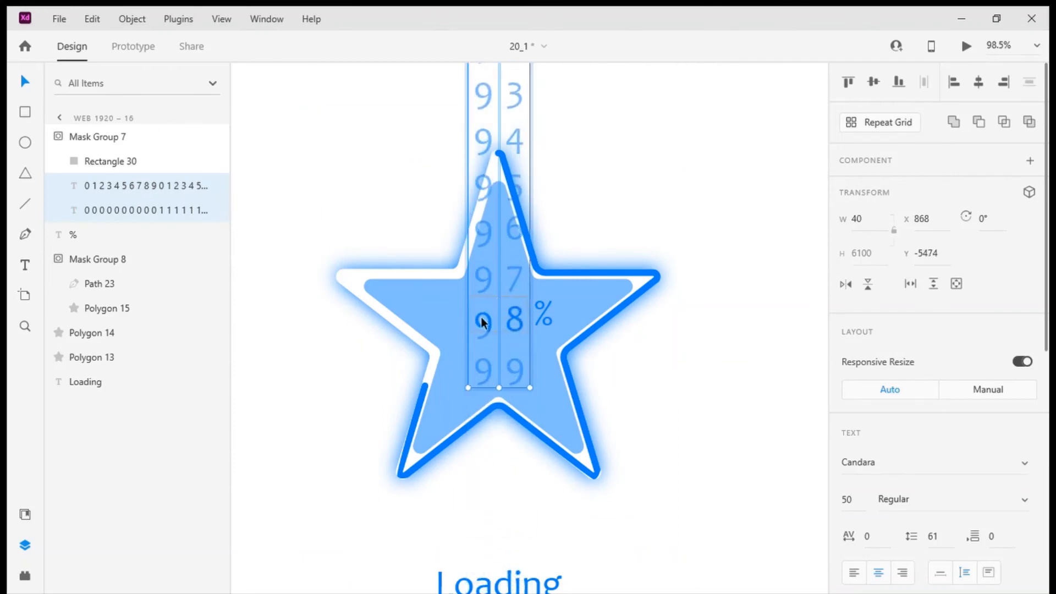
pyautogui.moveTo(482, 322); pyautogui.dragTo(483, 259)
pyautogui.click(724, 317)
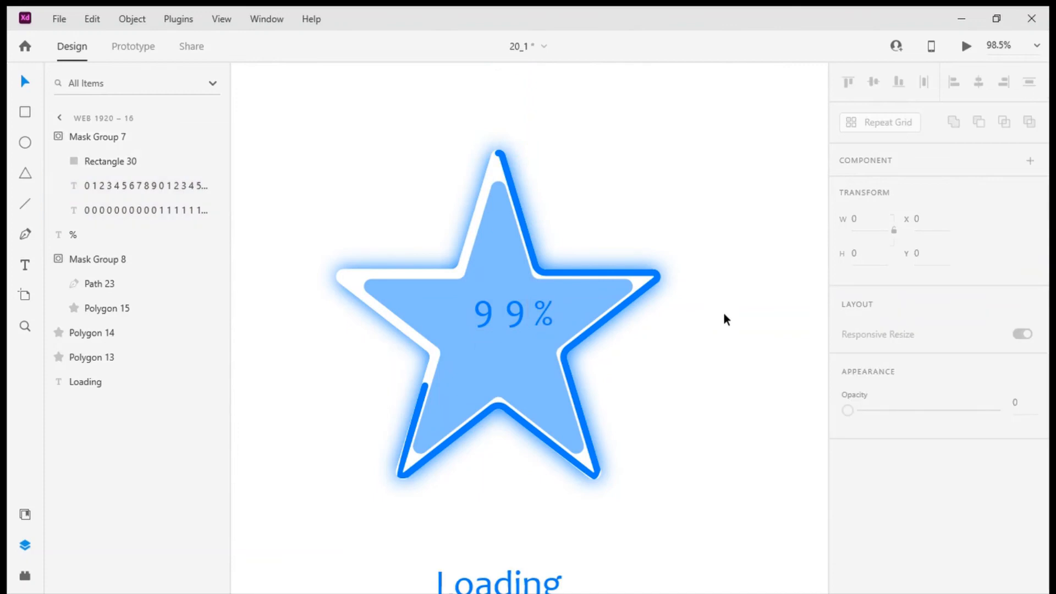
# Step: Increase the border dash of Polygon 14 on Web 1920 – 16 to 1668 so the blue outline closes around the star
pyautogui.click(512, 187)
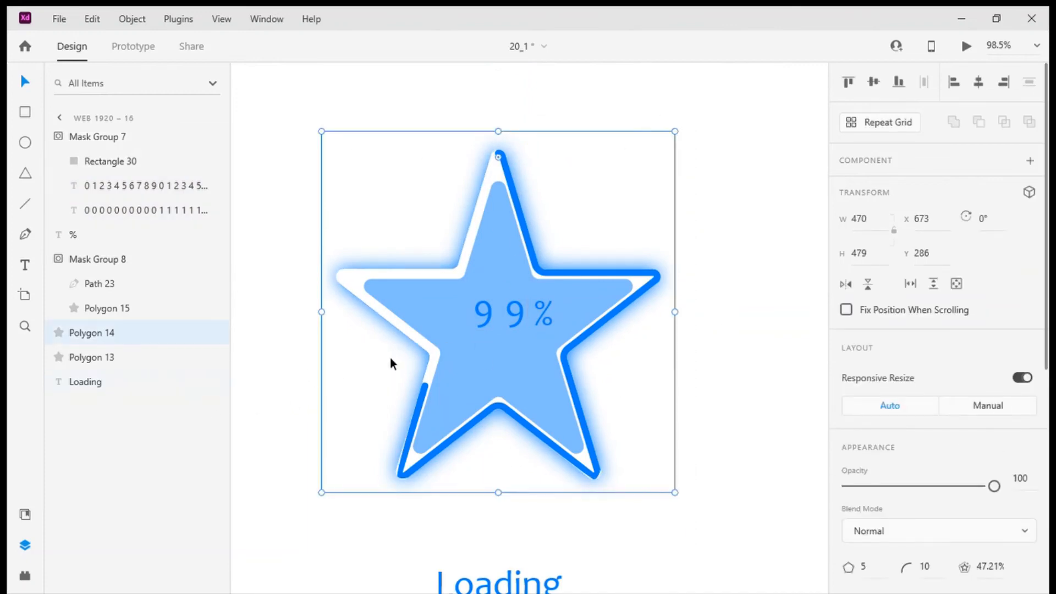
pyautogui.scroll(-5, 916, 388)
pyautogui.scroll(-3, 916, 388)
pyautogui.doubleClick(963, 291)
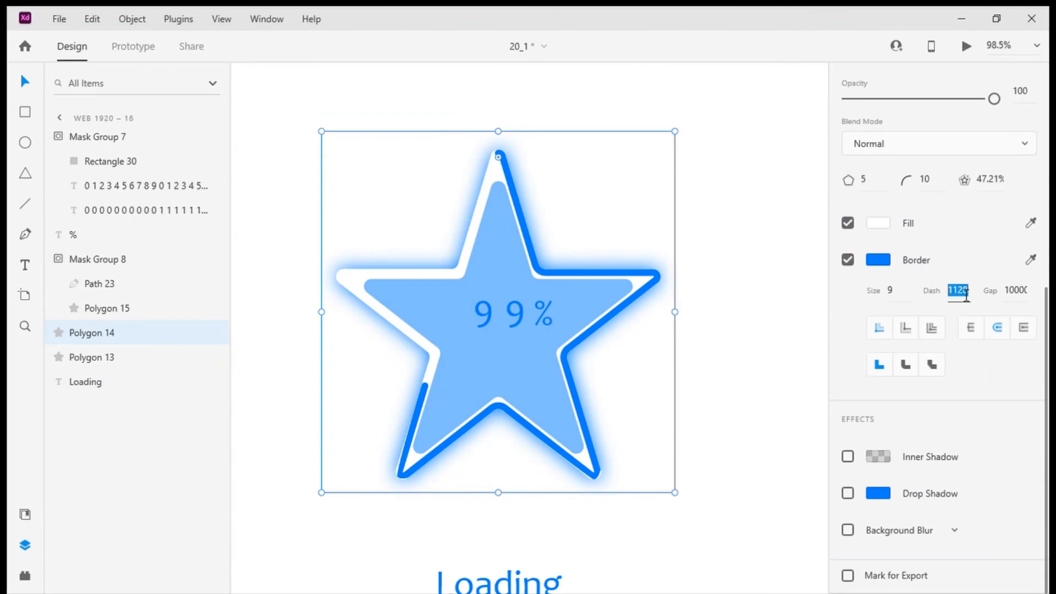
pyautogui.hotkey('shift', 'Up')
pyautogui.hotkey('shift', 'Up')
pyautogui.hotkey('shift', 'Up')
pyautogui.hotkey('shift', 'Up')
pyautogui.hotkey('shift', 'Up')
pyautogui.hotkey('shift', 'Up')
pyautogui.hotkey('shift', 'Up')
pyautogui.hotkey('shift', 'Up')
pyautogui.hotkey('shift', 'Up')
pyautogui.hotkey('shift', 'Up')
pyautogui.hotkey('shift', 'Up')
pyautogui.hotkey('shift', 'Up')
pyautogui.hotkey('shift', 'Up')
pyautogui.hotkey('shift', 'Up')
pyautogui.hotkey('shift', 'Up')
pyautogui.hotkey('shift', 'Up')
pyautogui.hotkey('shift', 'Up')
pyautogui.hotkey('shift', 'Up')
pyautogui.hotkey('shift', 'Up')
pyautogui.hotkey('shift', 'Up')
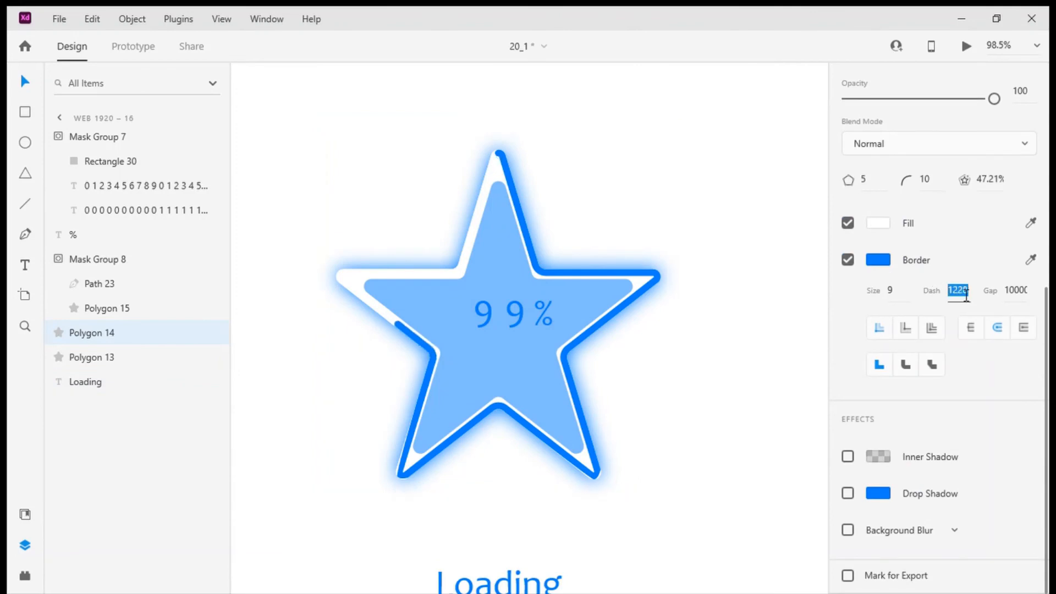
pyautogui.hotkey('shift', 'Up')
pyautogui.hotkey('shift', 'Up')
pyautogui.hotkey('shift', 'Up')
pyautogui.hotkey('shift', 'Up')
pyautogui.hotkey('shift', 'Up')
pyautogui.hotkey('shift', 'Up')
pyautogui.hotkey('shift', 'Up')
pyautogui.hotkey('shift', 'Up')
pyautogui.hotkey('shift', 'Up')
pyautogui.hotkey('shift', 'Up')
pyautogui.hotkey('shift', 'Up')
pyautogui.hotkey('shift', 'Up')
pyautogui.hotkey('shift', 'Up')
pyautogui.hotkey('shift', 'Up')
pyautogui.hotkey('shift', 'Up')
pyautogui.hotkey('shift', 'Up')
pyautogui.hotkey('shift', 'Up')
pyautogui.hotkey('shift', 'Up')
pyautogui.hotkey('shift', 'Up')
pyautogui.hotkey('shift', 'Up')
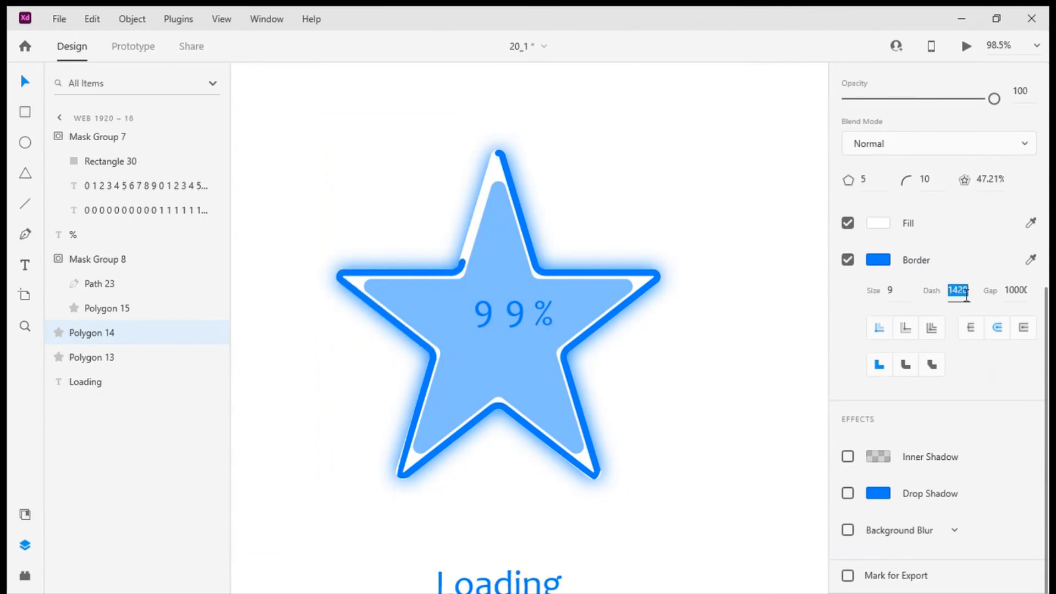
pyautogui.hotkey('shift', 'Up')
pyautogui.hotkey('shift', 'Up')
pyautogui.hotkey('shift', 'Up')
pyautogui.hotkey('shift', 'Up')
pyautogui.hotkey('shift', 'Up')
pyautogui.hotkey('shift', 'Up')
pyautogui.hotkey('shift', 'Up')
pyautogui.hotkey('shift', 'Up')
pyautogui.hotkey('shift', 'Up')
pyautogui.hotkey('shift', 'Up')
pyautogui.hotkey('shift', 'Up')
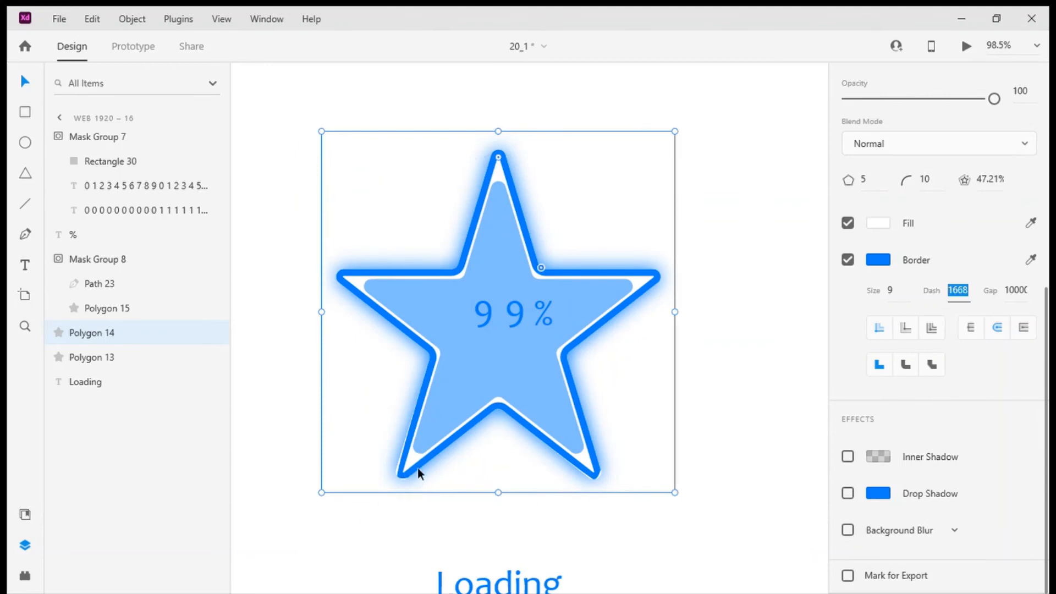
# Step: Set the border size of Polygon 14 on Web 1920 – 16 to 8
pyautogui.click(896, 308)
pyautogui.write('8')
pyautogui.press('Return')
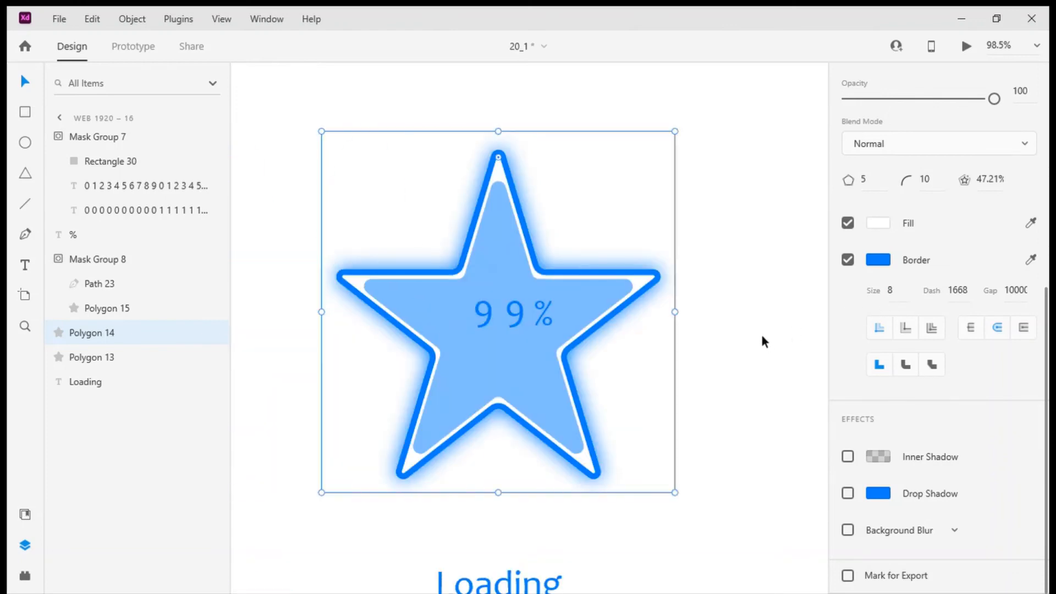
# Step: Set the border size of Polygon 14 on the 66% artboard, Web 1920 – 15, to 8
pyautogui.hscroll(-10, 759, 332)
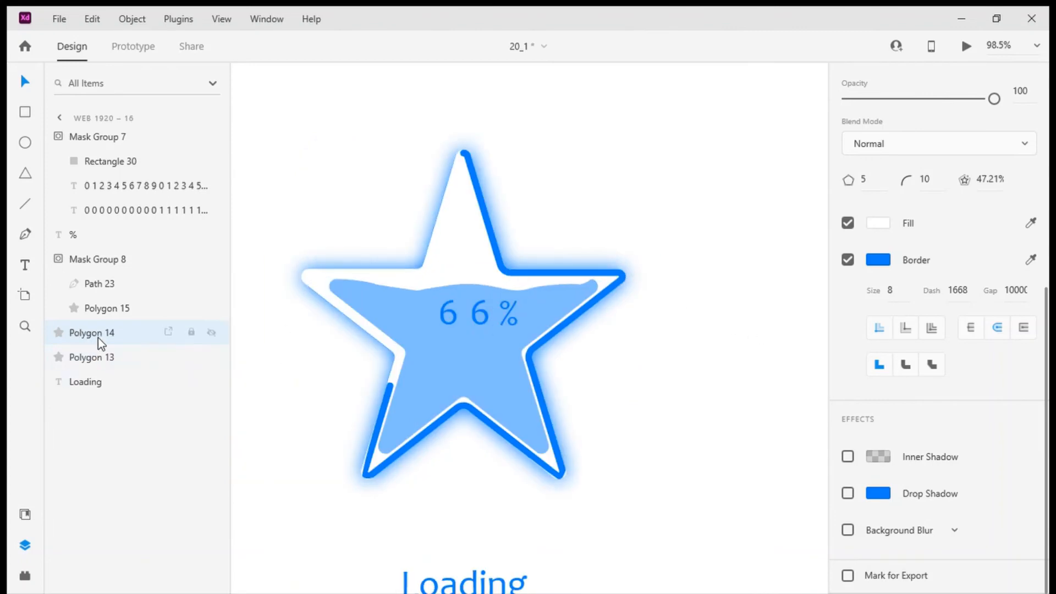
pyautogui.click(495, 248)
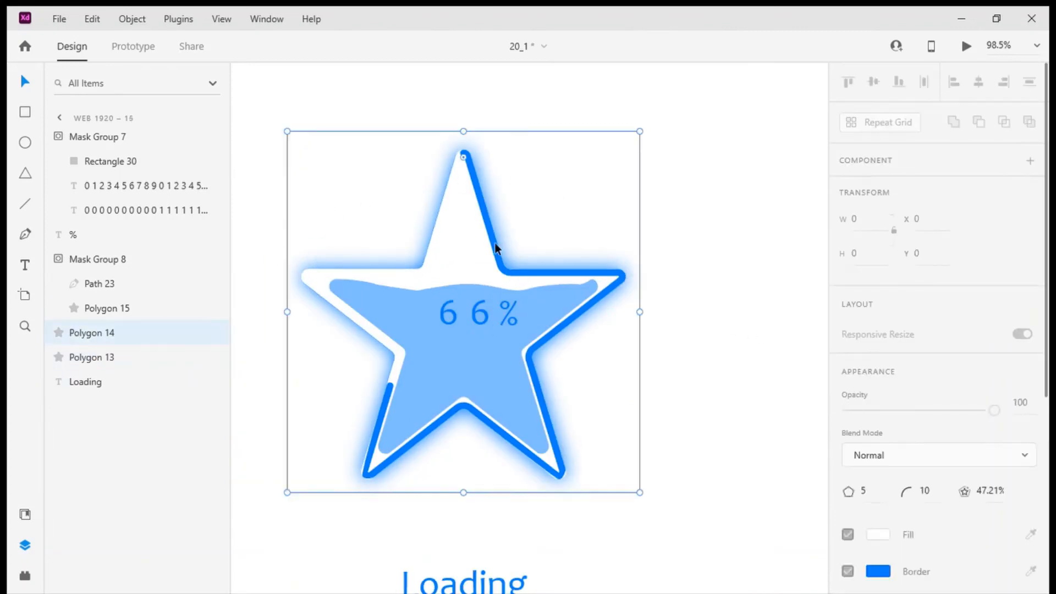
pyautogui.scroll(-6, 902, 404)
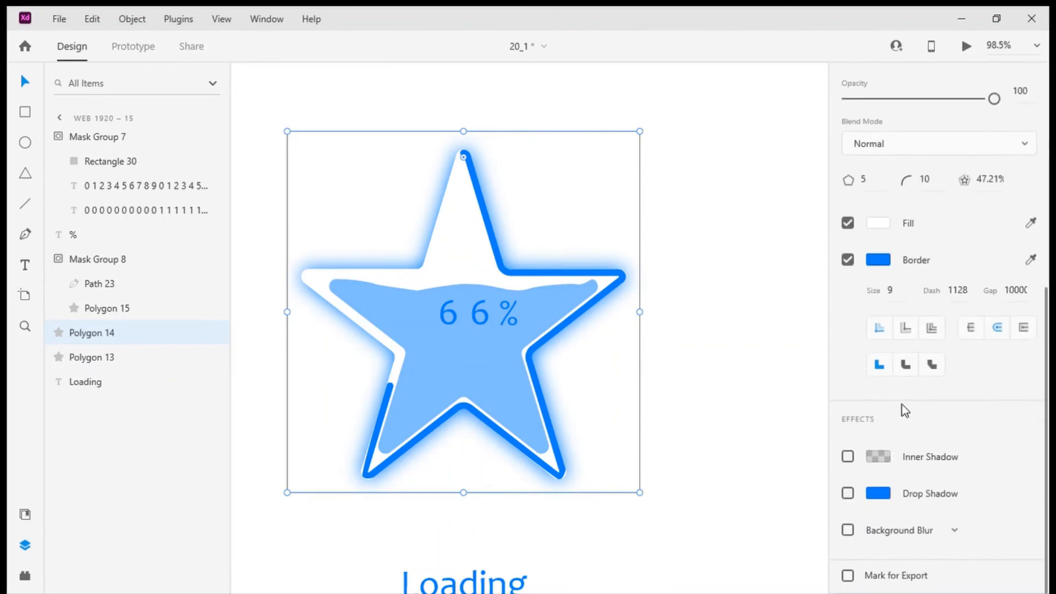
pyautogui.click(908, 292)
pyautogui.write('8')
pyautogui.press('Return')
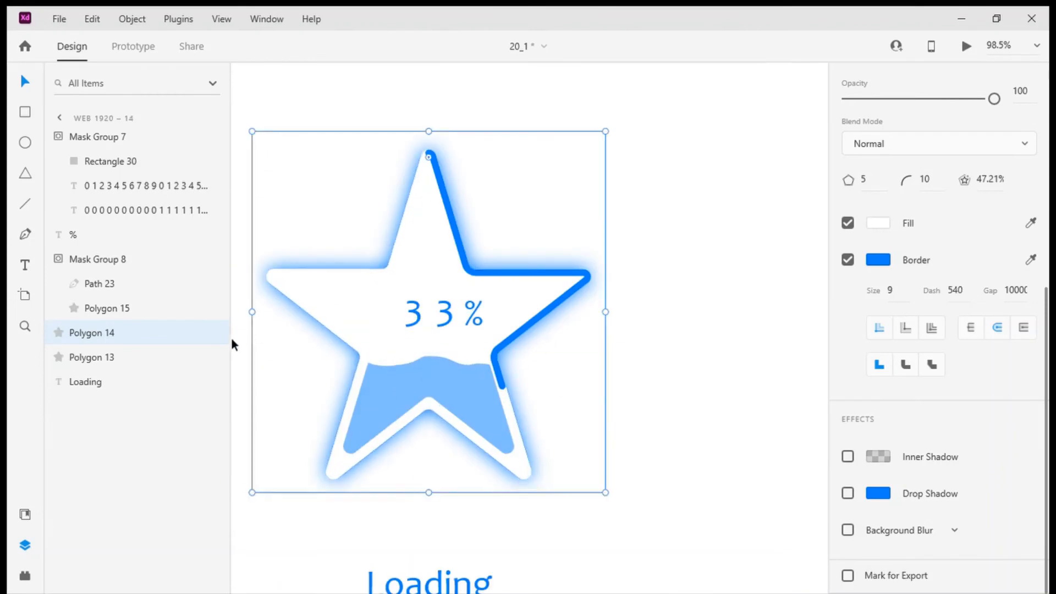
# Step: Set the border size of Polygon 14 on the 33% artboard, Web 1920 – 14, to 8
pyautogui.click(157, 350)
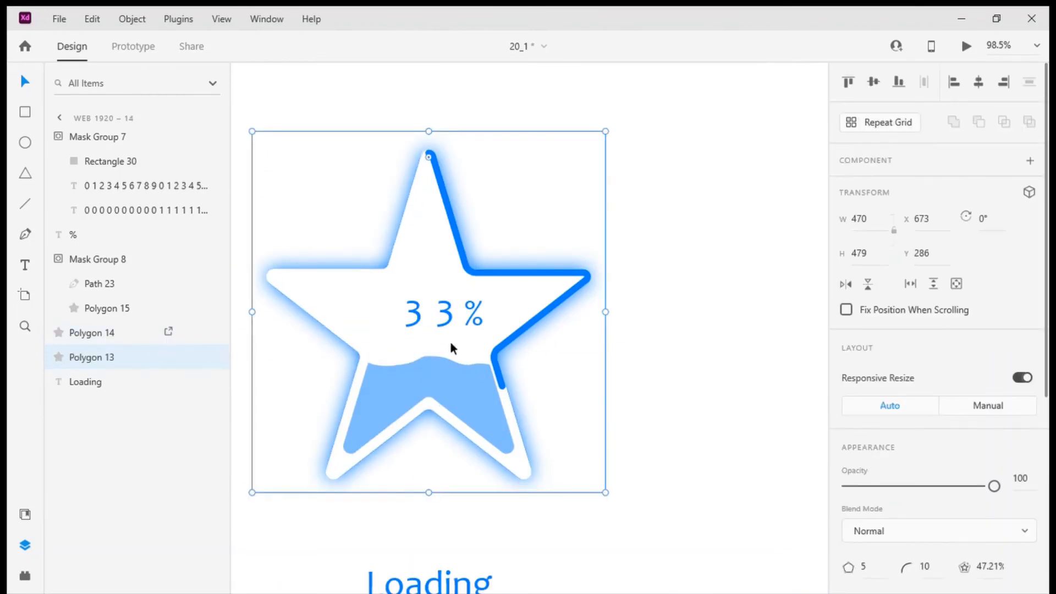
pyautogui.click(127, 339)
pyautogui.scroll(-7, 949, 341)
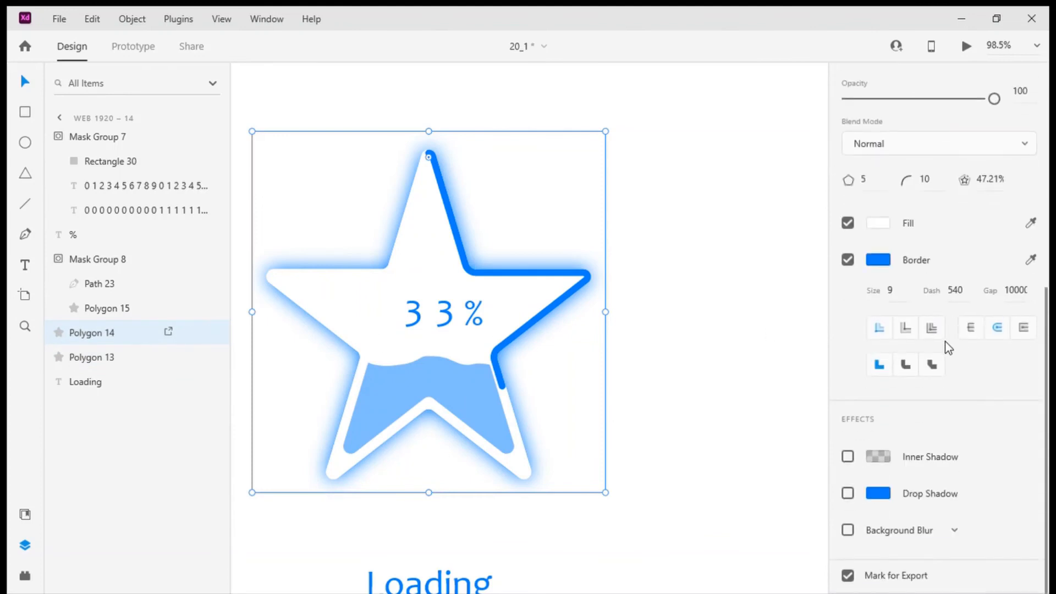
pyautogui.click(890, 288)
pyautogui.write('8')
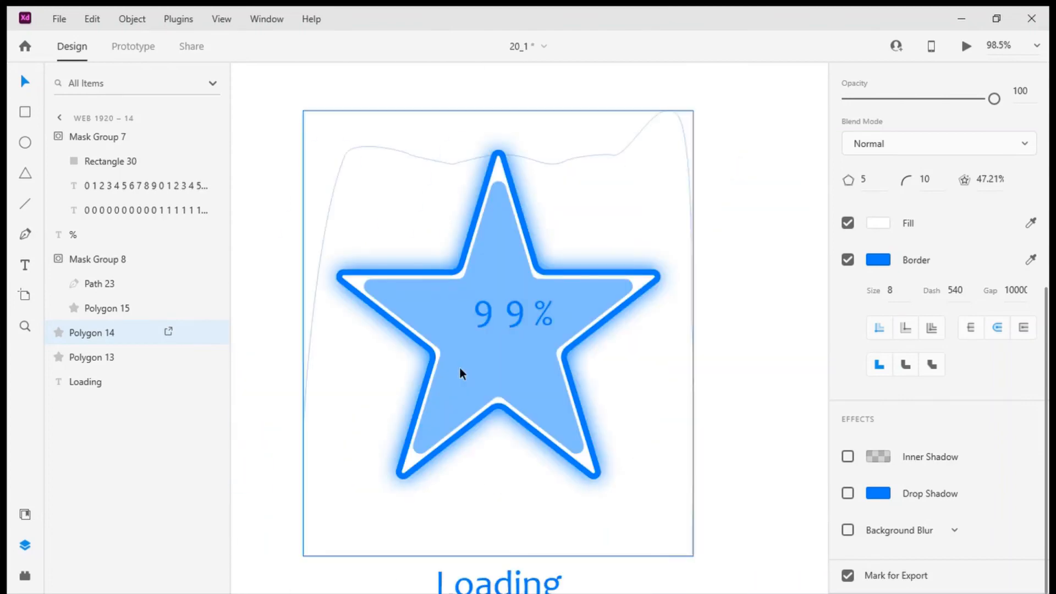
# Step: Deselect the star on Web 1920 – 14 and switch to Prototype mode with the loading artboards in view
pyautogui.scroll(-1, 500, 303)
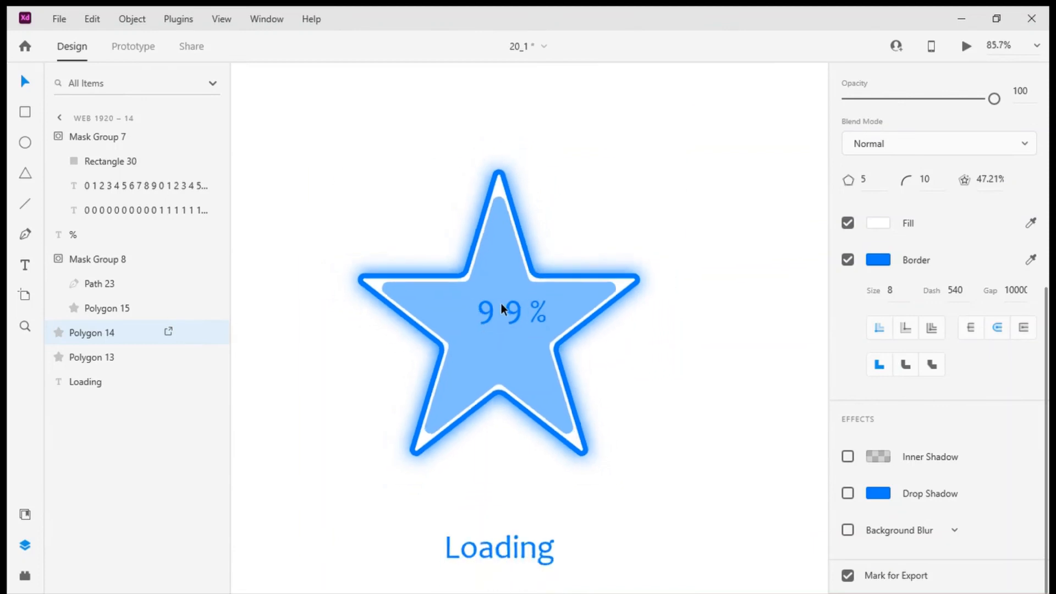
pyautogui.scroll(-5, 381, 339)
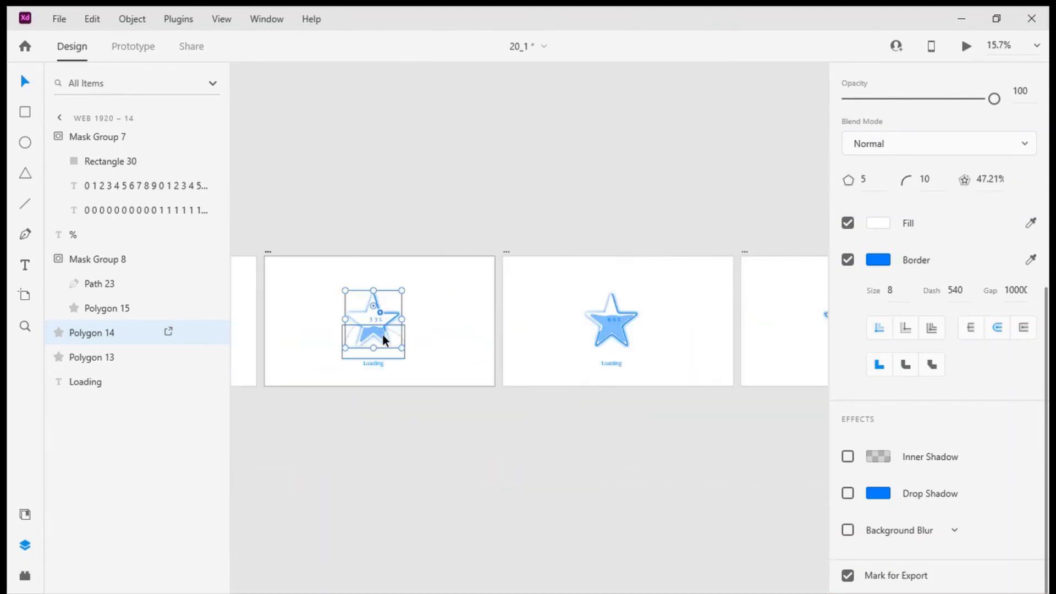
pyautogui.hscroll(-2, 381, 333)
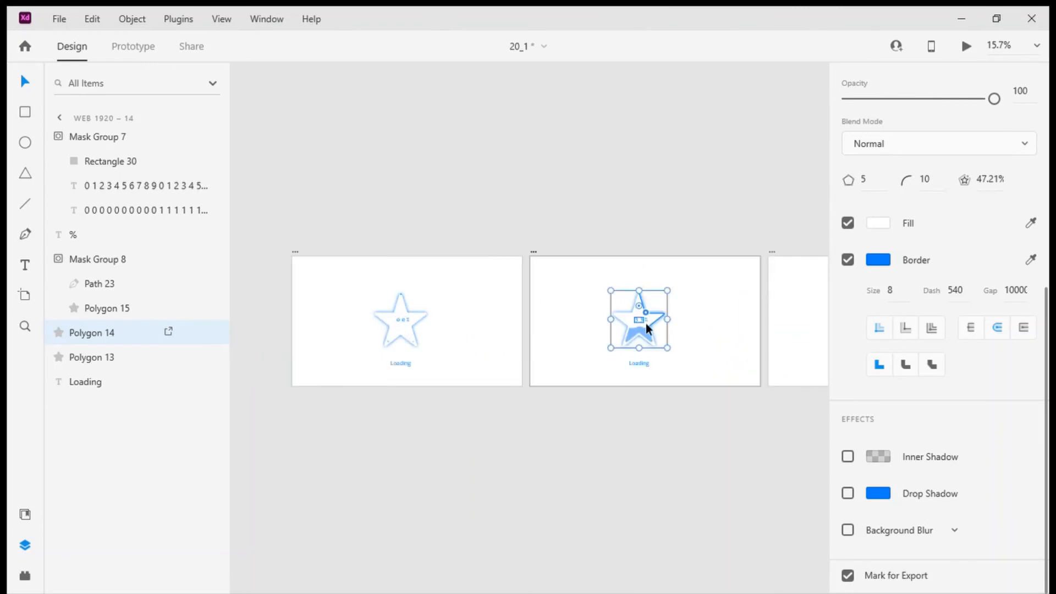
pyautogui.hscroll(2, 644, 325)
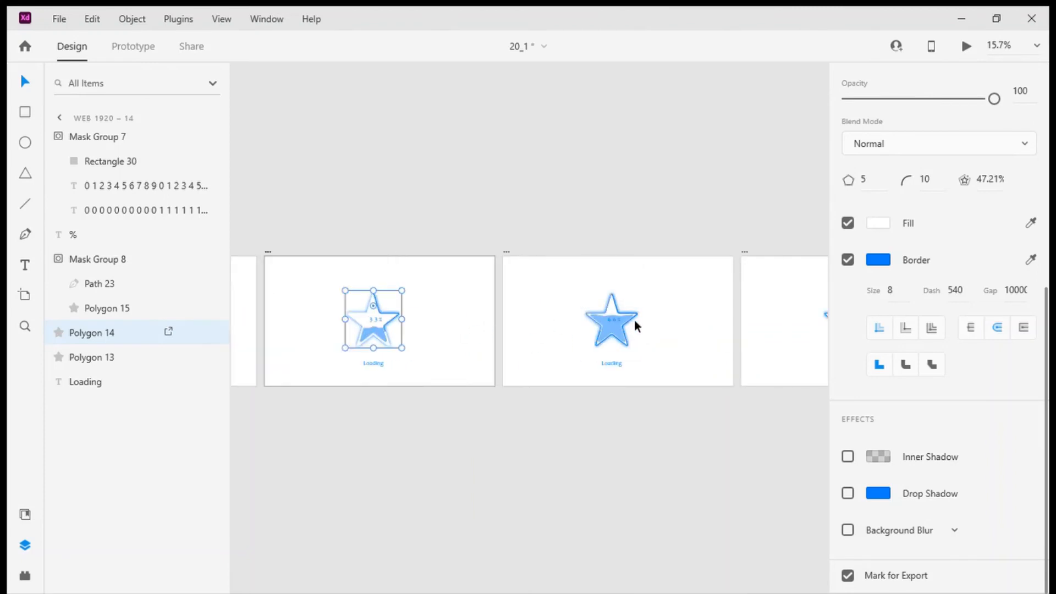
pyautogui.hscroll(2, 616, 322)
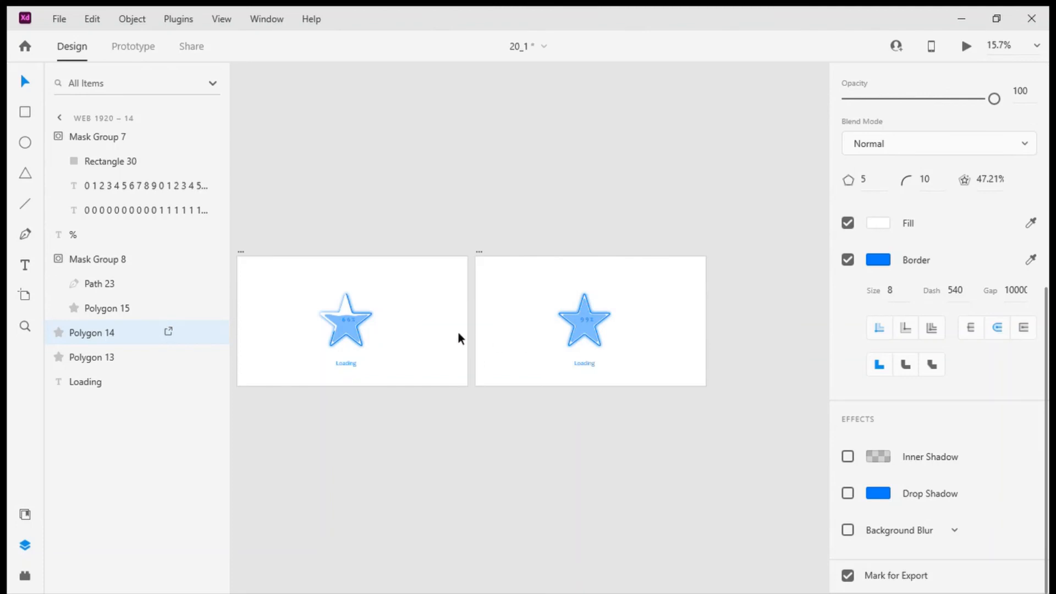
pyautogui.hscroll(-4, 454, 331)
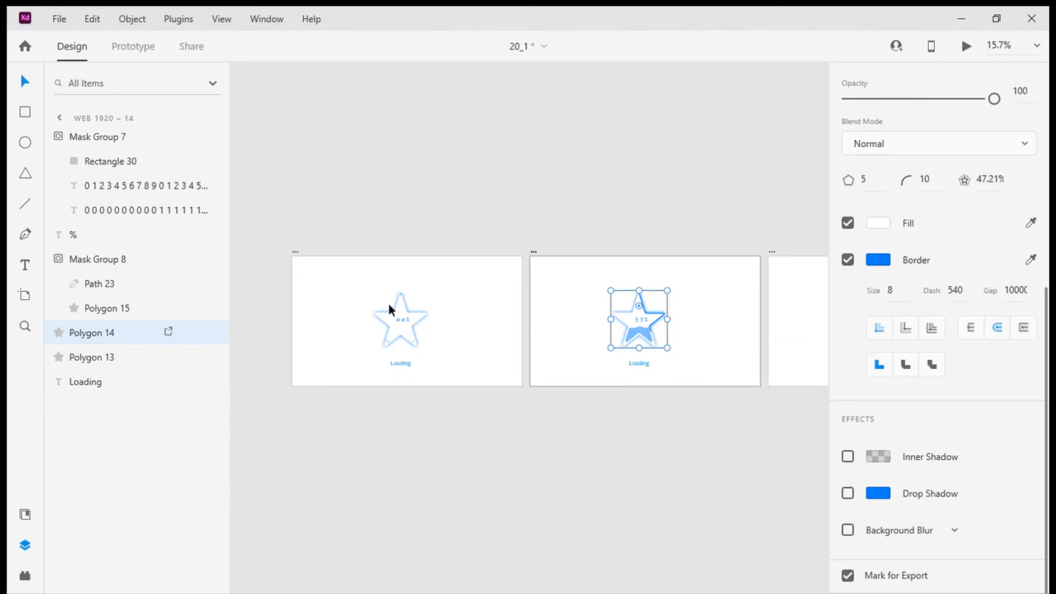
pyautogui.click(299, 249)
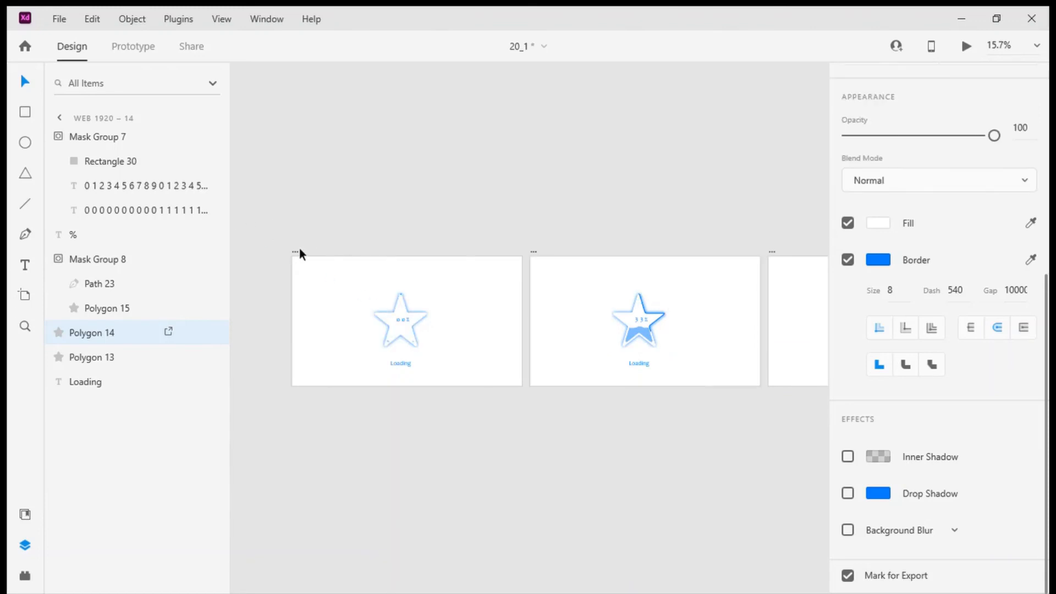
pyautogui.click(135, 48)
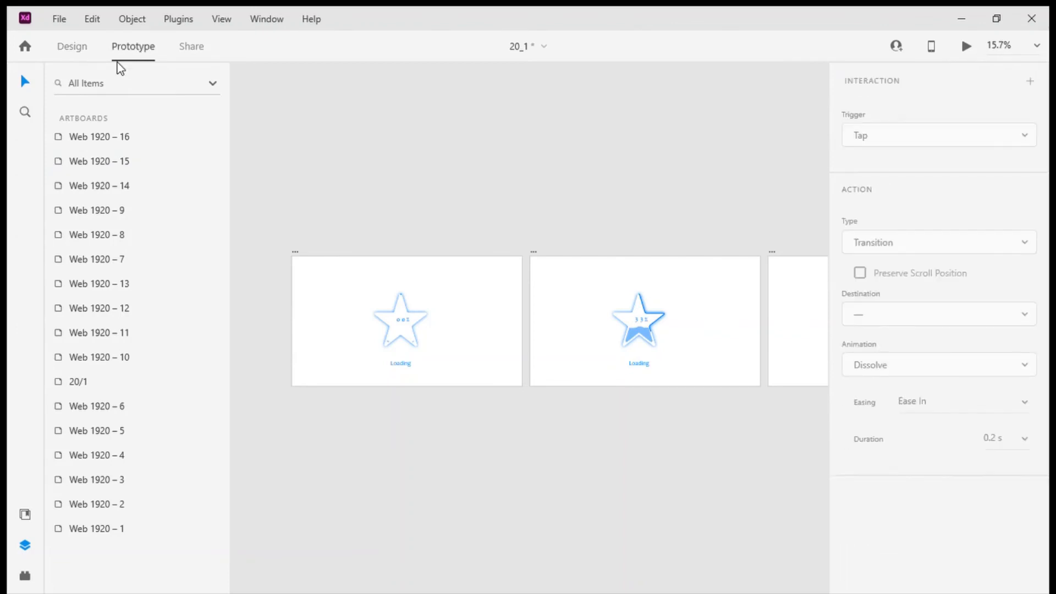
# Step: Link the 0% artboard, Web 1920 – 9, to Web 1920 – 14 with Auto-Animate and Ease In easing
pyautogui.click(295, 252)
pyautogui.scroll(3, 430, 305)
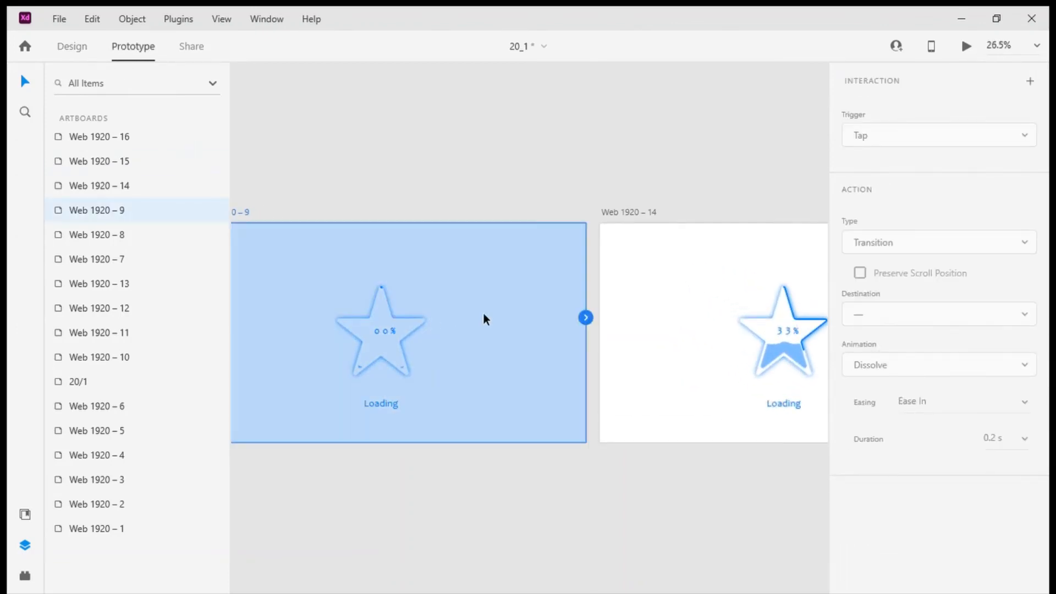
pyautogui.moveTo(586, 317); pyautogui.dragTo(619, 320)
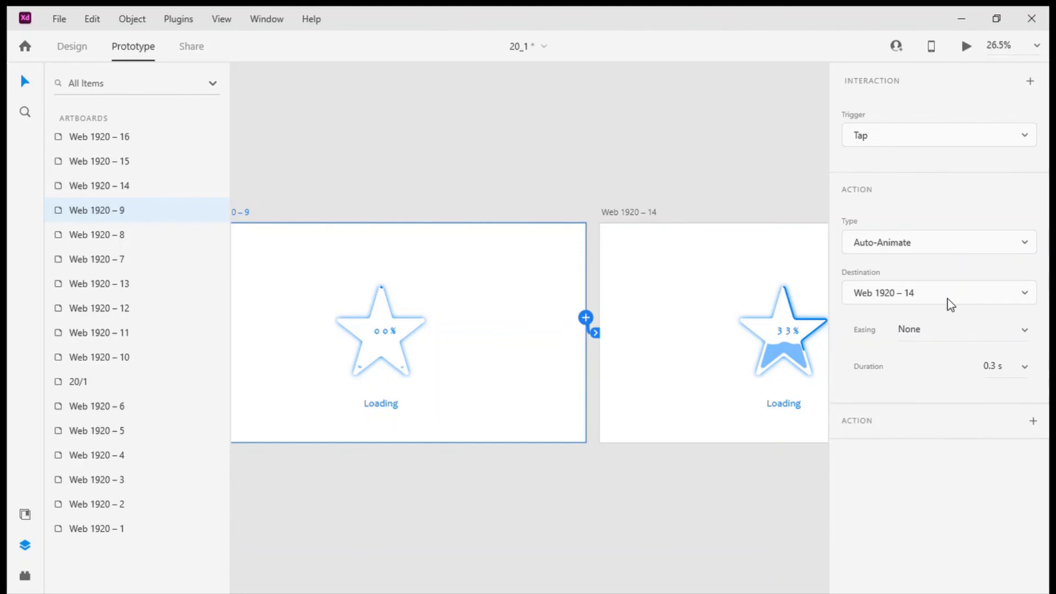
pyautogui.click(950, 341)
pyautogui.click(990, 355)
pyautogui.click(774, 135)
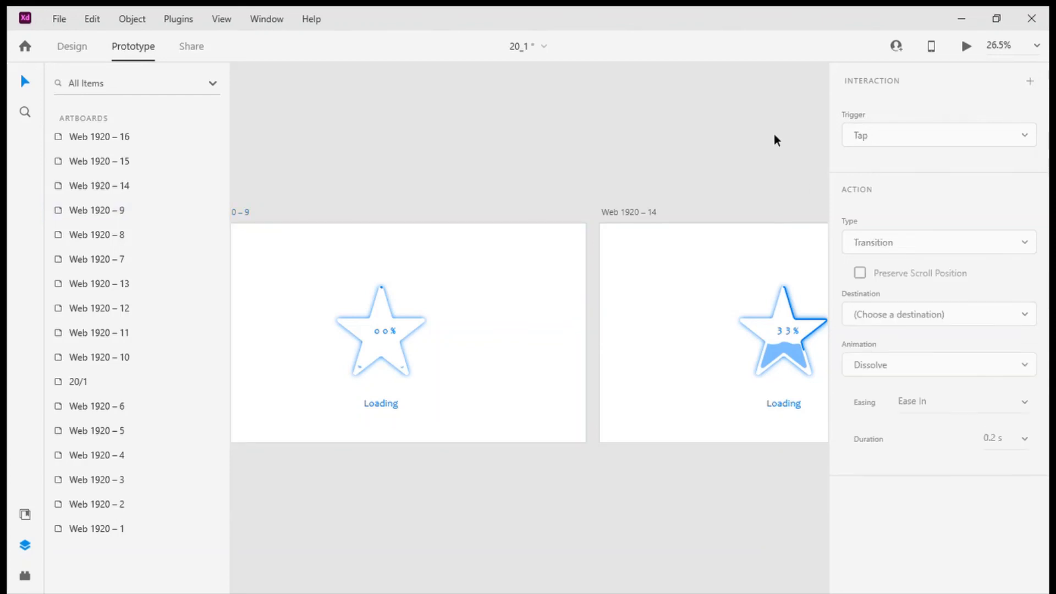
# Step: Link the 33% artboard, Web 1920 – 14, to Web 1920 – 15 using a Time trigger, Auto-Animate and easing None
pyautogui.click(645, 211)
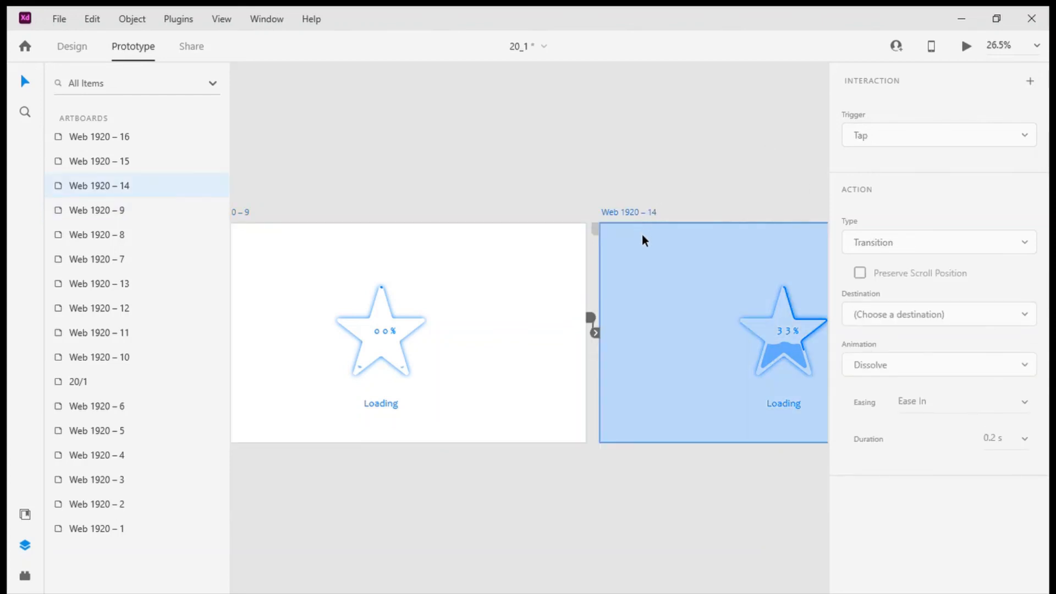
pyautogui.hscroll(5, 642, 234)
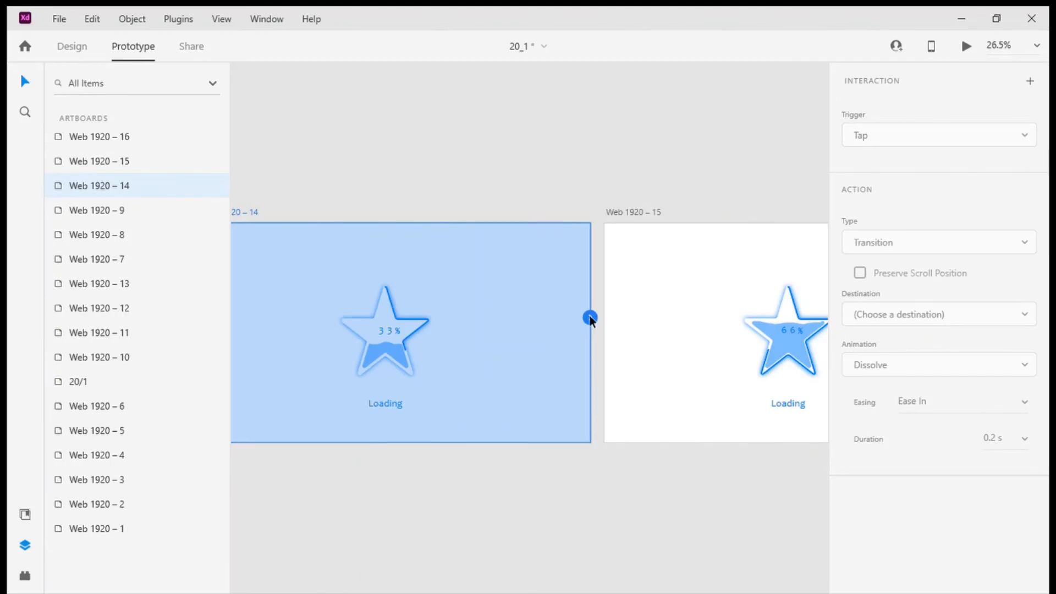
pyautogui.moveTo(590, 318); pyautogui.dragTo(631, 321)
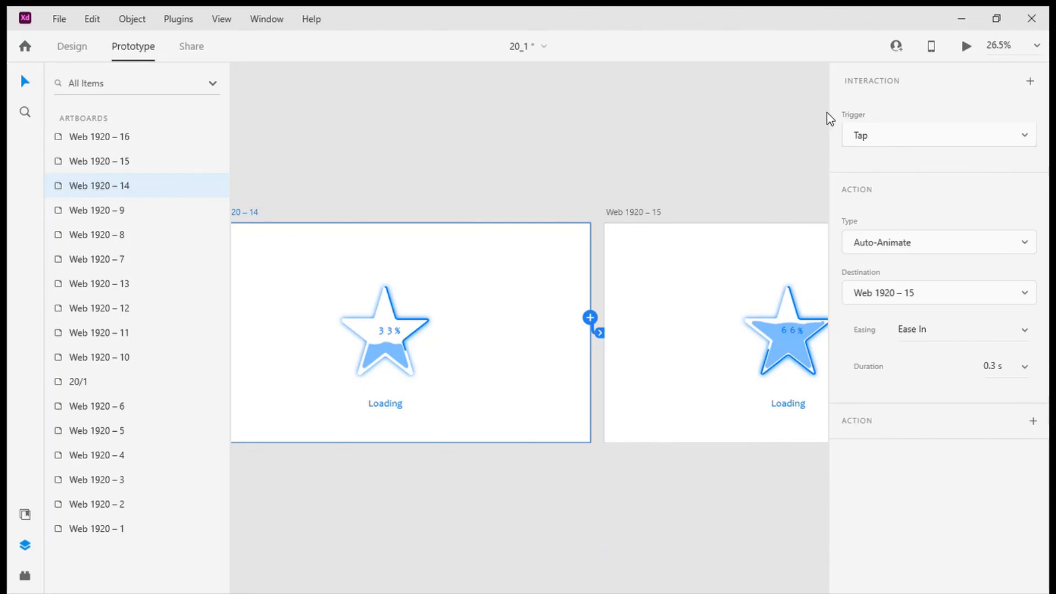
pyautogui.click(851, 132)
pyautogui.click(877, 193)
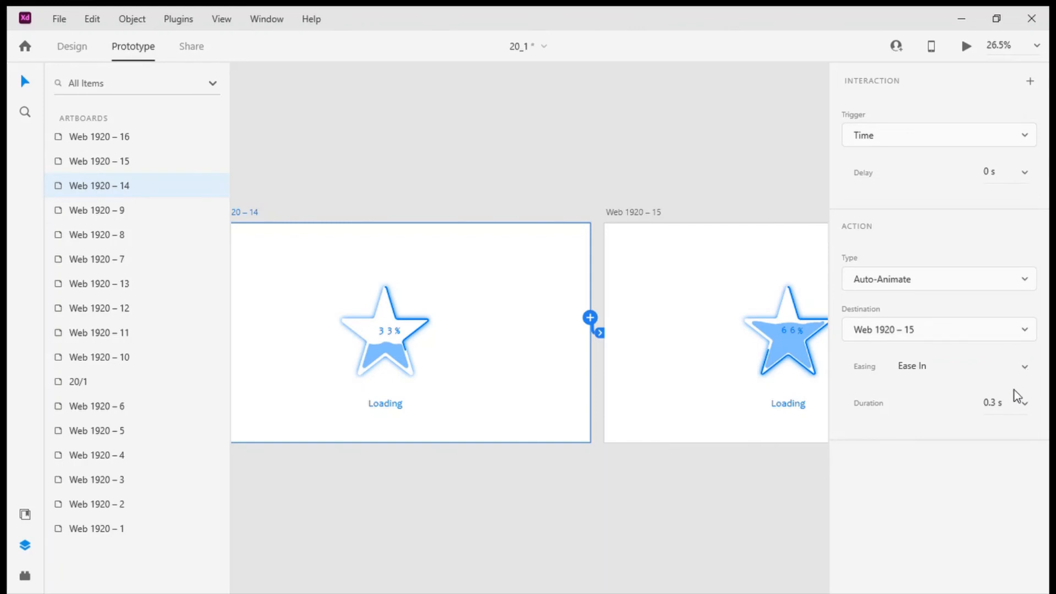
pyautogui.click(952, 295)
# Step: Link the 66% artboard, Web 1920 – 15, to Web 1920 – 16 using a Time trigger and Auto-Animate
pyautogui.hscroll(3, 654, 365)
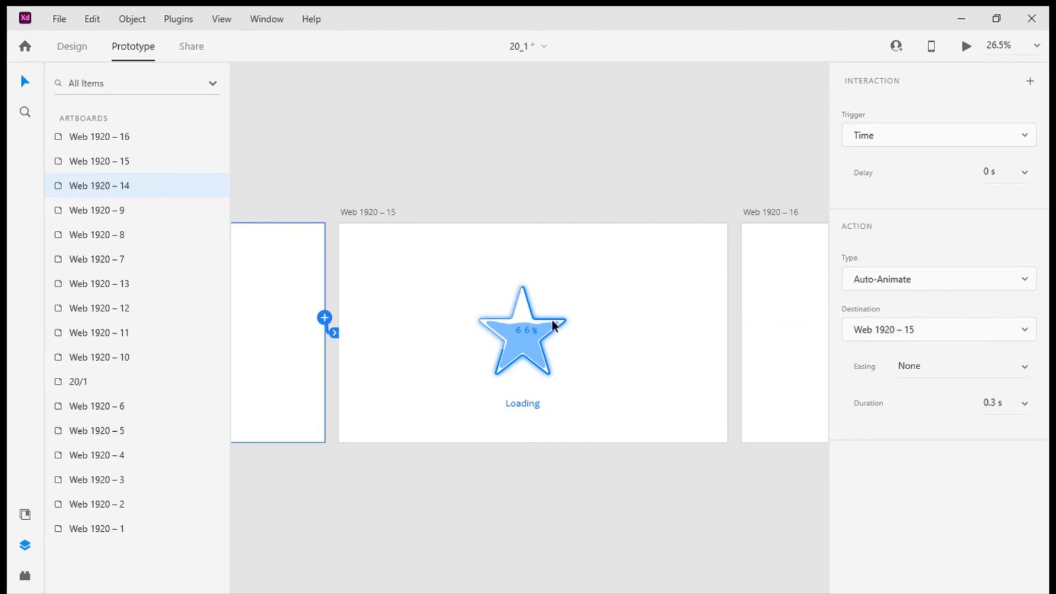
pyautogui.hscroll(2, 510, 325)
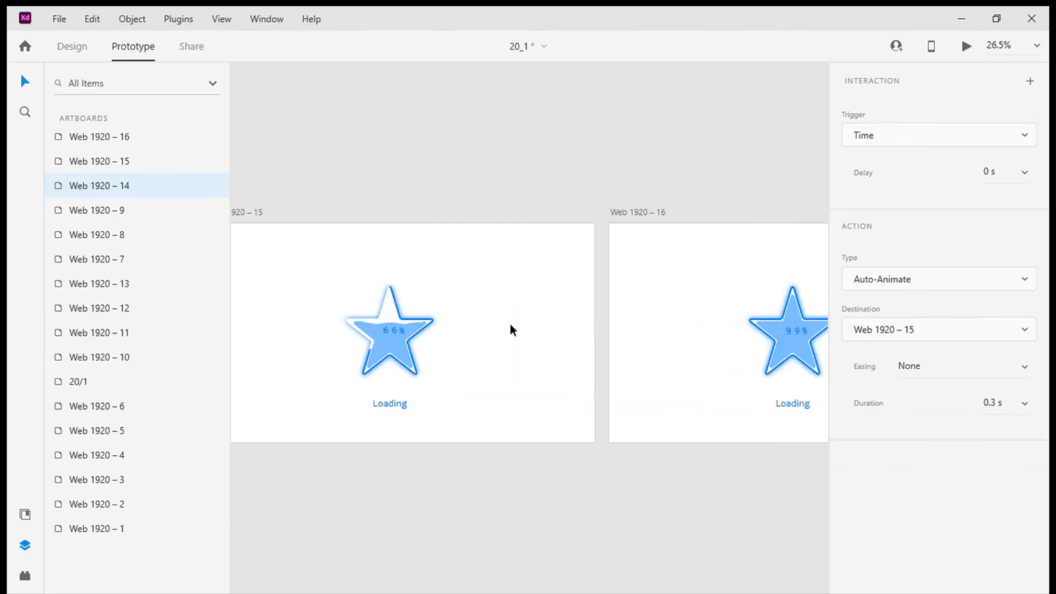
pyautogui.hscroll(-2, 506, 325)
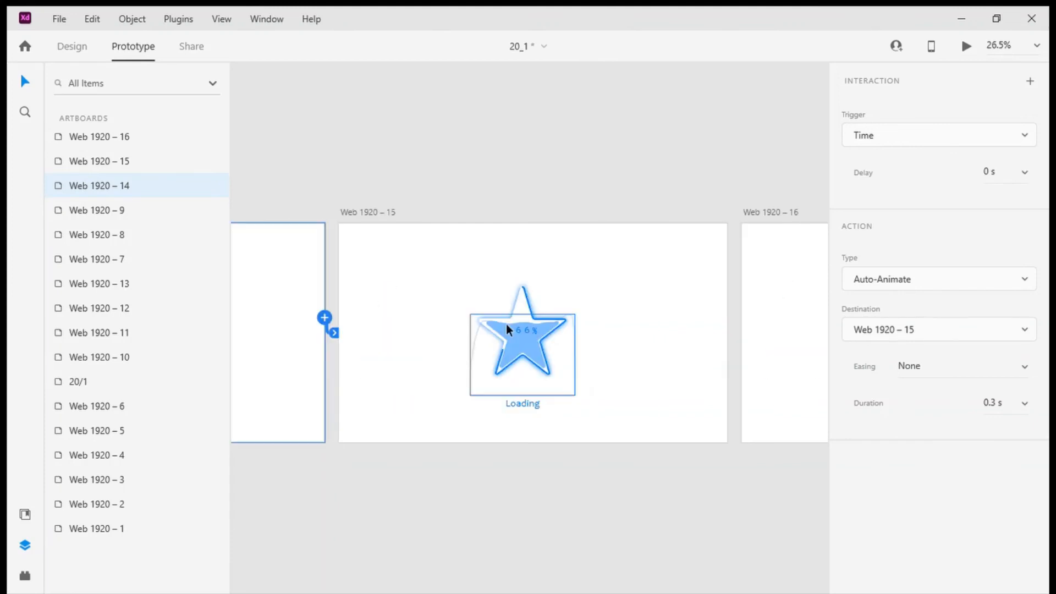
pyautogui.click(387, 213)
pyautogui.scroll(-2, 501, 273)
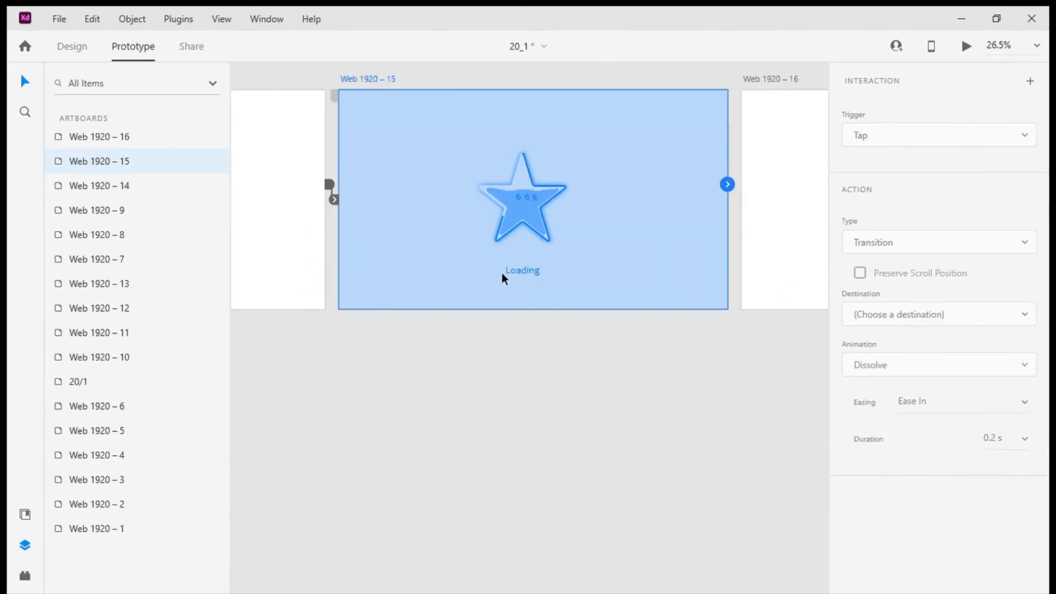
pyautogui.hscroll(-2, 503, 274)
pyautogui.scroll(2, 503, 272)
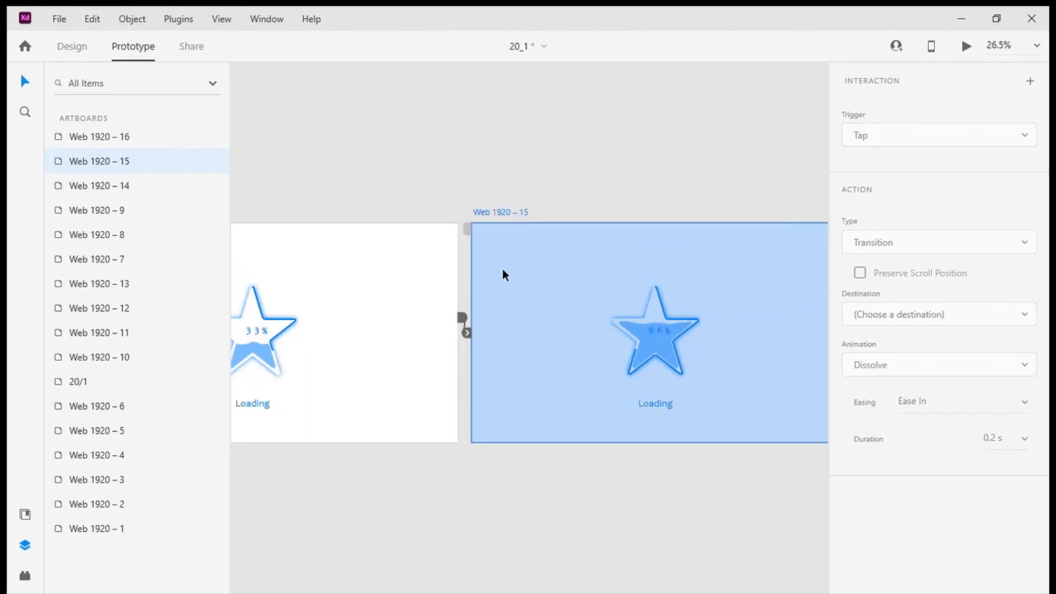
pyautogui.hscroll(4, 503, 269)
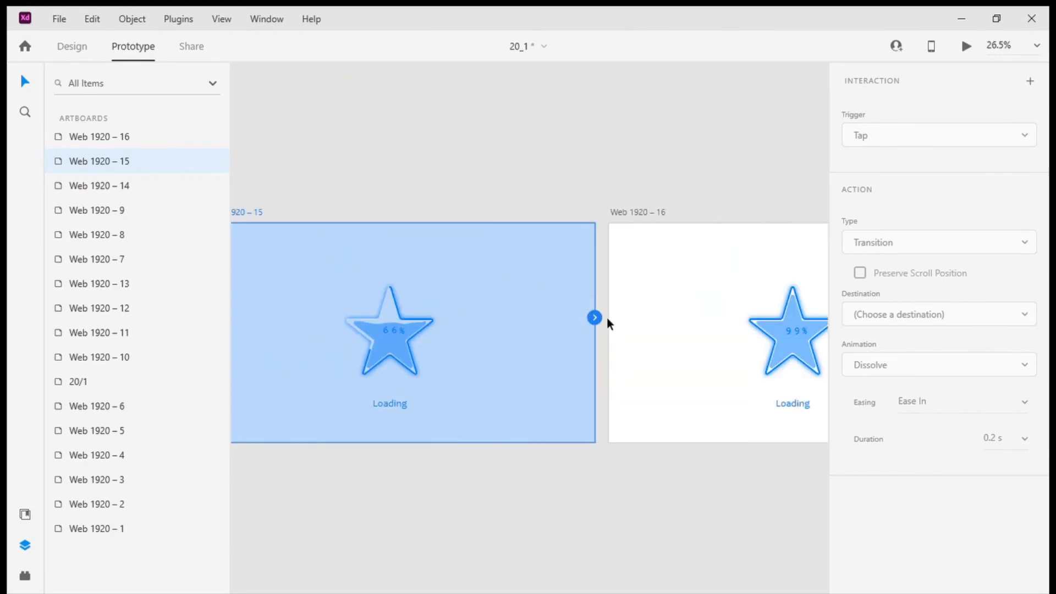
pyautogui.click(603, 186)
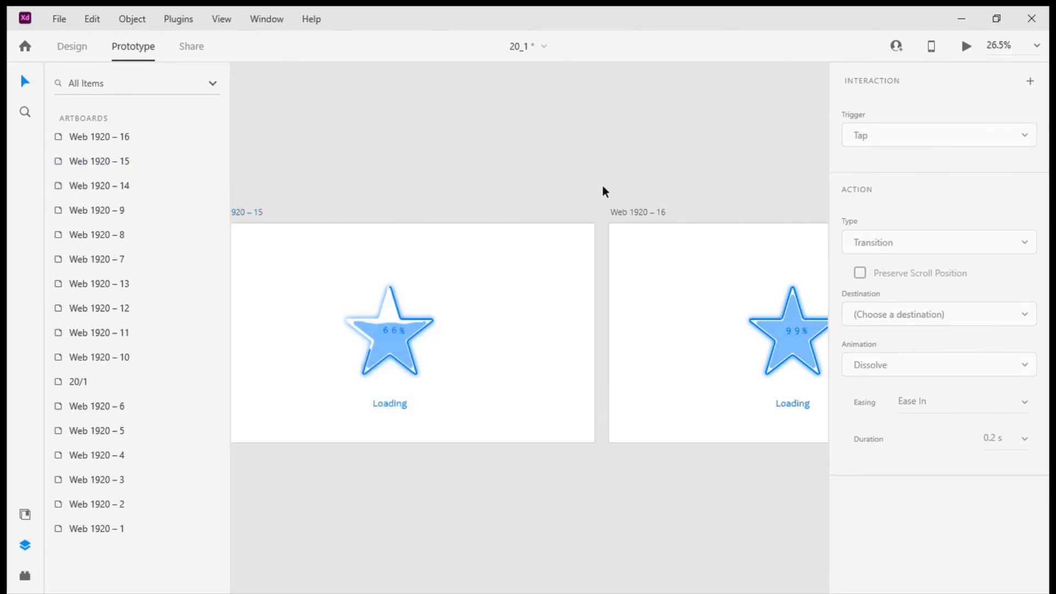
pyautogui.click(571, 310)
pyautogui.moveTo(599, 315); pyautogui.dragTo(624, 315)
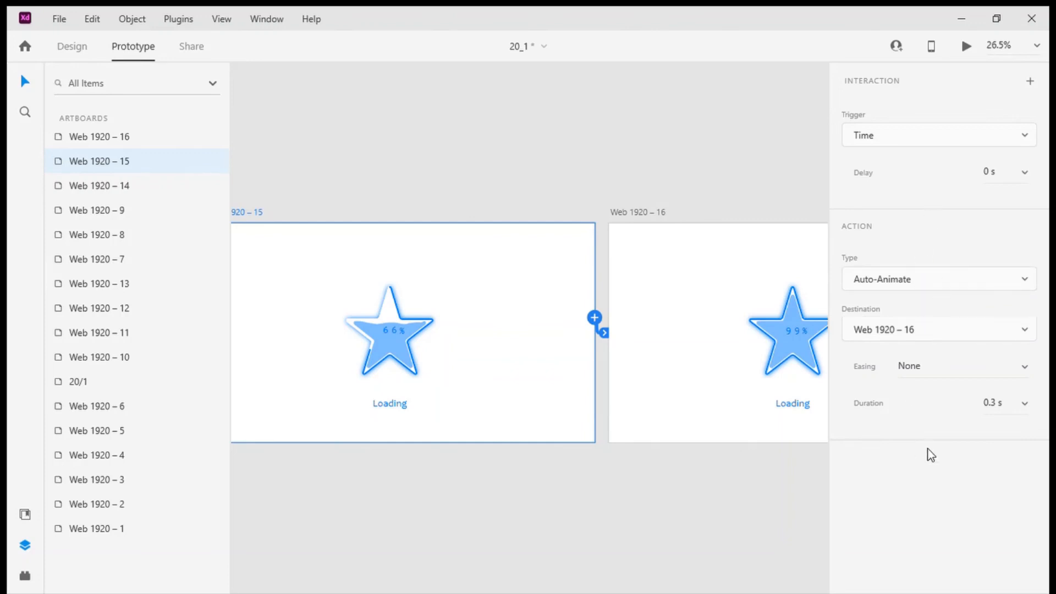
# Step: Set the duration of the transition from Web 1920 – 15 to Web 1920 – 16 to 5 s
pyautogui.click(1011, 410)
pyautogui.write('5')
pyautogui.press('Return')
# Step: Set the duration of the transition from Web 1920 – 14 to Web 1920 – 15 to 5 s
pyautogui.hscroll(-3, 691, 328)
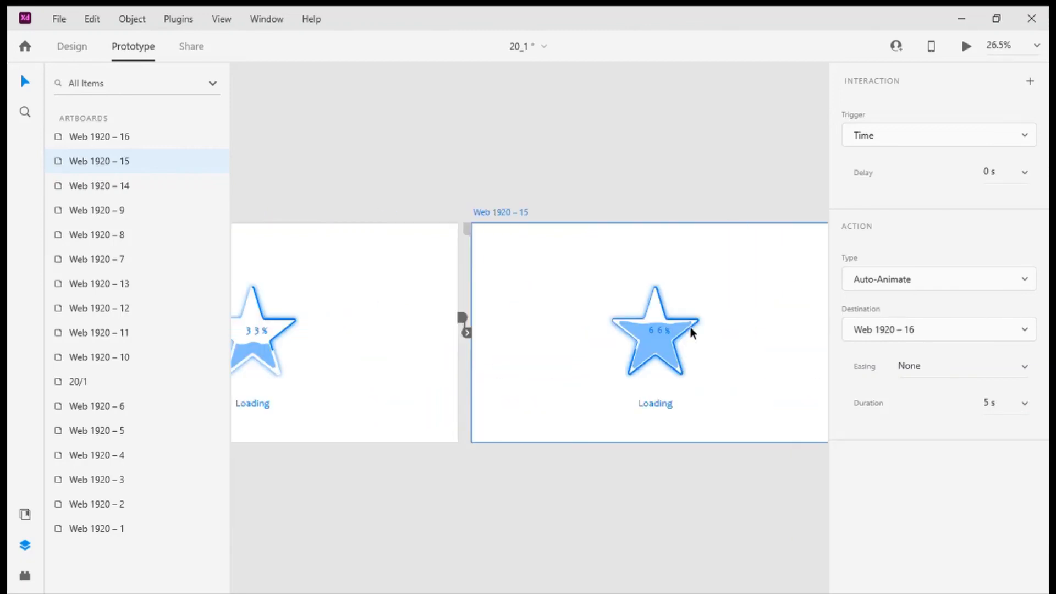
pyautogui.click(464, 329)
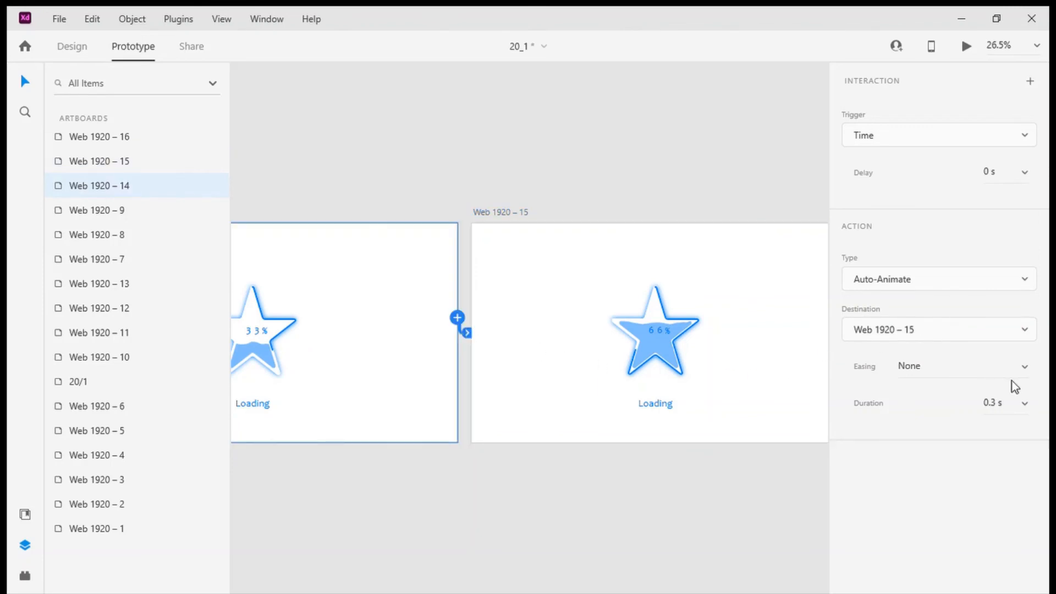
pyautogui.click(1005, 406)
pyautogui.write('5')
pyautogui.press('Return')
# Step: Set the duration of the transition from Web 1920 – 9 to Web 1920 – 14 to 5 s
pyautogui.hscroll(5, 705, 337)
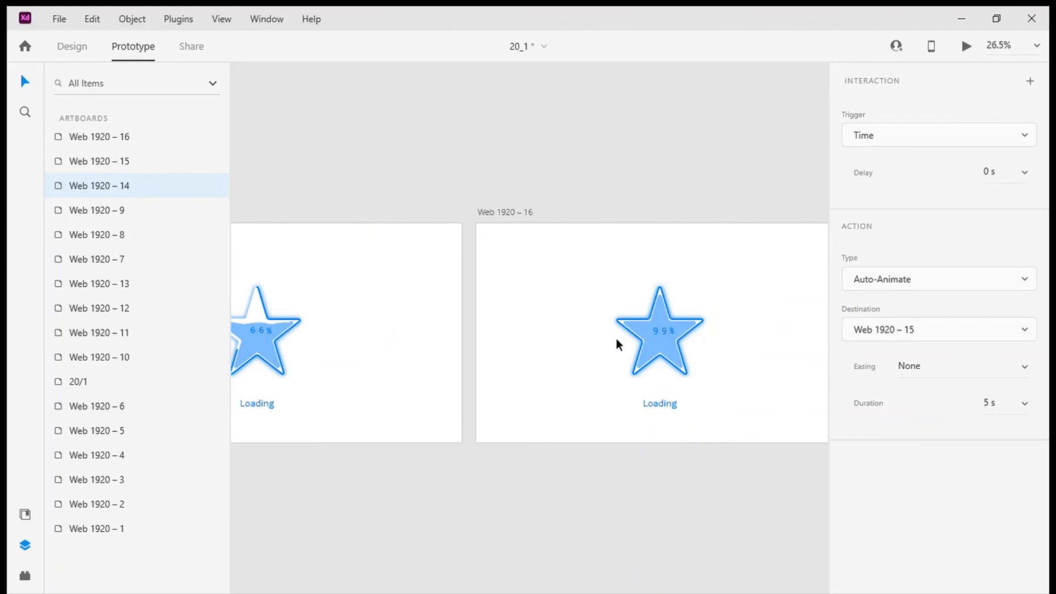
pyautogui.hscroll(-10, 562, 331)
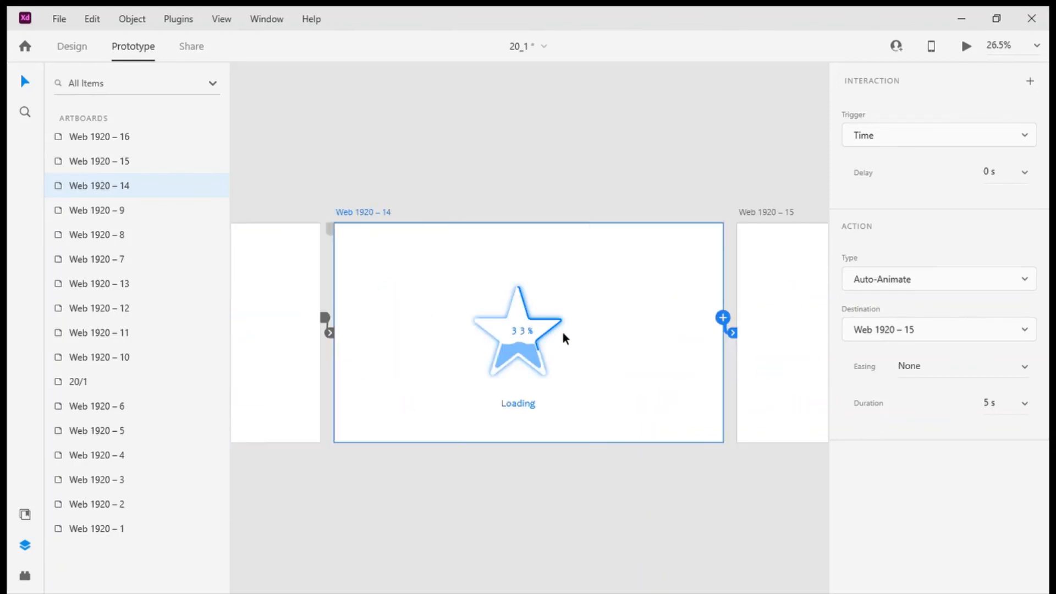
pyautogui.hscroll(-5, 562, 331)
pyautogui.click(590, 318)
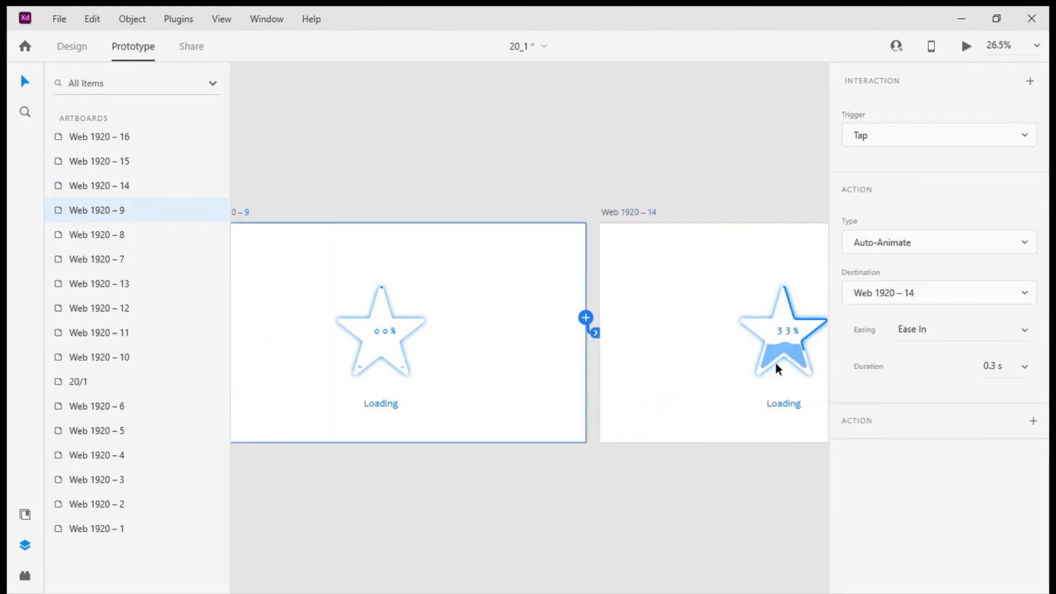
pyautogui.click(1013, 378)
pyautogui.write('5')
pyautogui.press('Return')
# Step: Change the easing of the transition from Web 1920 – 15 to Web 1920 – 16 to Ease Out
pyautogui.hscroll(-3, 577, 316)
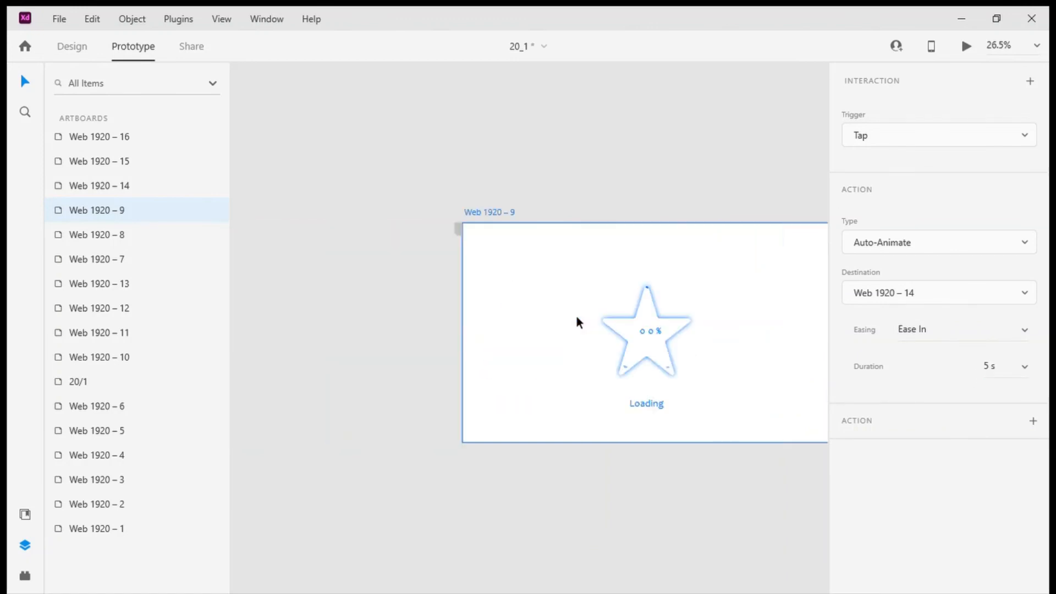
pyautogui.hscroll(-10, 578, 309)
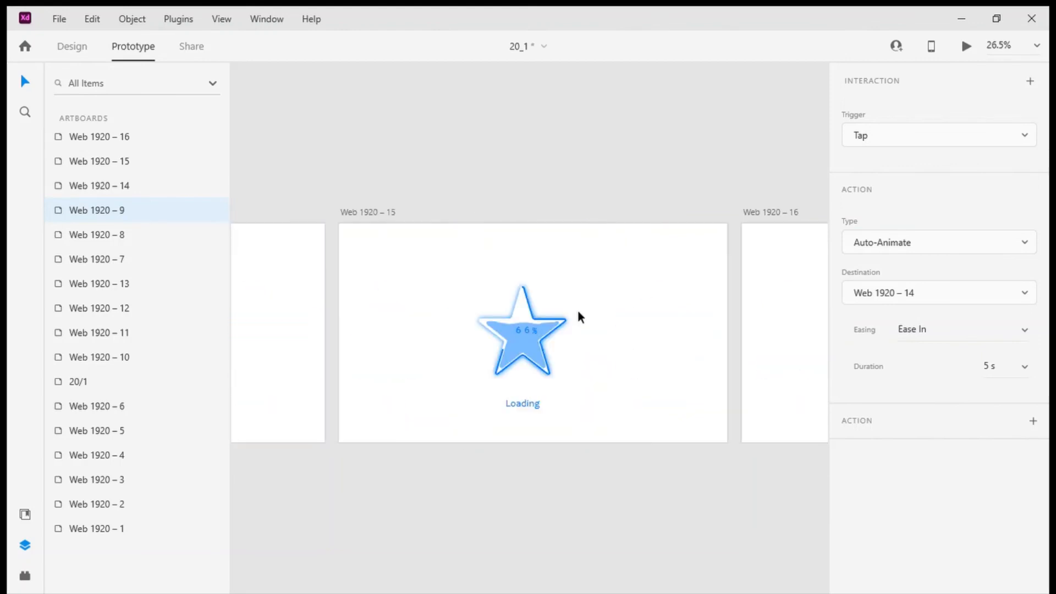
pyautogui.hscroll(-3, 550, 239)
pyautogui.click(523, 212)
pyautogui.hscroll(3, 603, 270)
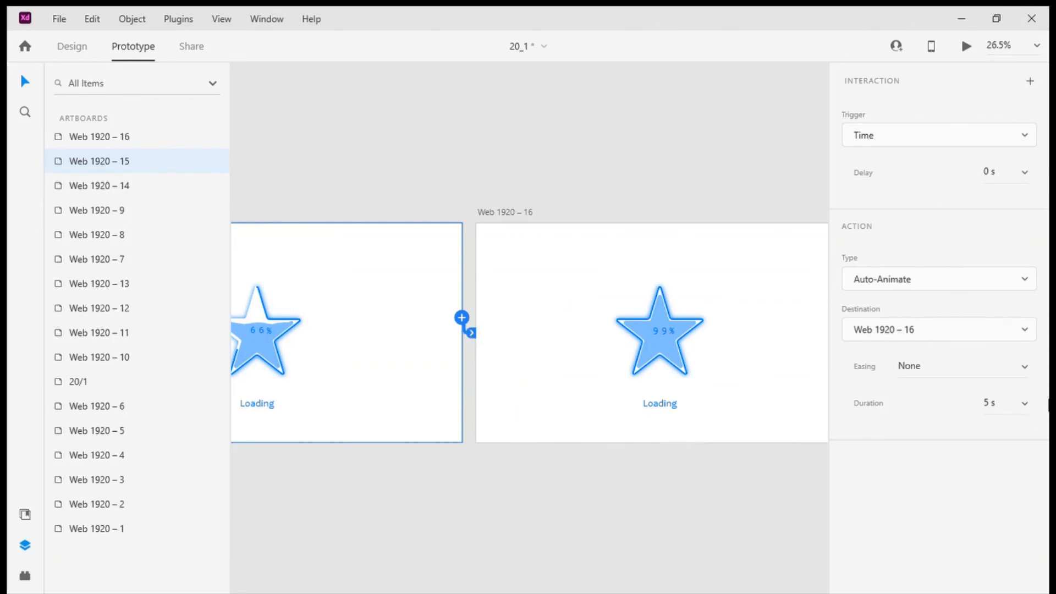
pyautogui.click(904, 364)
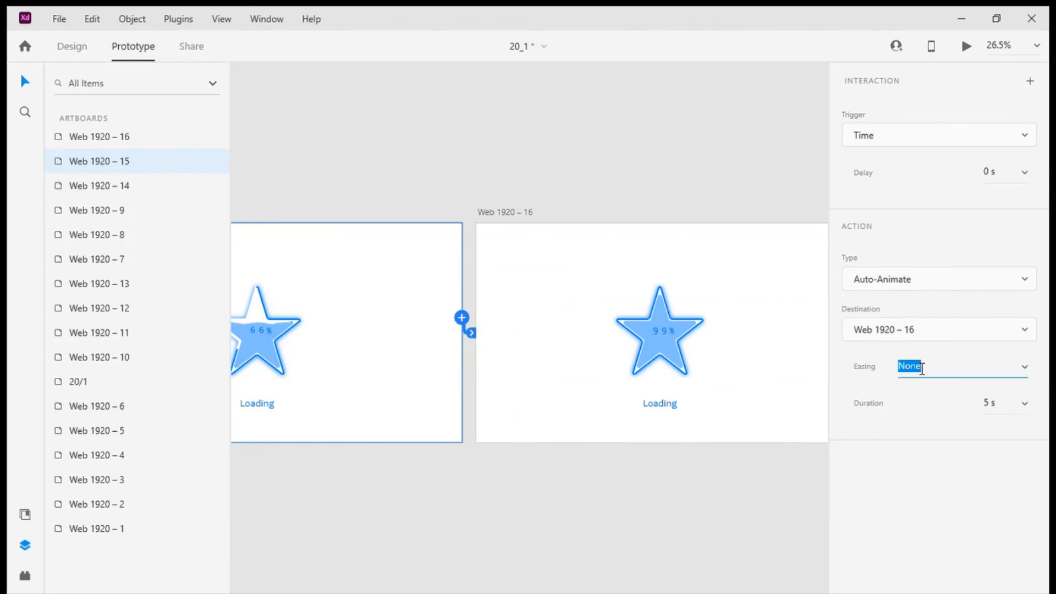
pyautogui.click(1028, 372)
pyautogui.press('Down')
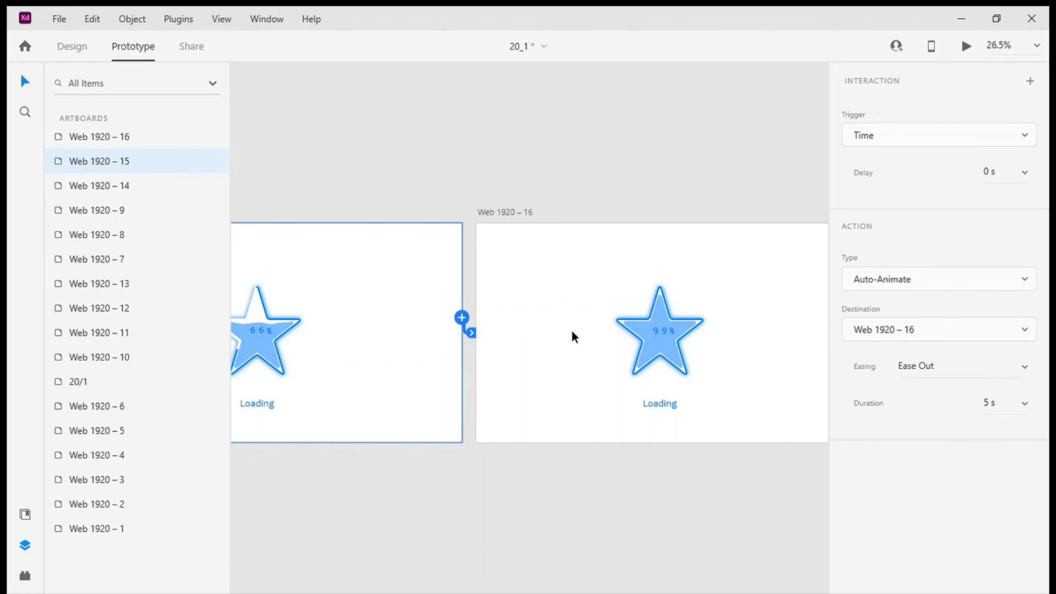
# Step: Change the trigger of the transition from Web 1920 – 9 to Web 1920 – 14 to Time
pyautogui.hscroll(5, 426, 321)
pyautogui.hscroll(-5, 426, 321)
pyautogui.hscroll(-10, 426, 319)
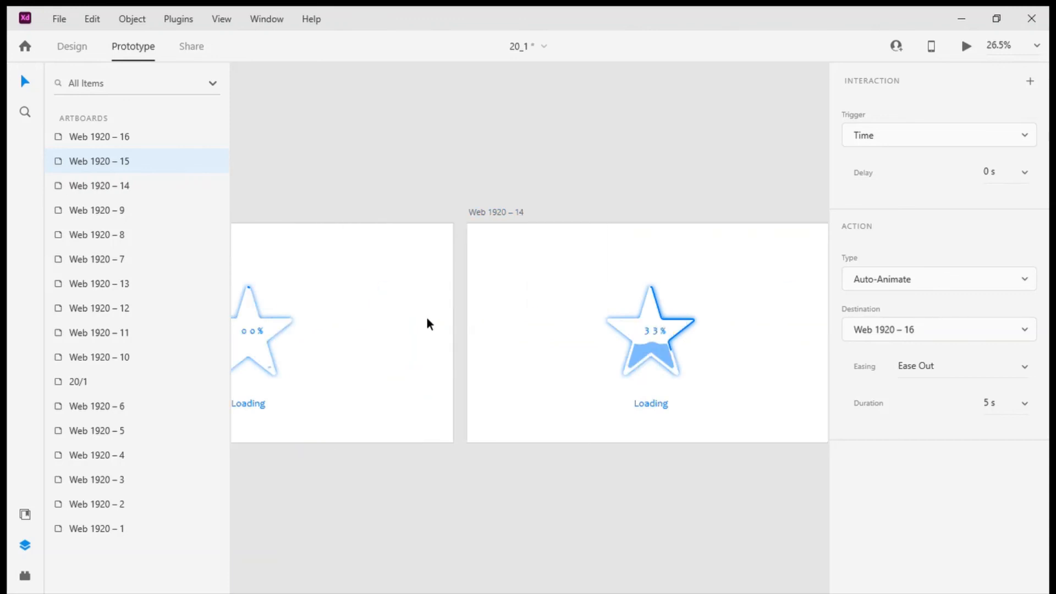
pyautogui.click(248, 212)
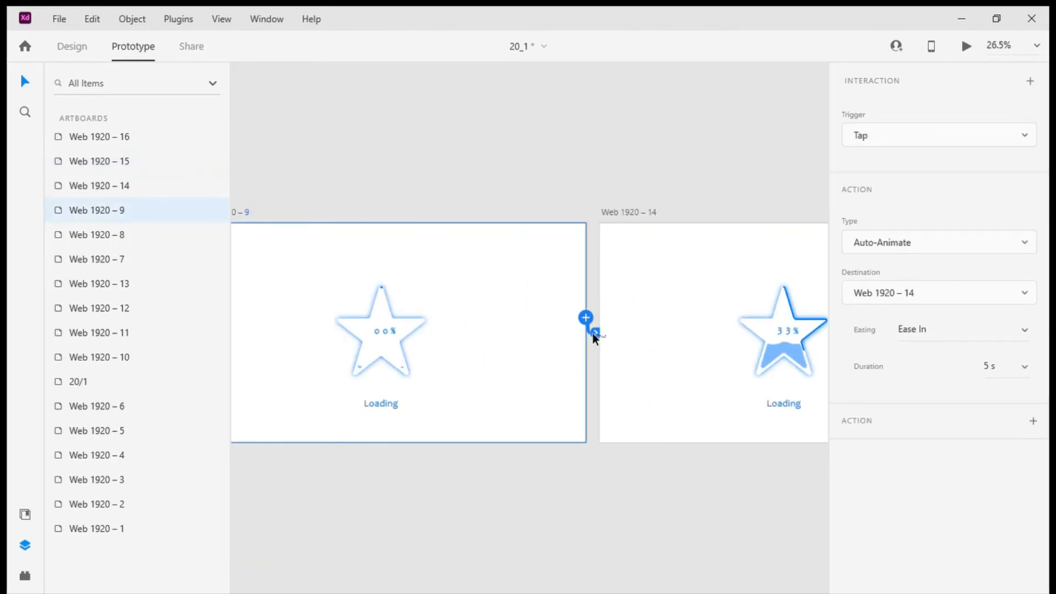
pyautogui.click(911, 330)
pyautogui.hscroll(10, 517, 311)
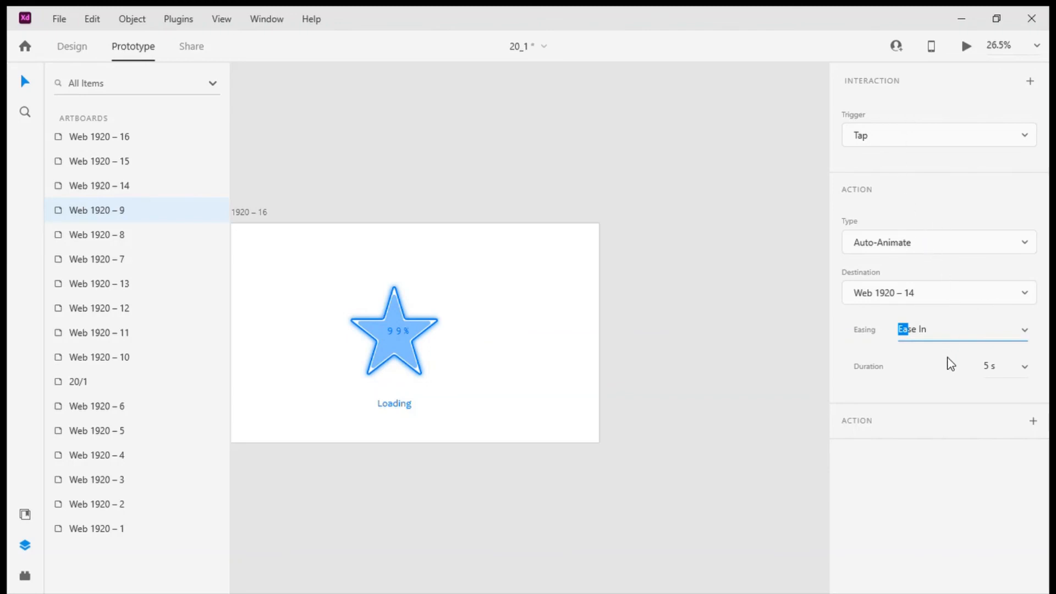
pyautogui.click(1004, 238)
pyautogui.click(939, 143)
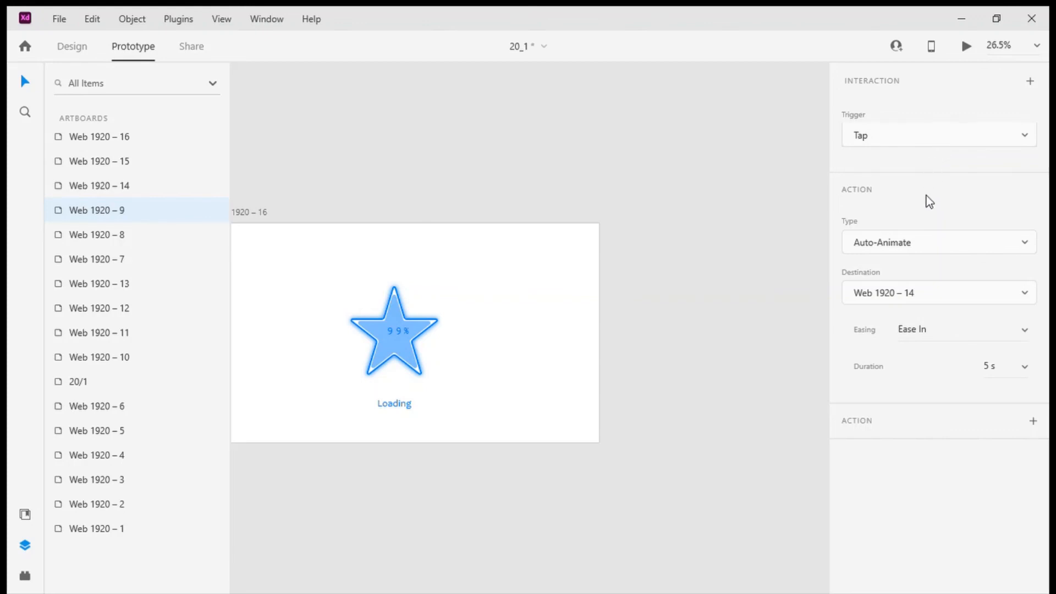
pyautogui.click(926, 196)
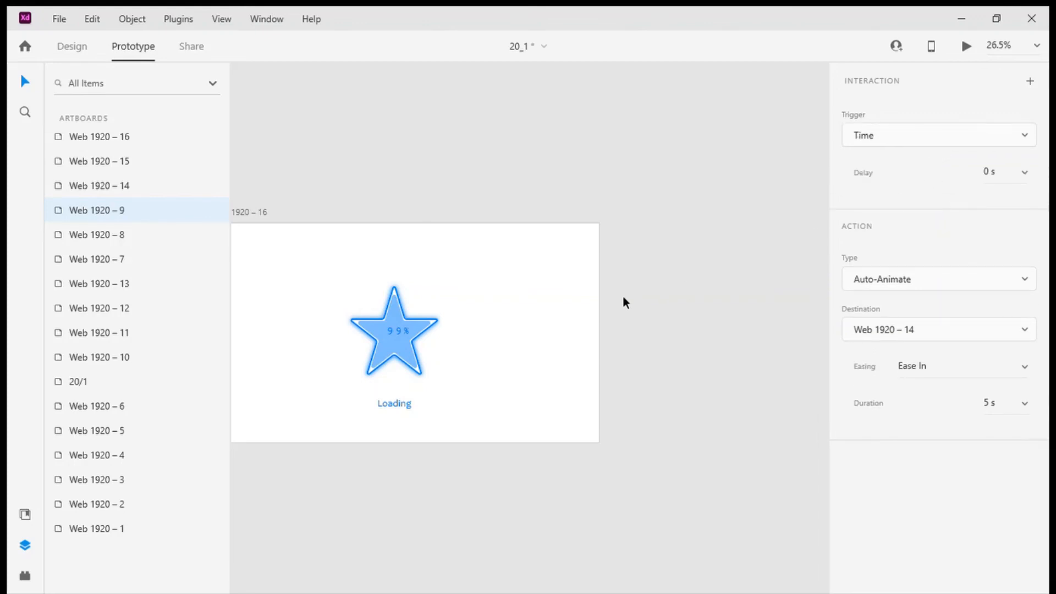
# Step: Check the interaction settings of the four loading artboards, from Web 1920 – 16 back to Web 1920 – 9
pyautogui.hscroll(-5, 624, 291)
pyautogui.click(523, 213)
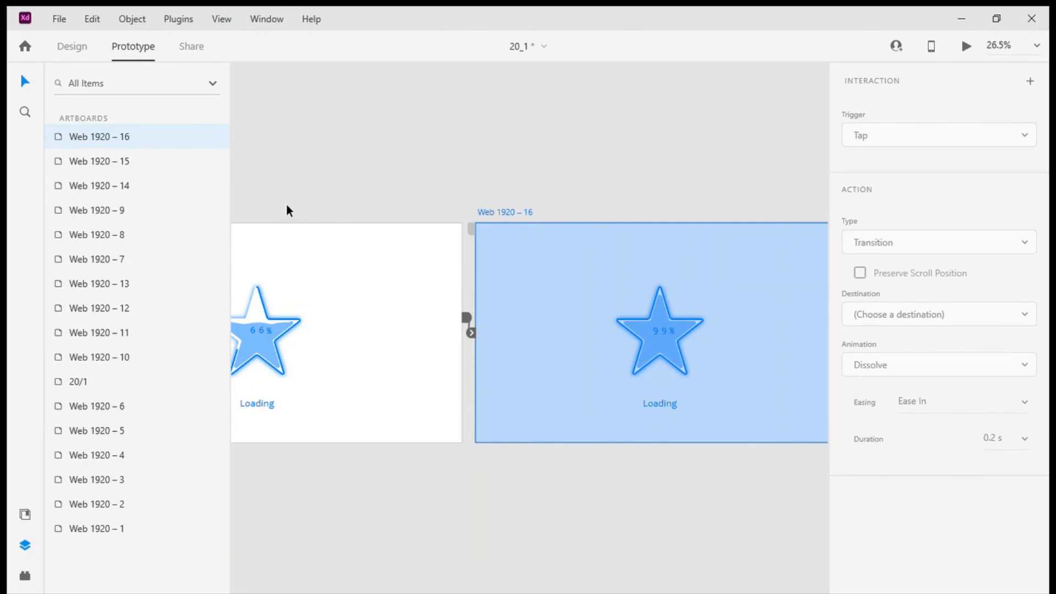
pyautogui.hscroll(-4, 286, 217)
pyautogui.click(342, 216)
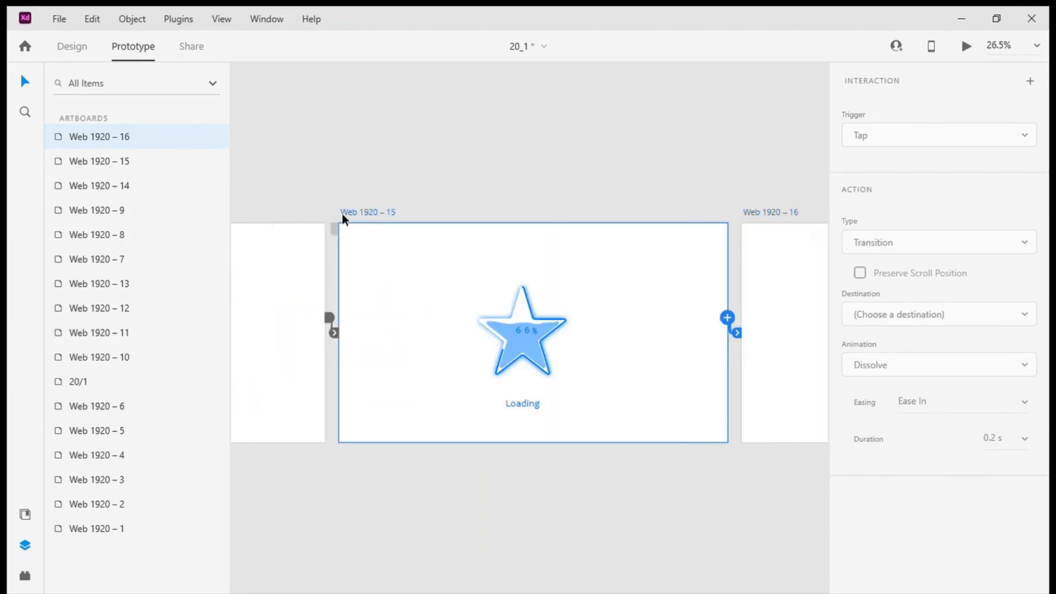
pyautogui.hscroll(-5, 377, 216)
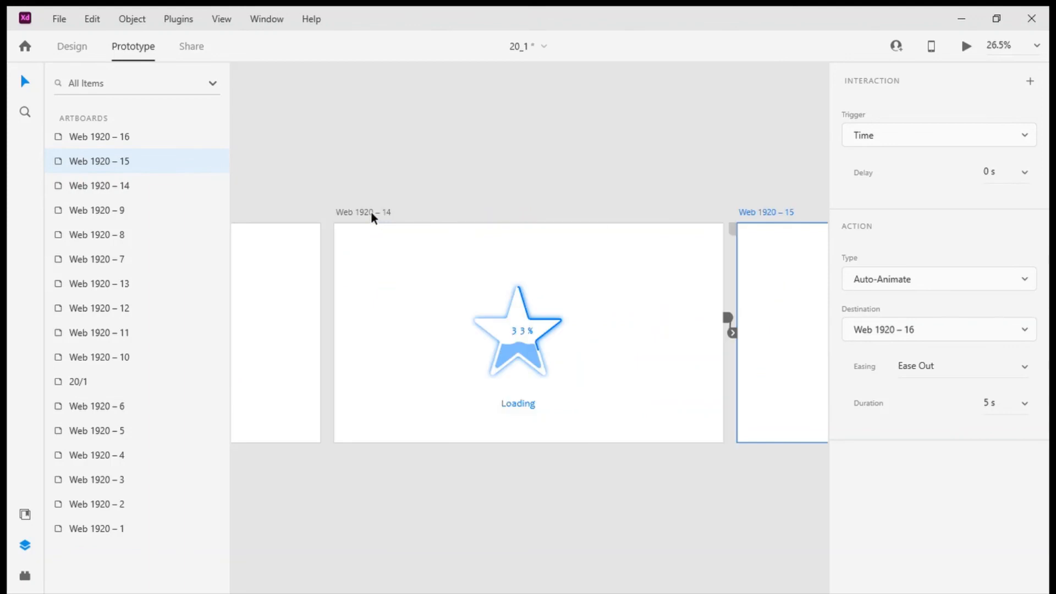
pyautogui.click(372, 213)
pyautogui.hscroll(-8, 375, 216)
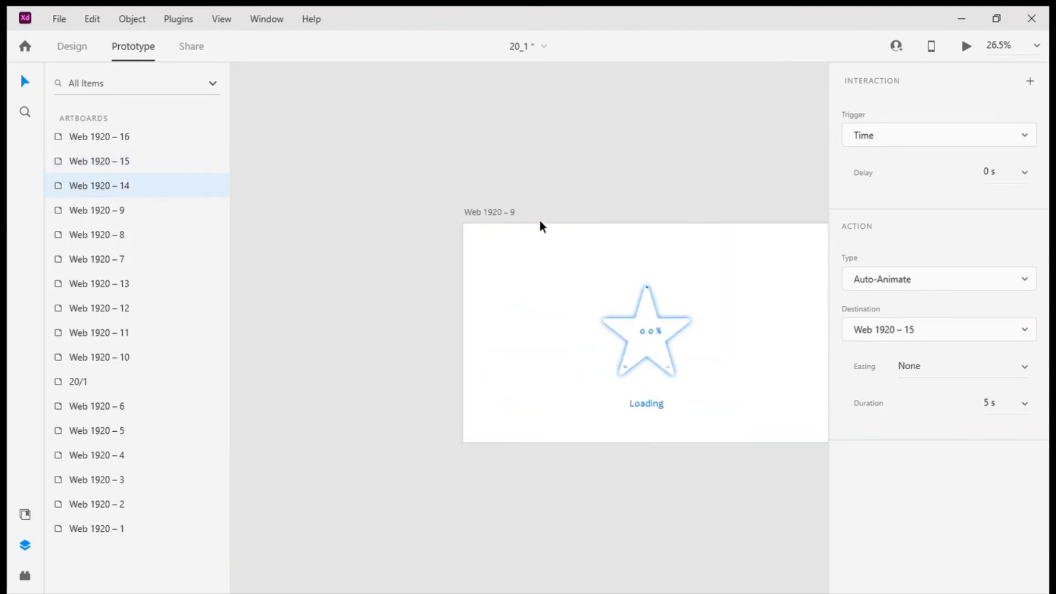
pyautogui.click(500, 213)
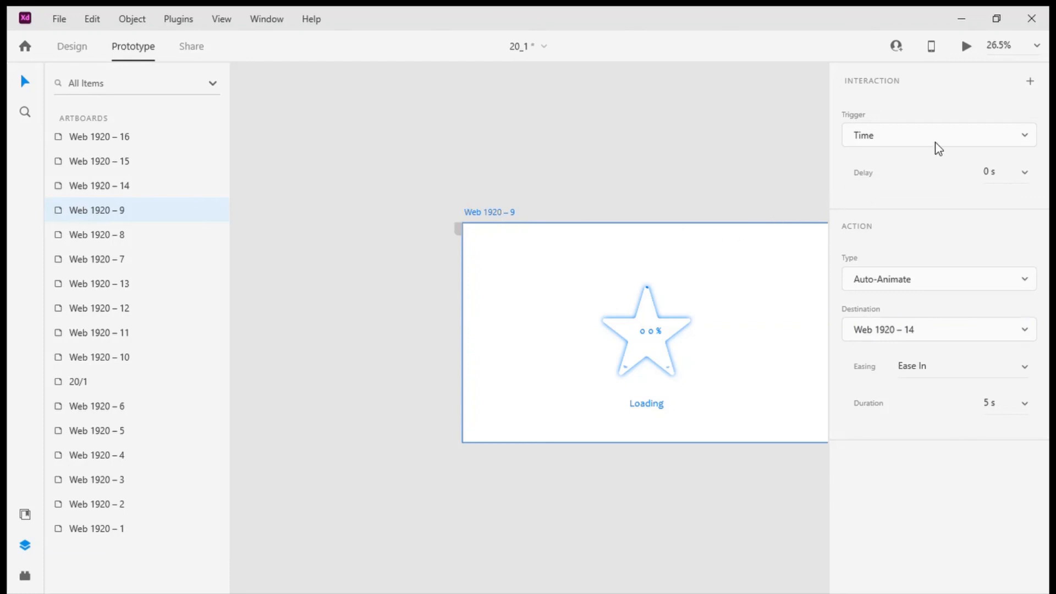
# Step: Undo the last trigger change on the transition from Web 1920 – 9 to Web 1920 – 14
pyautogui.hotkey('ctrl', 'z')
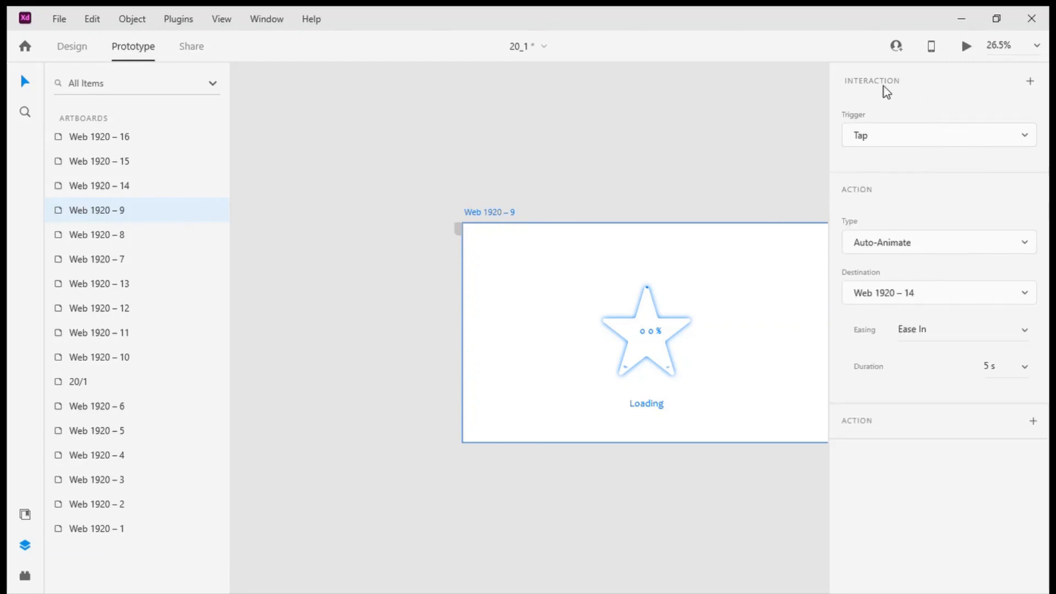
# Step: Review the interaction settings of Web 1920 – 14 and Web 1920 – 15 along the row of loading artboards
pyautogui.hscroll(5, 577, 193)
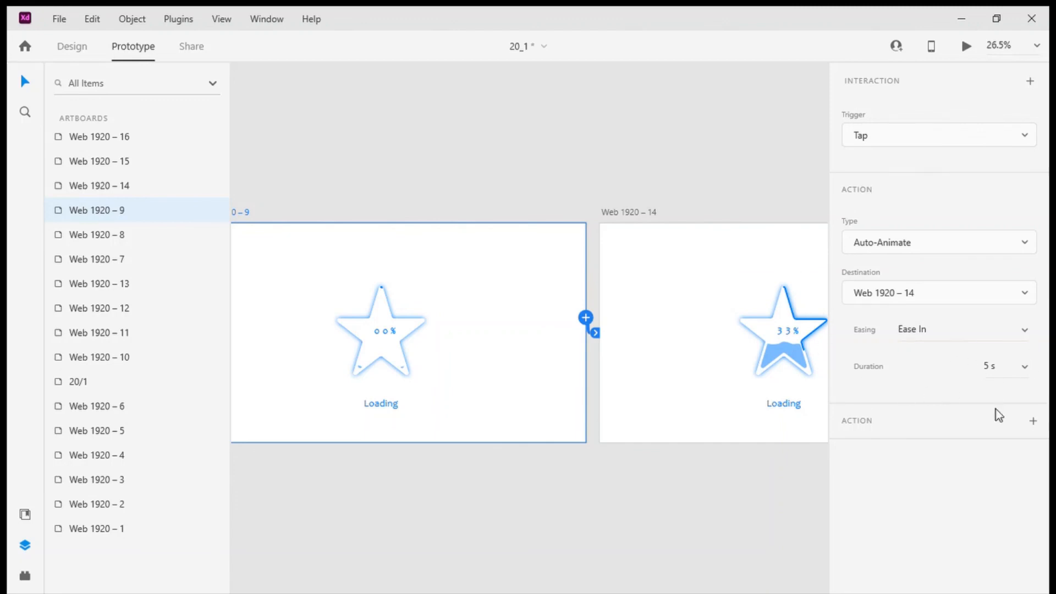
pyautogui.hscroll(6, 359, 299)
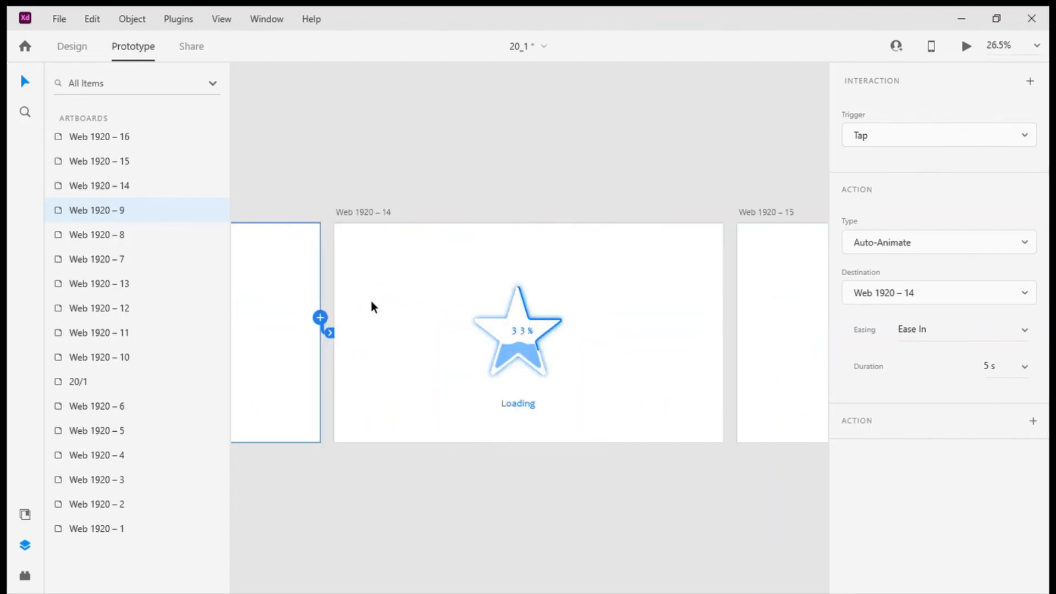
pyautogui.click(386, 212)
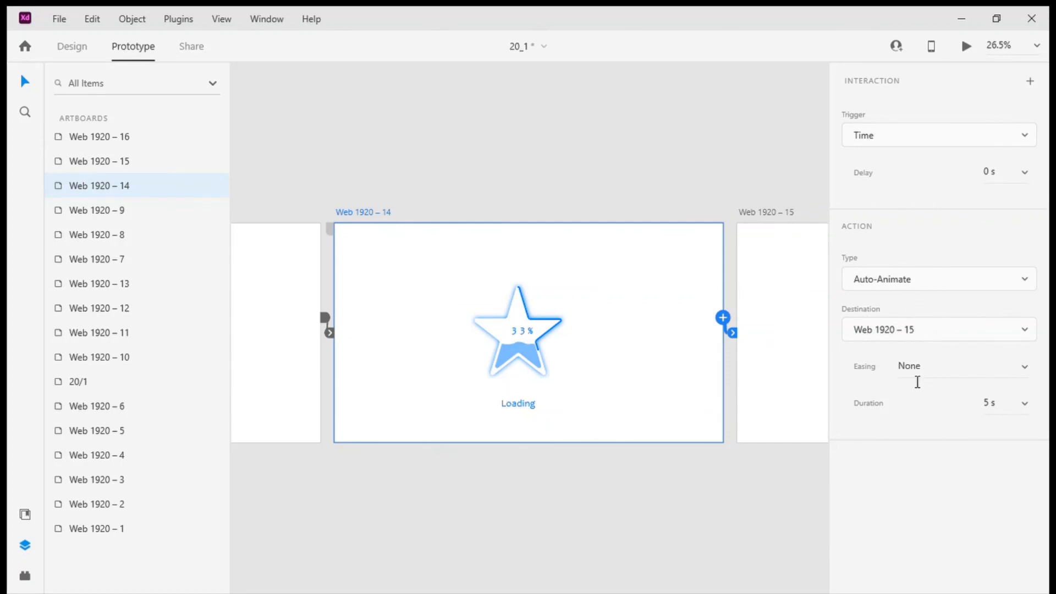
pyautogui.hscroll(6, 562, 348)
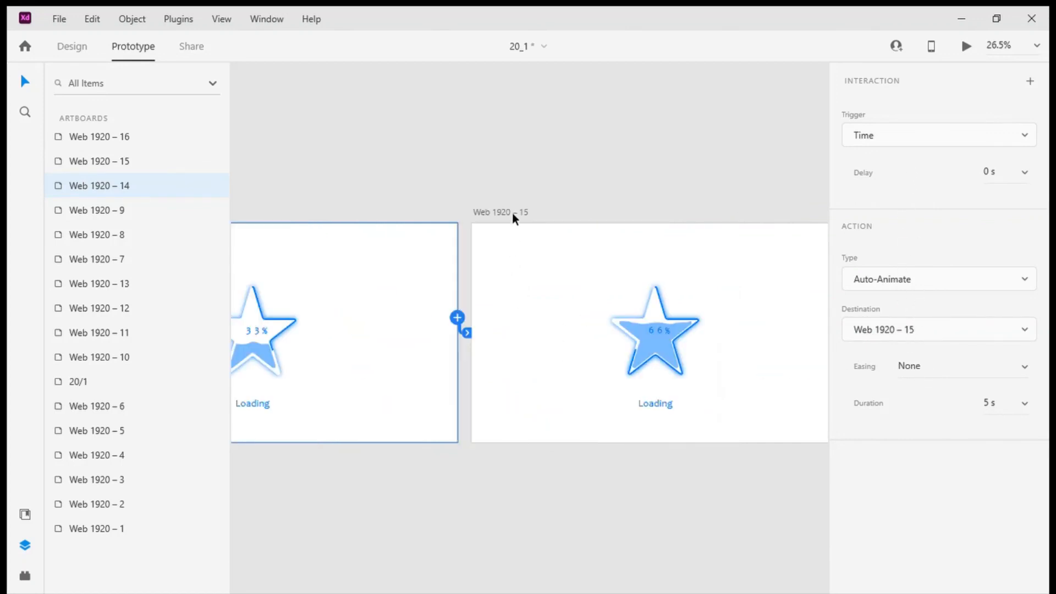
pyautogui.click(513, 213)
pyautogui.hscroll(3, 616, 326)
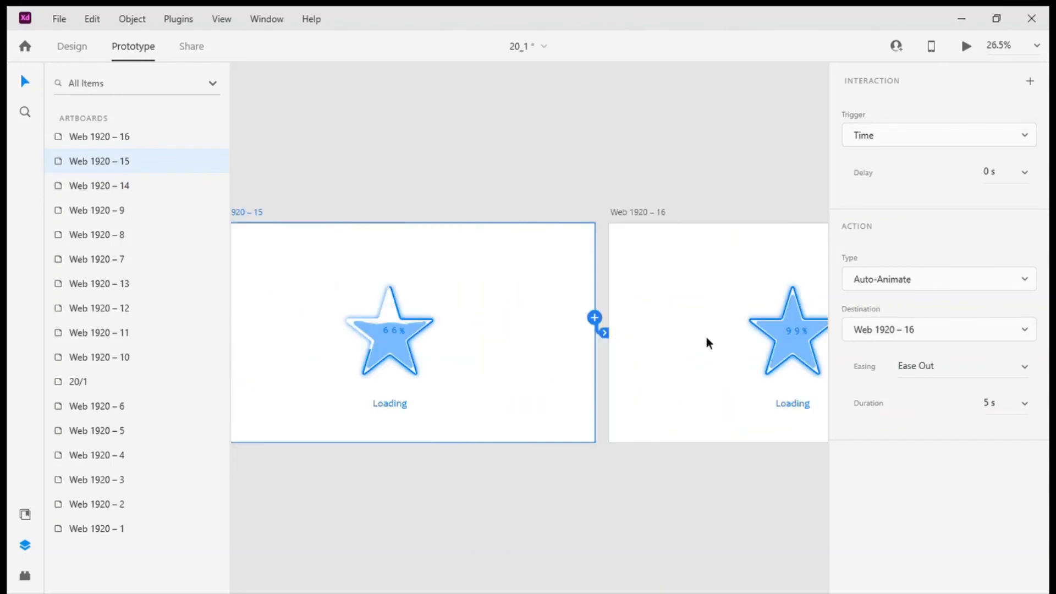
pyautogui.hscroll(3, 648, 329)
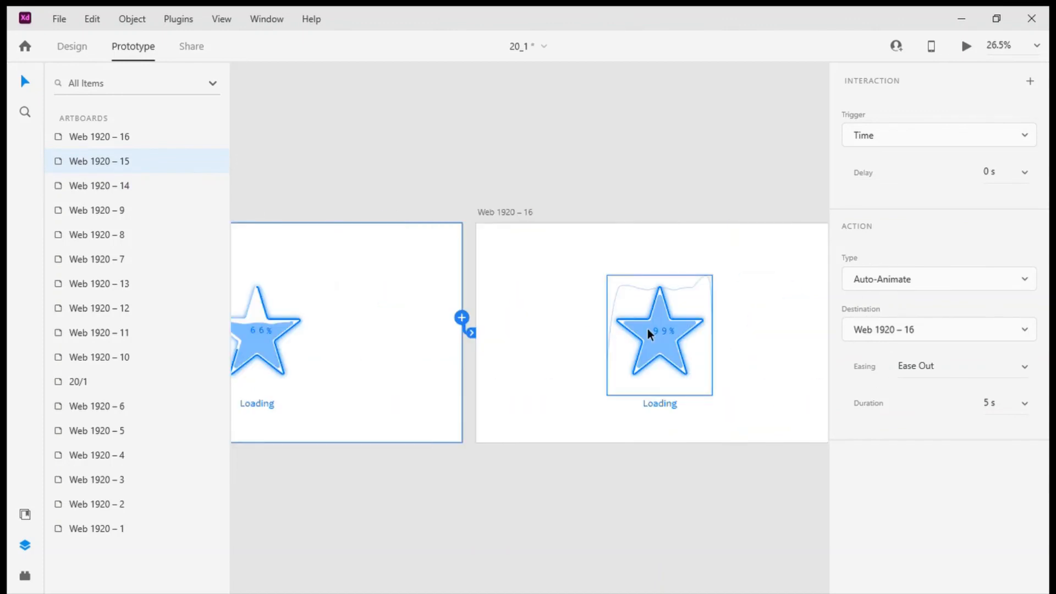
pyautogui.hscroll(3, 625, 364)
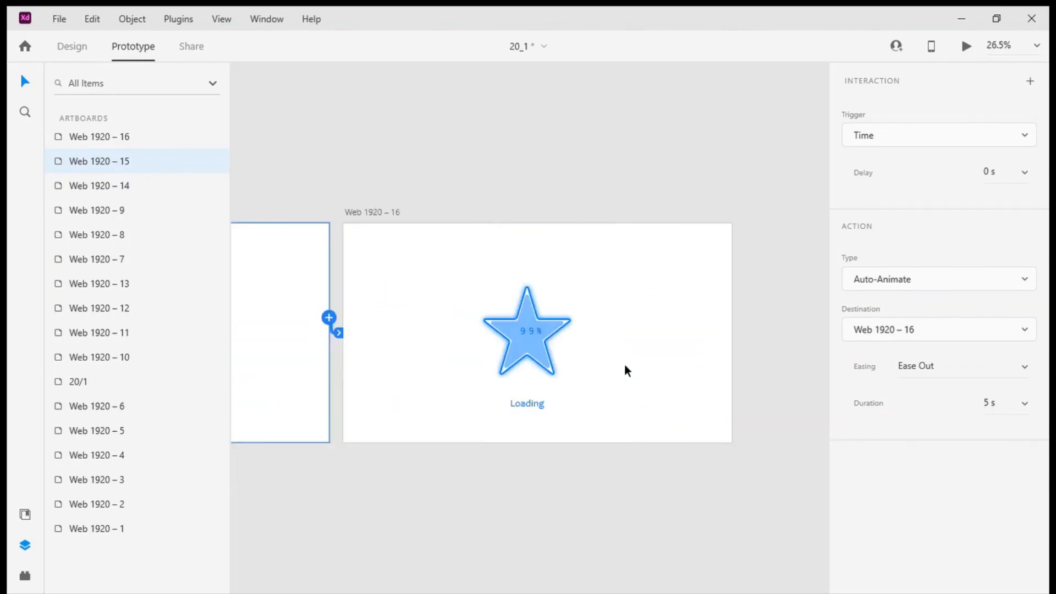
pyautogui.hscroll(3, 624, 364)
pyautogui.hscroll(-6, 618, 358)
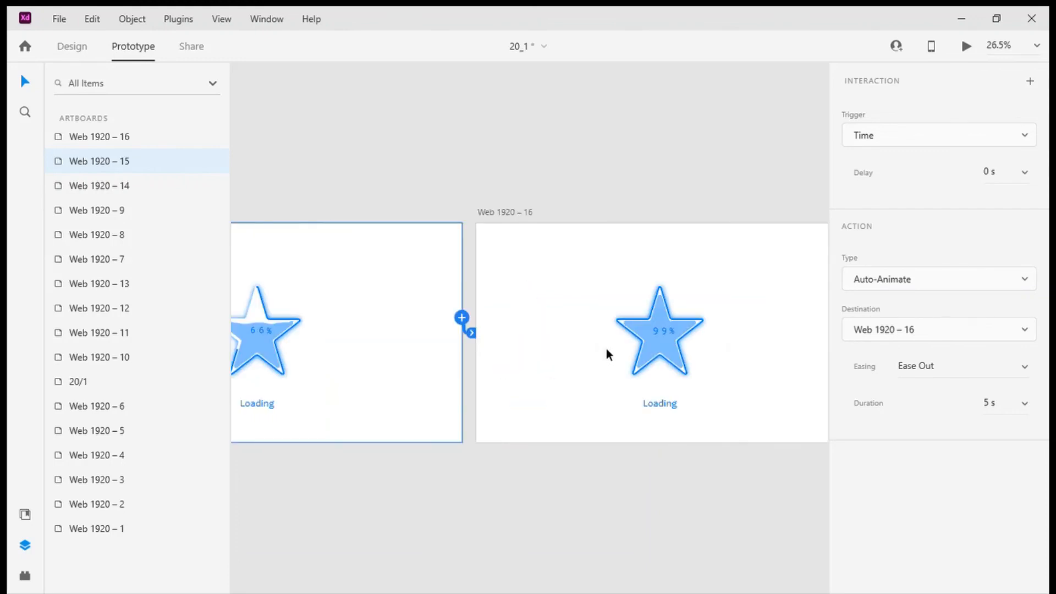
# Step: Link Web 1920 – 16 back to Web 1920 – 9 with a tap-triggered Auto-Animate lasting 5 s
pyautogui.click(524, 213)
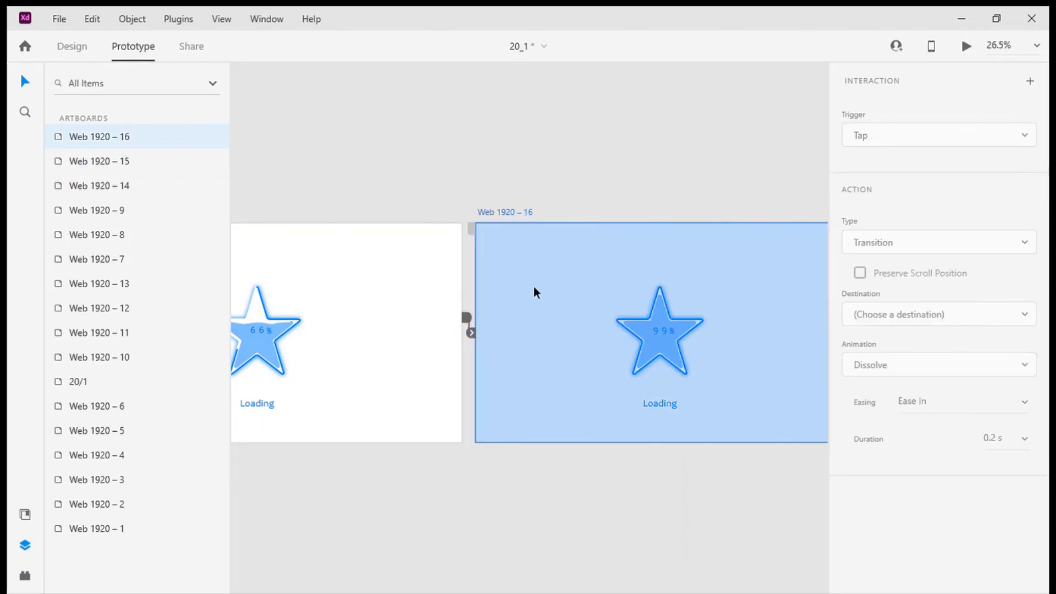
pyautogui.hscroll(-6, 534, 287)
pyautogui.hscroll(6, 533, 287)
pyautogui.hscroll(5, 533, 287)
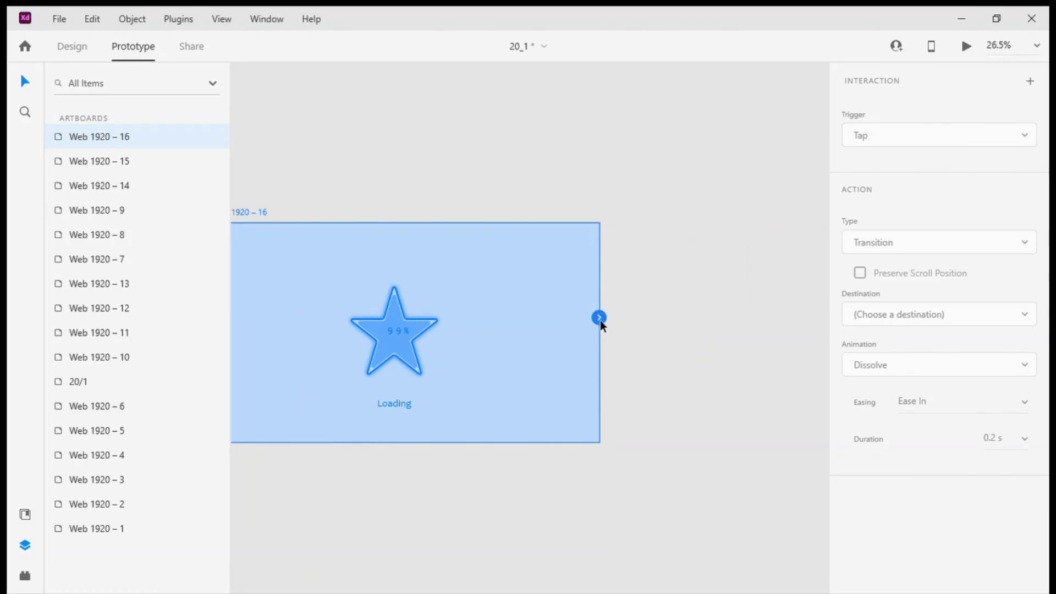
pyautogui.scroll(-6, 599, 320)
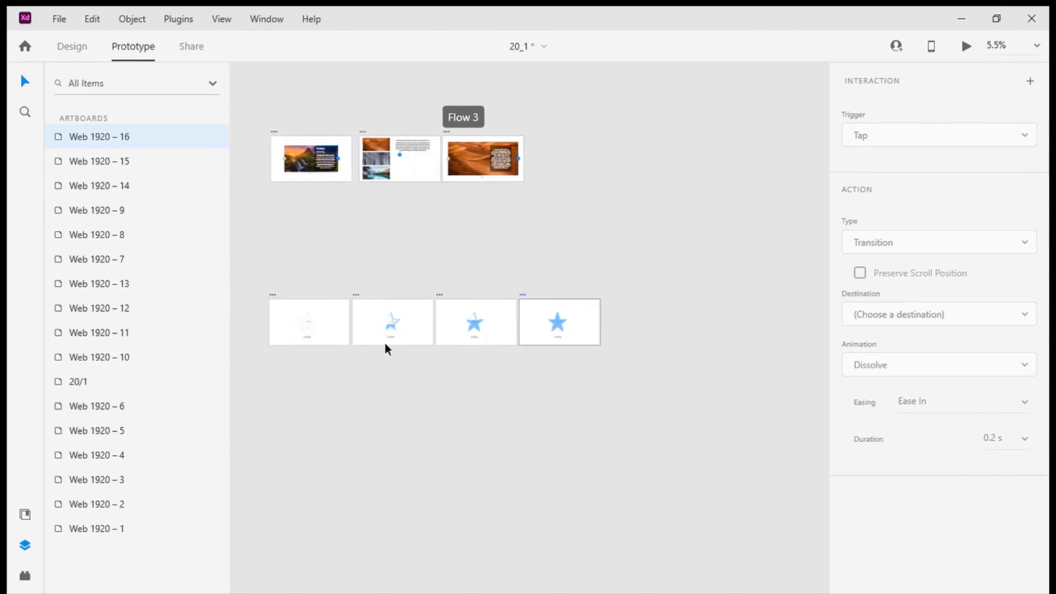
pyautogui.hscroll(-6, 331, 347)
pyautogui.hscroll(3, 370, 354)
pyautogui.scroll(2, 506, 362)
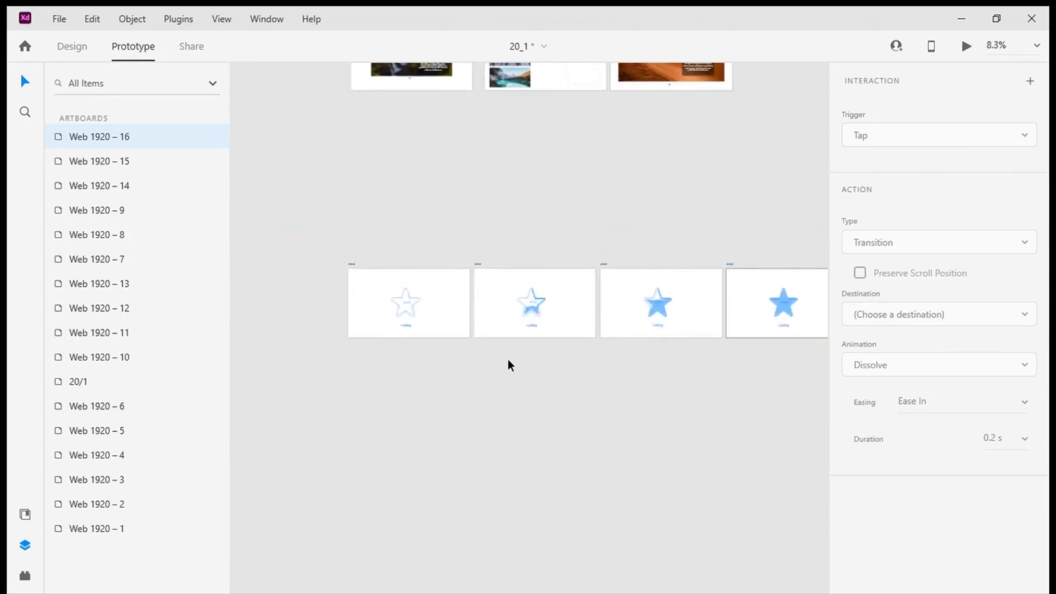
pyautogui.scroll(1, 507, 359)
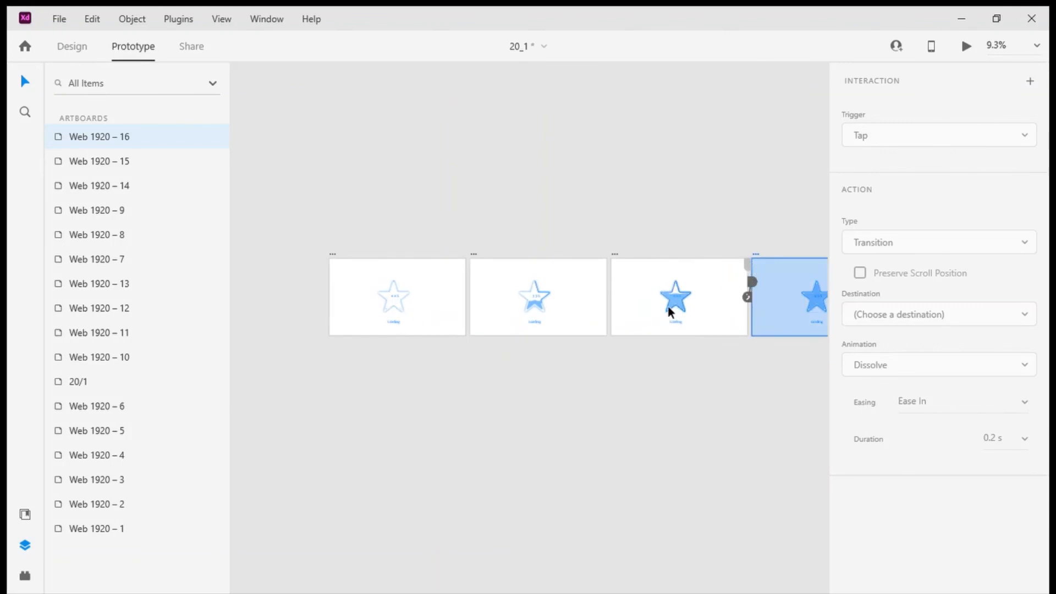
pyautogui.hscroll(3, 670, 311)
pyautogui.moveTo(757, 282); pyautogui.dragTo(309, 309)
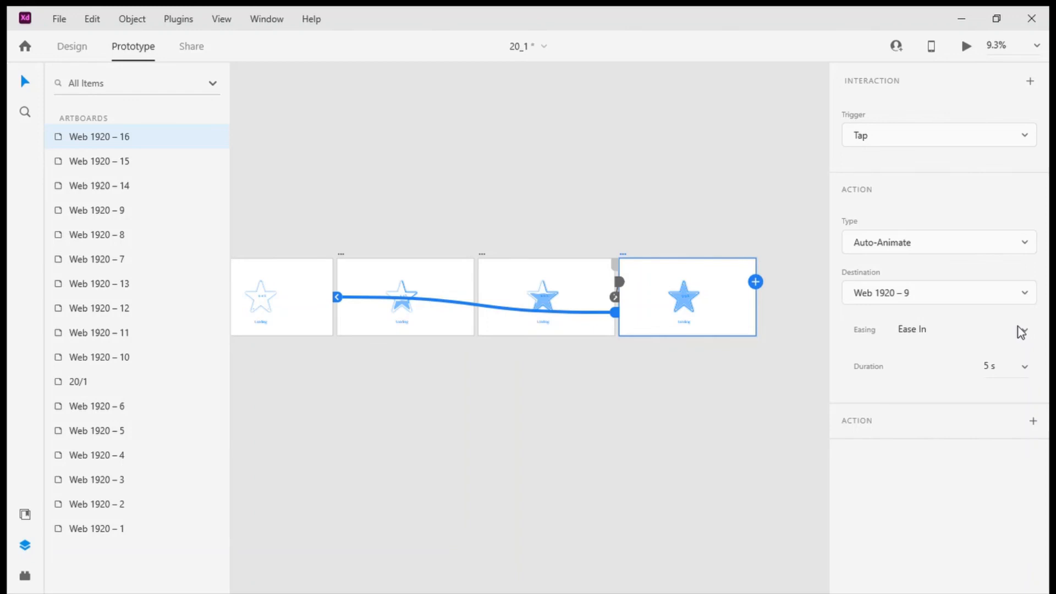
pyautogui.click(975, 457)
pyautogui.click(583, 369)
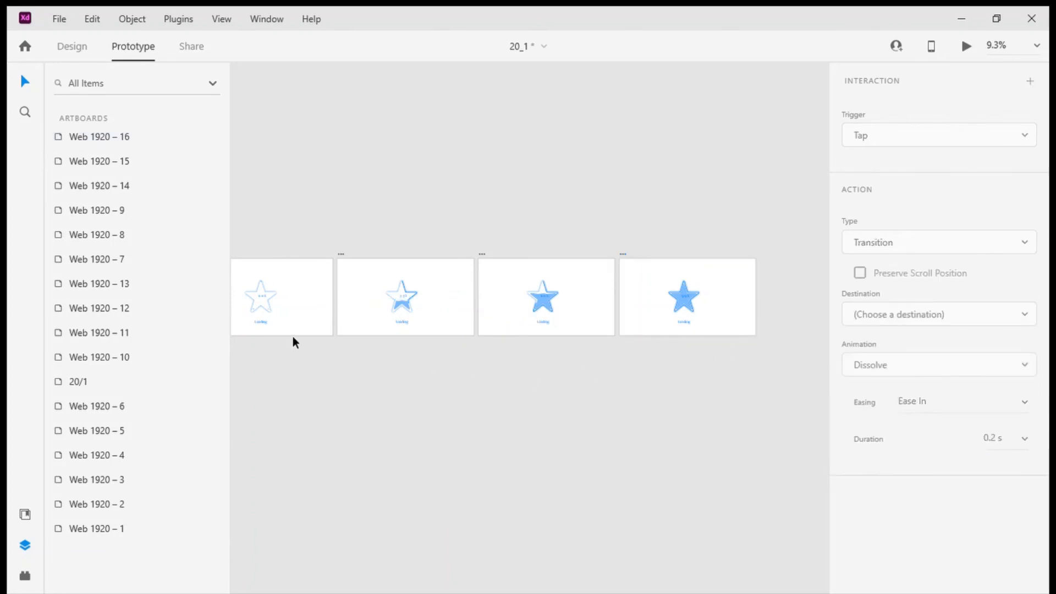
# Step: Inspect the links and interaction settings of Web 1920 – 9 across the loading artboards
pyautogui.hscroll(-3, 340, 346)
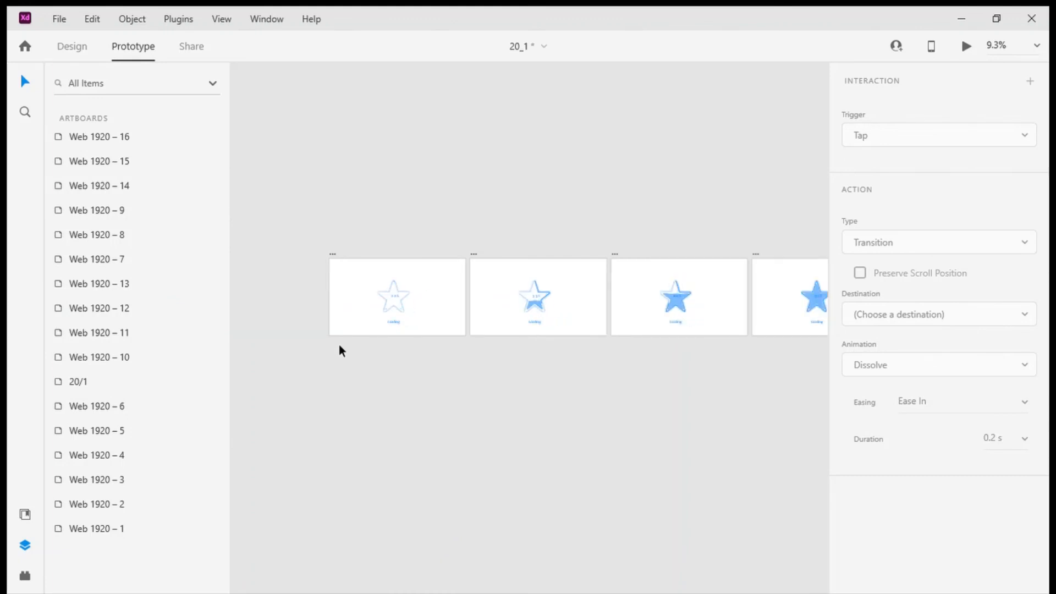
pyautogui.click(336, 255)
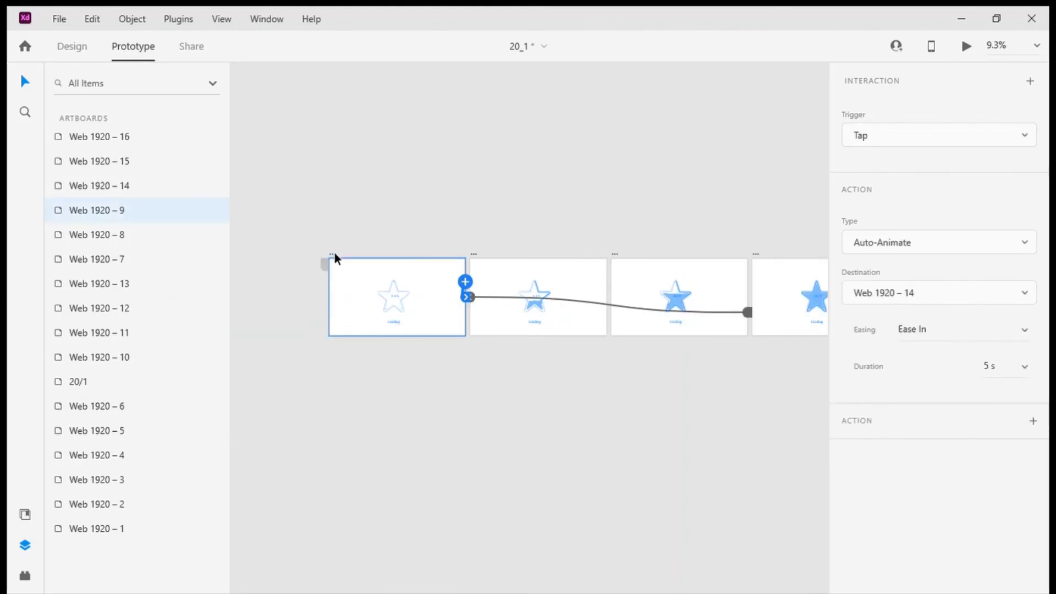
pyautogui.hscroll(4, 434, 318)
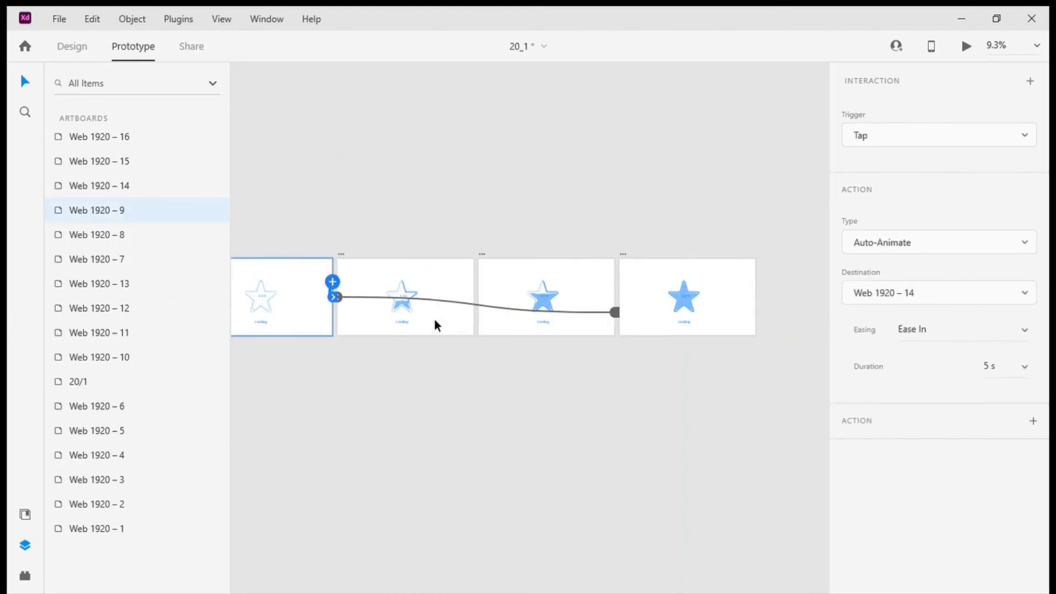
pyautogui.hscroll(-4, 434, 318)
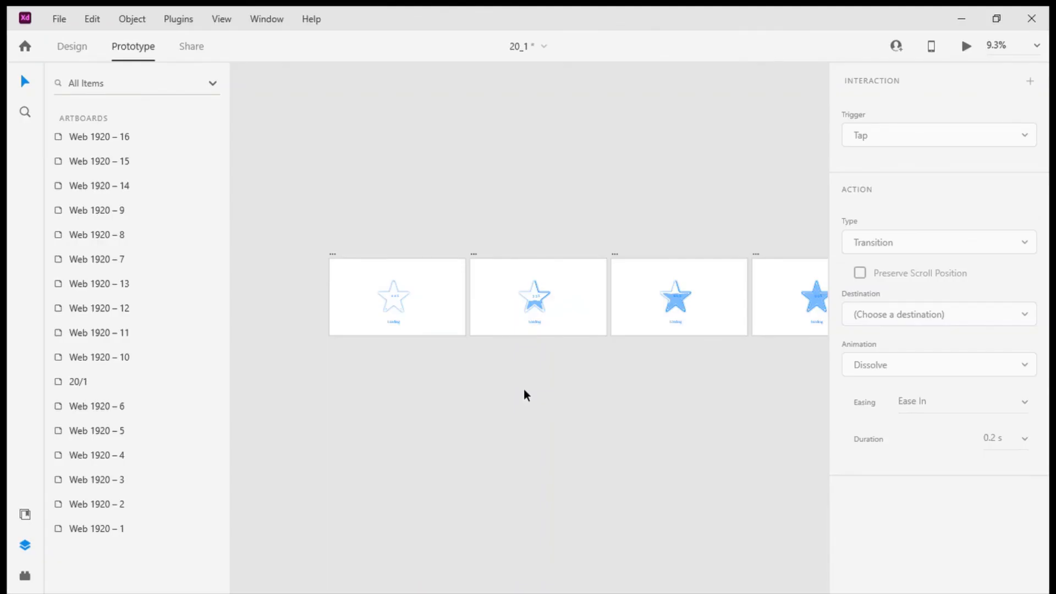
pyautogui.hscroll(-3, 436, 302)
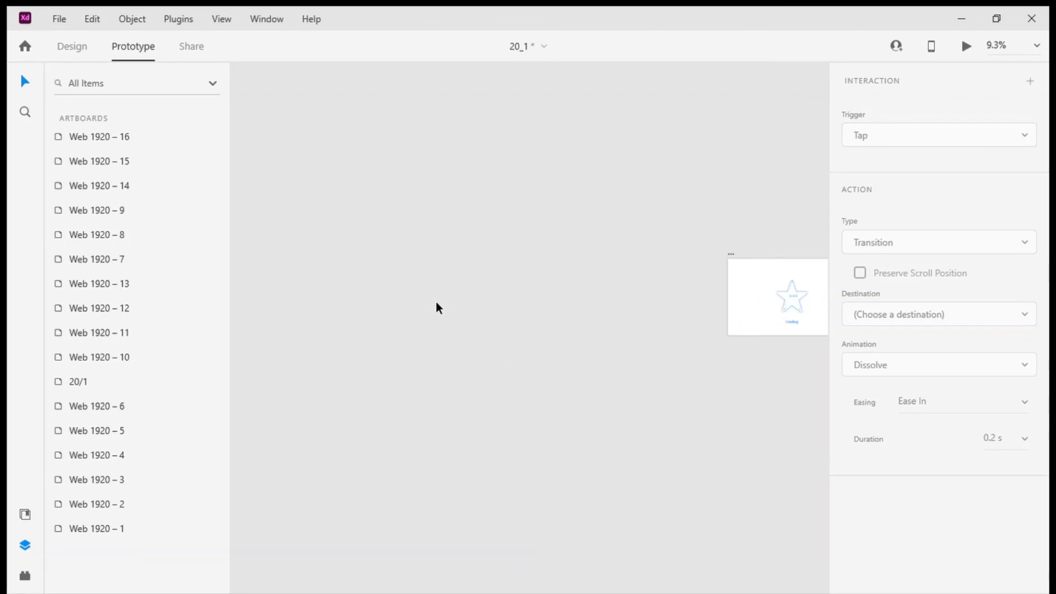
pyautogui.hscroll(3, 436, 302)
# Step: Set the duration of the transition from Web 1920 – 14 to Web 1920 – 15 to 2.5 s
pyautogui.scroll(6, 572, 302)
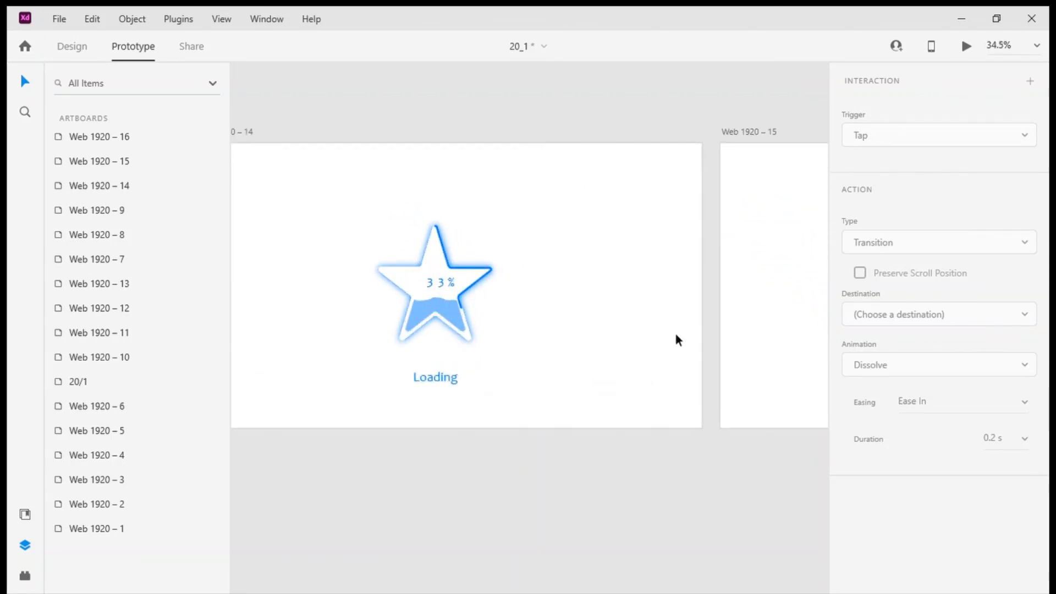
pyautogui.scroll(-5, 660, 328)
pyautogui.scroll(5, 648, 321)
pyautogui.hscroll(7, 645, 315)
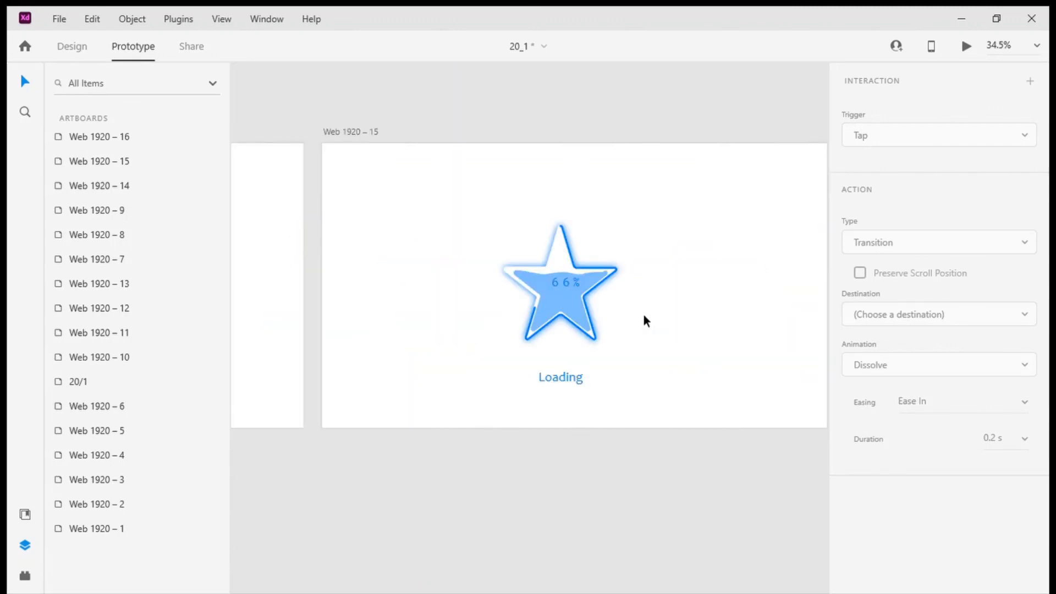
pyautogui.hscroll(-7, 553, 296)
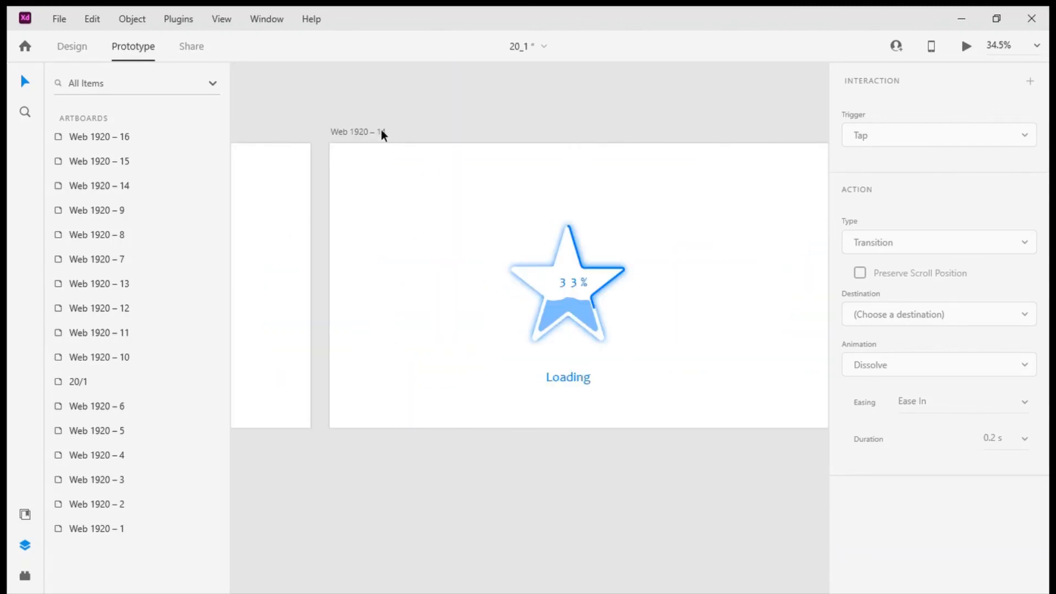
pyautogui.click(377, 145)
pyautogui.hscroll(7, 597, 236)
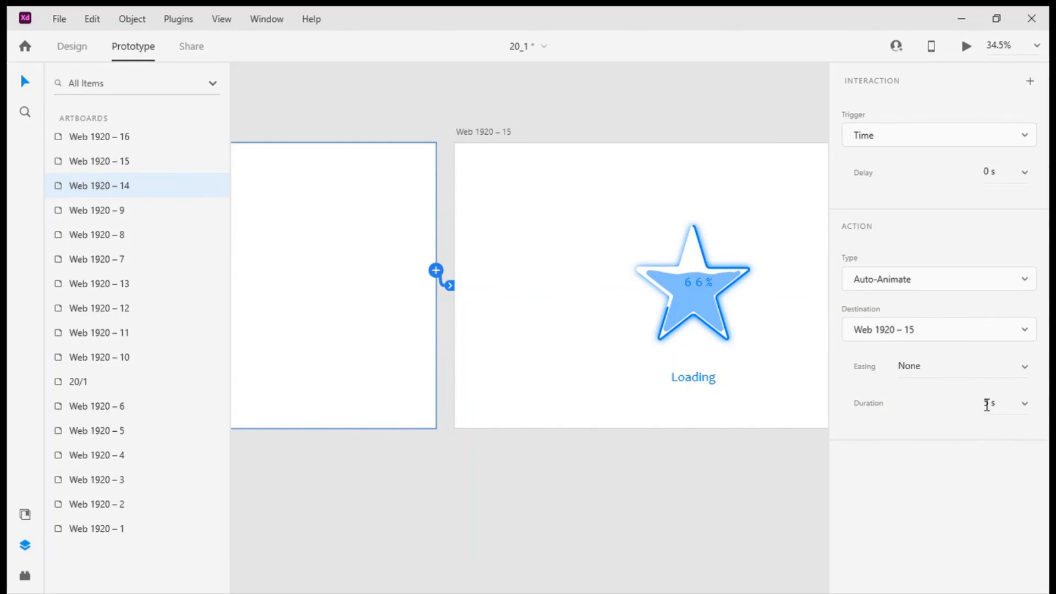
pyautogui.click(995, 407)
pyautogui.write('2.5')
pyautogui.press('Return')
# Step: Preview the prototype, play the star loading animation to 99%, and restart it from 0%
pyautogui.scroll(-2, 443, 395)
pyautogui.scroll(-1, 444, 395)
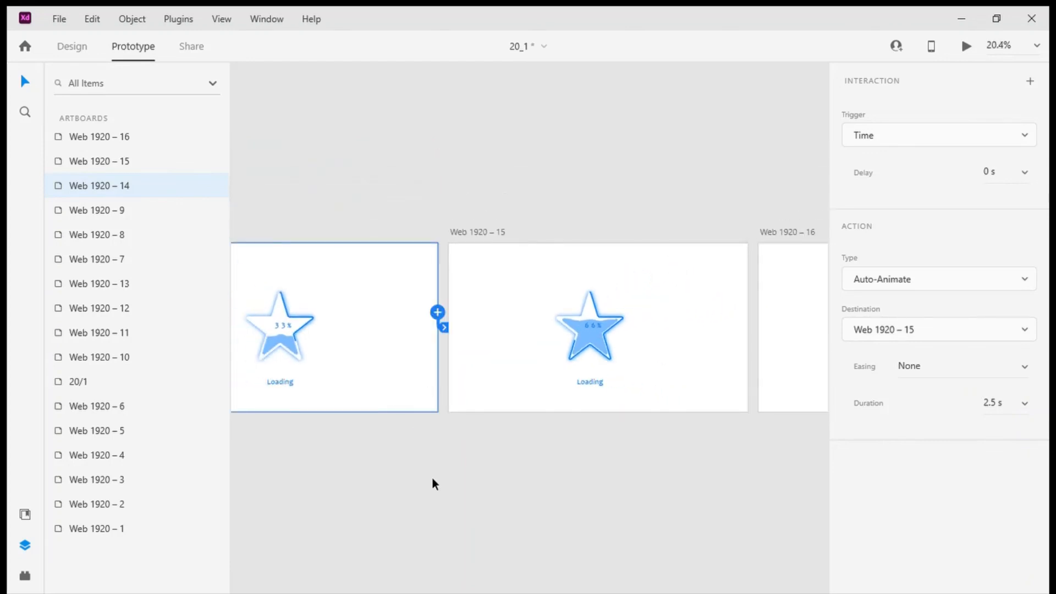
pyautogui.hotkey('ctrl', 'Return')
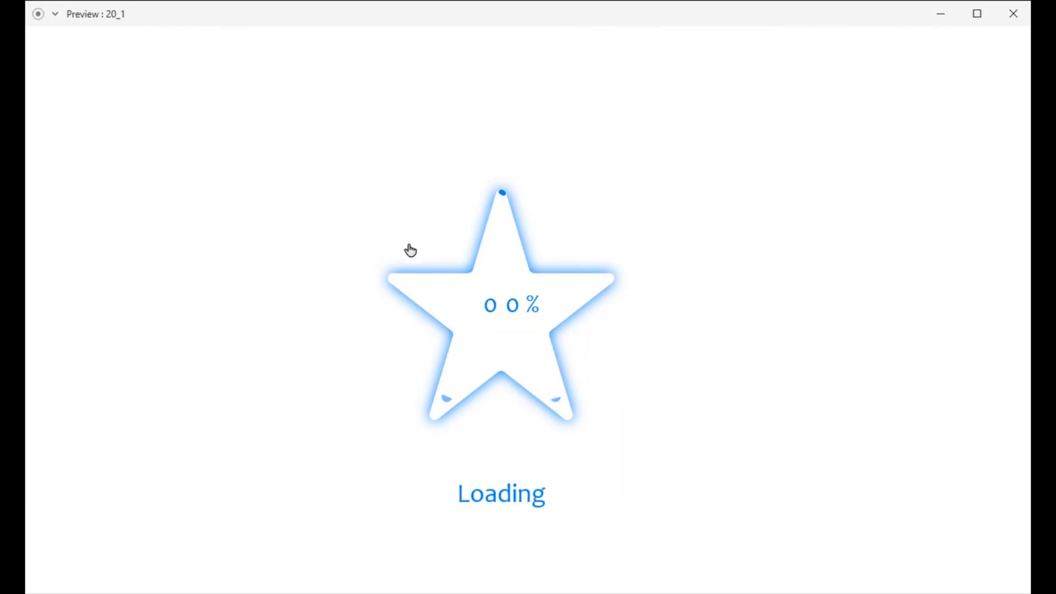
pyautogui.click(648, 259)
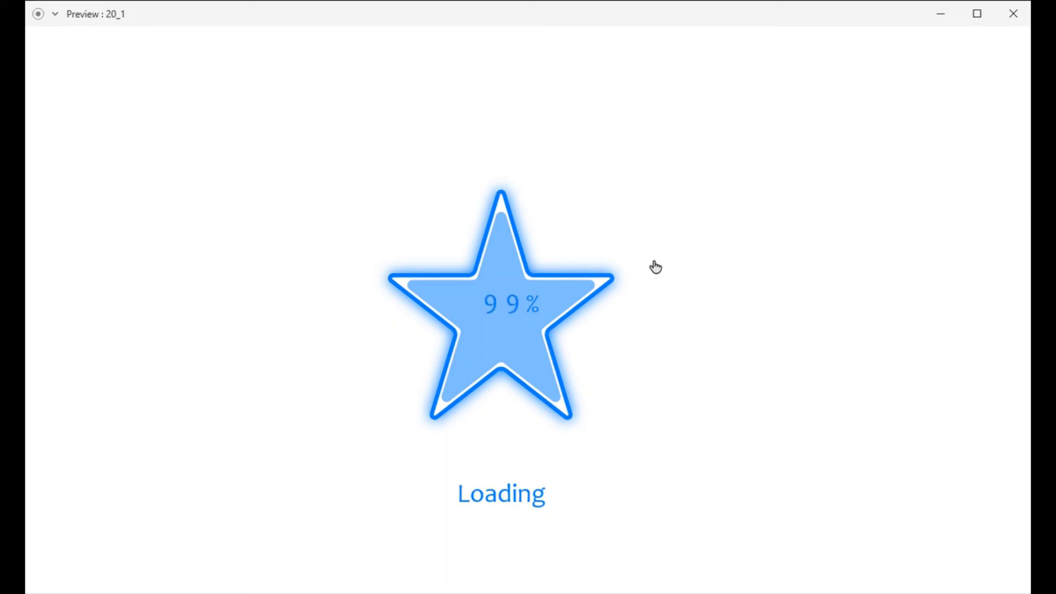
pyautogui.click(651, 227)
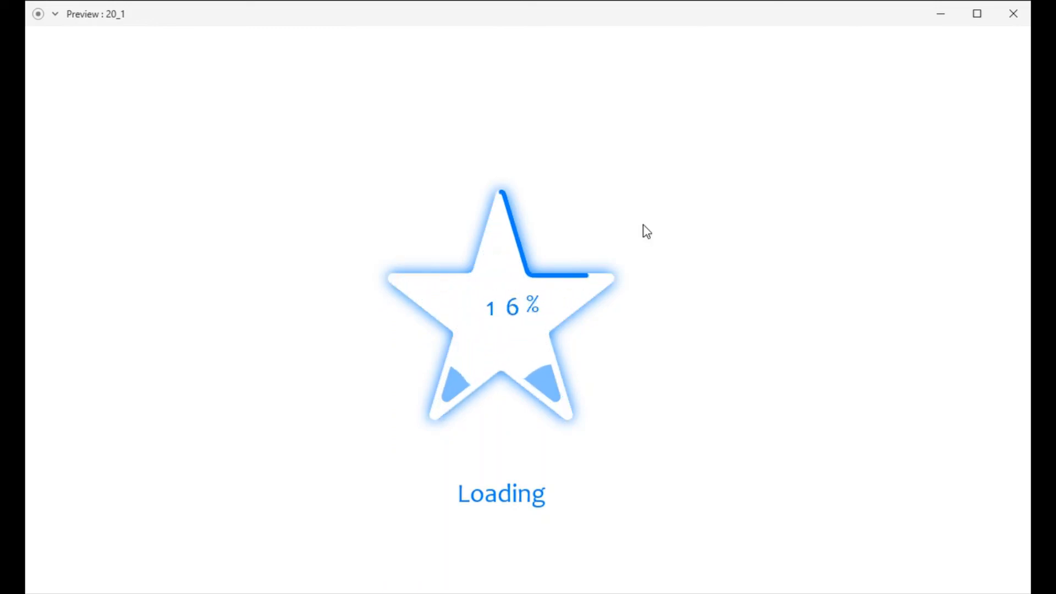